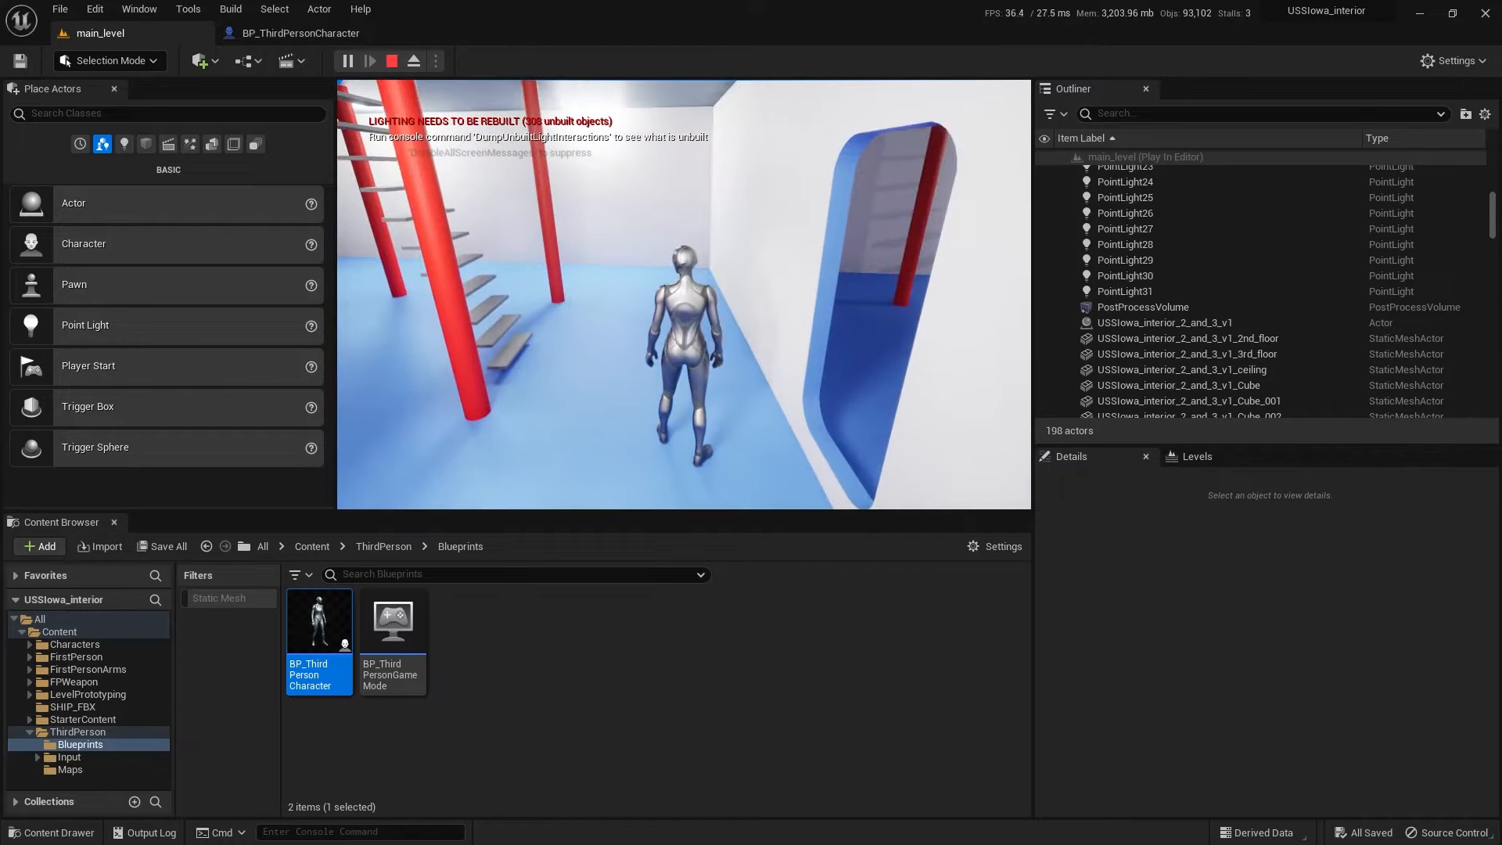
Step: Stop the play-test and enable the Collision show flag in the level viewport
{"action": "key", "text": "Escape"}
{"action": "left_click", "coordinate": [773, 434]}
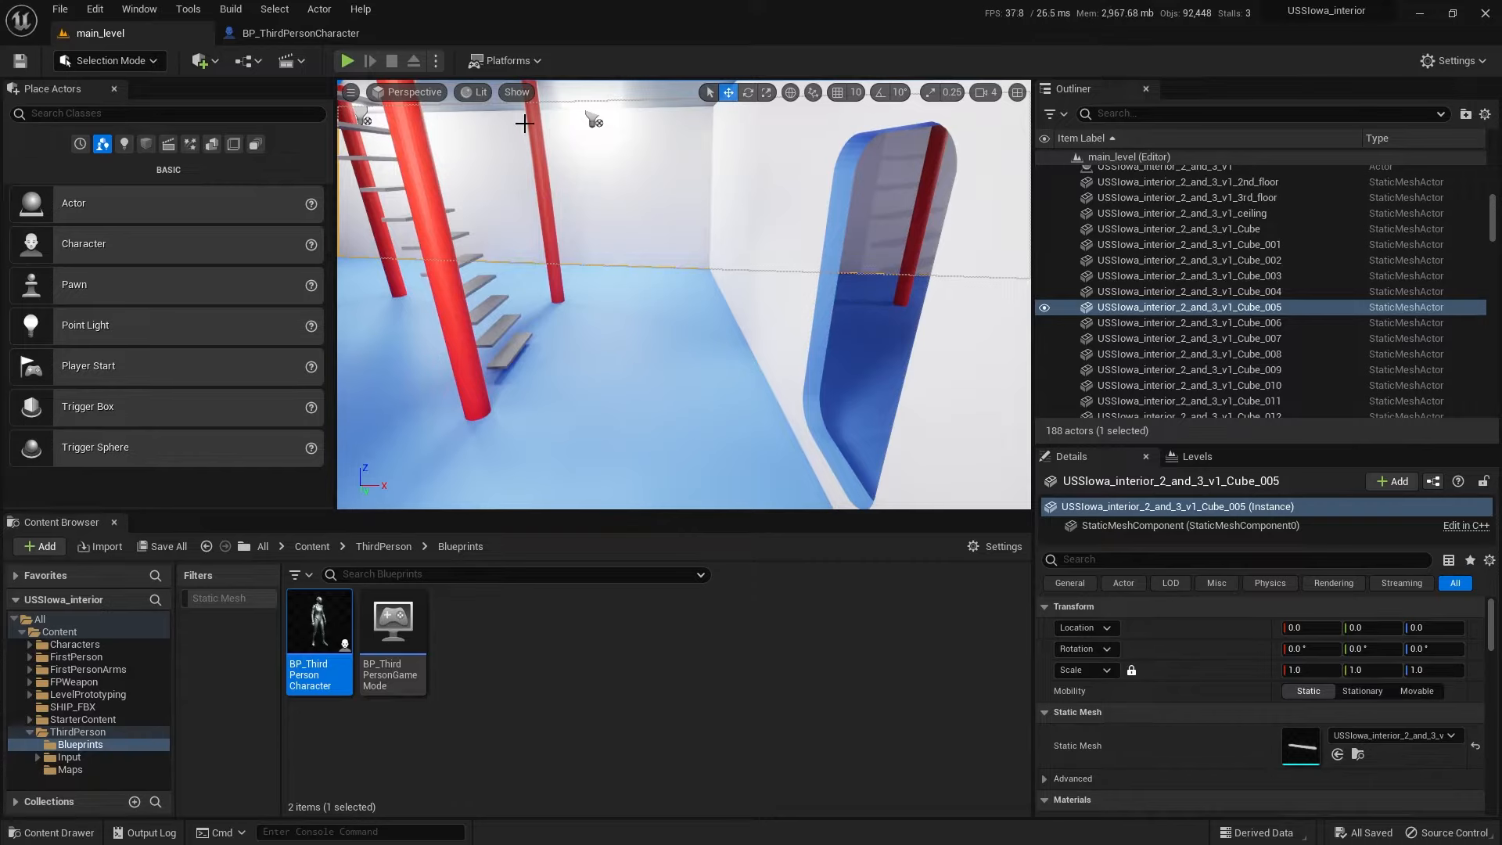
{"action": "left_click", "coordinate": [516, 92]}
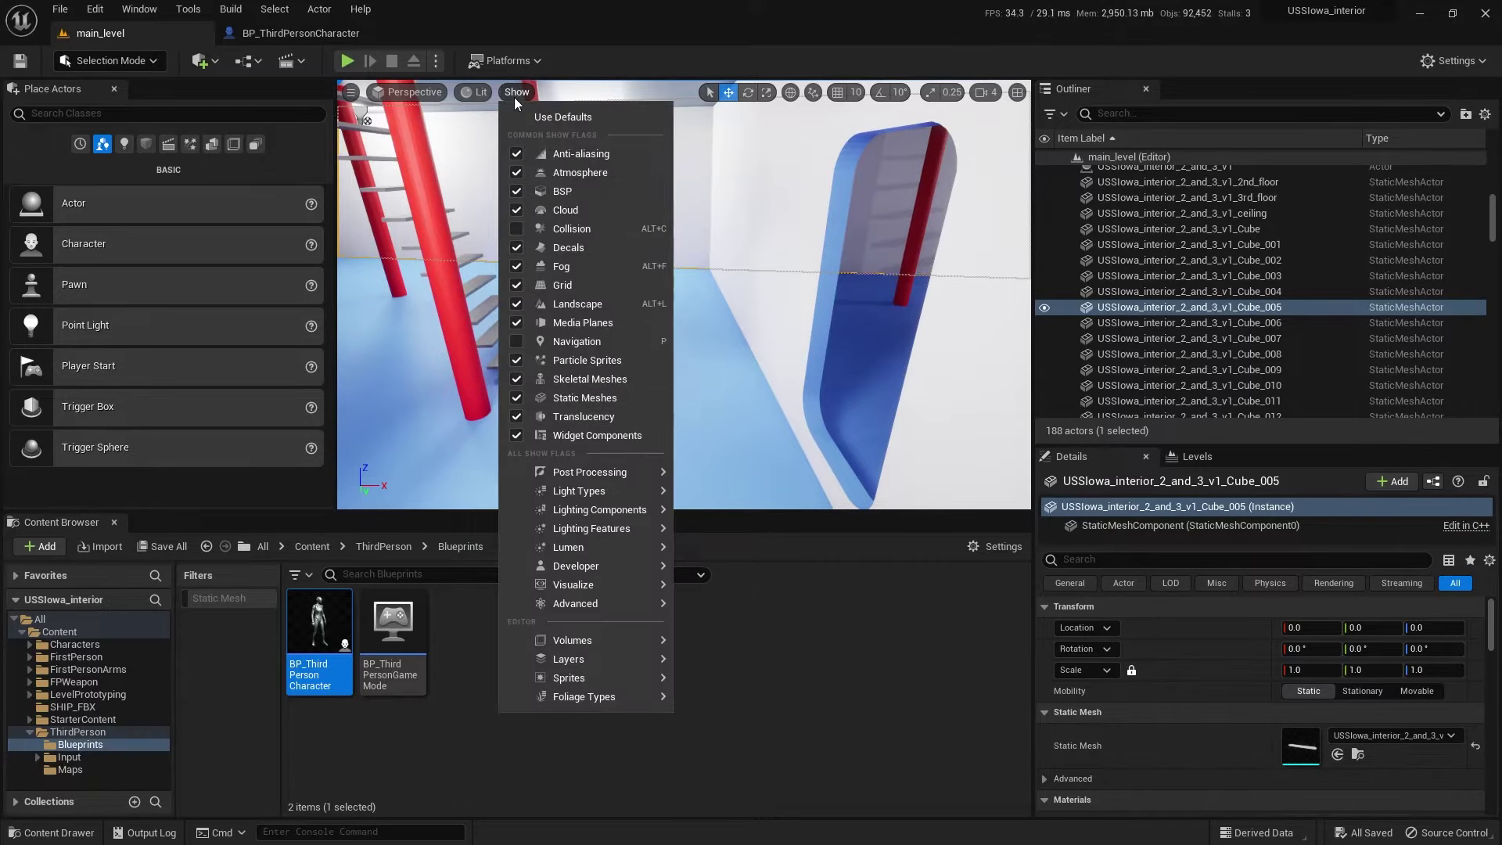
{"action": "left_click", "coordinate": [519, 229]}
{"action": "left_click", "coordinate": [825, 157]}
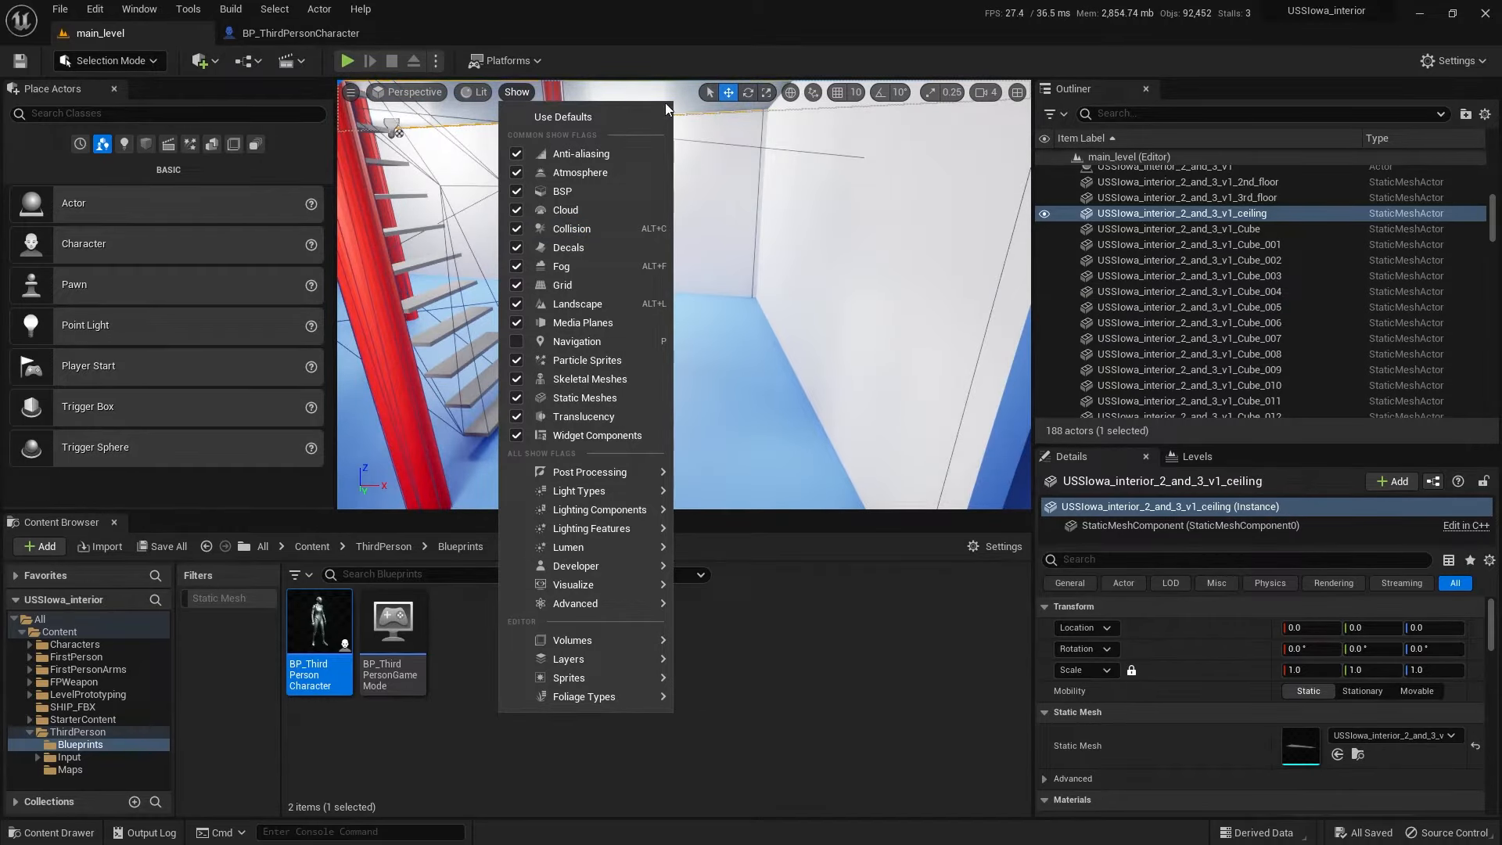
{"action": "left_click", "coordinate": [728, 144]}
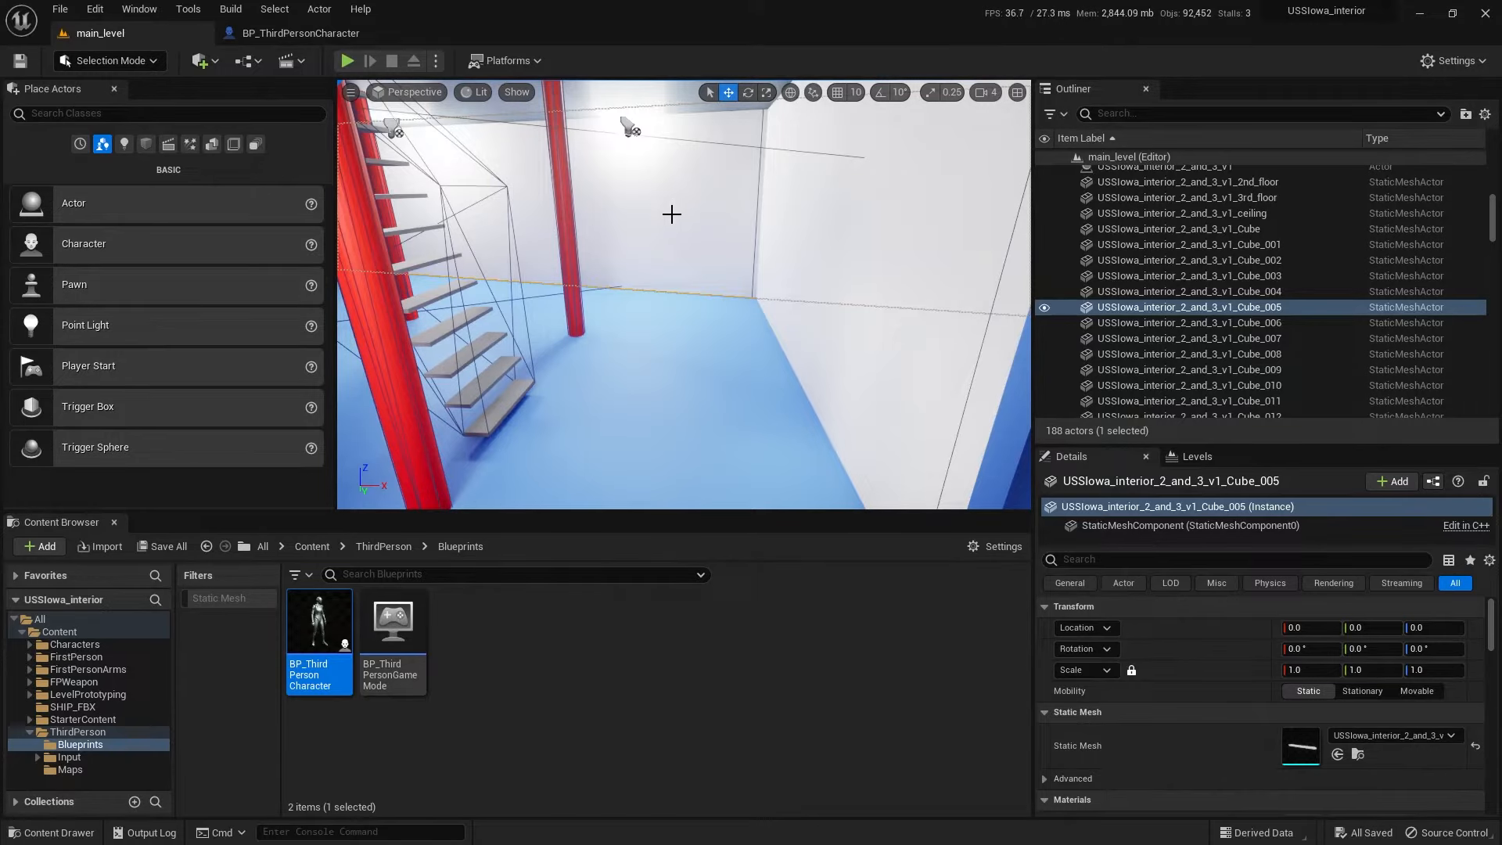
Step: Delete and restore the Cube_005 wall, then browse to its mesh asset from the Outliner
{"action": "key", "text": "Delete"}
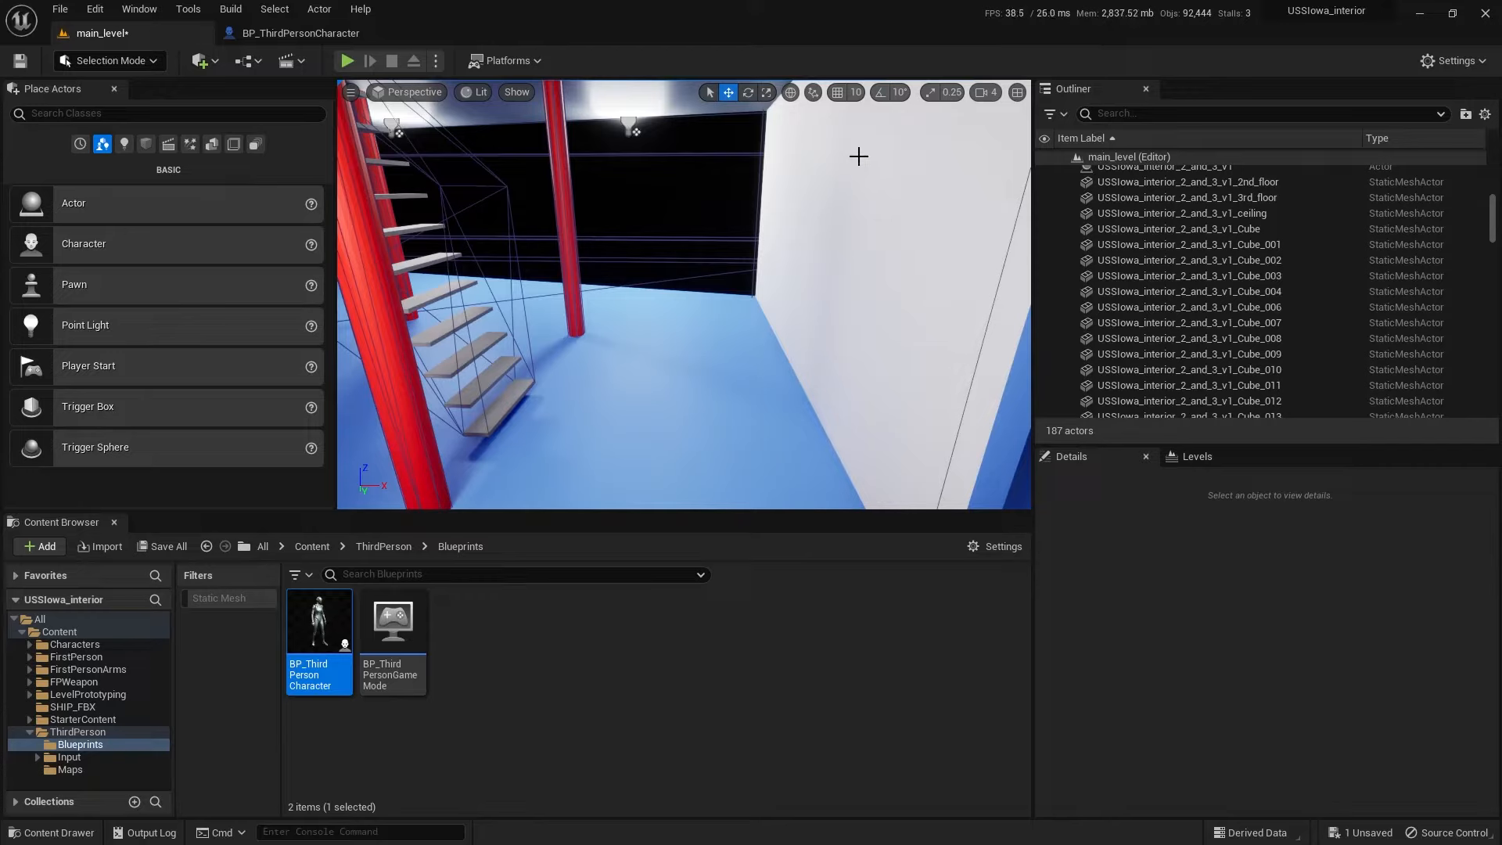
{"action": "key", "text": "ctrl+z"}
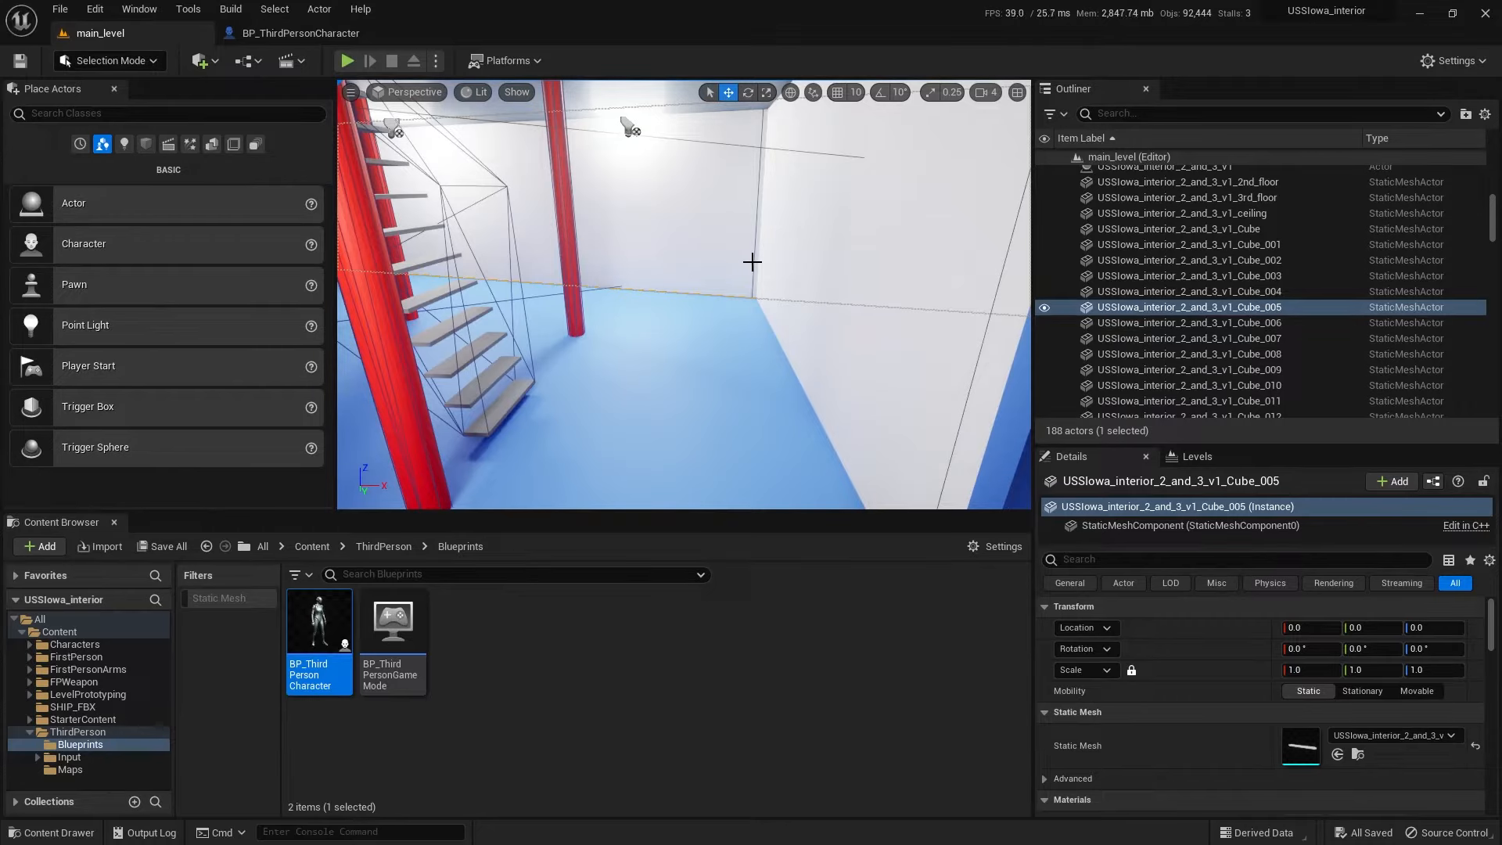
{"action": "right_click", "coordinate": [1158, 306]}
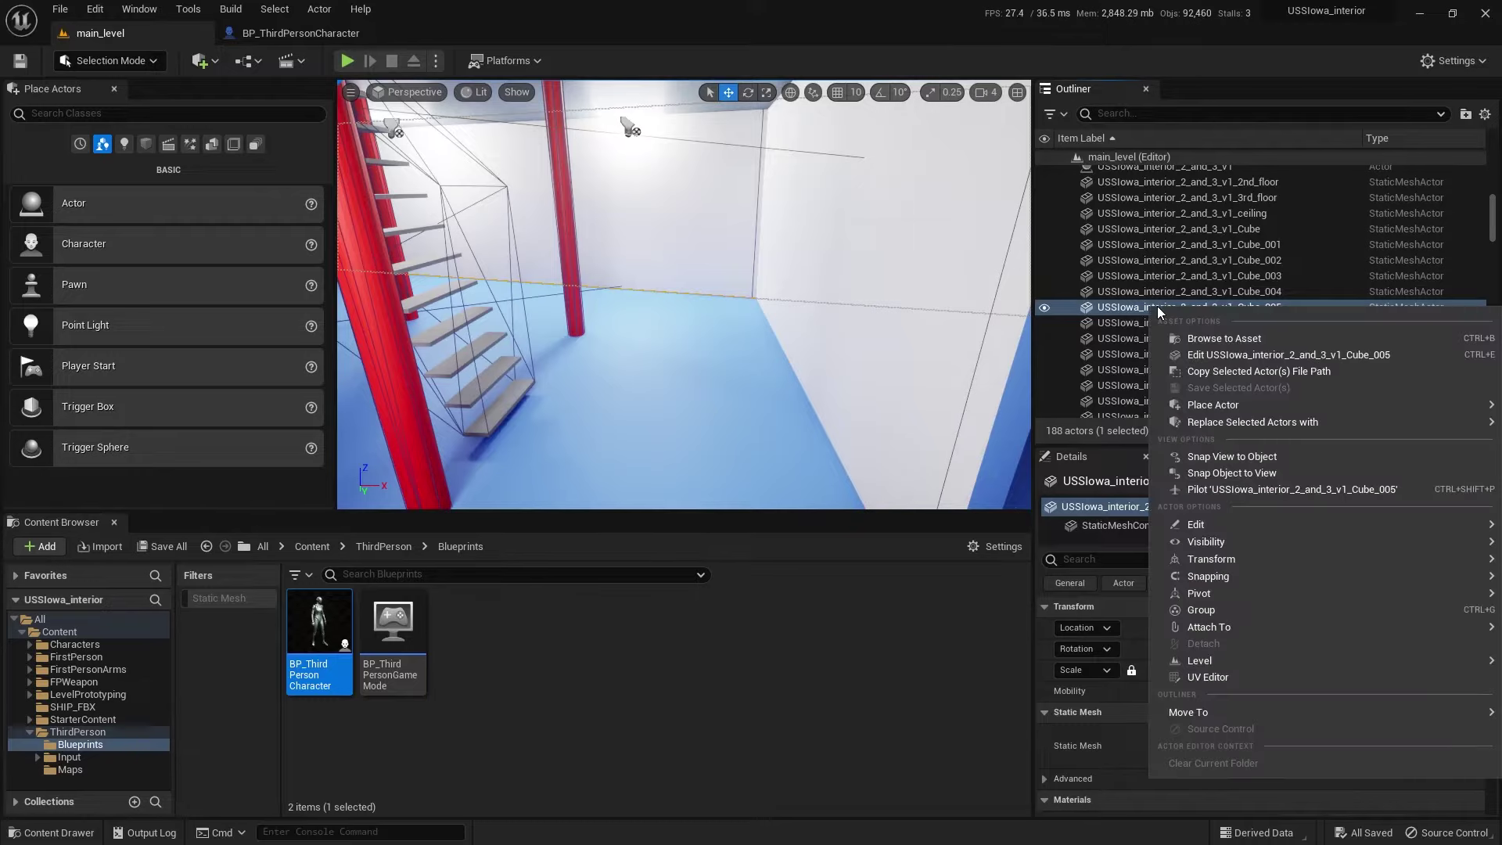
{"action": "left_click", "coordinate": [1232, 338]}
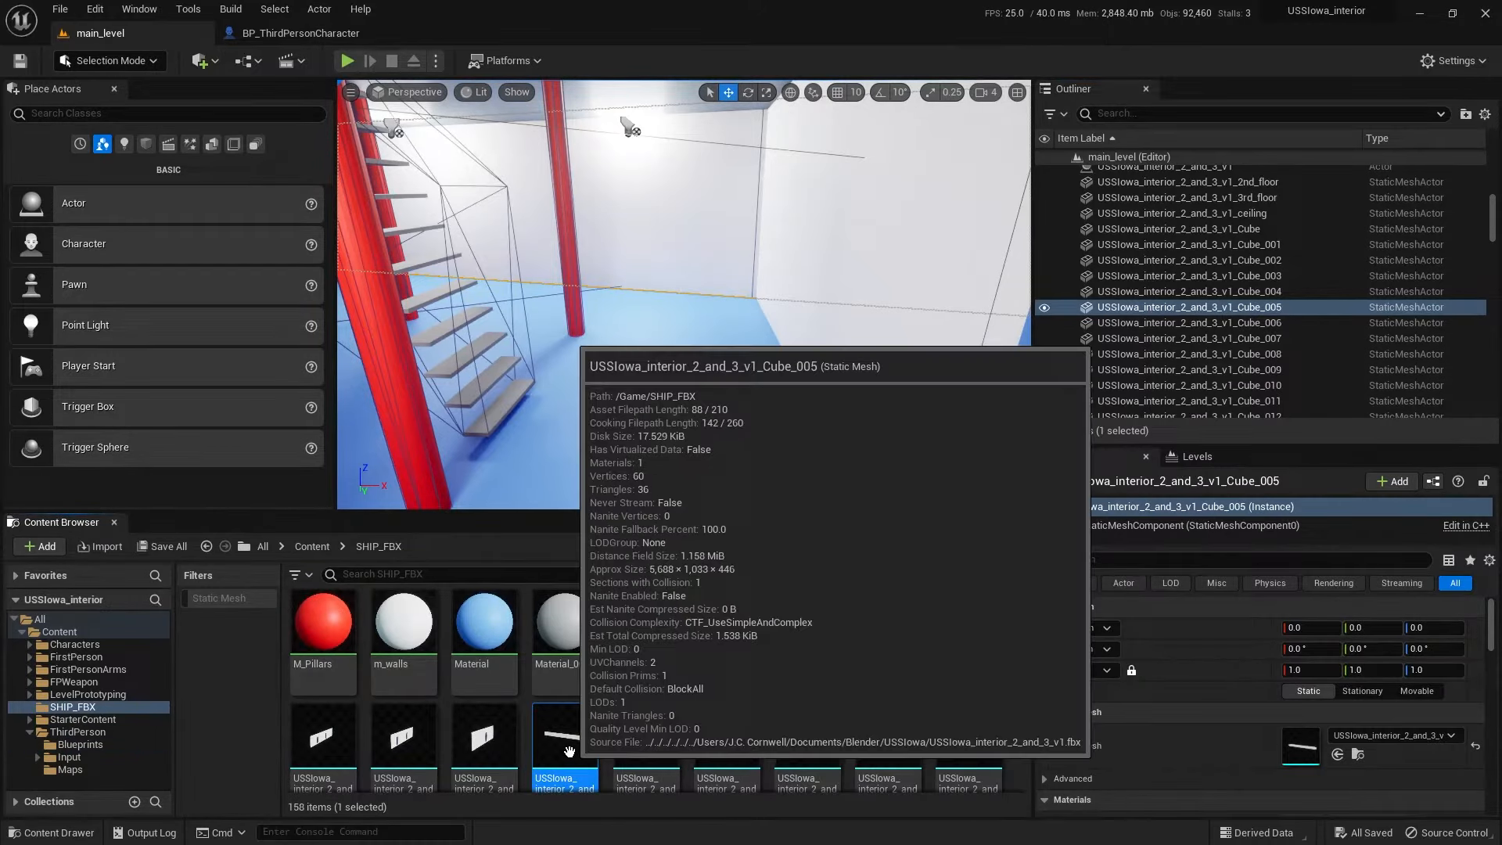
Step: Open the Cube_005 mesh and show its Simple Collision, orbiting to inspect the oversized wireframe
{"action": "double_click", "coordinate": [568, 751]}
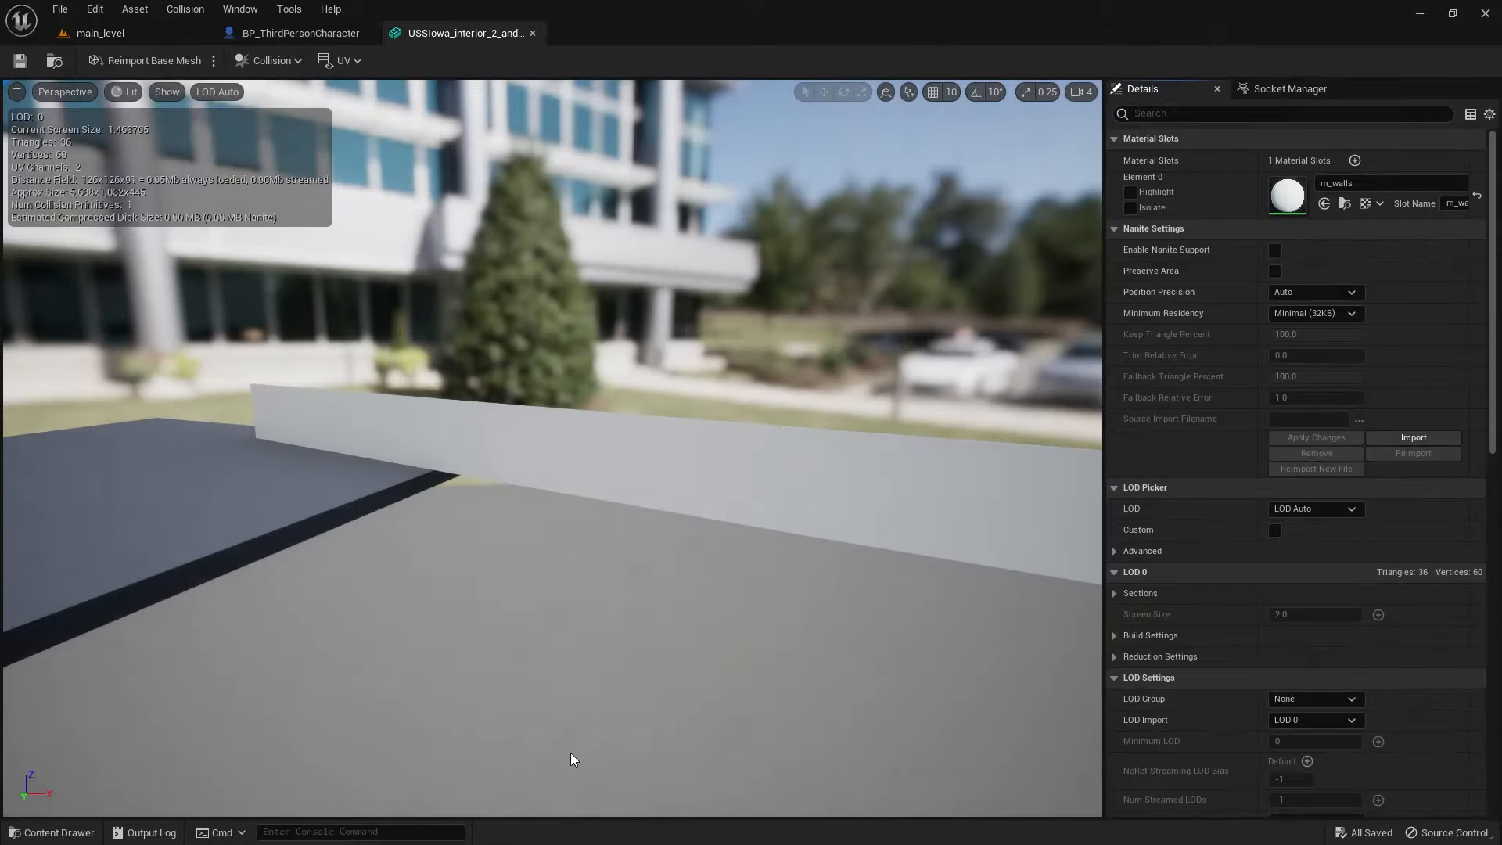
{"action": "mouse_move", "coordinate": [730, 632]}
{"action": "left_mouse_down"}
{"action": "mouse_move", "coordinate": [820, 607]}
{"action": "mouse_move", "coordinate": [941, 457]}
{"action": "left_mouse_up"}
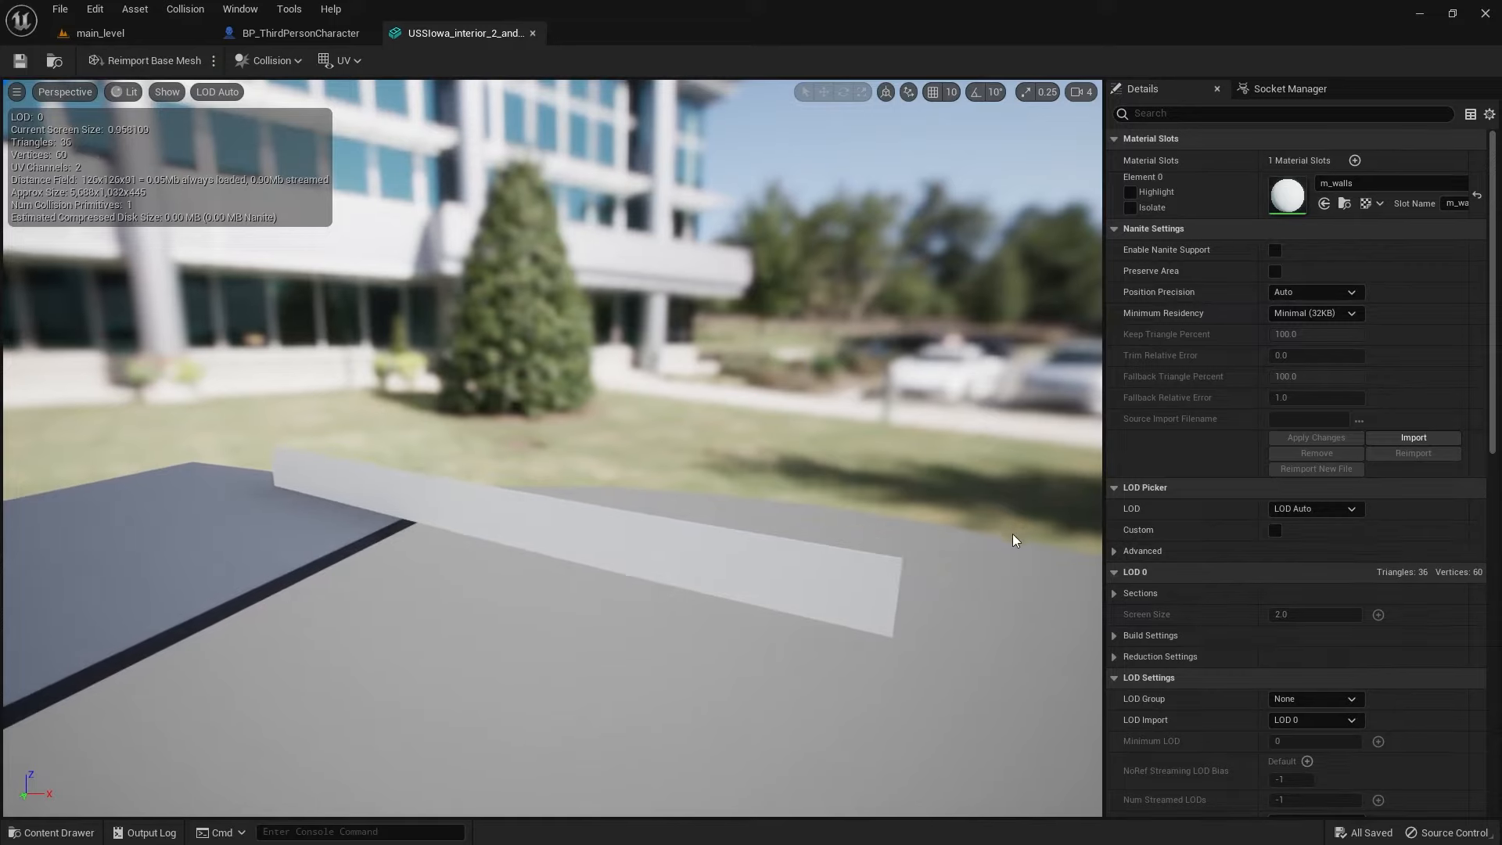
{"action": "left_click_drag", "start_coordinate": [1013, 537], "coordinate": [1013, 537]}
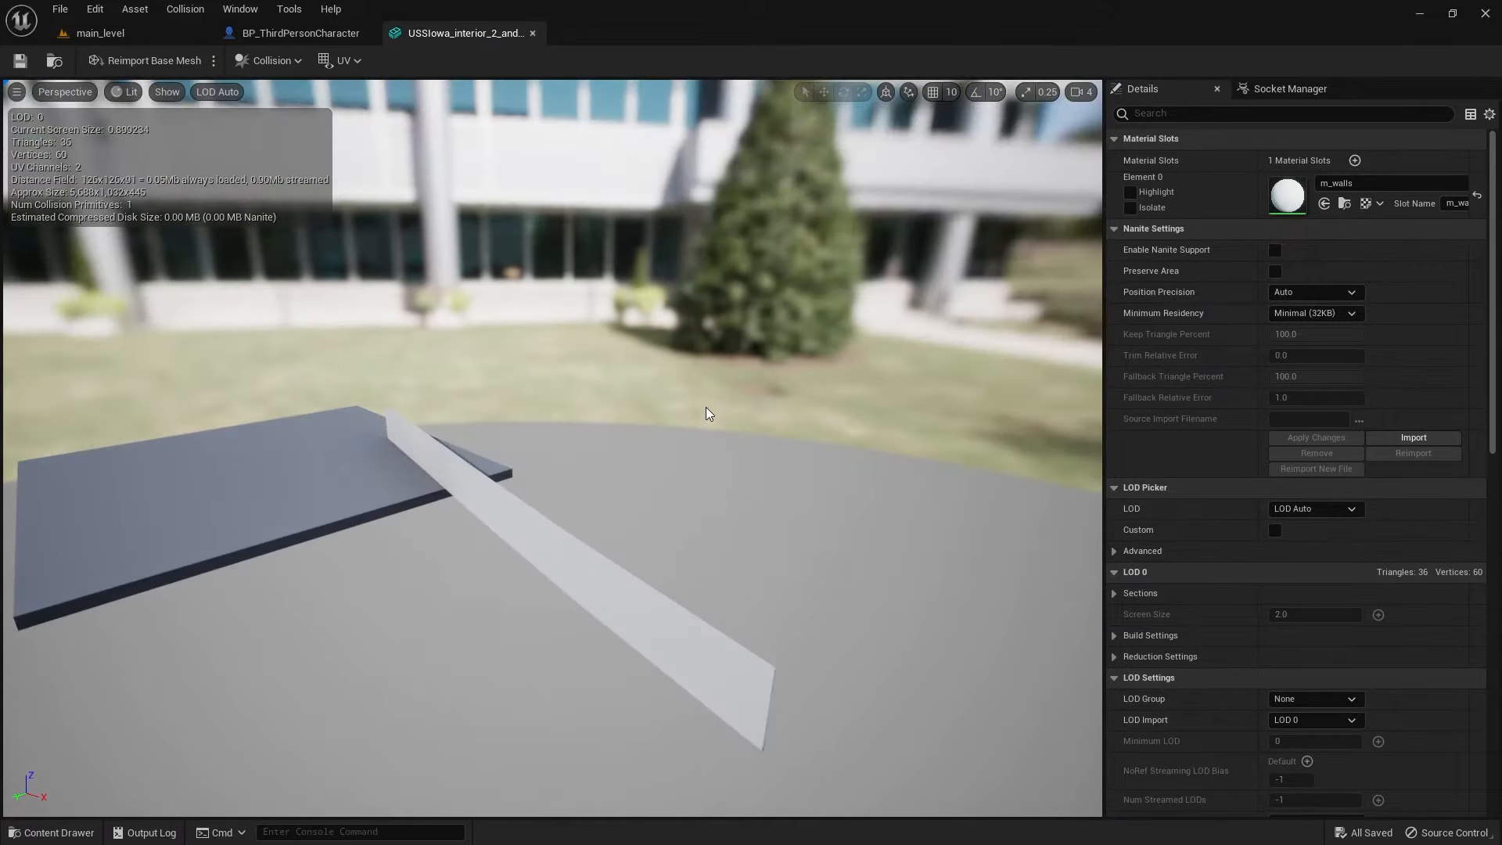
{"action": "left_click", "coordinate": [168, 92]}
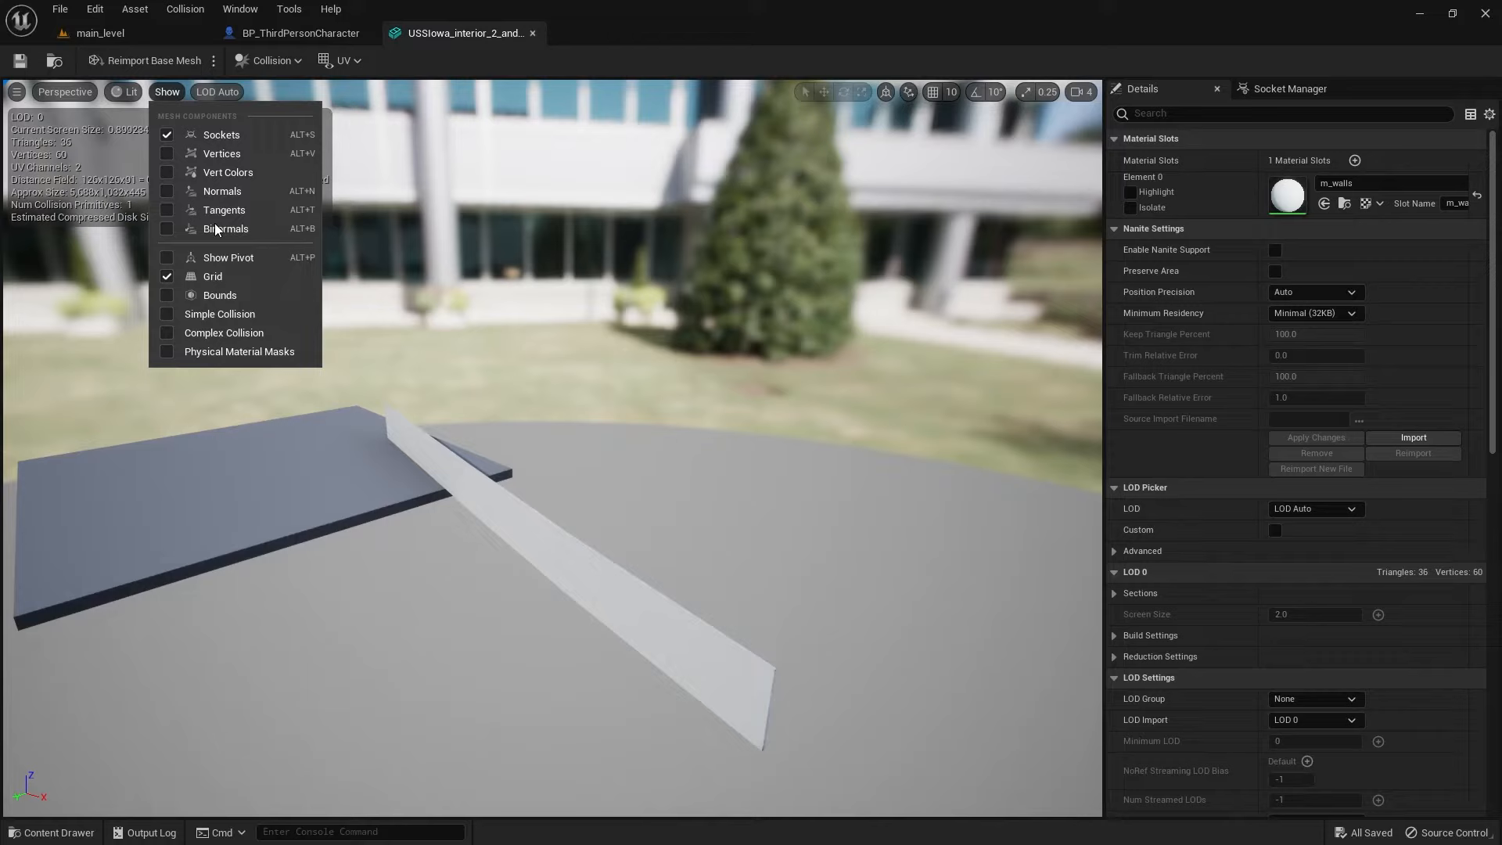
{"action": "left_click", "coordinate": [223, 317]}
{"action": "left_click_drag", "start_coordinate": [384, 486], "coordinate": [384, 486]}
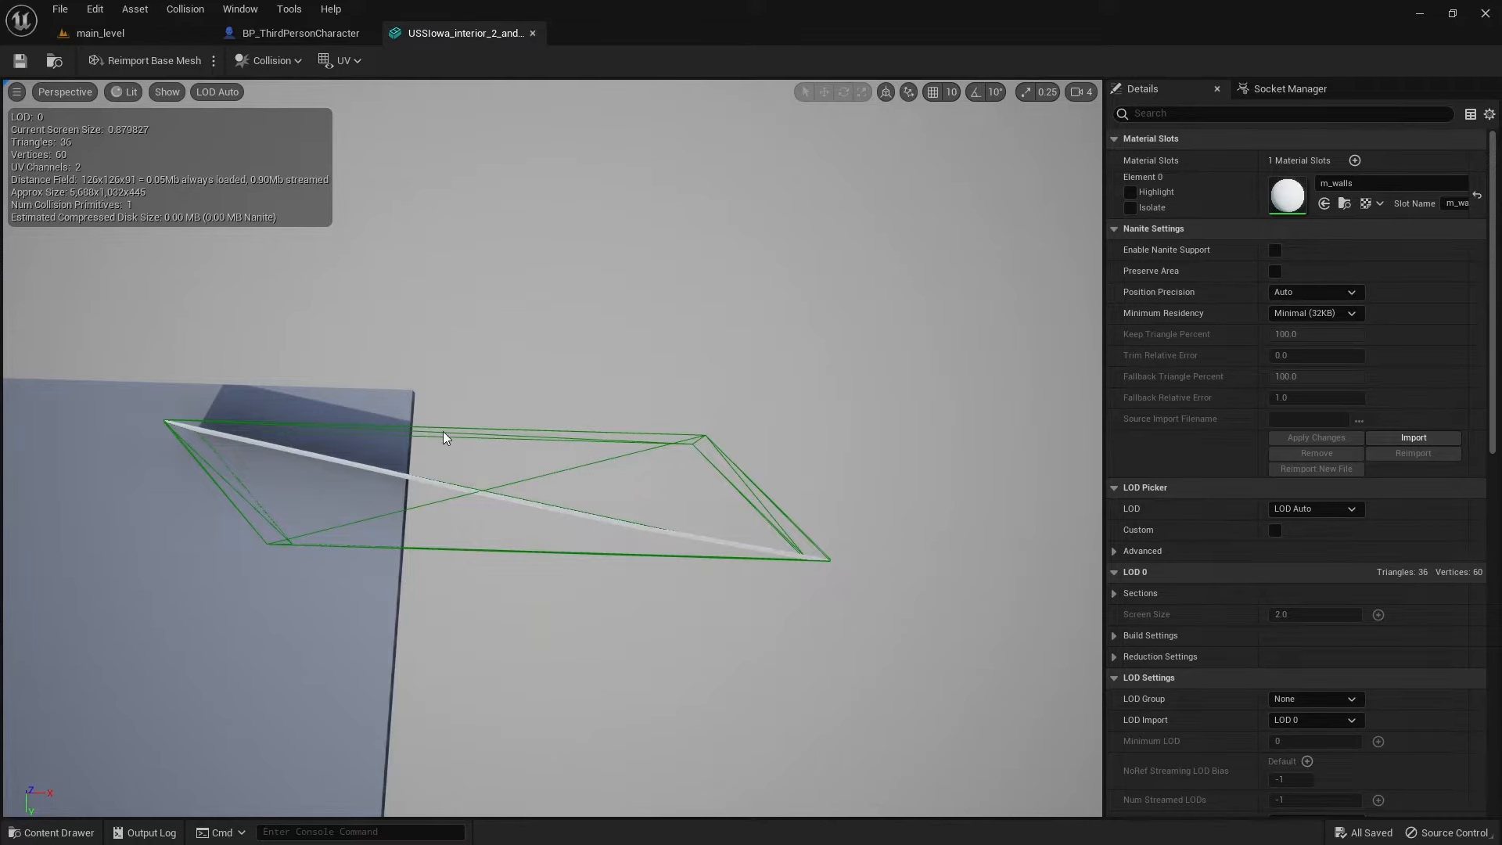
{"action": "left_click_drag", "start_coordinate": [348, 567], "coordinate": [389, 493]}
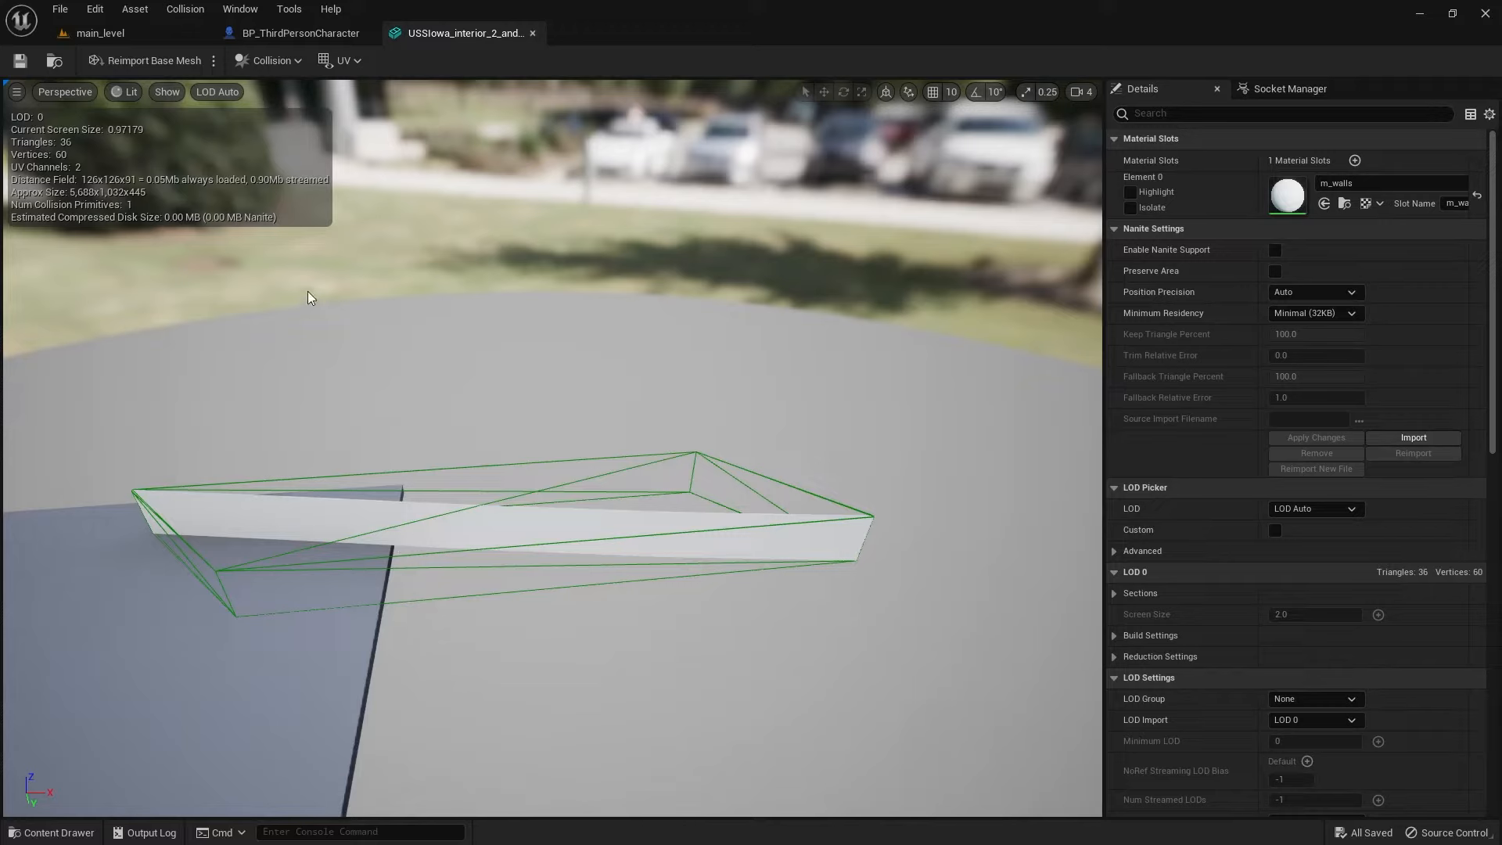
Step: Remove the existing collision and add a Box Simplified Collision to the wall mesh
{"action": "left_click", "coordinate": [290, 58]}
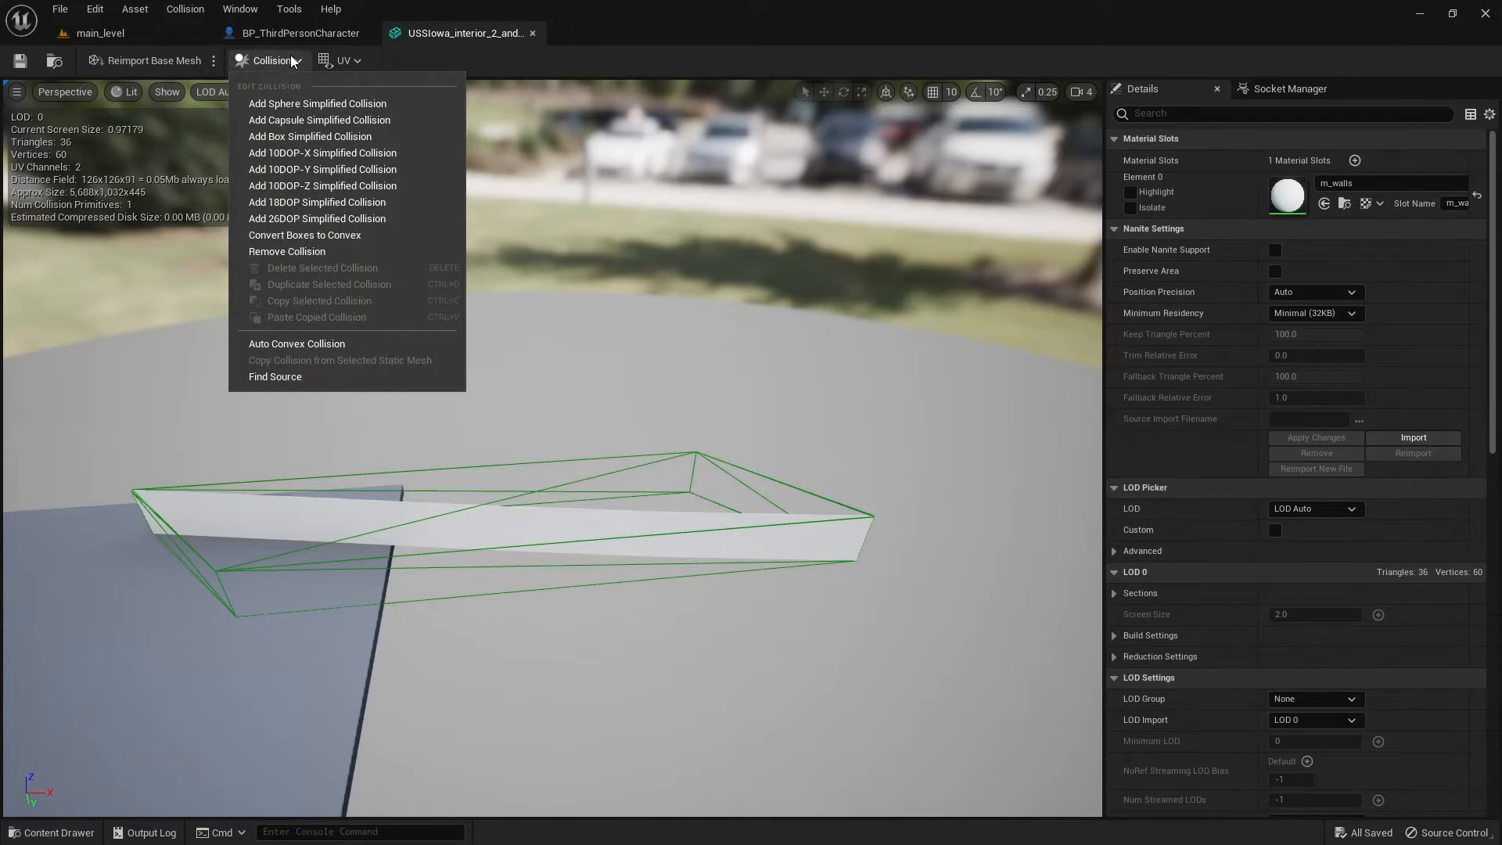
{"action": "left_click", "coordinate": [316, 255]}
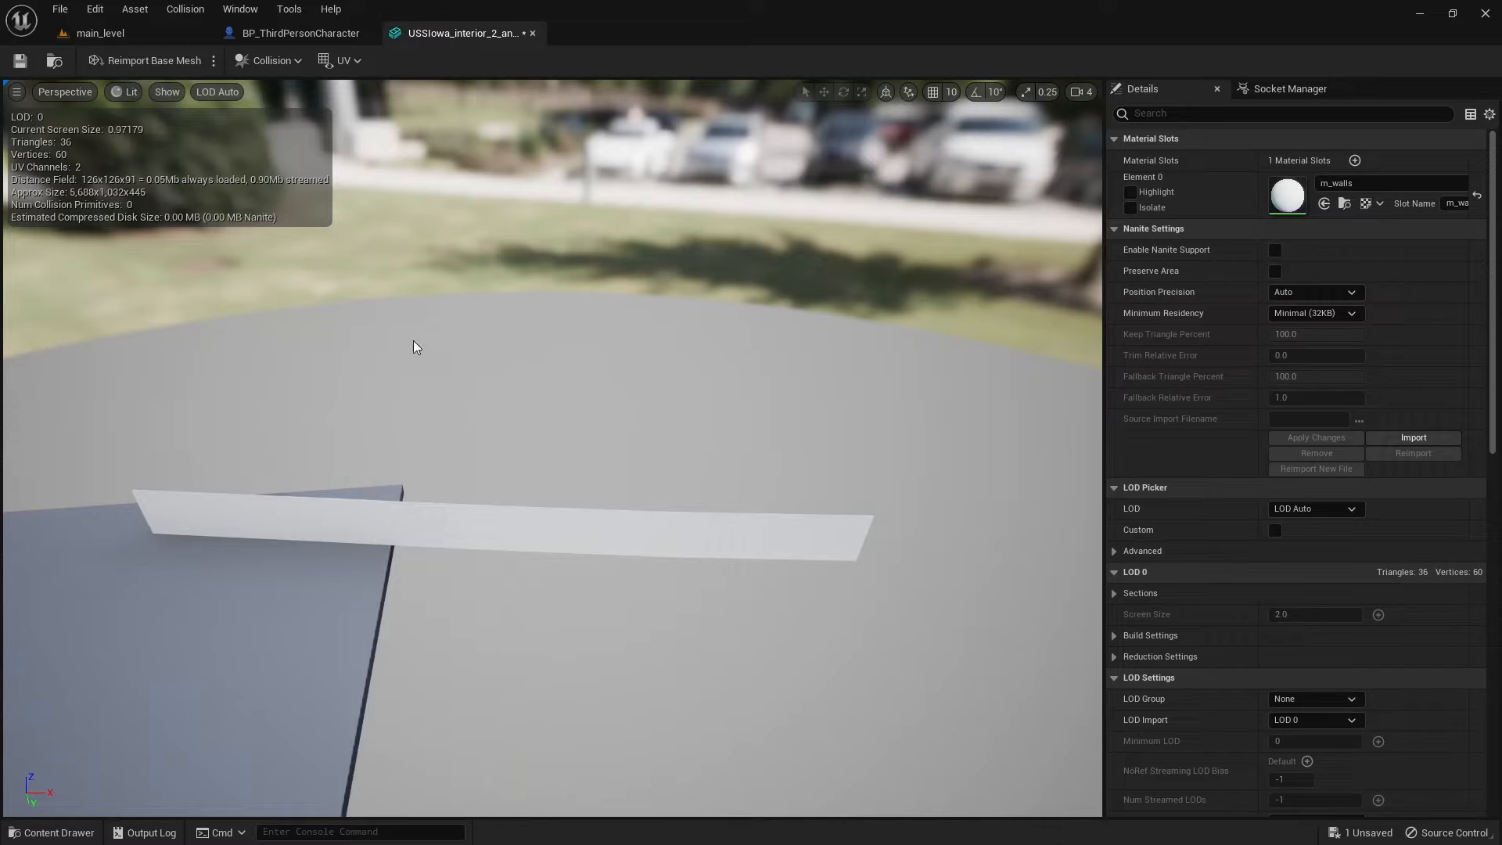
{"action": "left_click", "coordinate": [282, 62]}
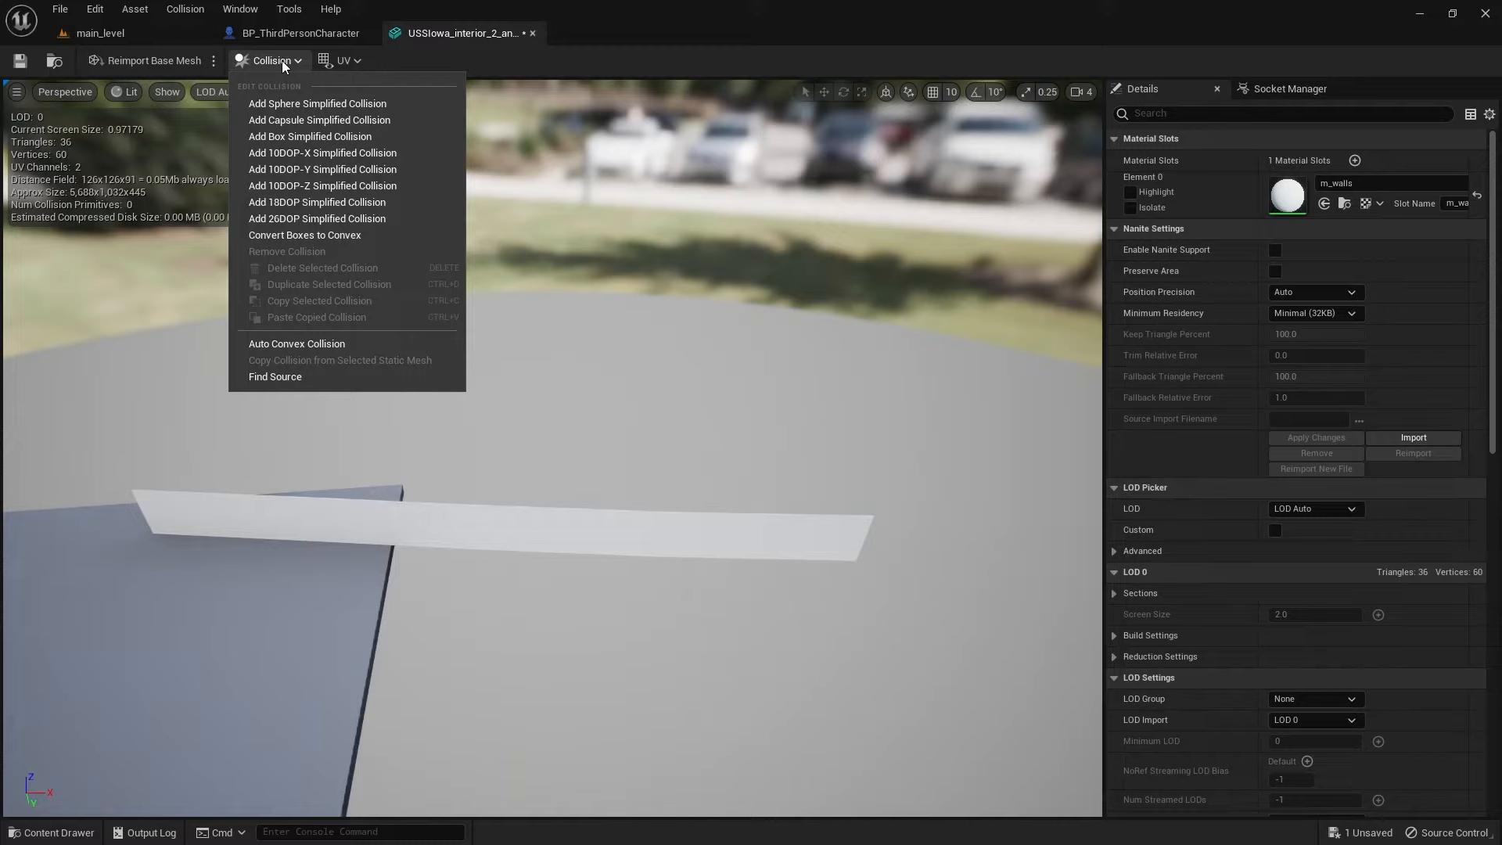
{"action": "left_click", "coordinate": [310, 136]}
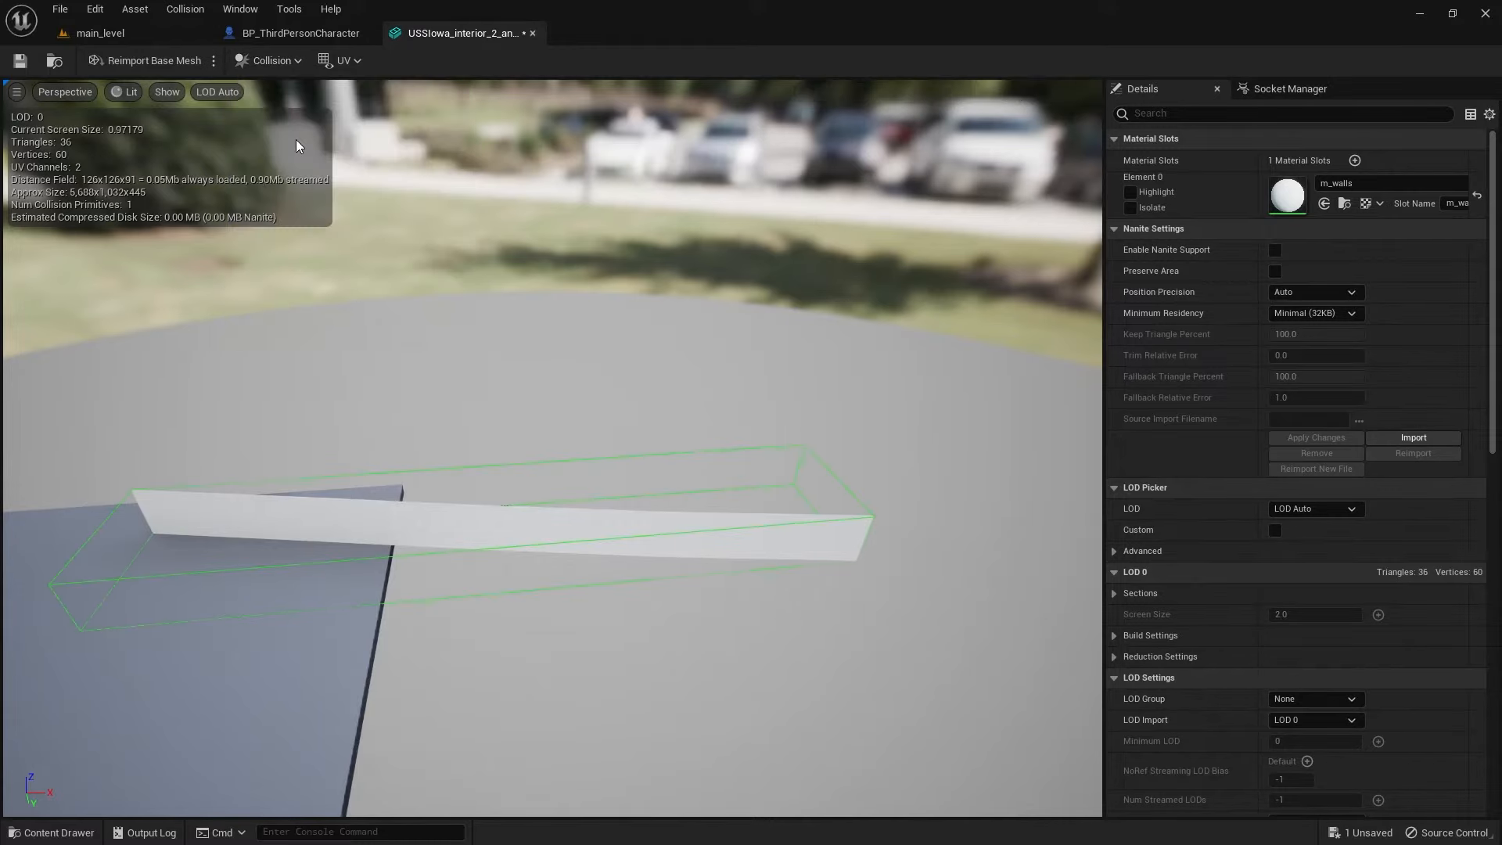
{"action": "mouse_move", "coordinate": [522, 332]}
{"action": "left_mouse_down"}
{"action": "mouse_move", "coordinate": [522, 387]}
{"action": "mouse_move", "coordinate": [522, 287]}
{"action": "left_mouse_up"}
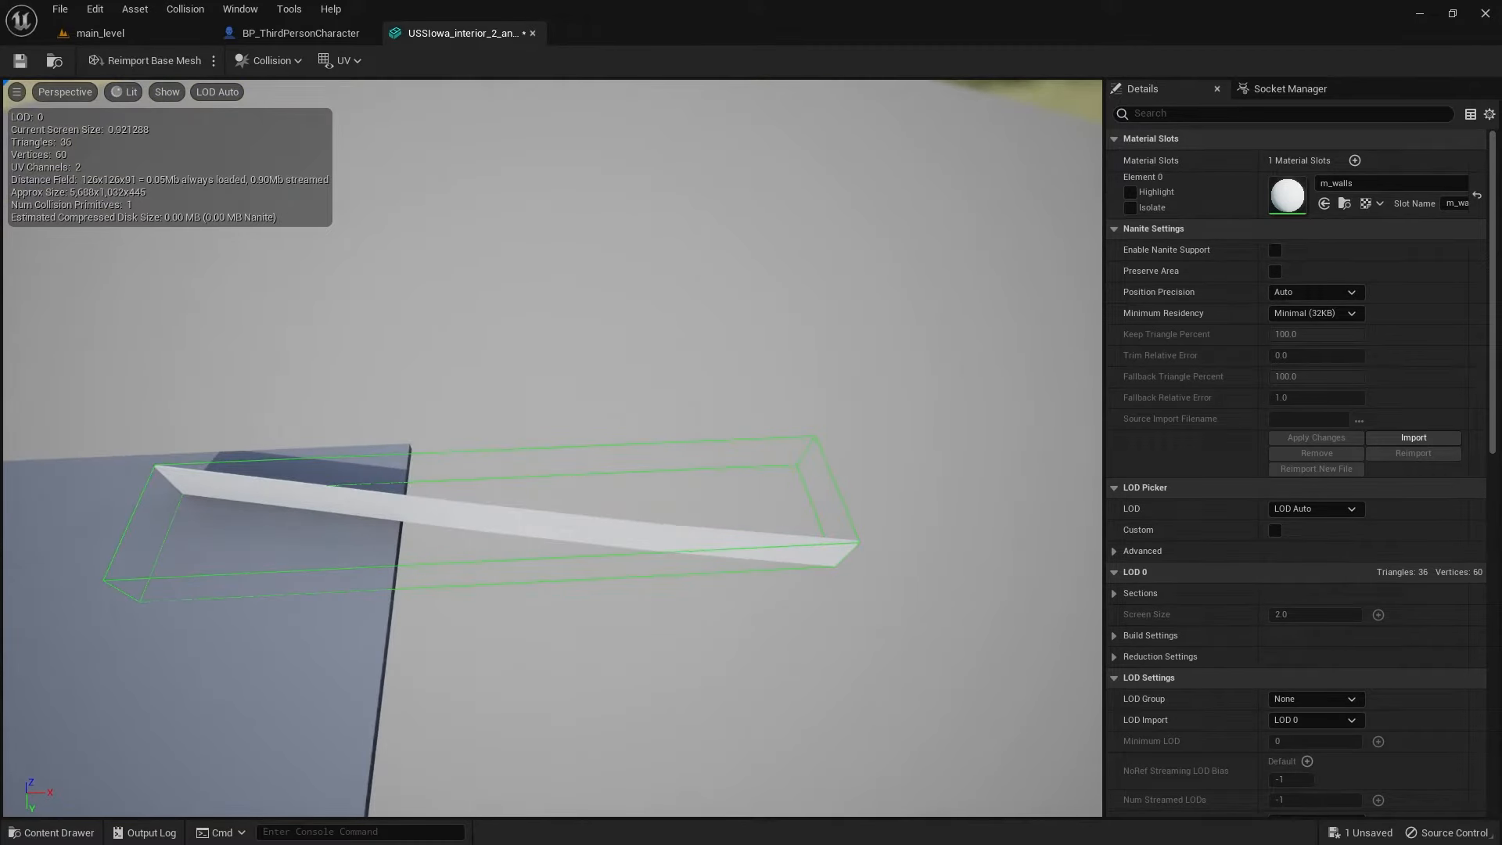
Step: In Top wireframe view, select the collision box and rotate it about 10 degrees to match the wall
{"action": "left_click", "coordinate": [65, 93]}
{"action": "left_click", "coordinate": [87, 146]}
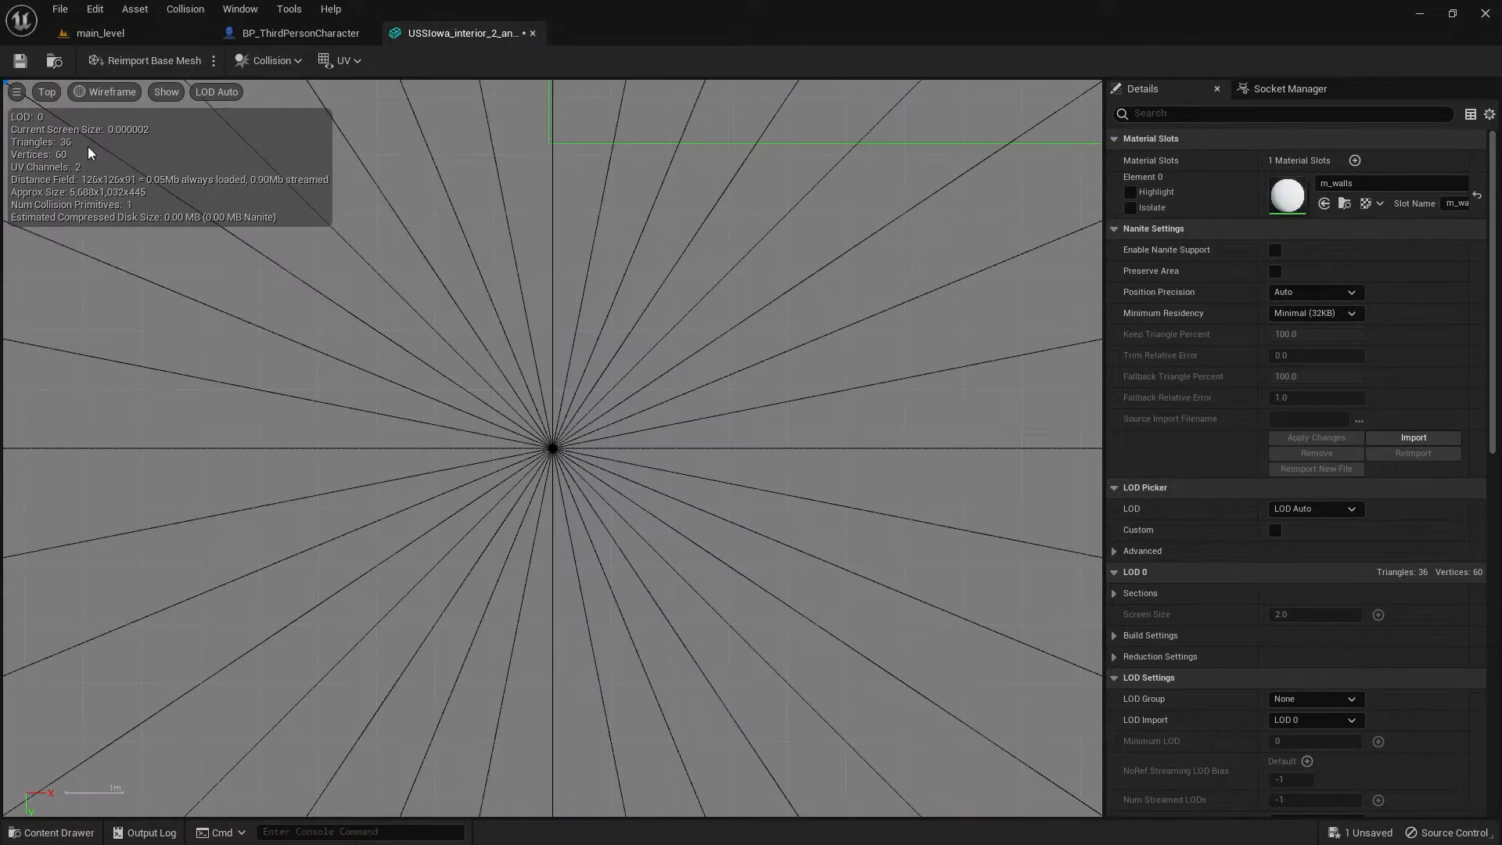
{"action": "right_click_drag", "start_coordinate": [707, 429], "coordinate": [333, 595]}
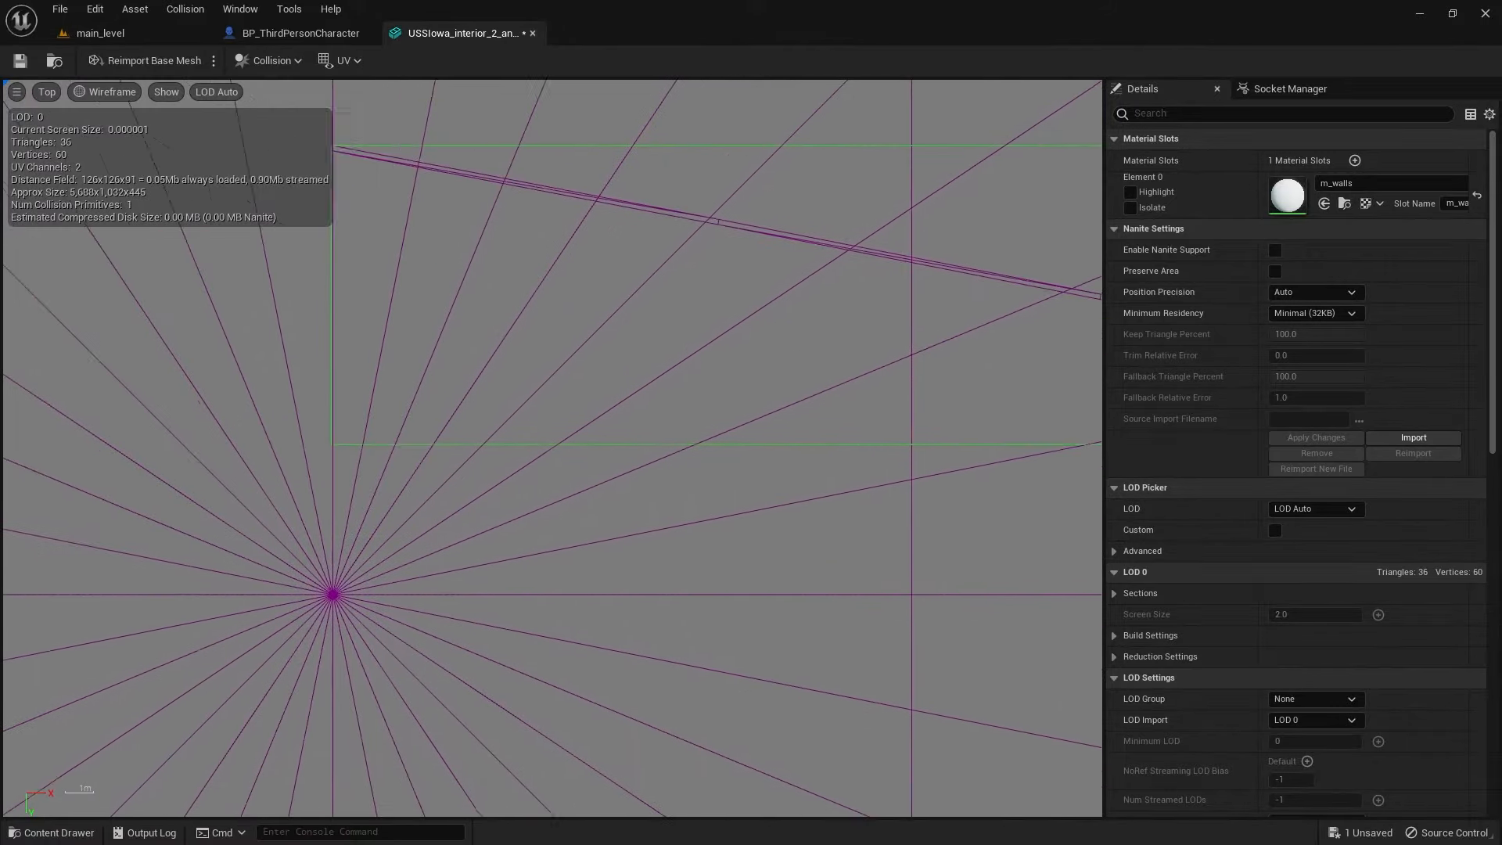
{"action": "scroll", "coordinate": [552, 447], "scroll_direction": "down", "scroll_amount": 3}
{"action": "right_click_drag", "start_coordinate": [745, 363], "coordinate": [1088, 271]}
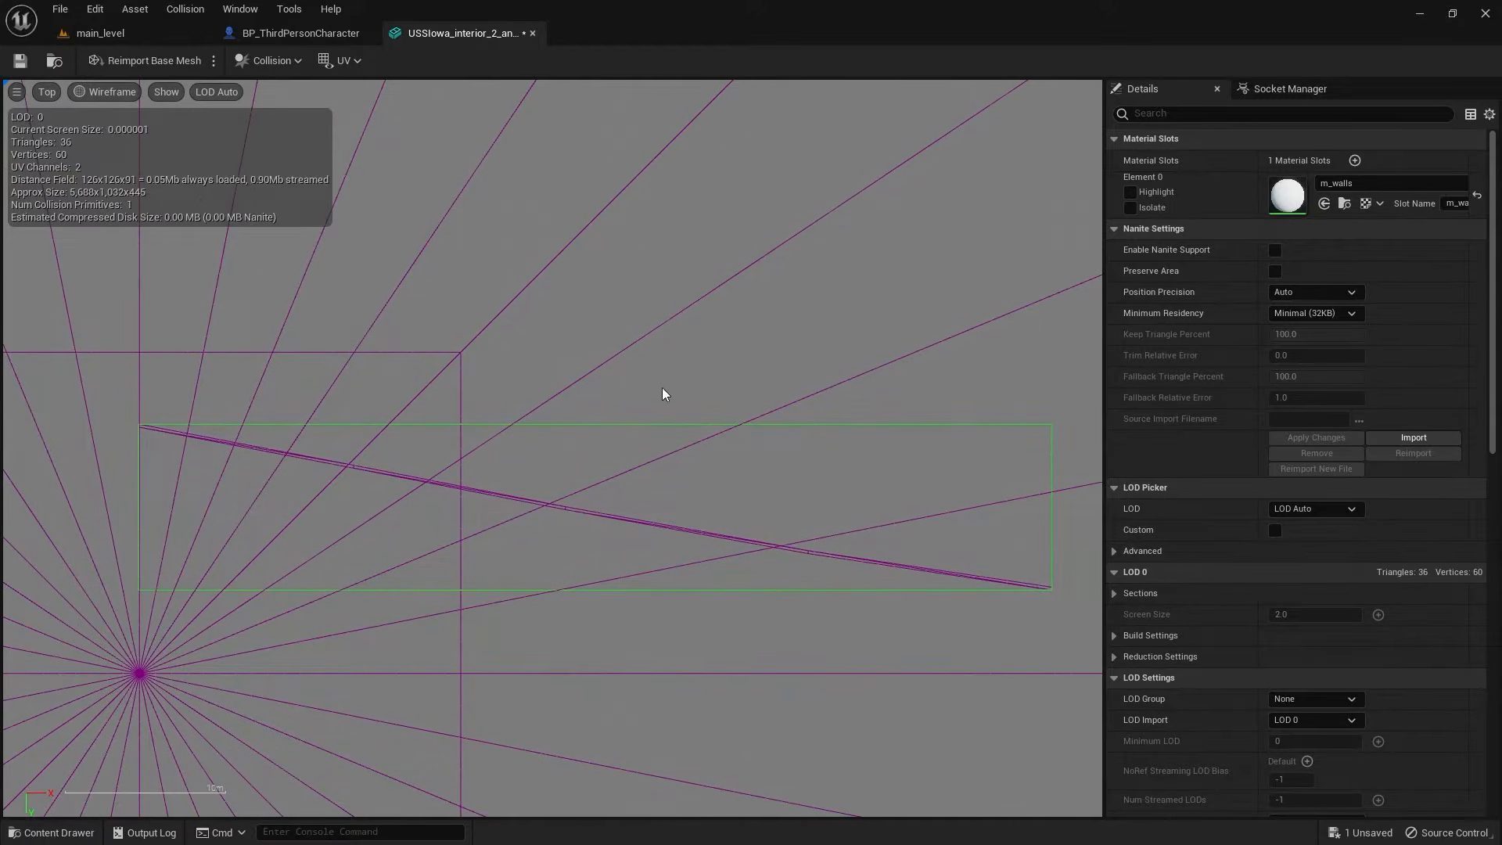
{"action": "left_click", "coordinate": [637, 425]}
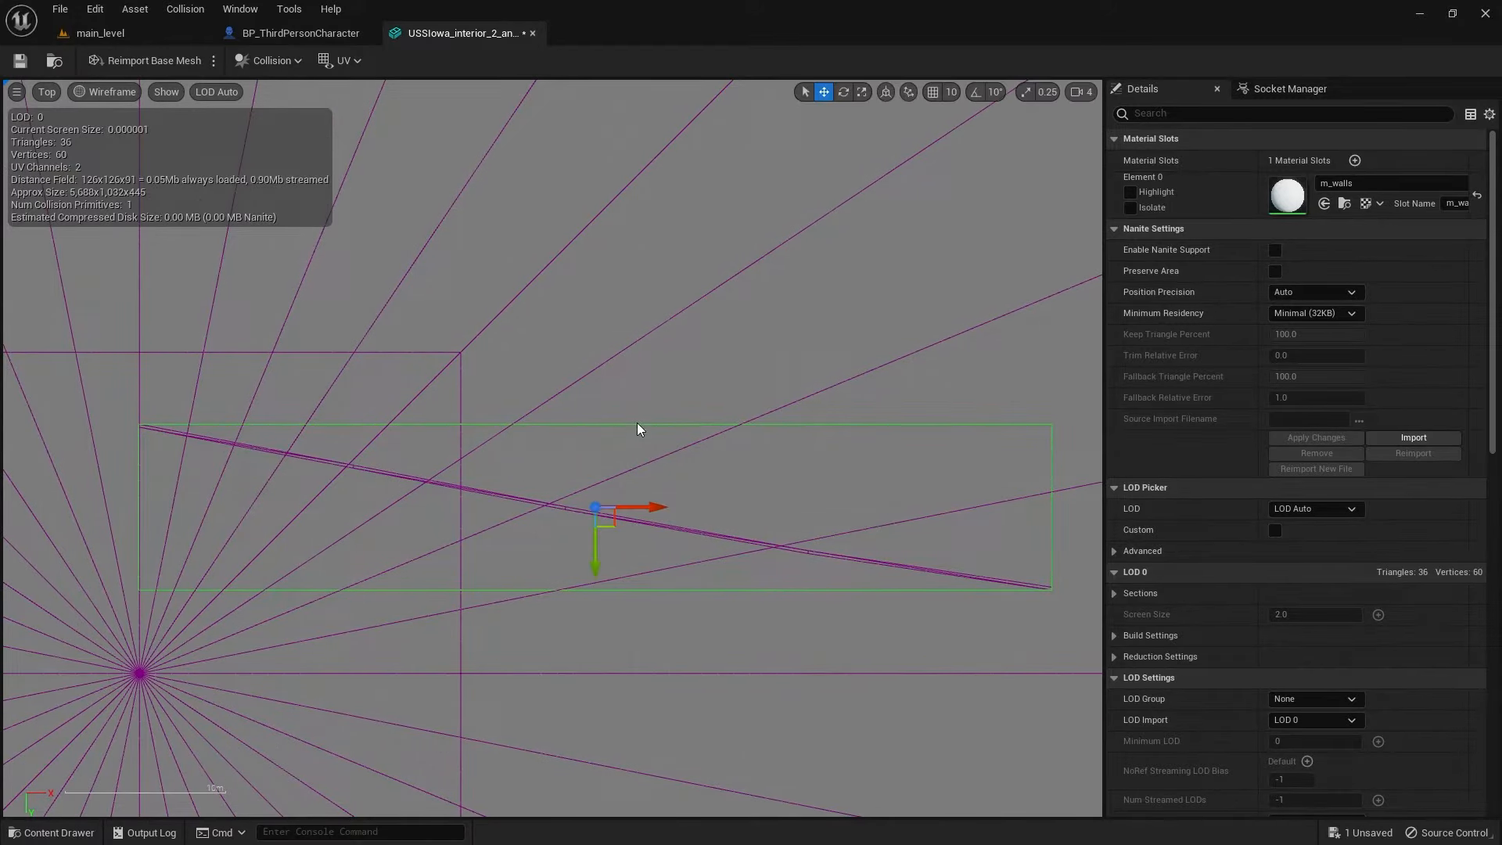
{"action": "left_click", "coordinate": [844, 93]}
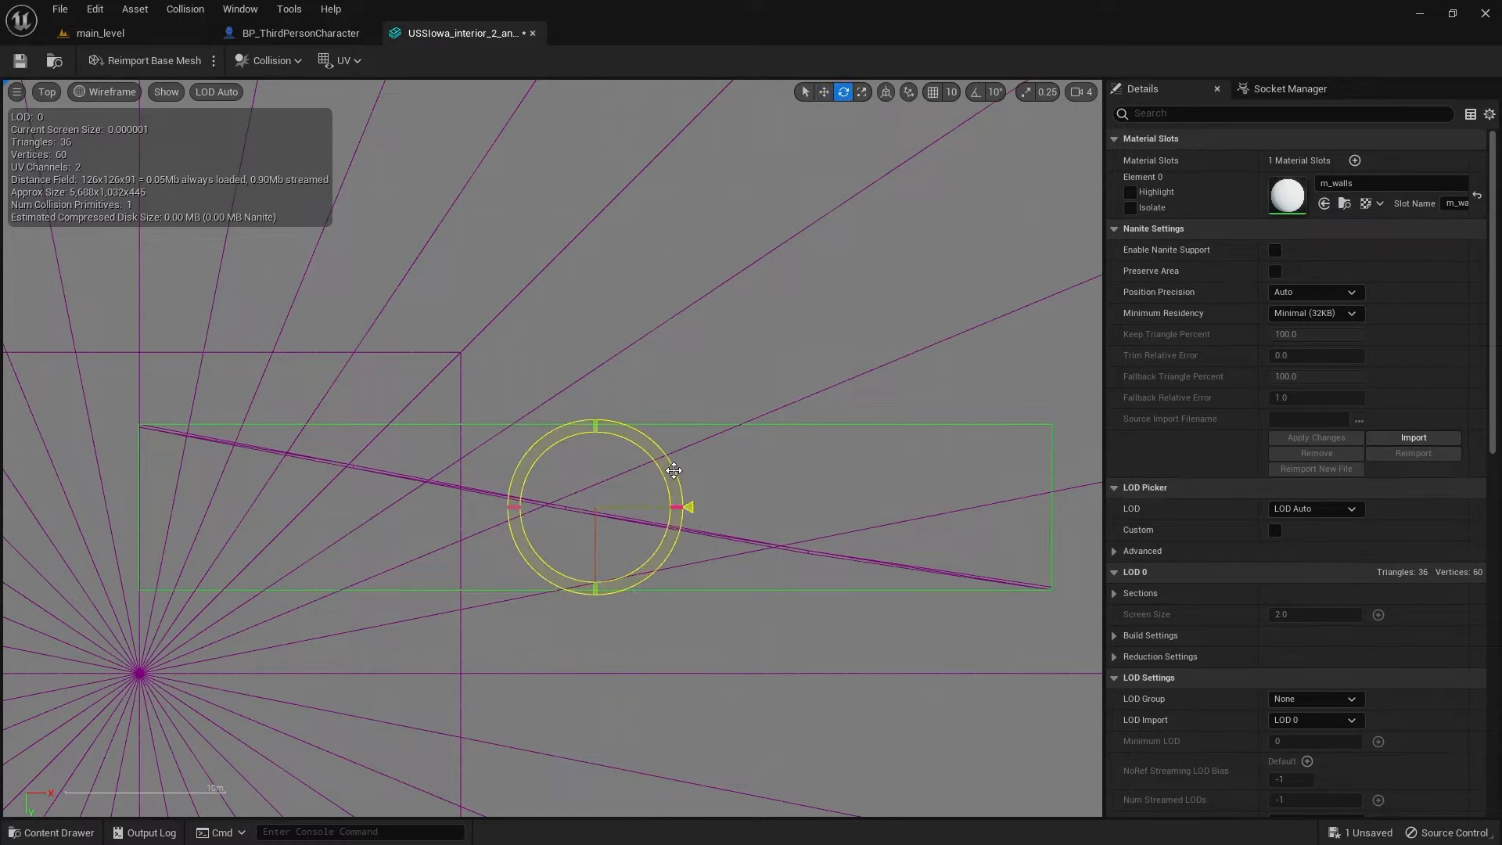
{"action": "left_click_drag", "start_coordinate": [678, 507], "coordinate": [685, 519]}
Step: Shift the collision box onto the wall and scale it thin to hug the wall
{"action": "key", "text": "w"}
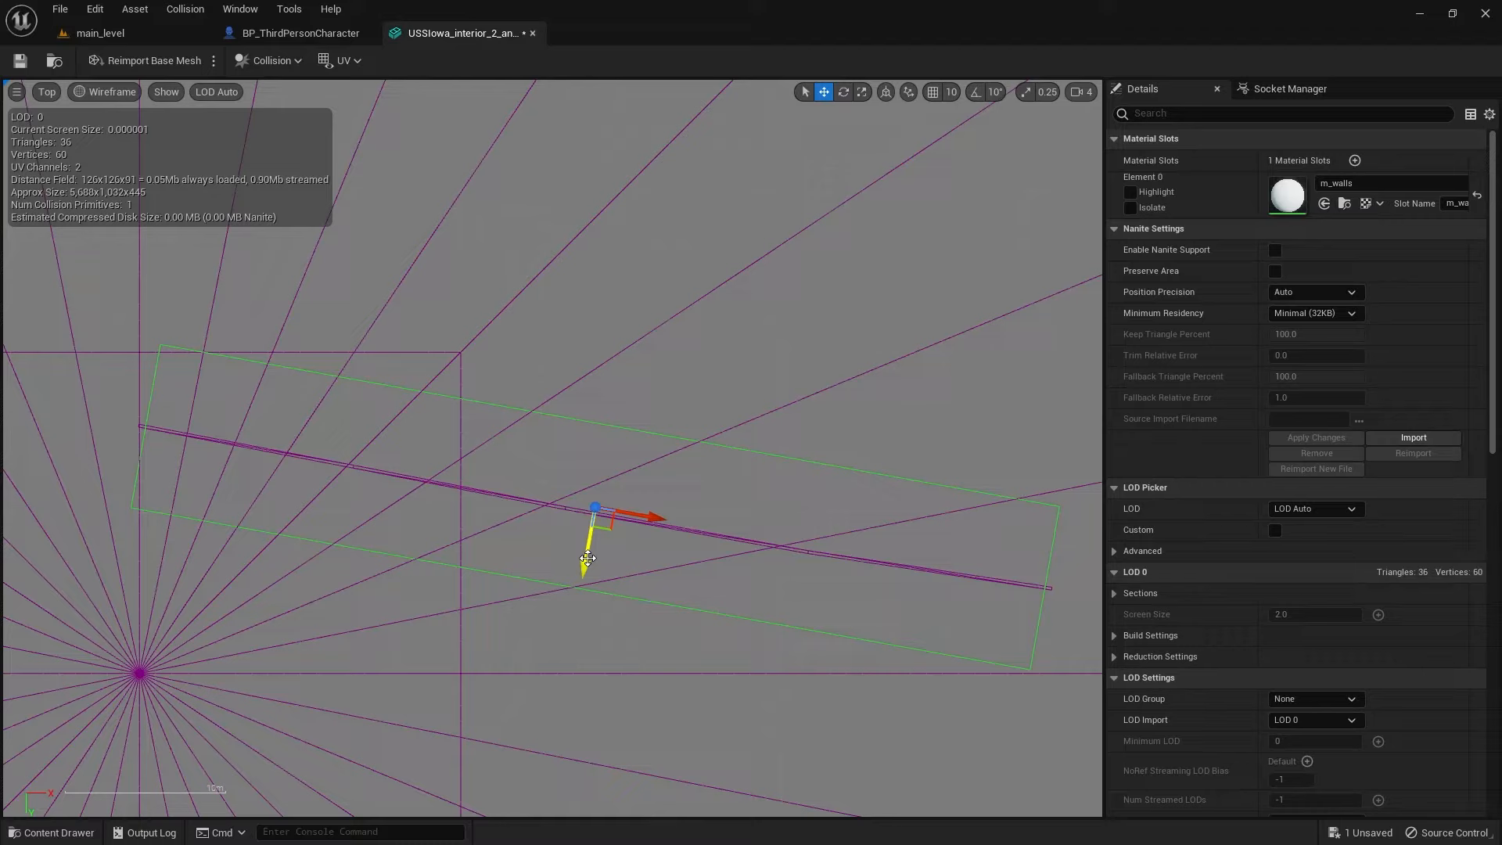
{"action": "mouse_move", "coordinate": [583, 552]}
{"action": "left_mouse_down"}
{"action": "mouse_move", "coordinate": [592, 567]}
{"action": "mouse_move", "coordinate": [585, 556]}
{"action": "left_mouse_up"}
{"action": "key", "text": "r"}
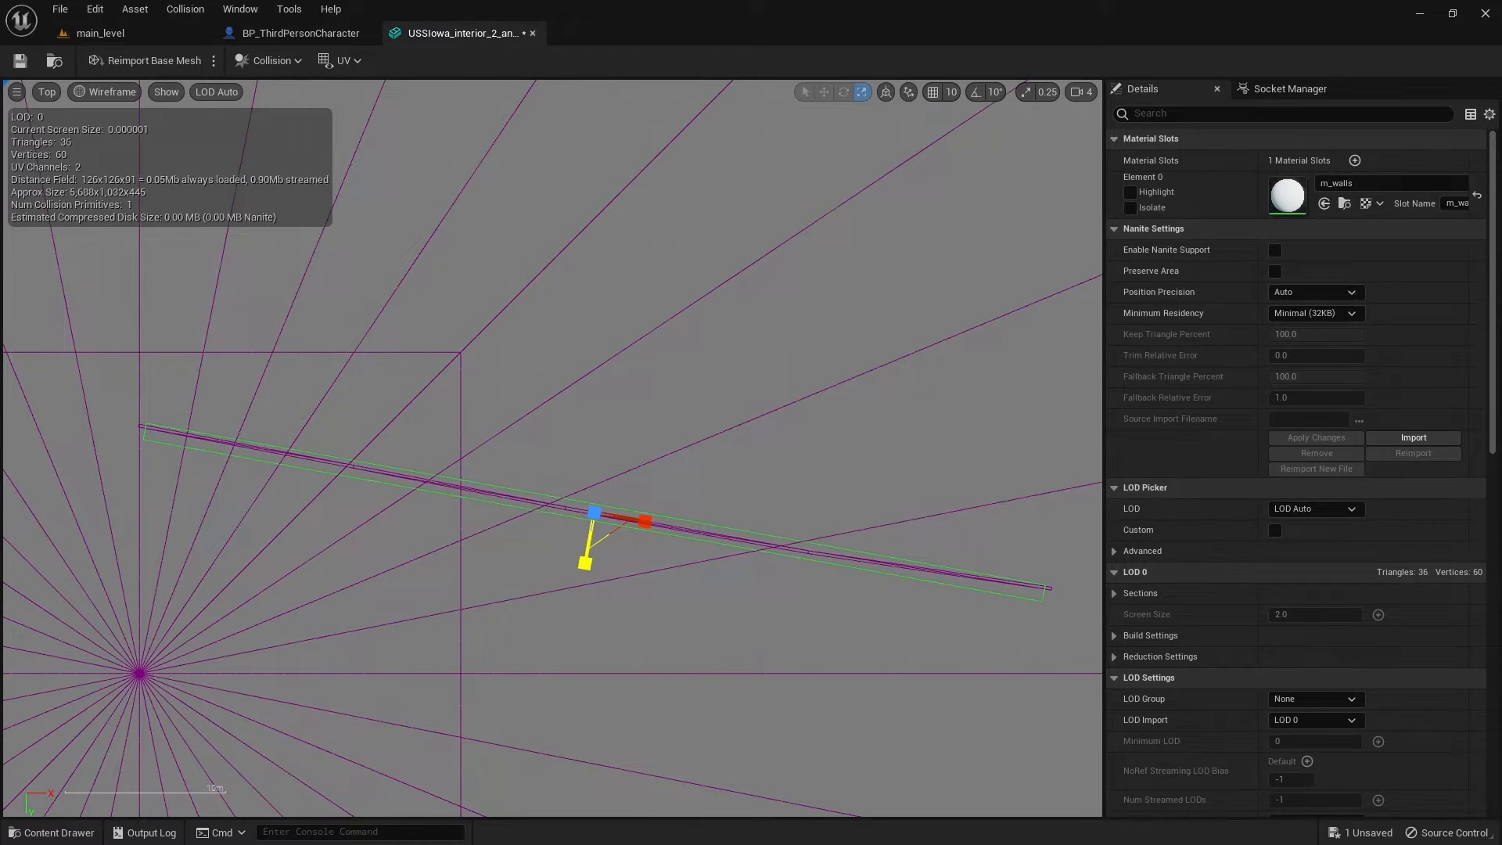
{"action": "left_click_drag", "start_coordinate": [584, 562], "coordinate": [669, 580]}
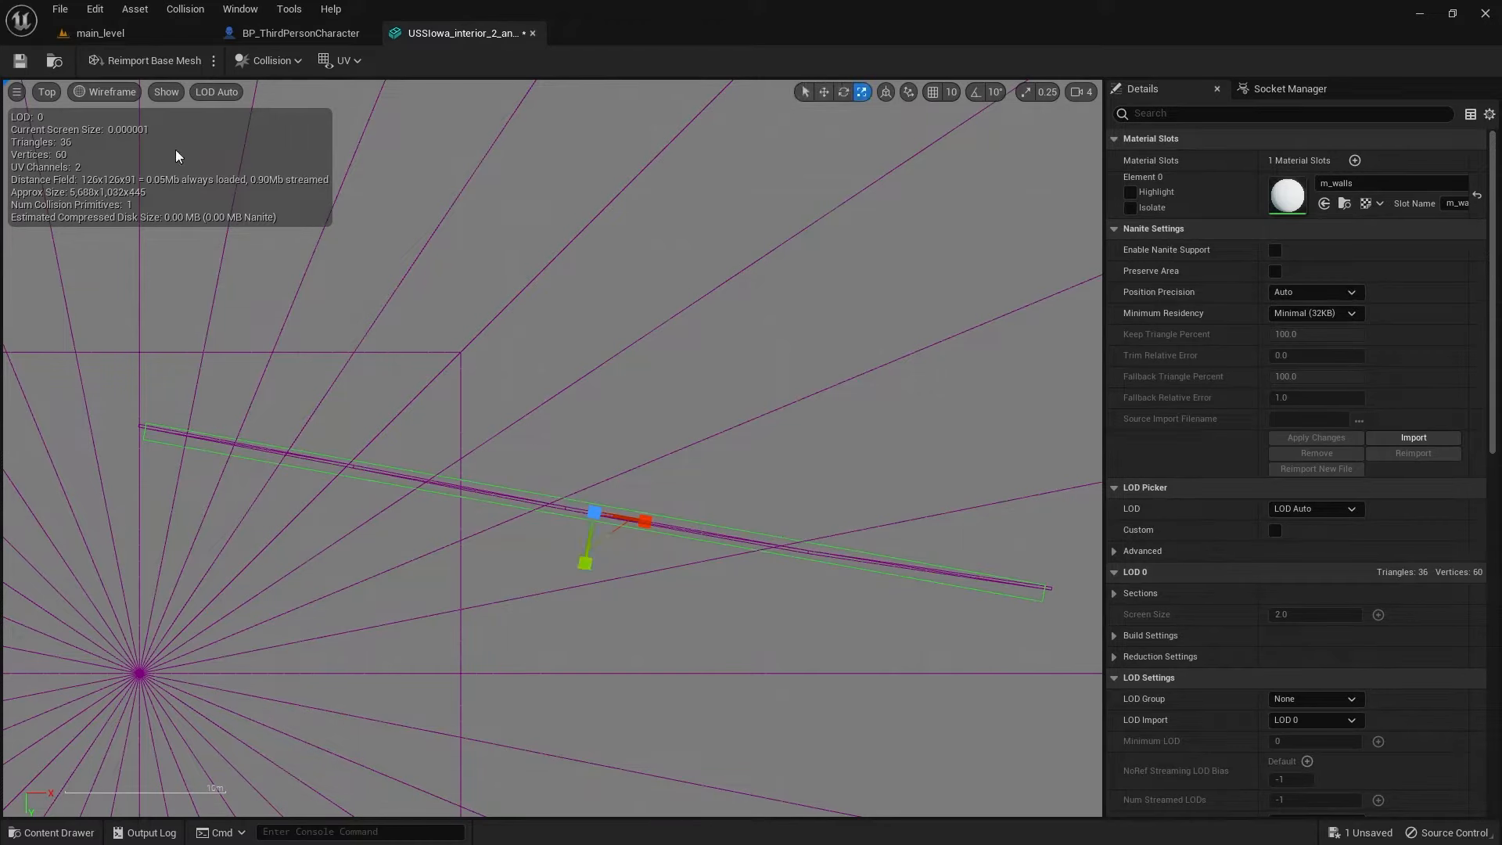
Step: Back in Perspective view, adjust the box thickness end-on, then undo the tweak
{"action": "left_click", "coordinate": [45, 93]}
{"action": "left_click", "coordinate": [89, 120]}
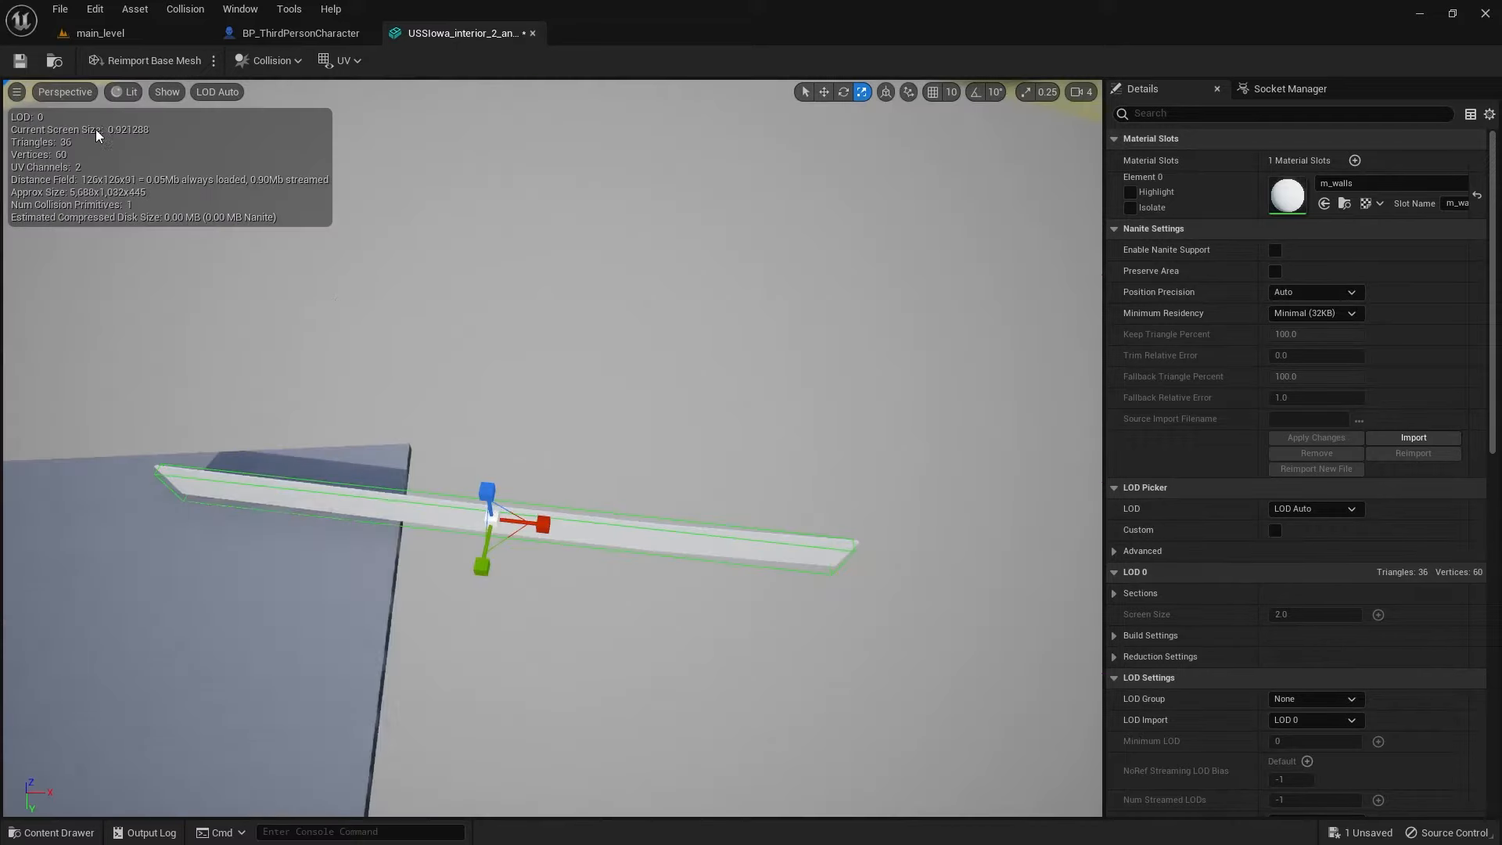
{"action": "mouse_move", "coordinate": [492, 682]}
{"action": "left_mouse_down"}
{"action": "mouse_move", "coordinate": [610, 635]}
{"action": "mouse_move", "coordinate": [552, 634]}
{"action": "left_mouse_up"}
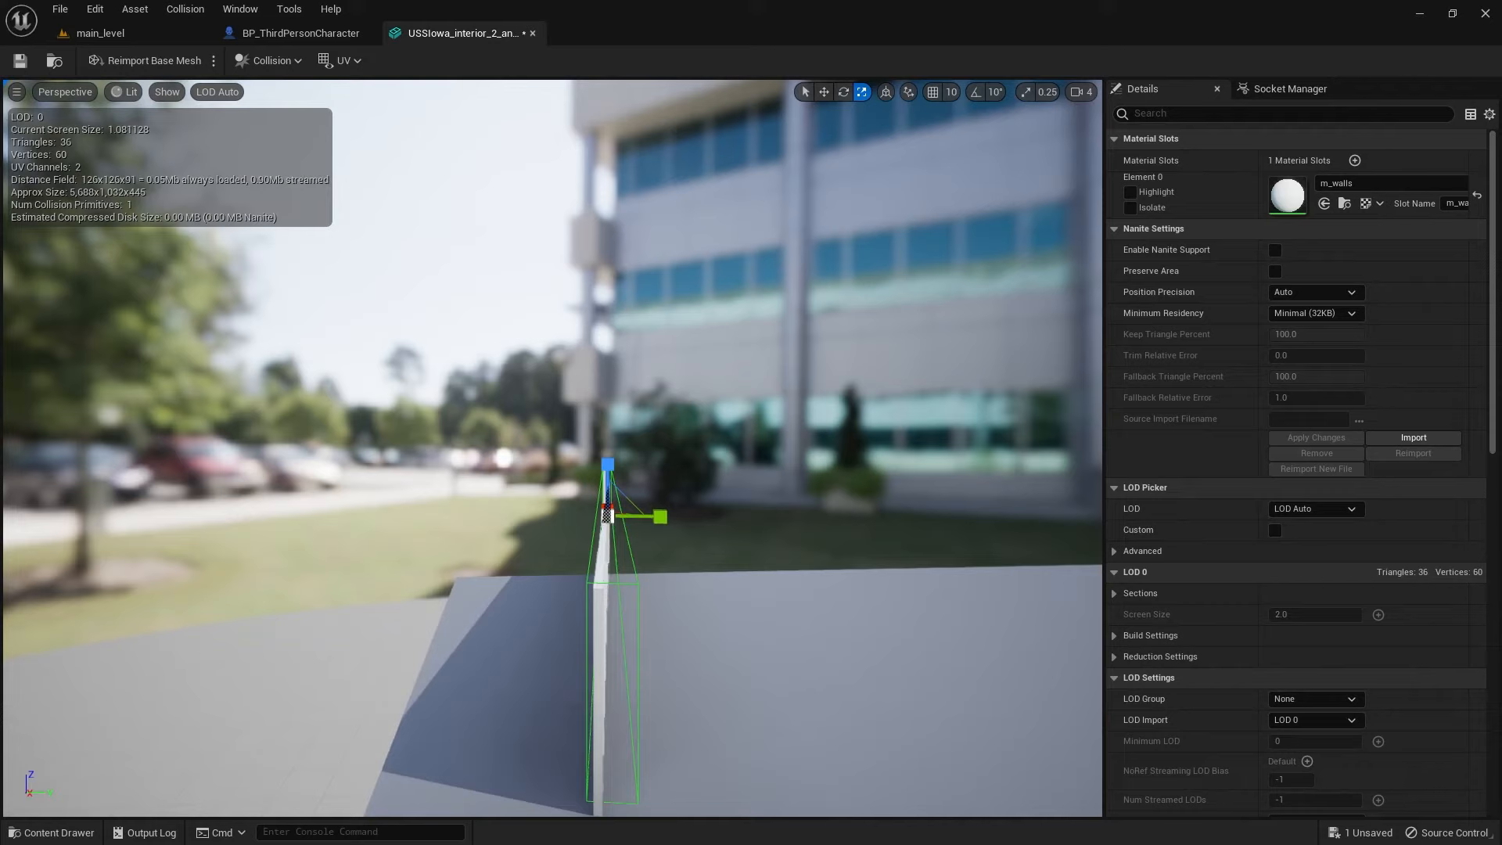
{"action": "mouse_move", "coordinate": [659, 516]}
{"action": "left_mouse_down"}
{"action": "mouse_move", "coordinate": [705, 517]}
{"action": "mouse_move", "coordinate": [670, 518]}
{"action": "mouse_move", "coordinate": [714, 575]}
{"action": "left_mouse_up"}
{"action": "left_click", "coordinate": [813, 152]}
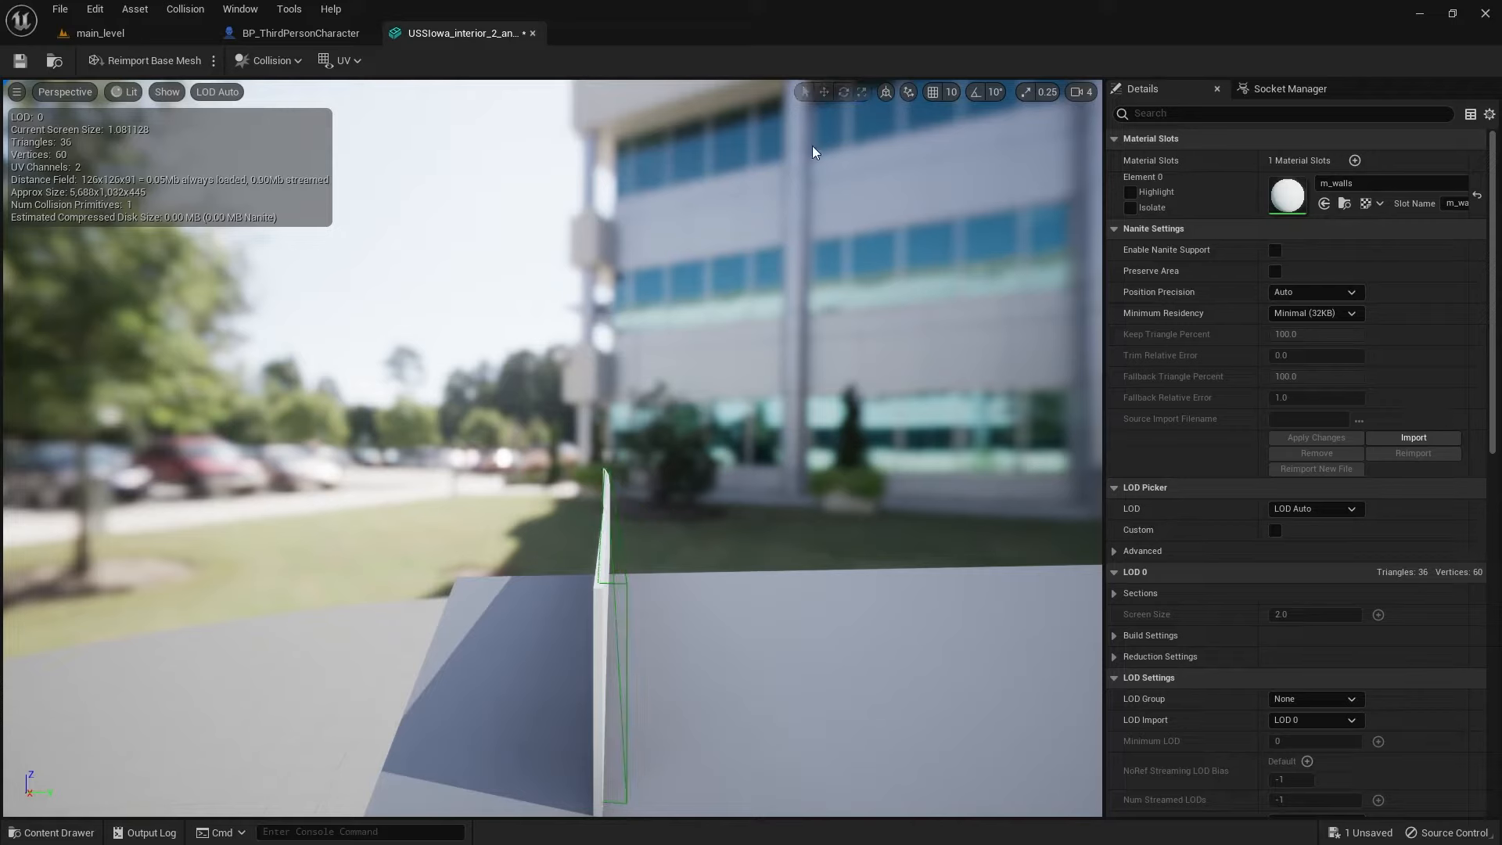
{"action": "key", "text": "ctrl+z"}
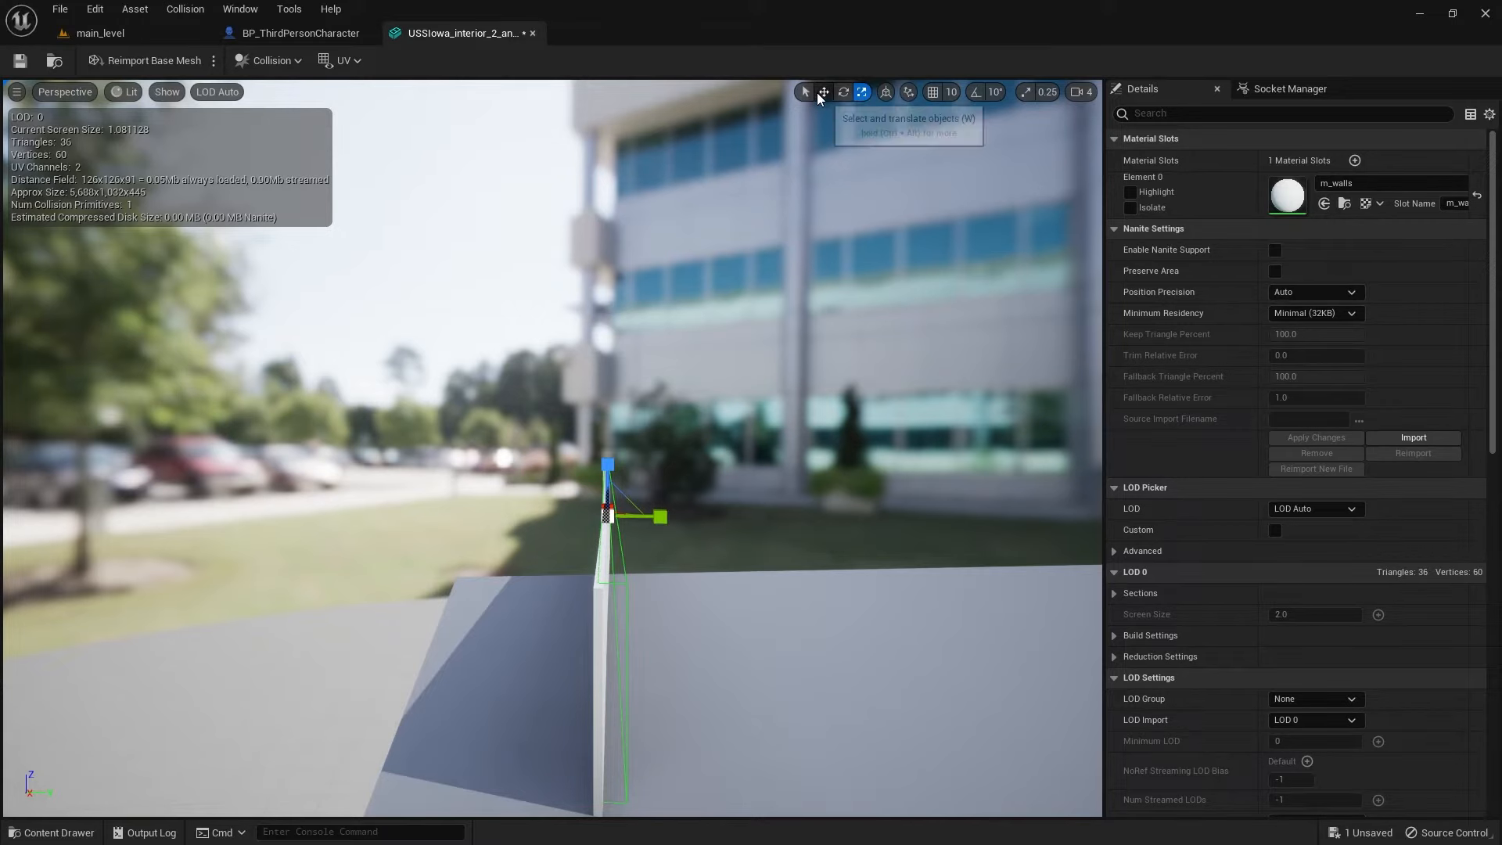
Step: Slide the collision box left to align with the wall and save the mesh
{"action": "left_click", "coordinate": [824, 93]}
{"action": "left_click_drag", "start_coordinate": [675, 517], "coordinate": [671, 516]}
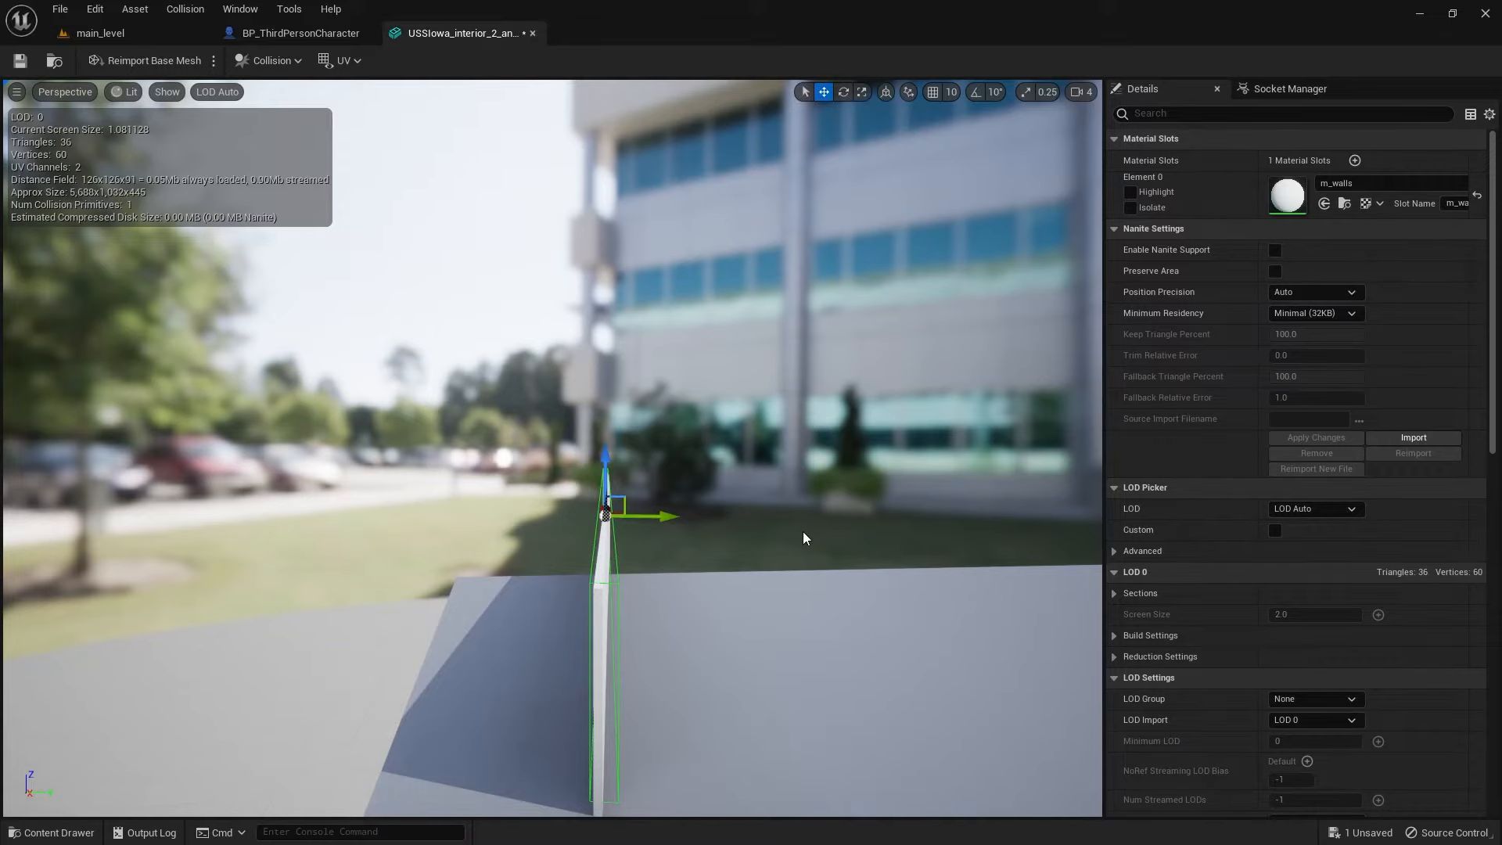
{"action": "left_click_drag", "start_coordinate": [806, 515], "coordinate": [1009, 517]}
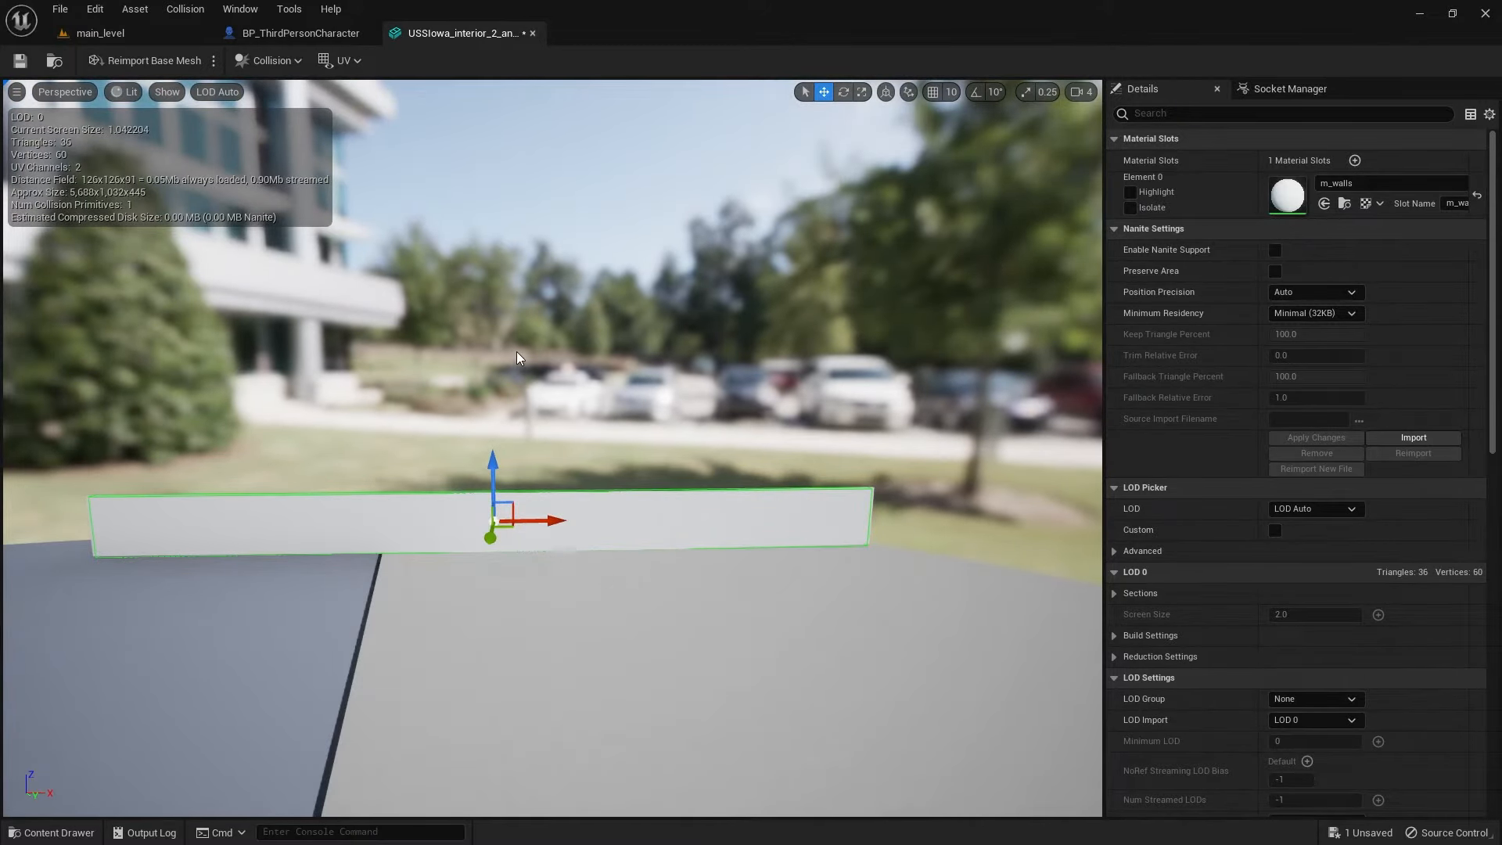
{"action": "left_click", "coordinate": [20, 63]}
Step: Return to main_level, start Play and run the character through corridors and doorways onto the stairs
{"action": "left_click", "coordinate": [531, 33]}
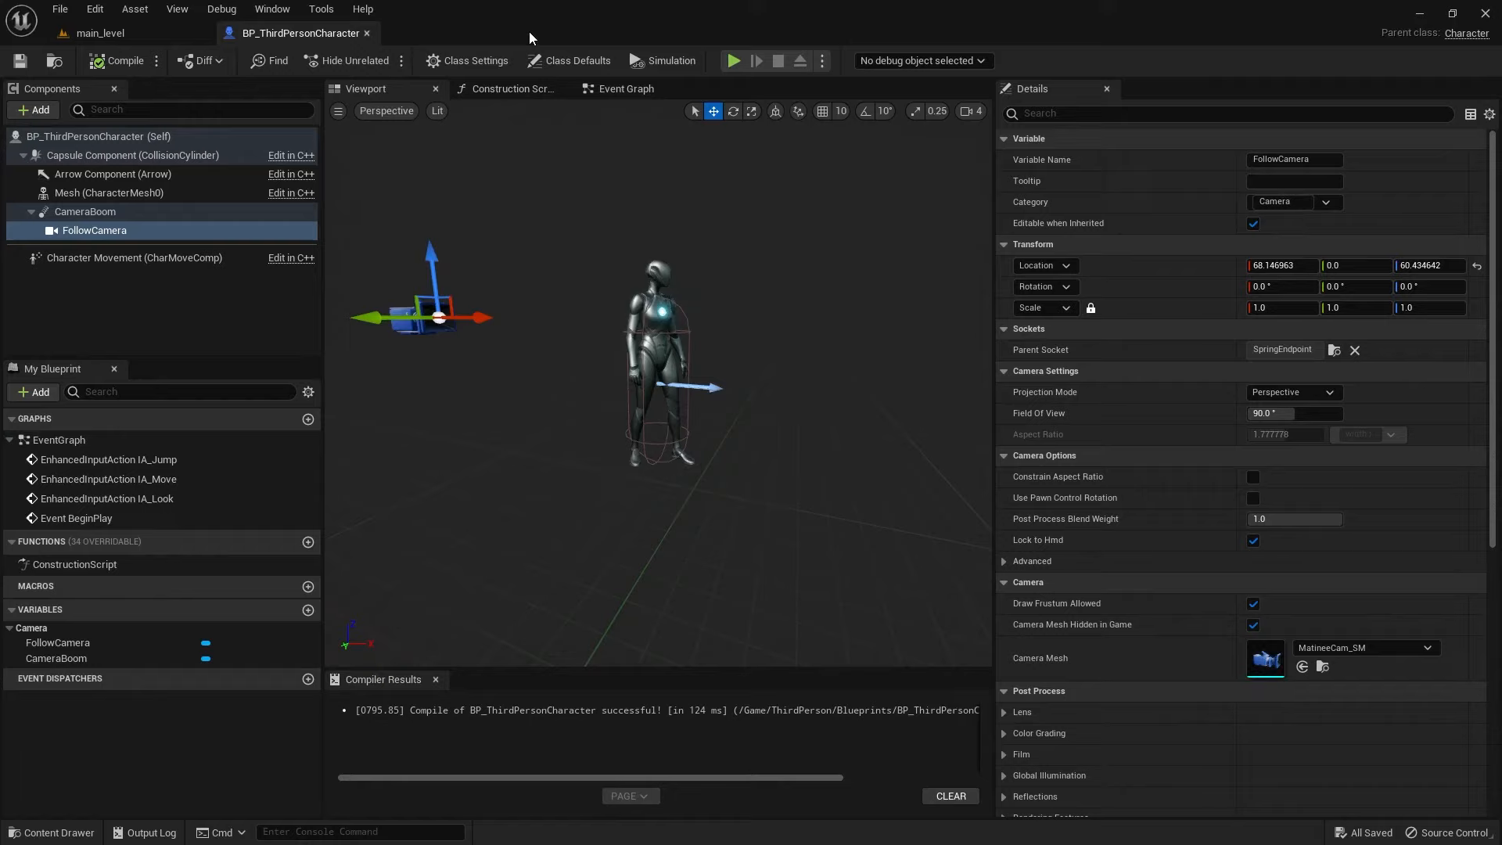
{"action": "left_click", "coordinate": [101, 33]}
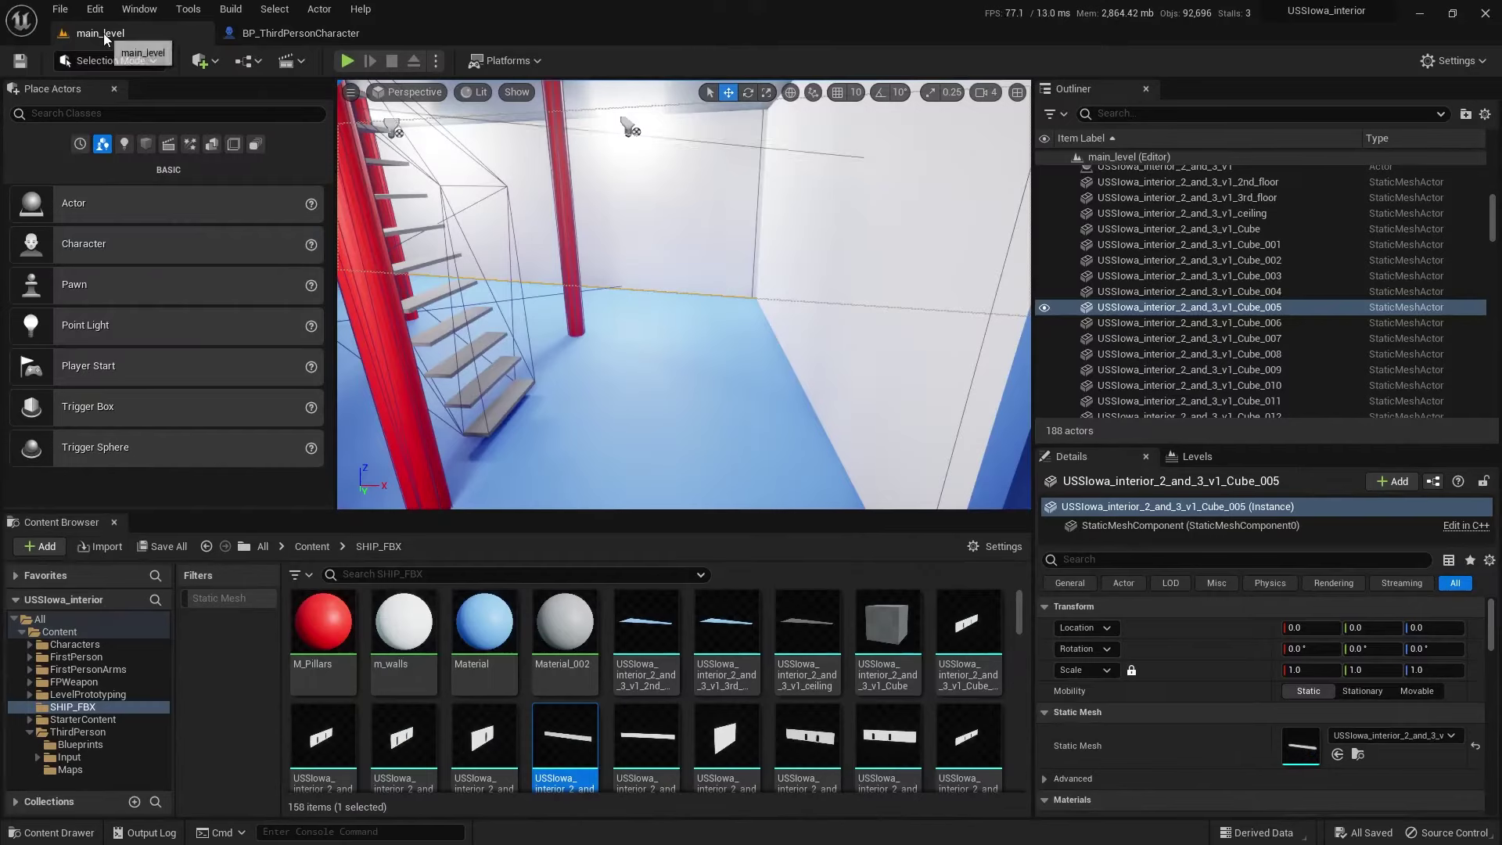
{"action": "left_click", "coordinate": [346, 61]}
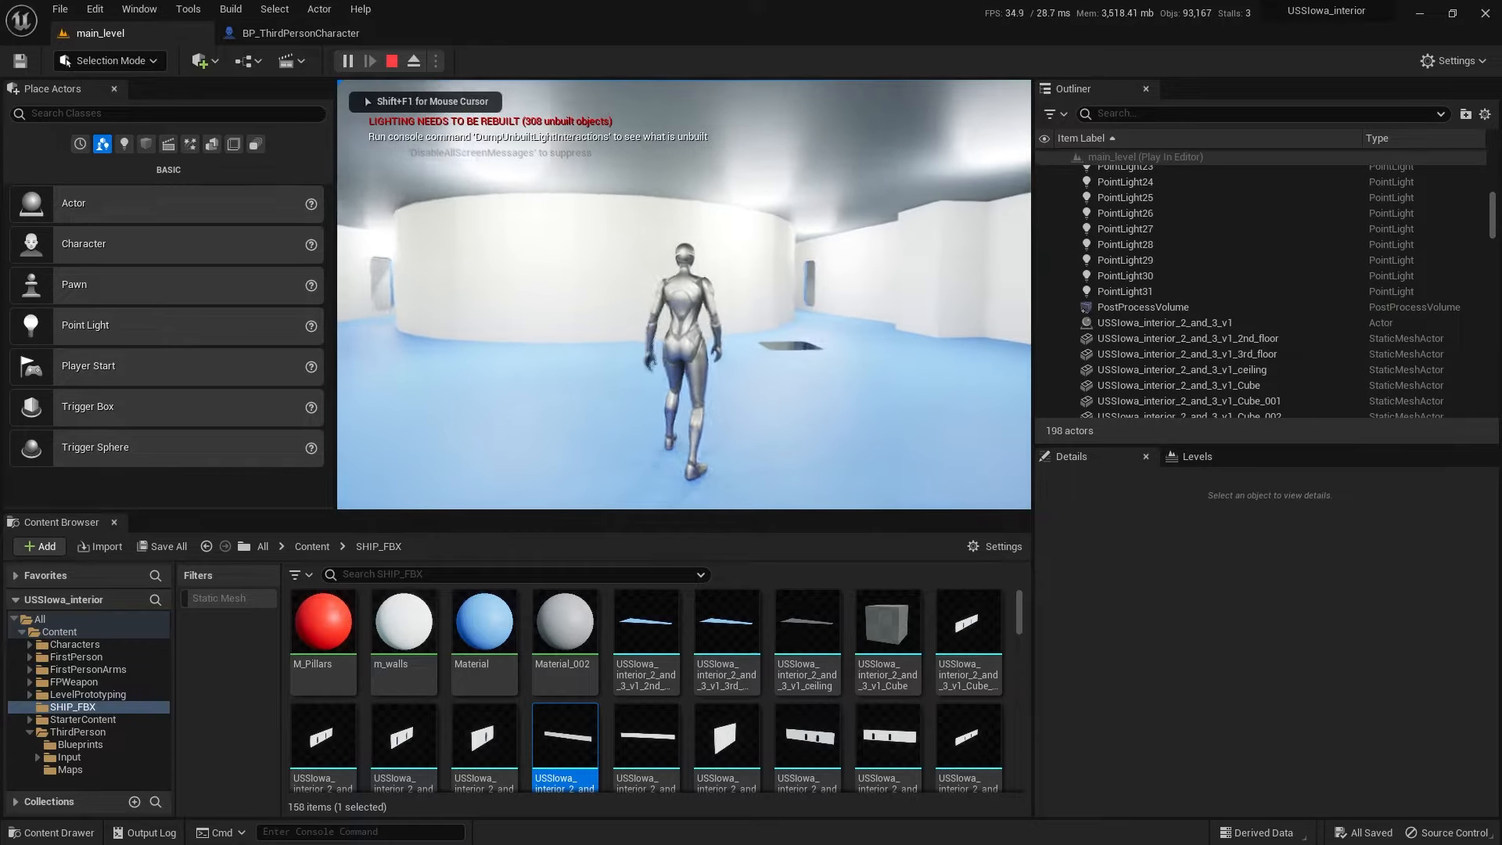
{"action": "key", "text": "w"}
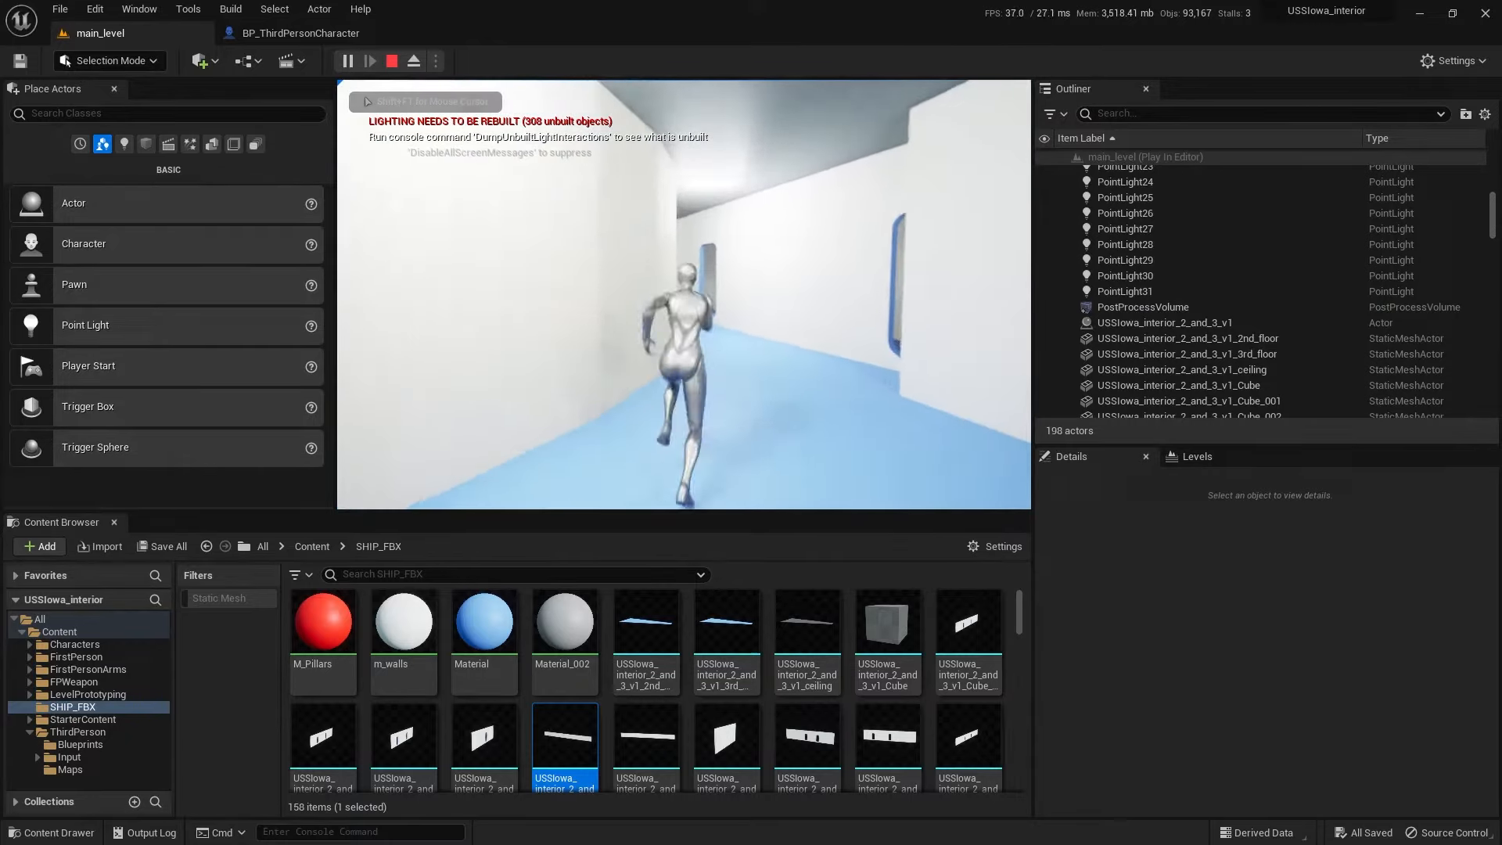
{"action": "key", "text": "w"}
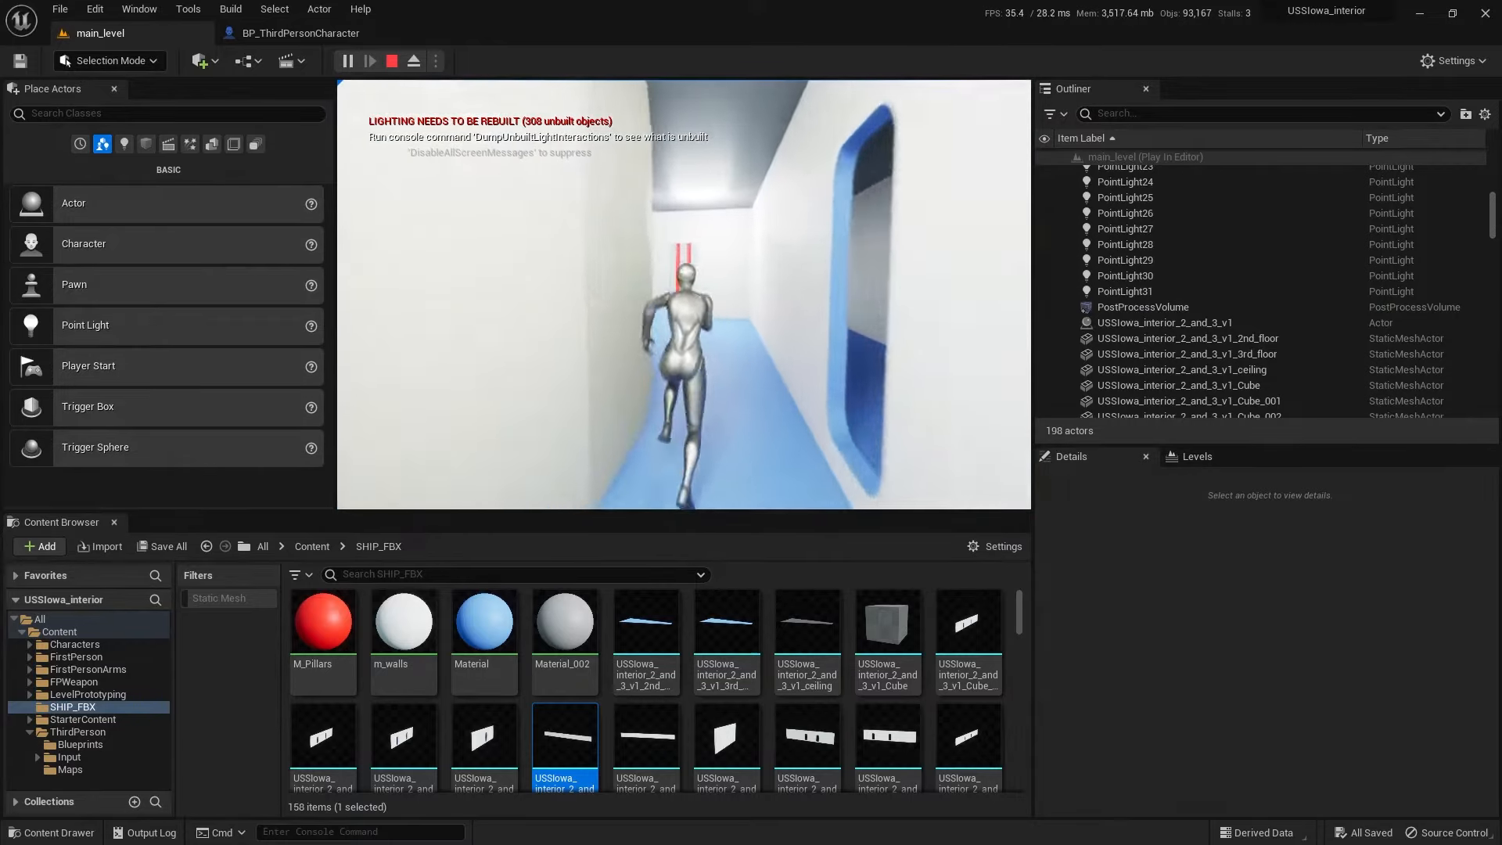
{"action": "key", "text": "w"}
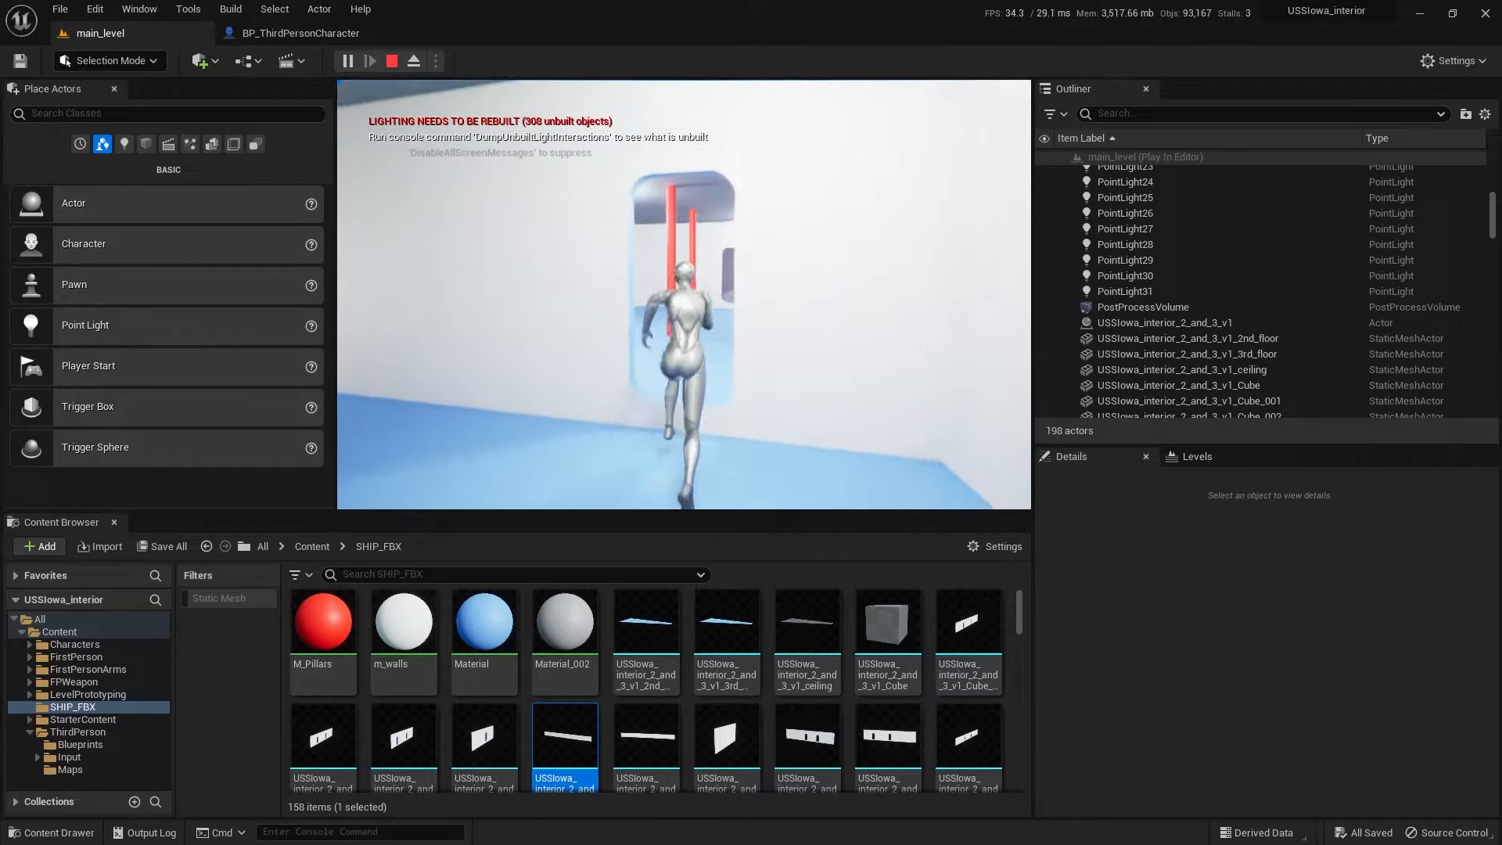
{"action": "key", "text": "w"}
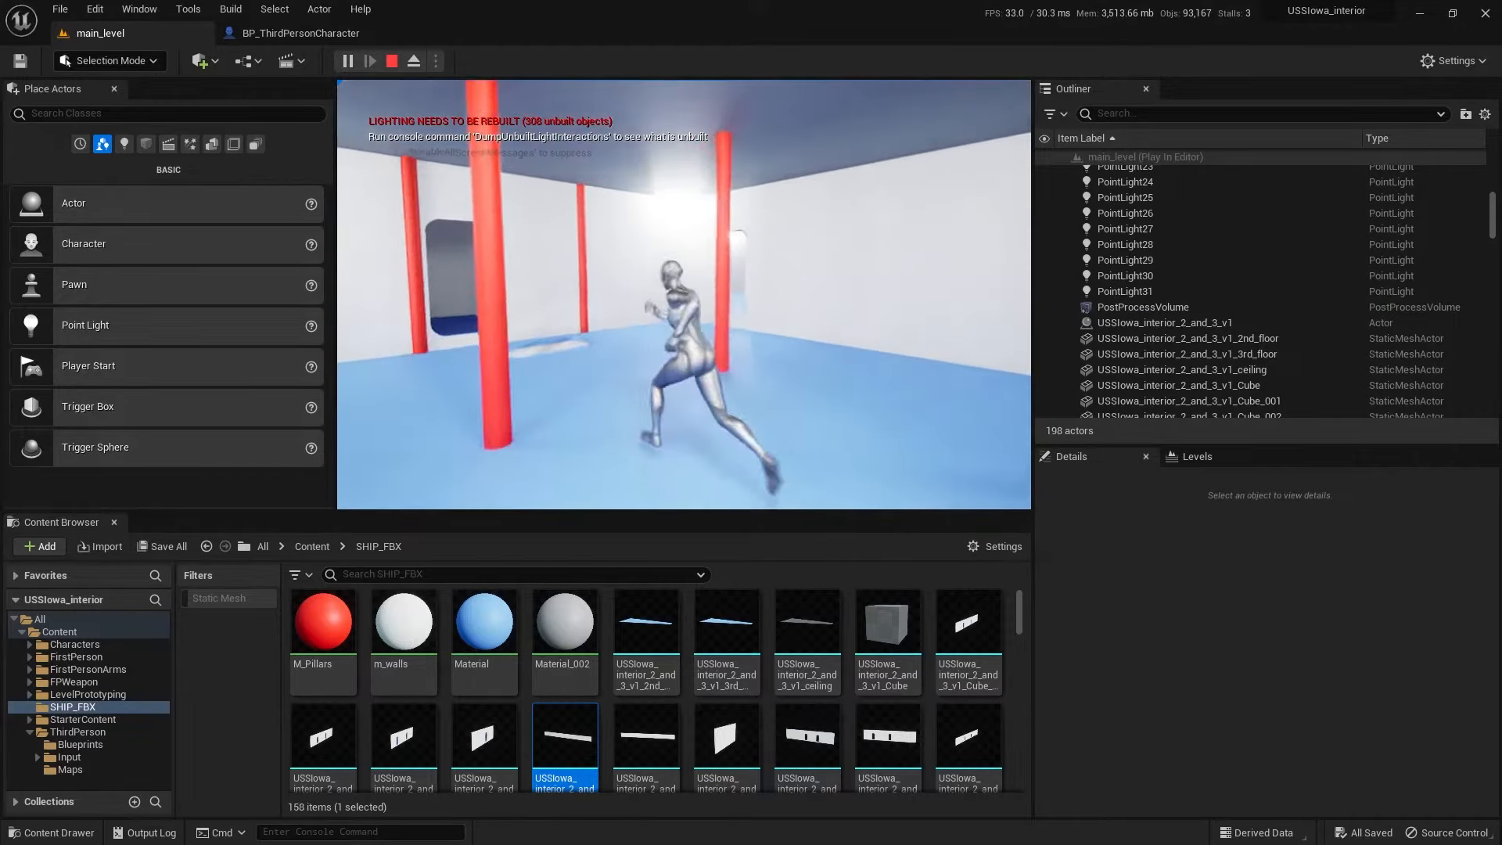
{"action": "key", "text": "w"}
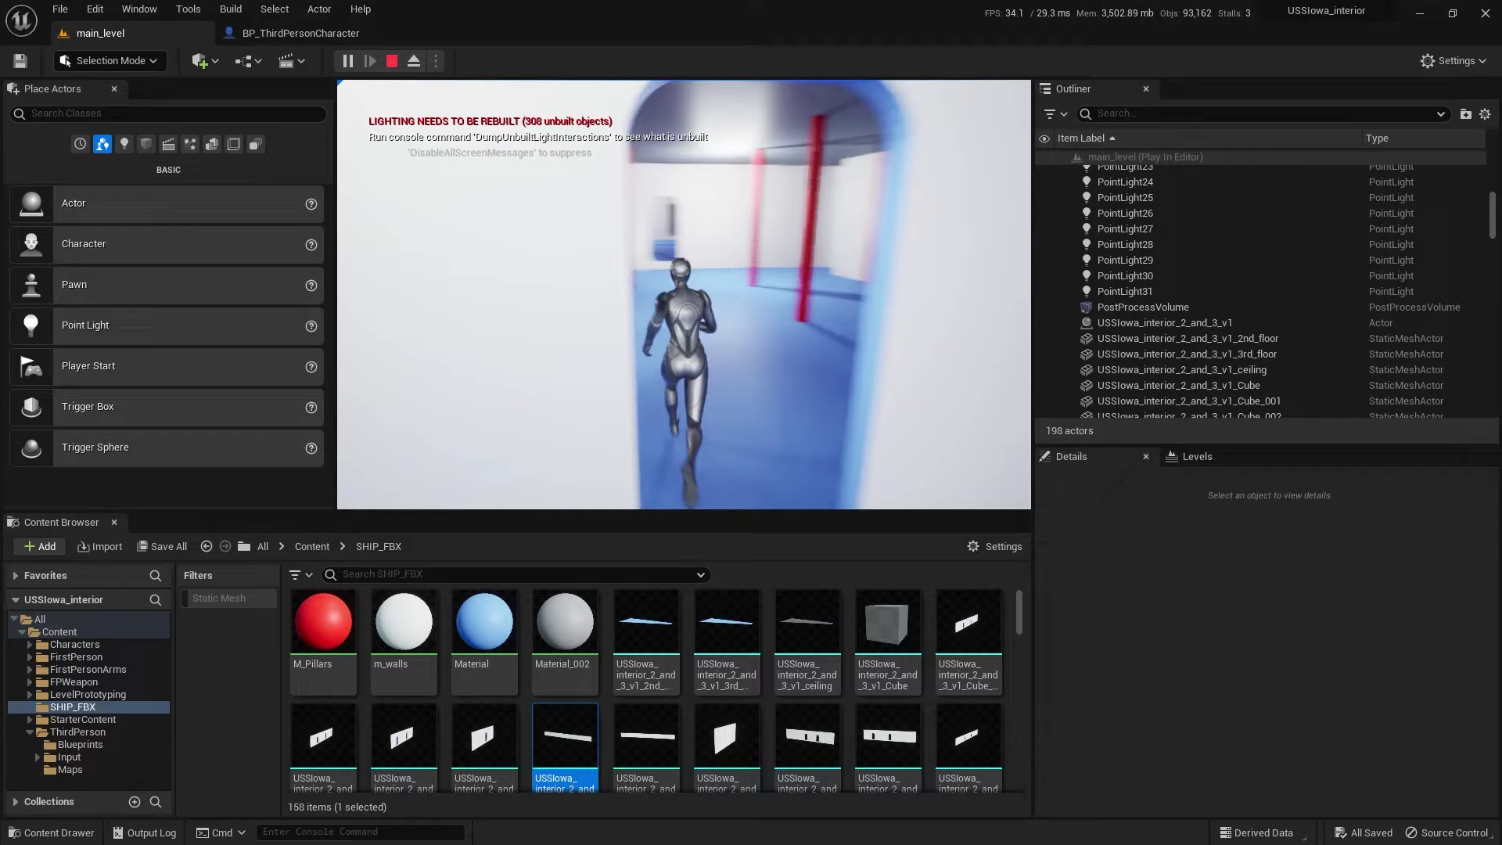
{"action": "key", "text": "w"}
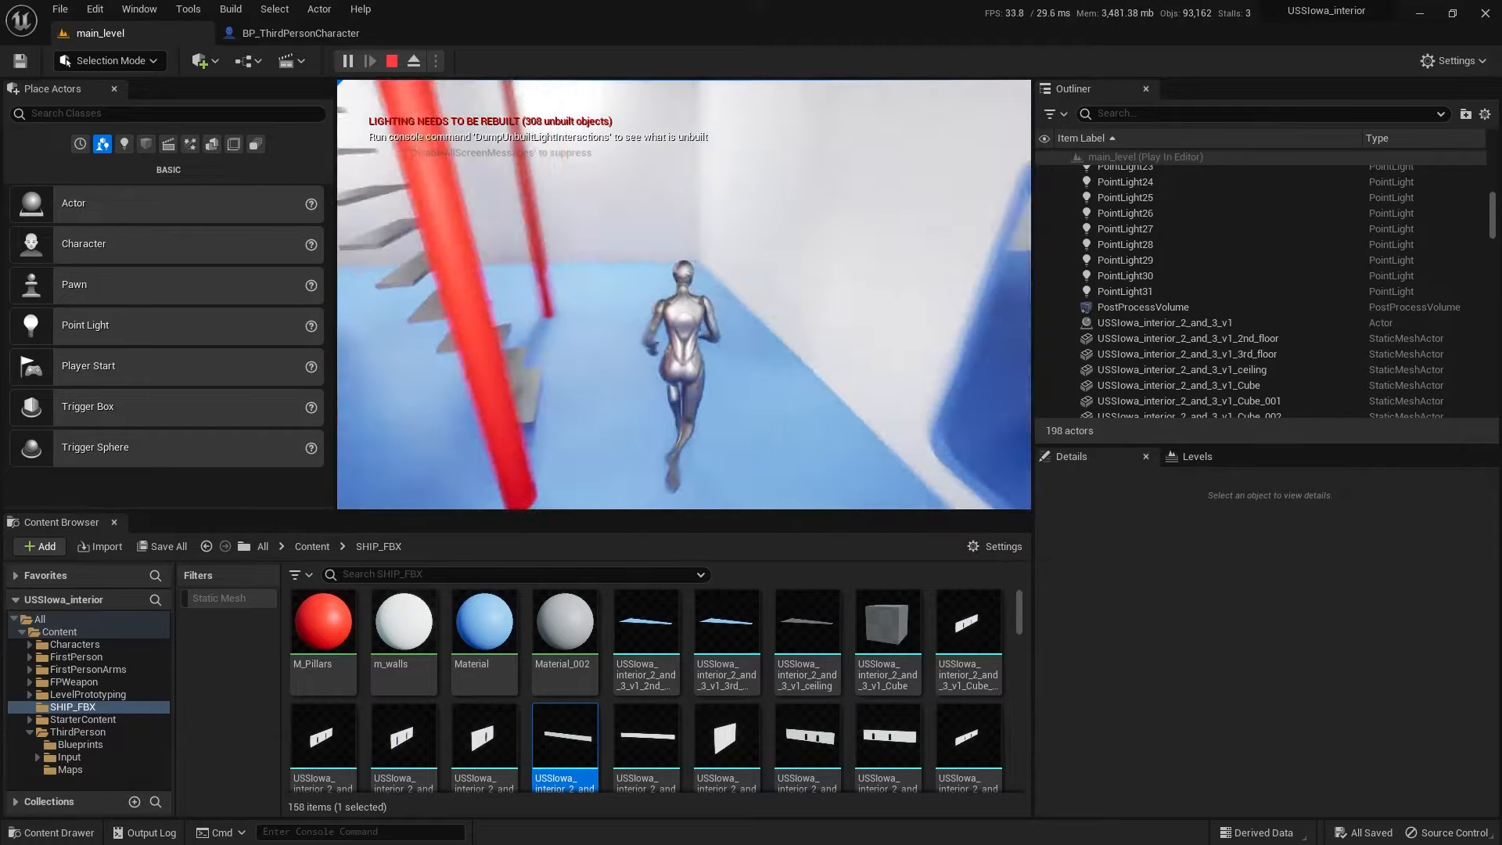
{"action": "key", "text": "s"}
{"action": "key", "text": "a"}
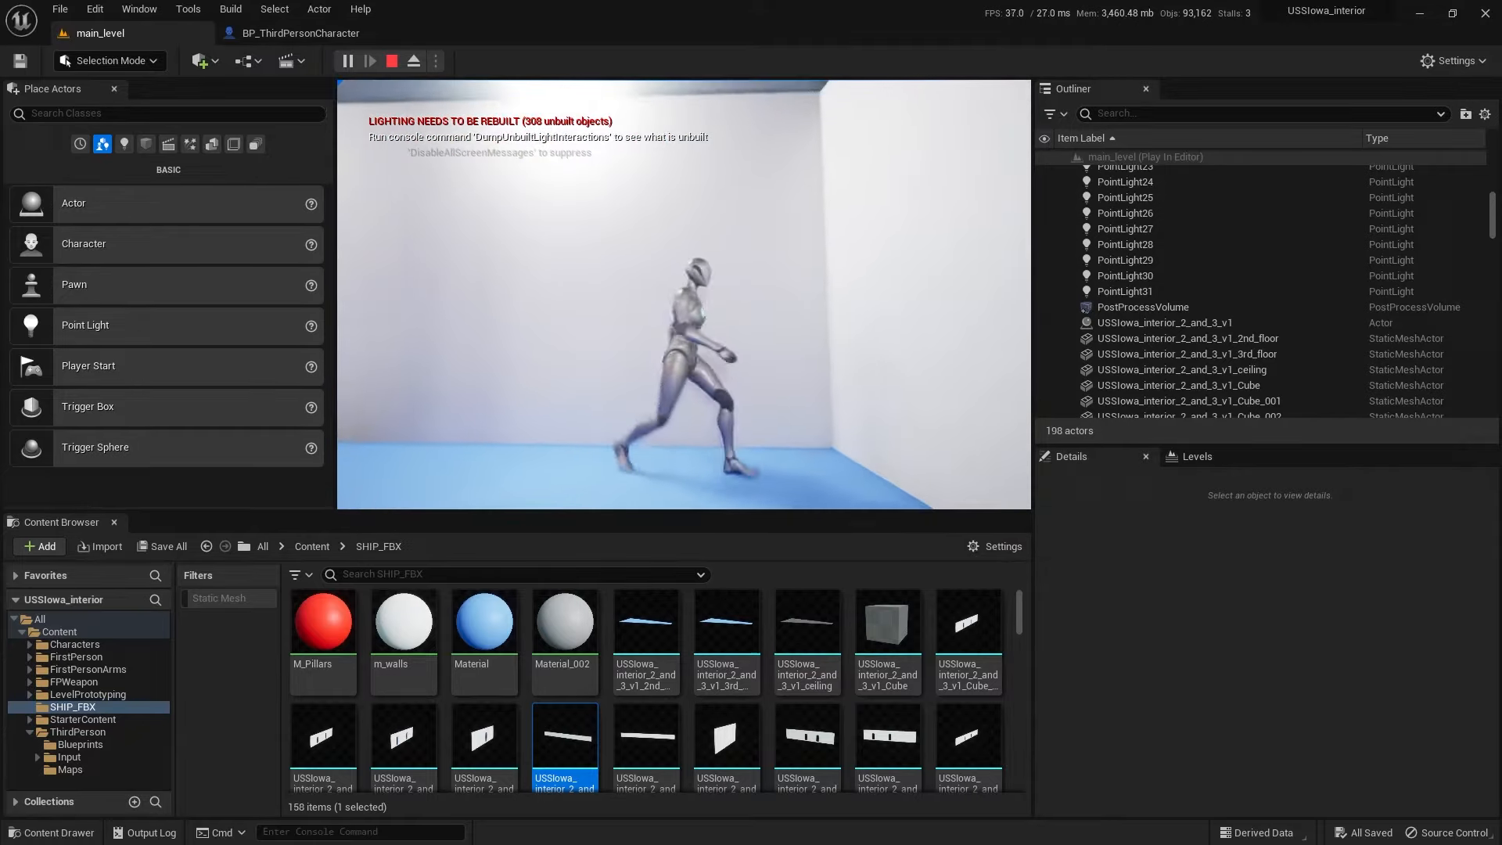
{"action": "key", "text": "s"}
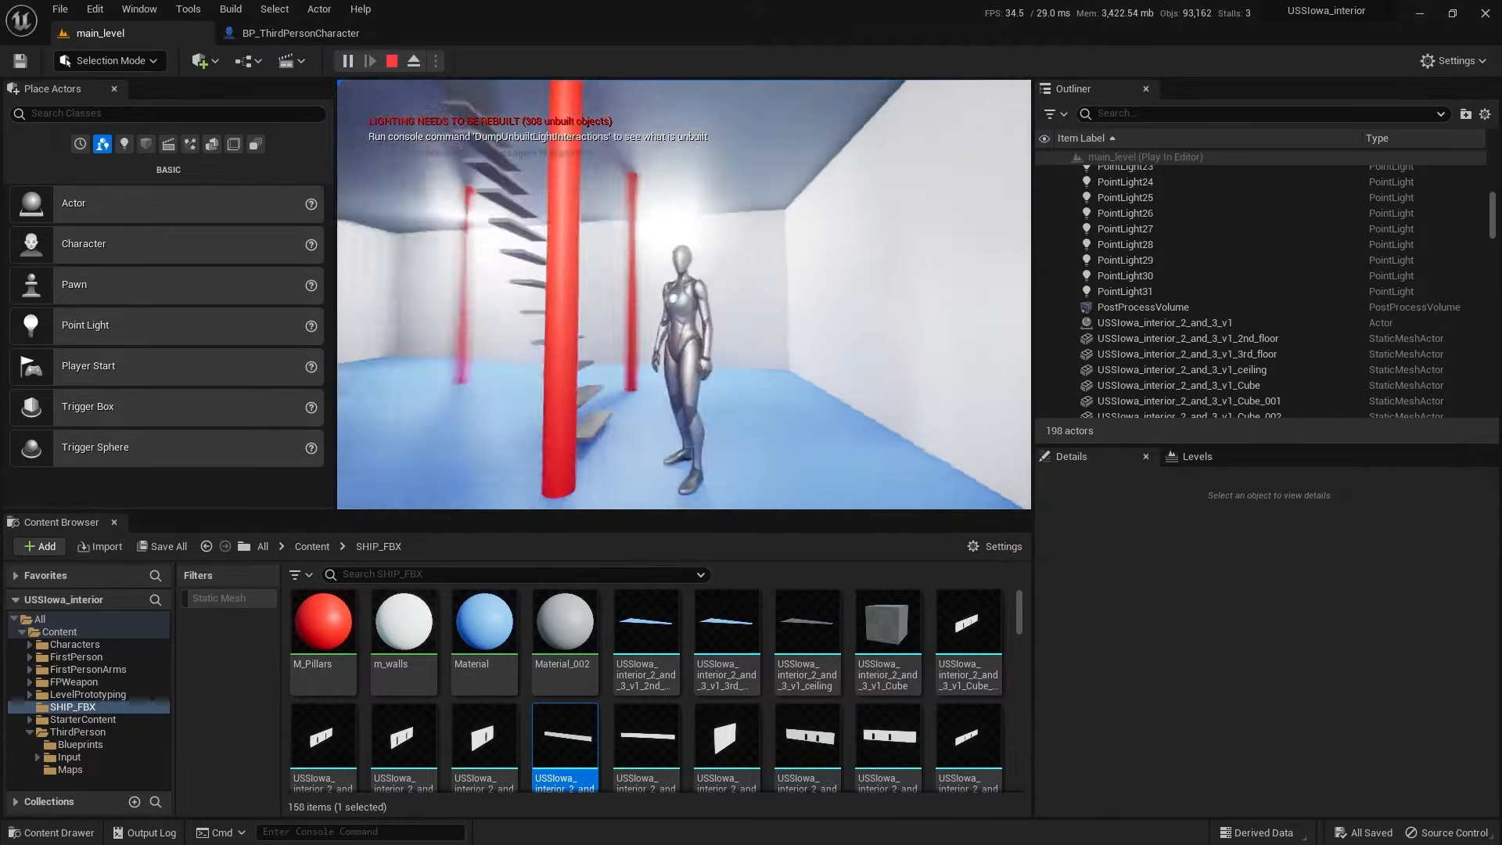
{"action": "key", "text": "w"}
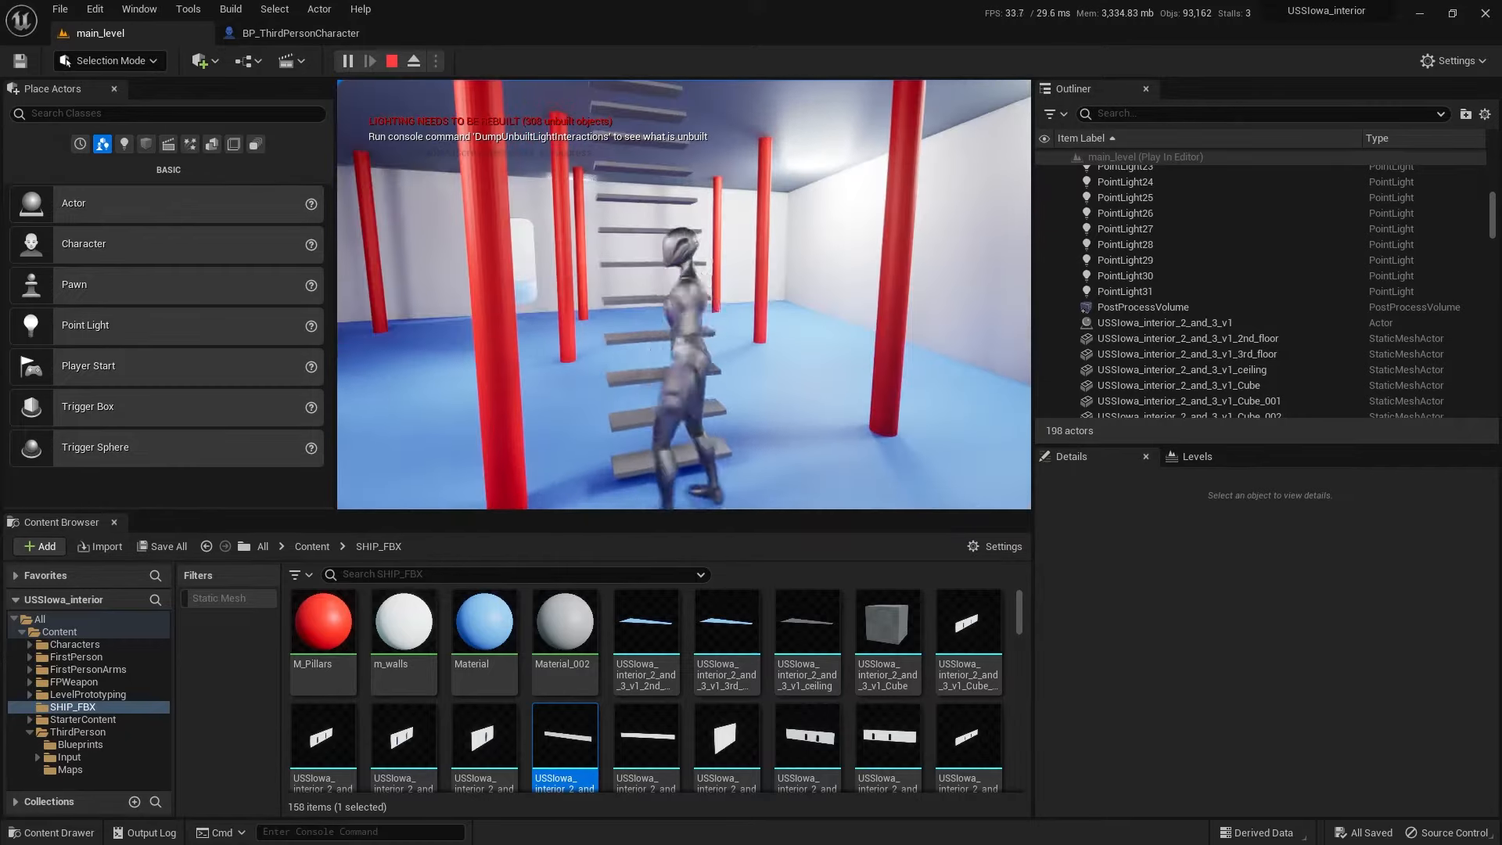
Step: Walk the character against the wall's window openings to test collision, then exit play mode
{"action": "key", "text": "s"}
{"action": "key", "text": "a"}
{"action": "key", "text": "w"}
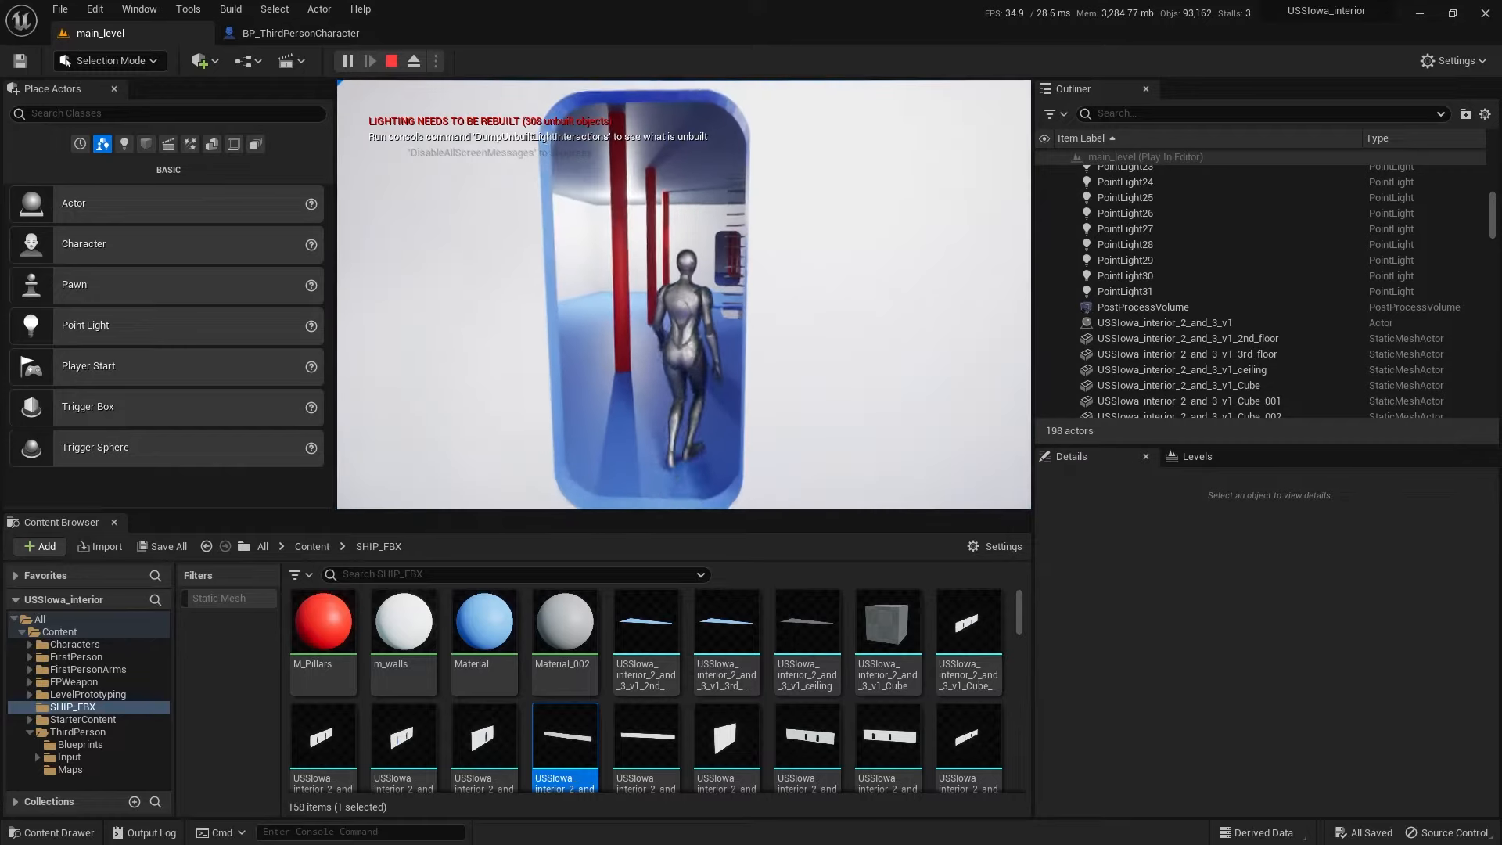
{"action": "key", "text": "d"}
{"action": "key", "text": "w"}
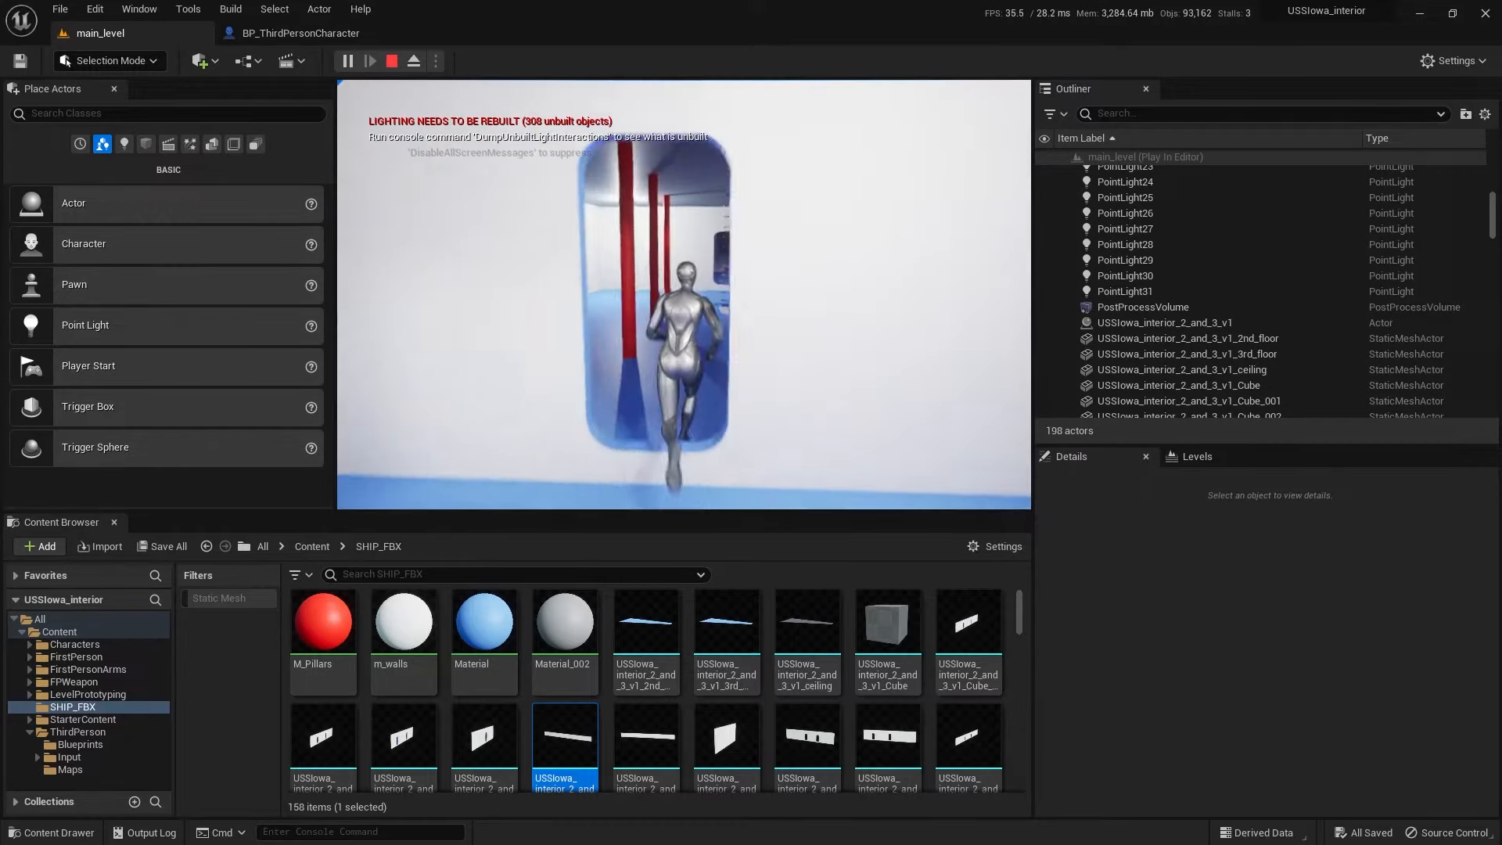
{"action": "key", "text": "s"}
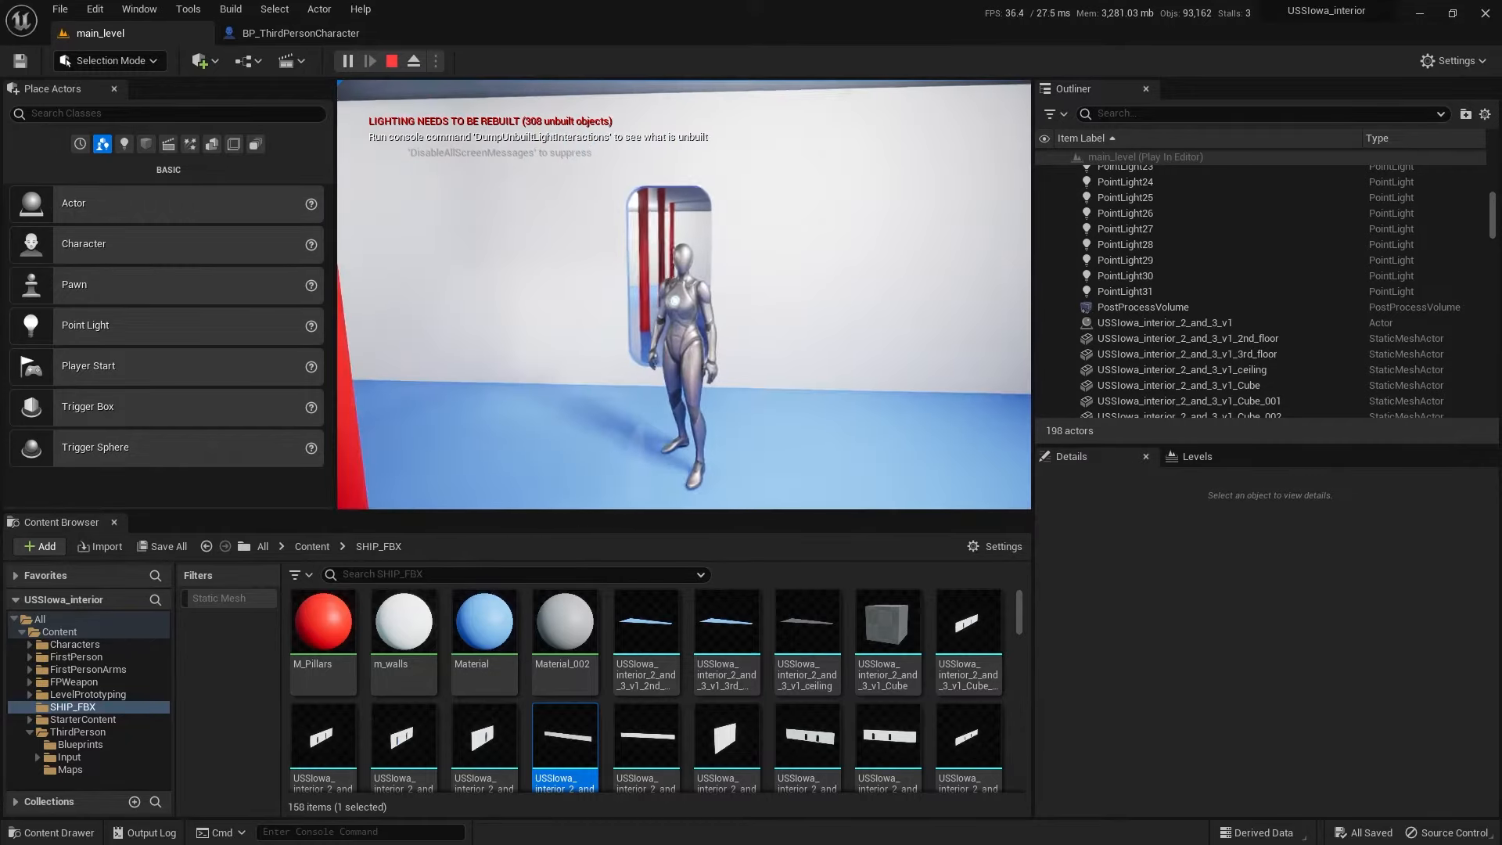
{"action": "key", "text": "w"}
{"action": "key", "text": "a"}
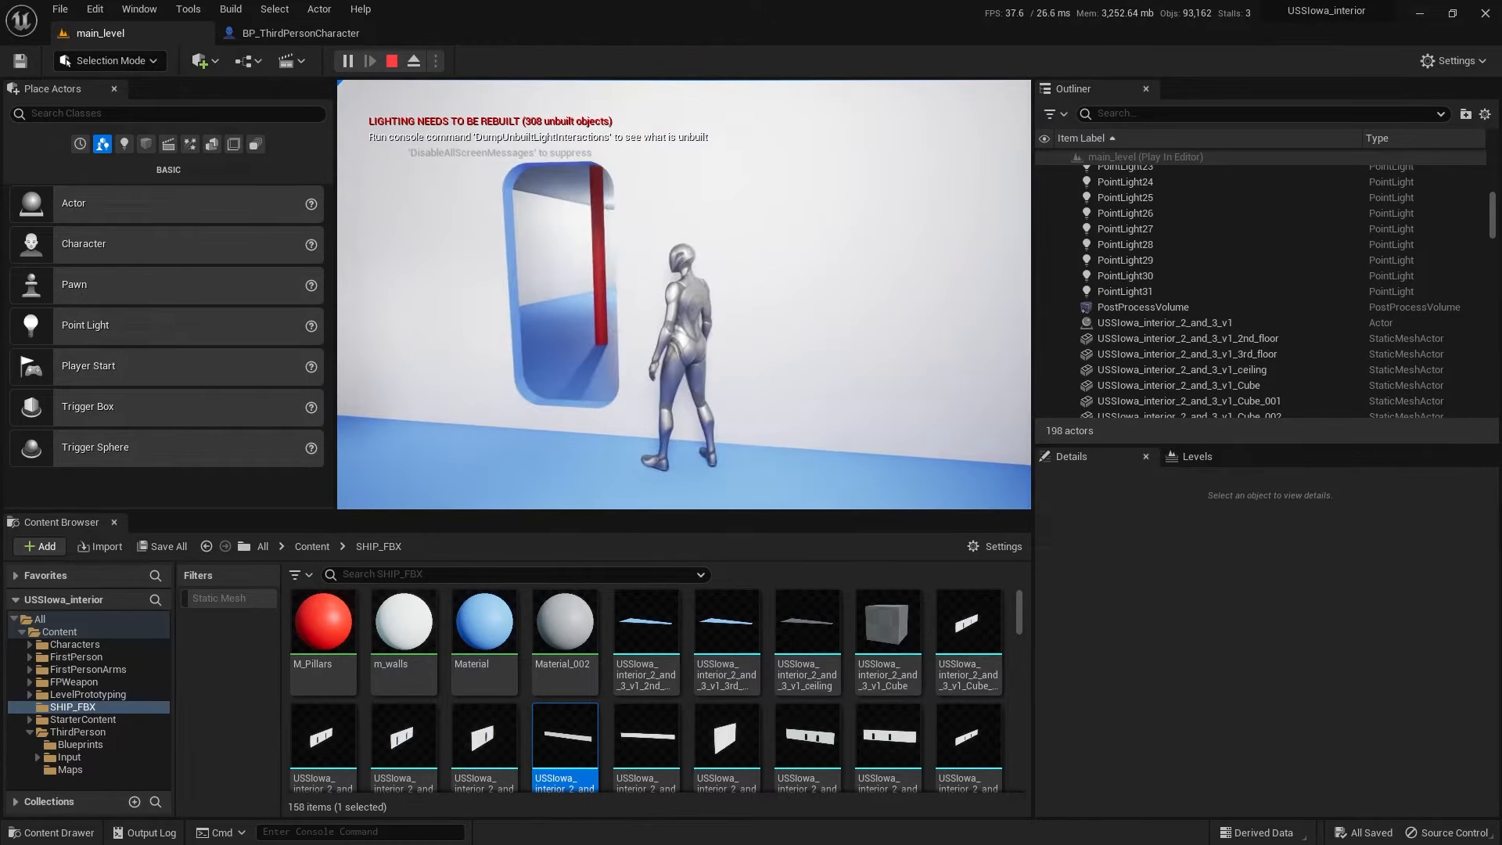
{"action": "key", "text": "Escape"}
{"action": "left_click", "coordinate": [802, 376]}
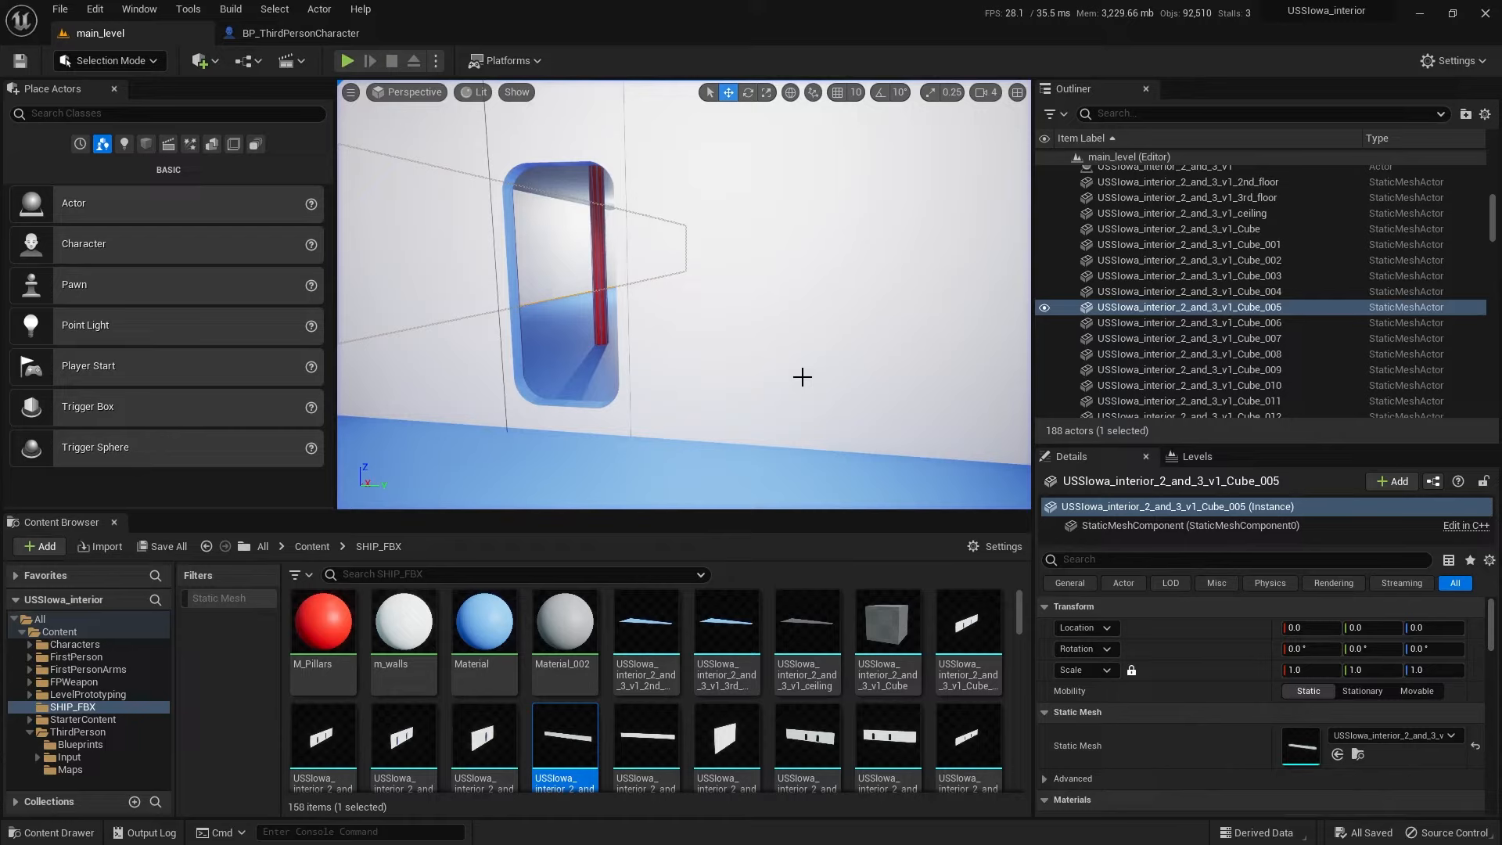
Step: Select the windowed Cube_003 wall and browse to its mesh asset
{"action": "left_click", "coordinate": [727, 345]}
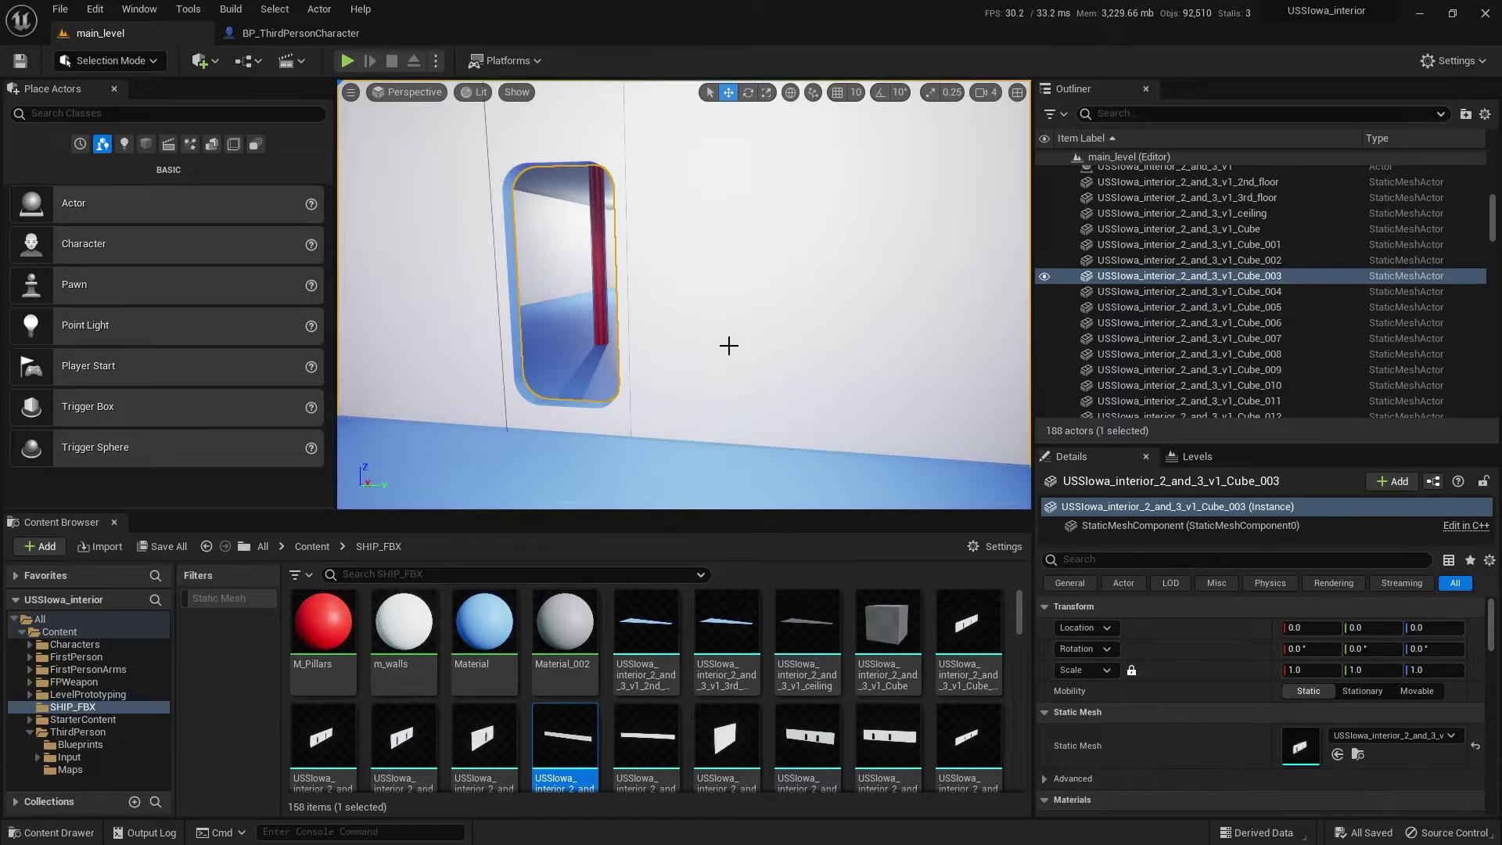
{"action": "right_click", "coordinate": [1174, 277]}
{"action": "left_click", "coordinate": [1173, 309]}
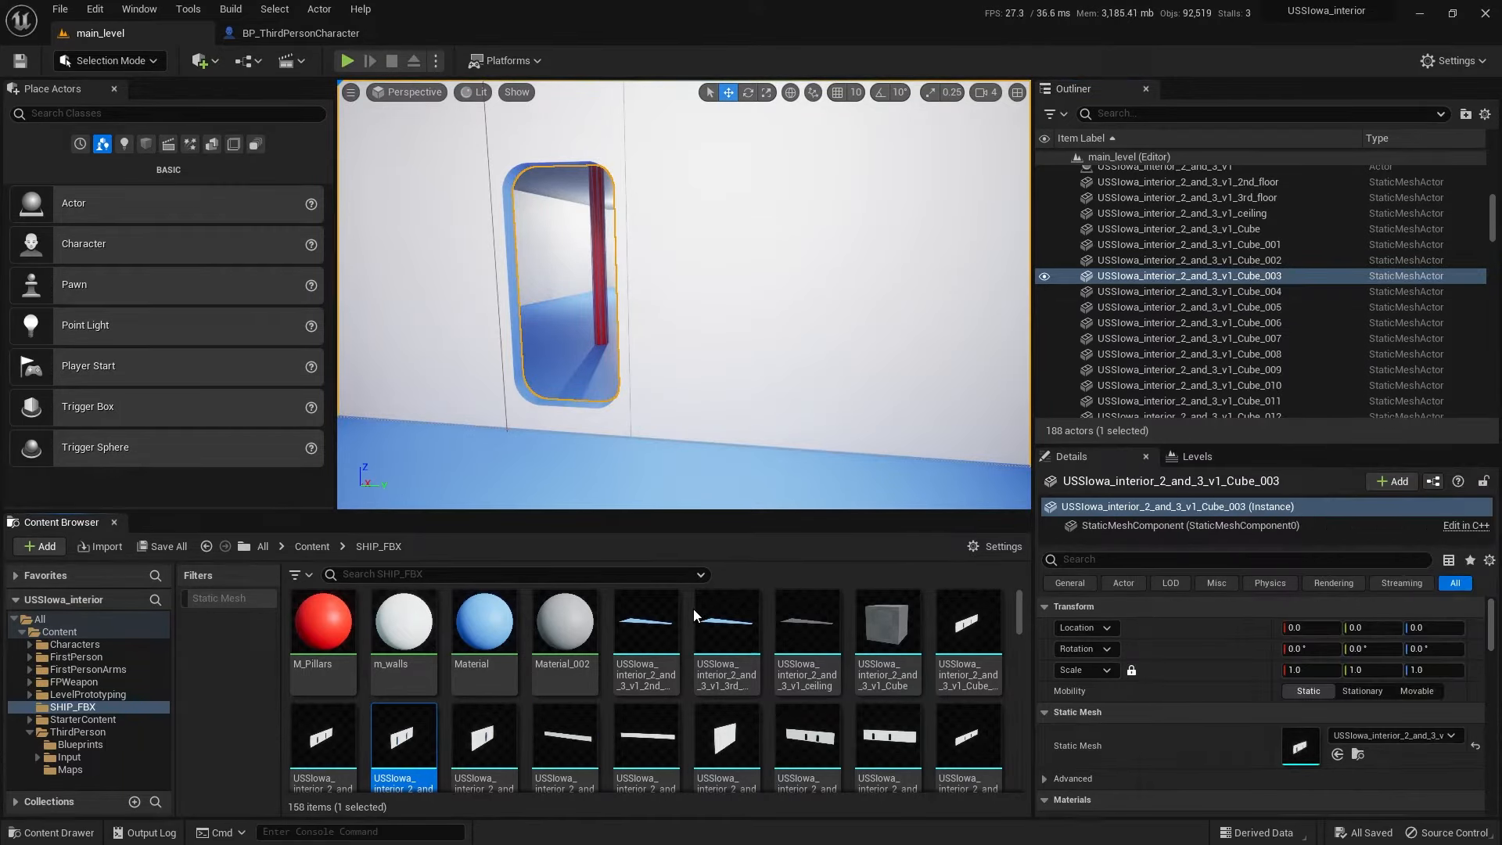
Step: Open the Cube_003 mesh, show its Bounds, and select the collision boxes along the wall's top
{"action": "double_click", "coordinate": [399, 747]}
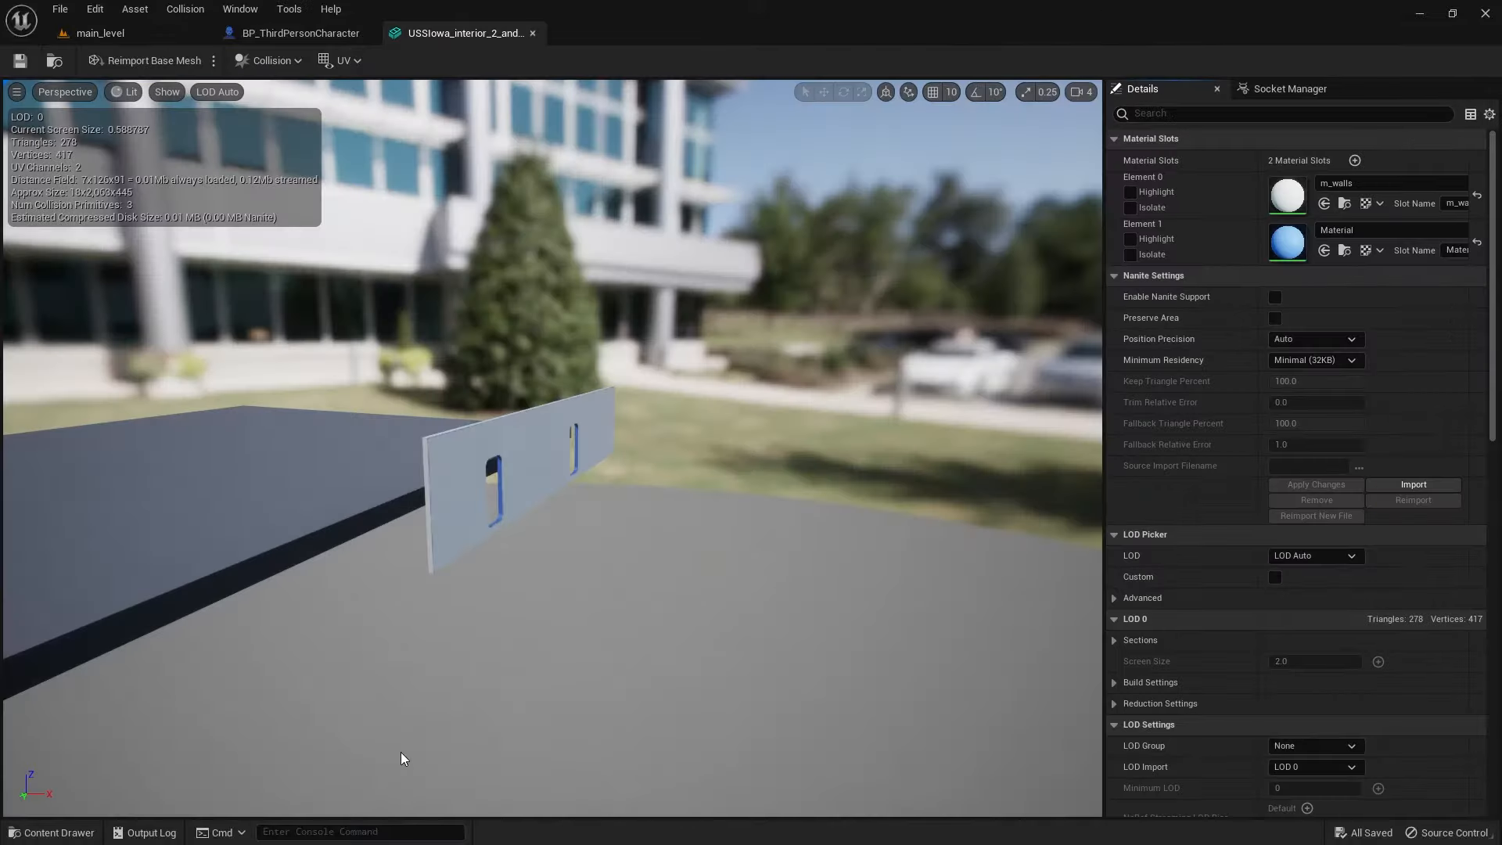
{"action": "left_click_drag", "start_coordinate": [644, 556], "coordinate": [614, 547]}
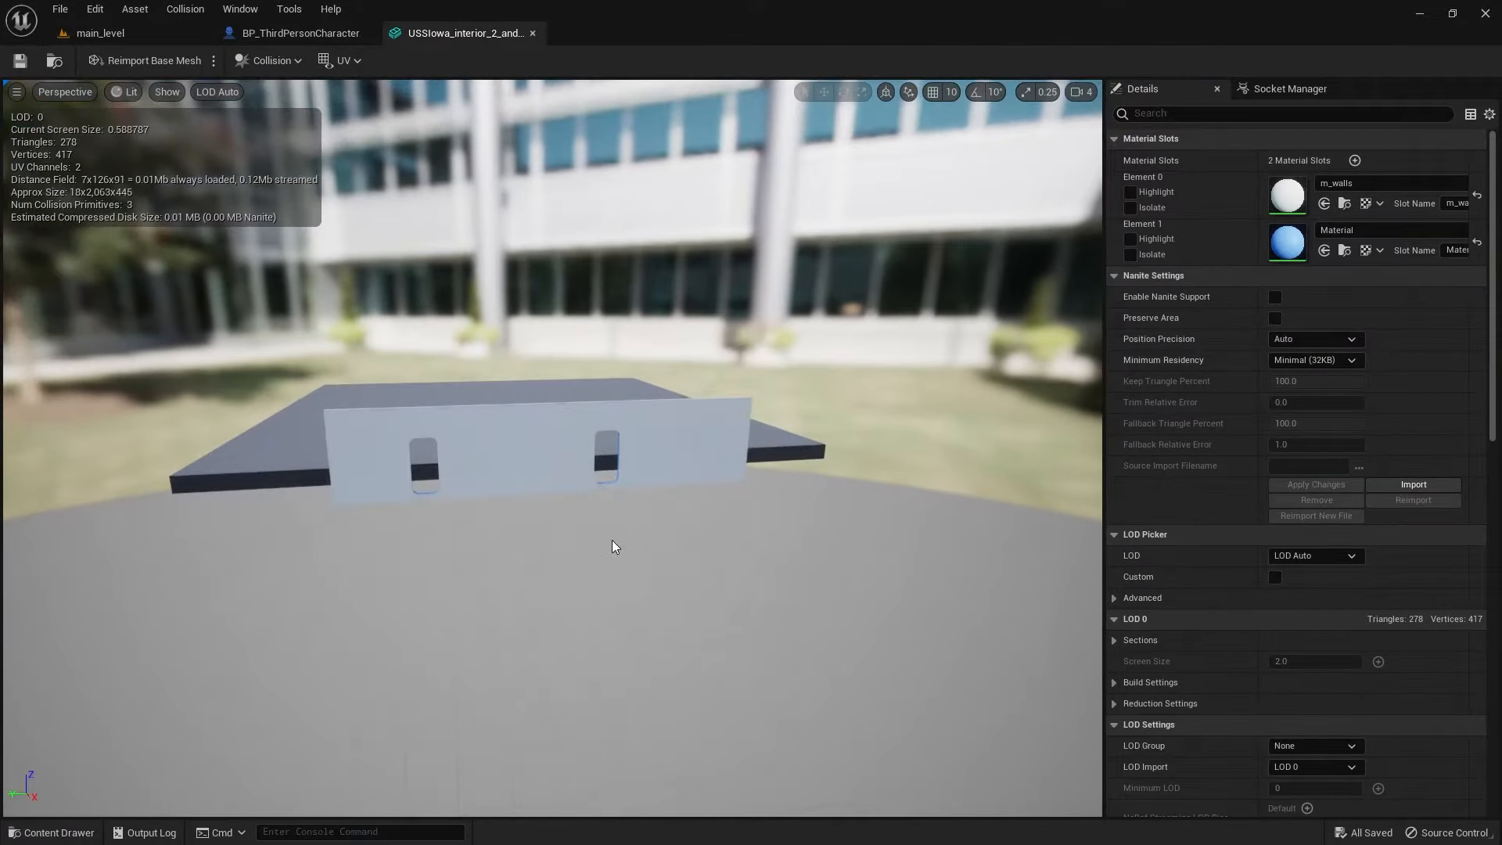
{"action": "scroll", "coordinate": [337, 496], "scroll_direction": "up", "scroll_amount": 3}
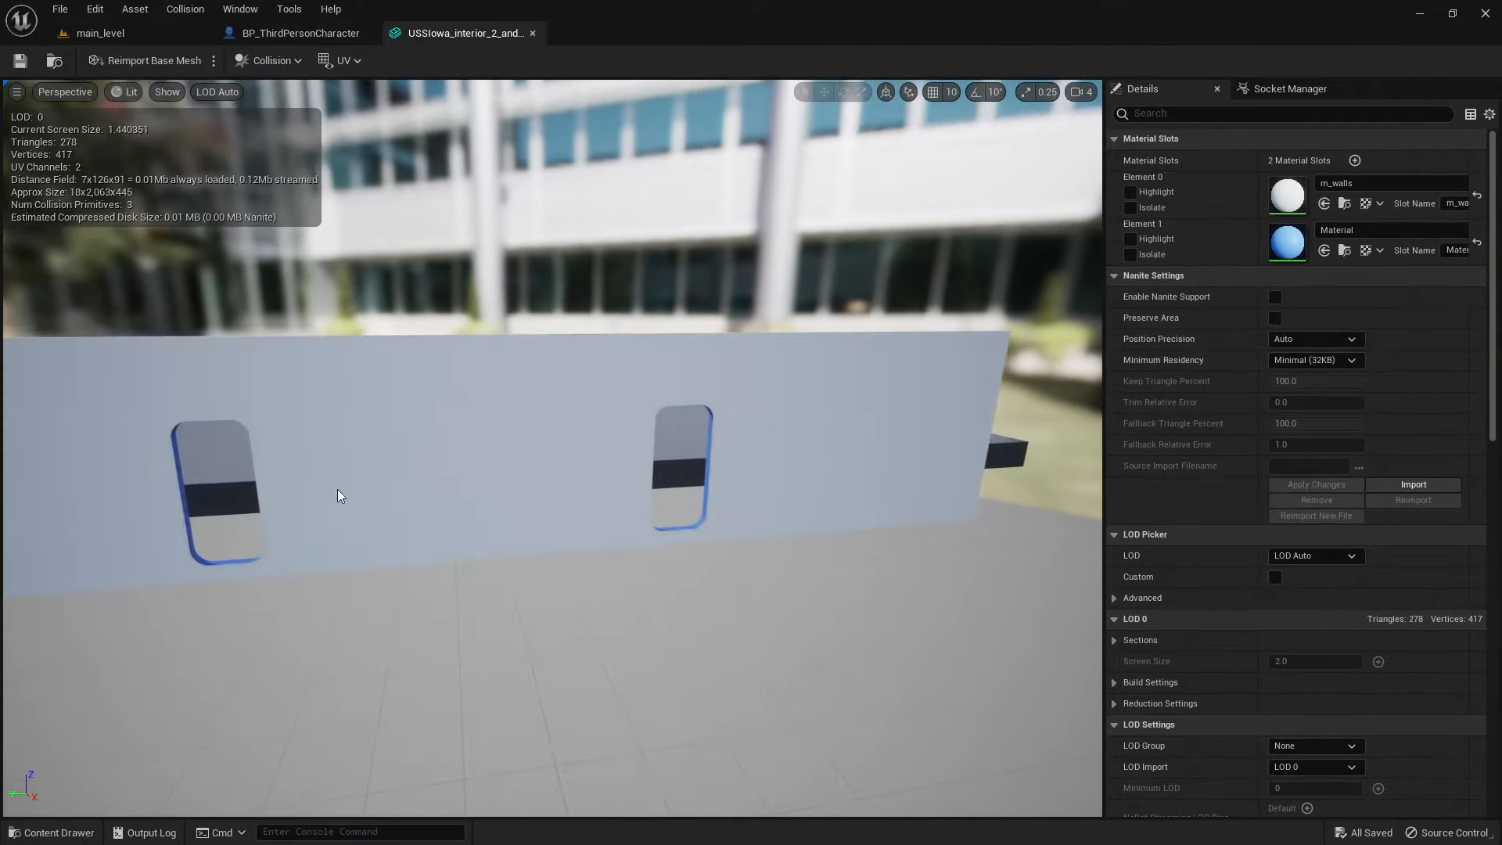
{"action": "left_click", "coordinate": [163, 95]}
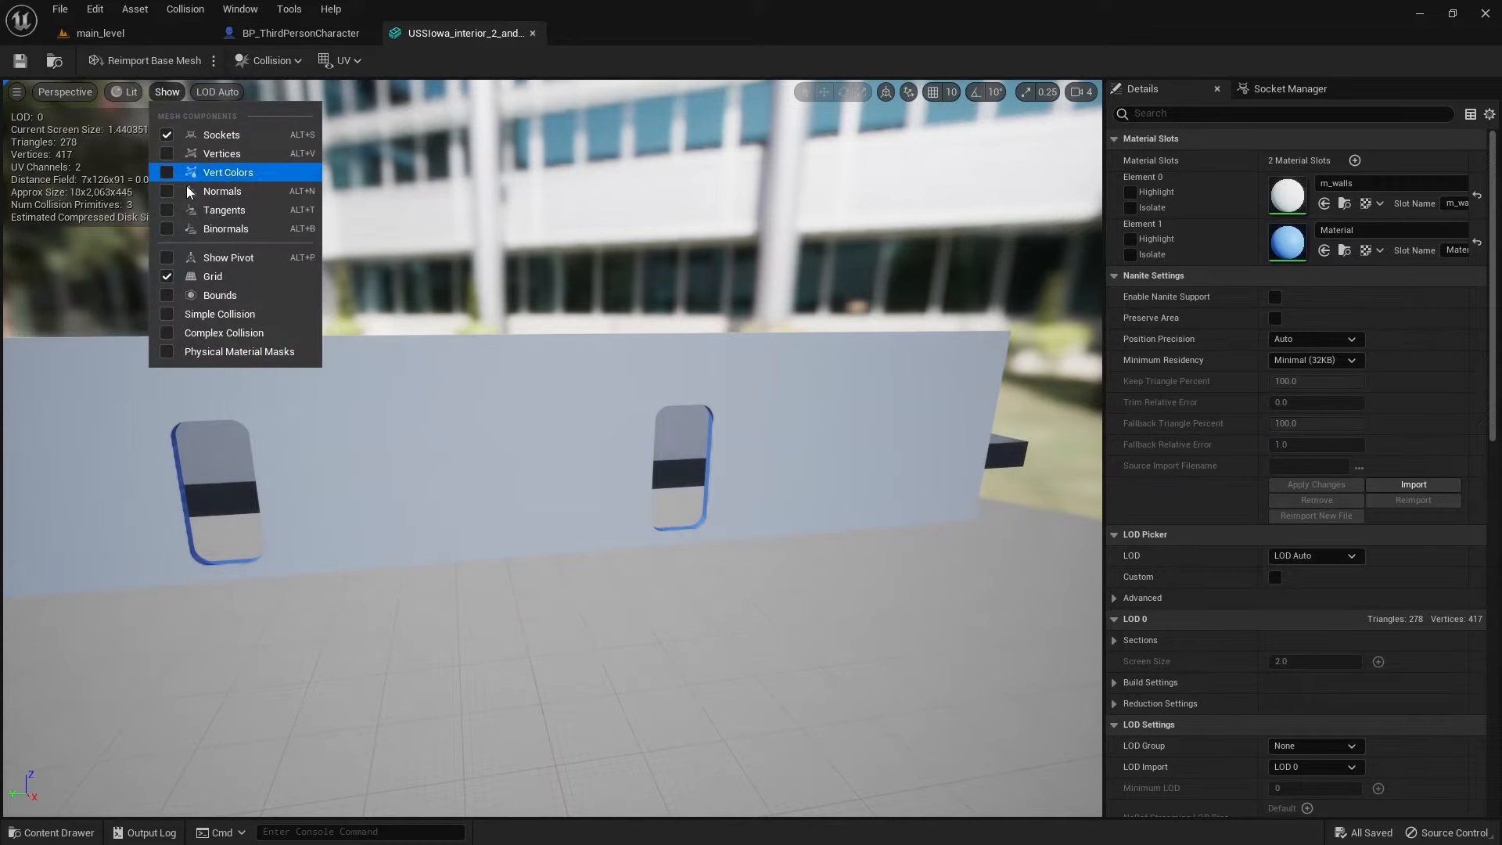
{"action": "left_click", "coordinate": [212, 298]}
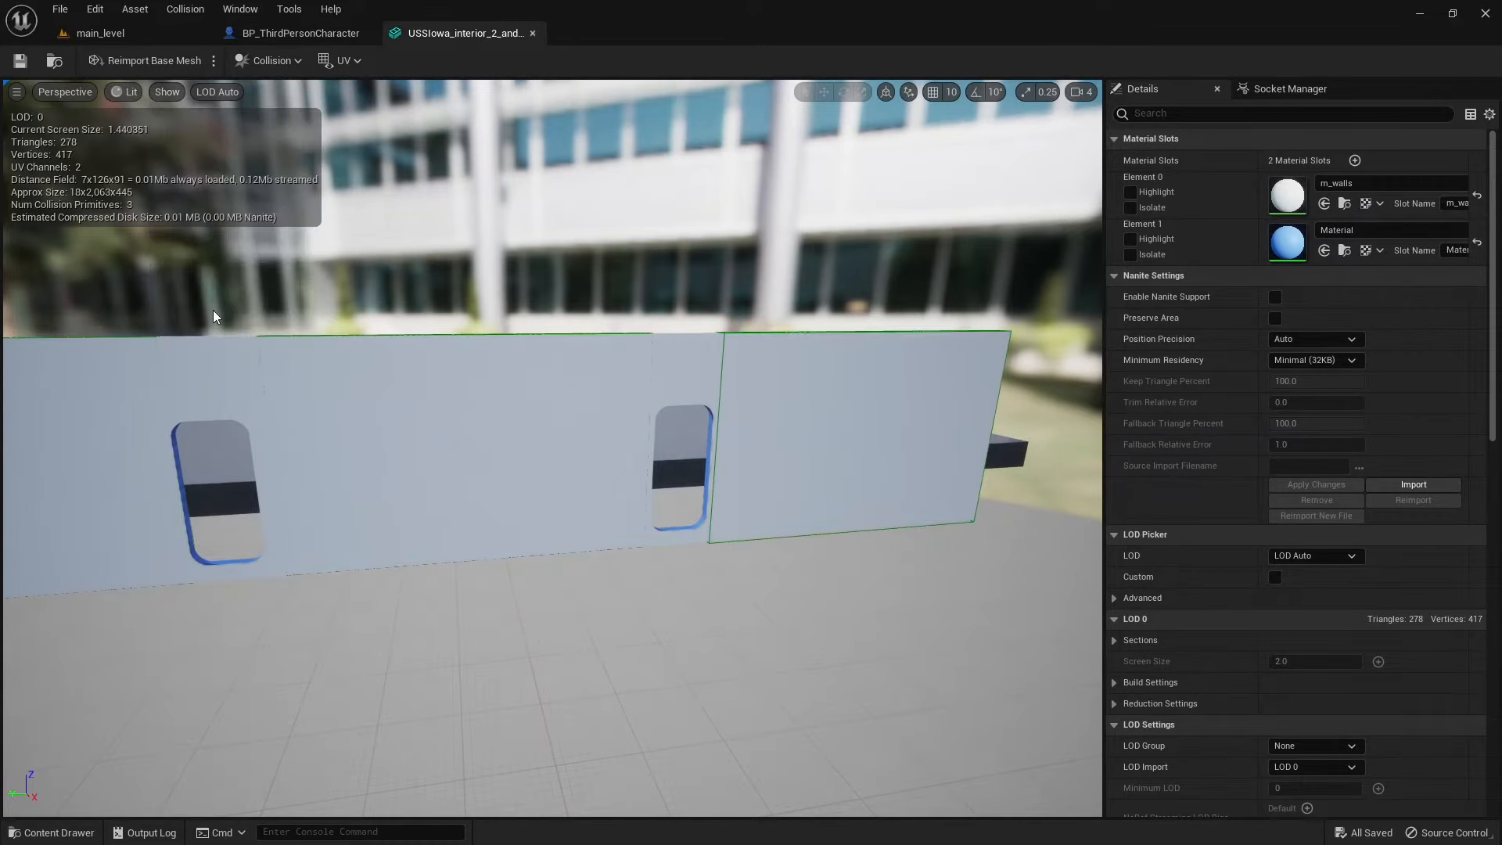
{"action": "left_click_drag", "start_coordinate": [447, 405], "coordinate": [470, 540]}
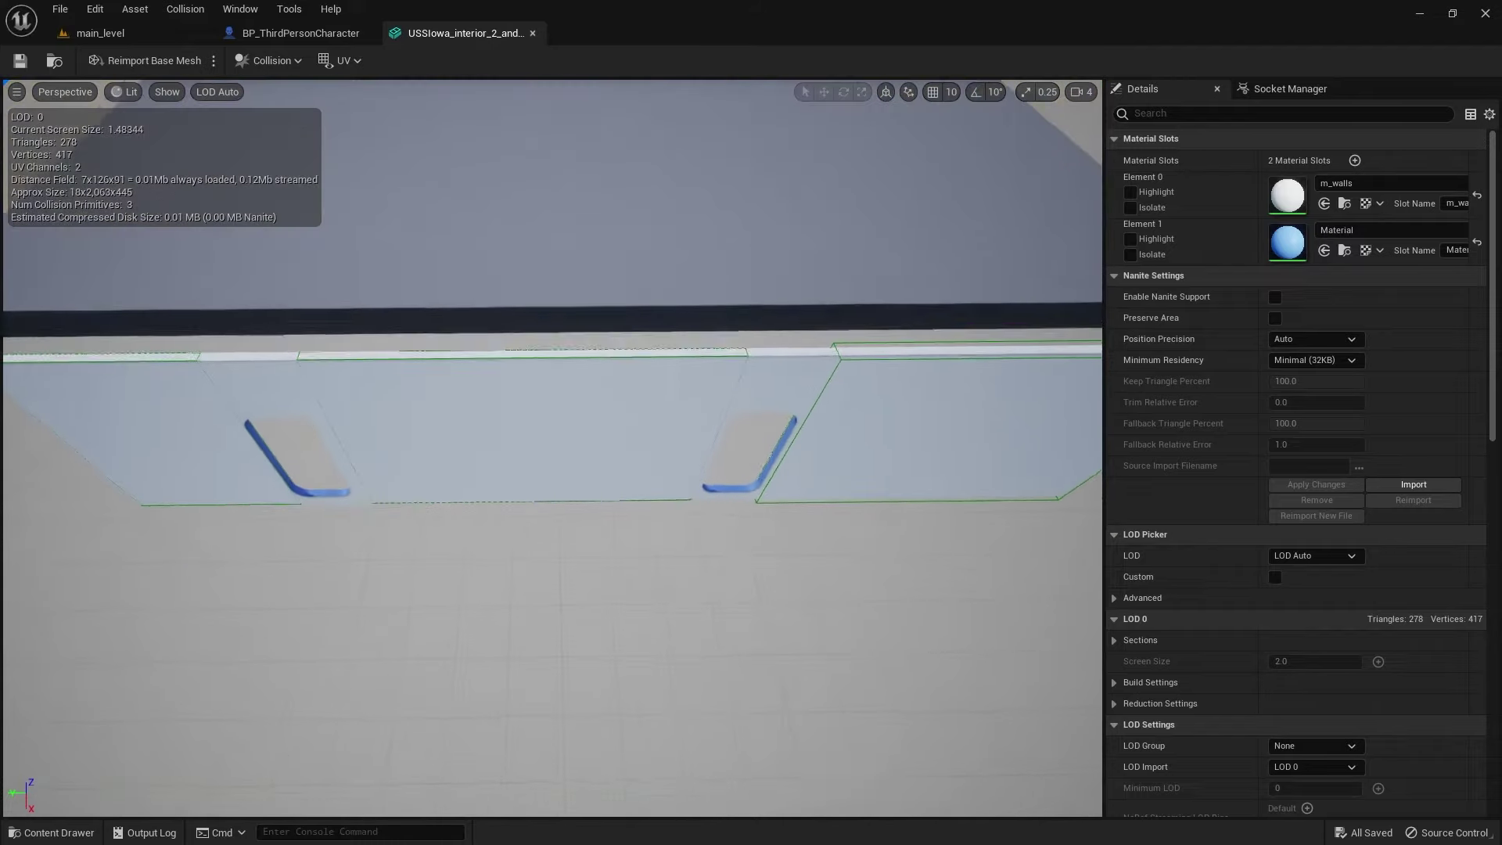
{"action": "left_click", "coordinate": [129, 363]}
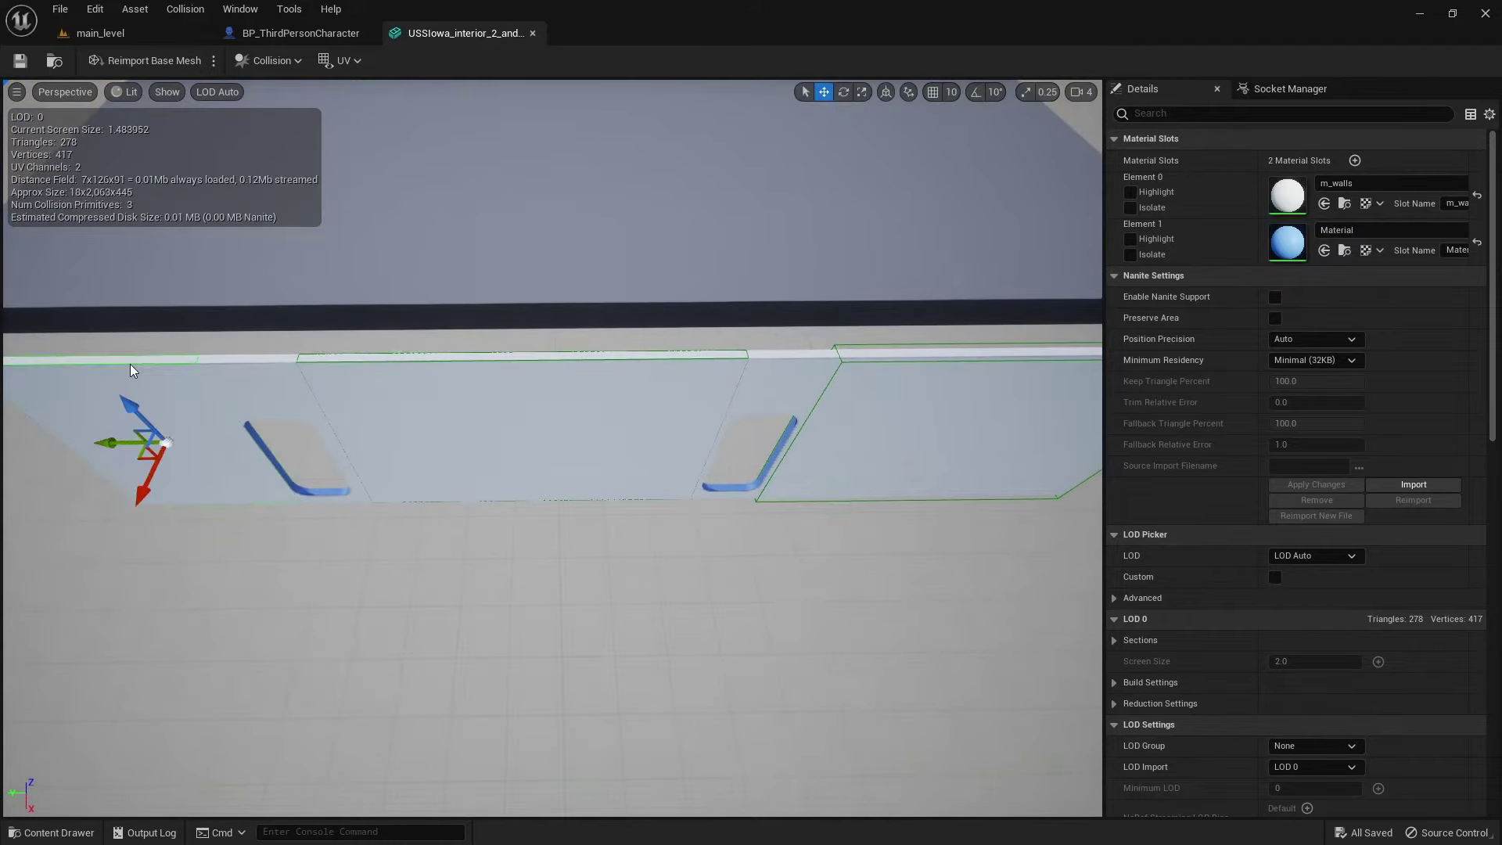
{"action": "left_click", "coordinate": [371, 363]}
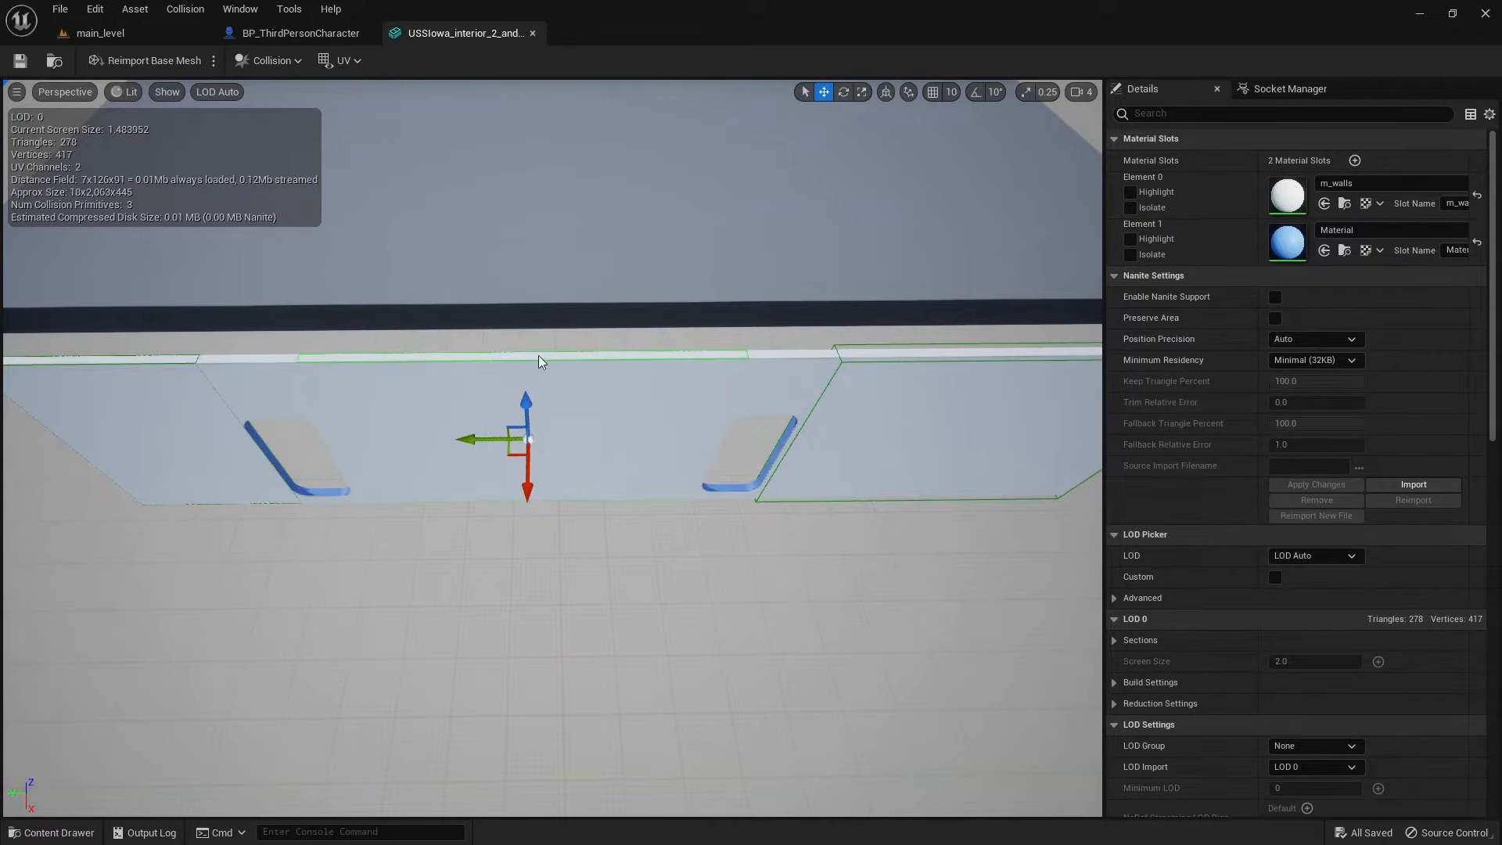
{"action": "left_click", "coordinate": [167, 92]}
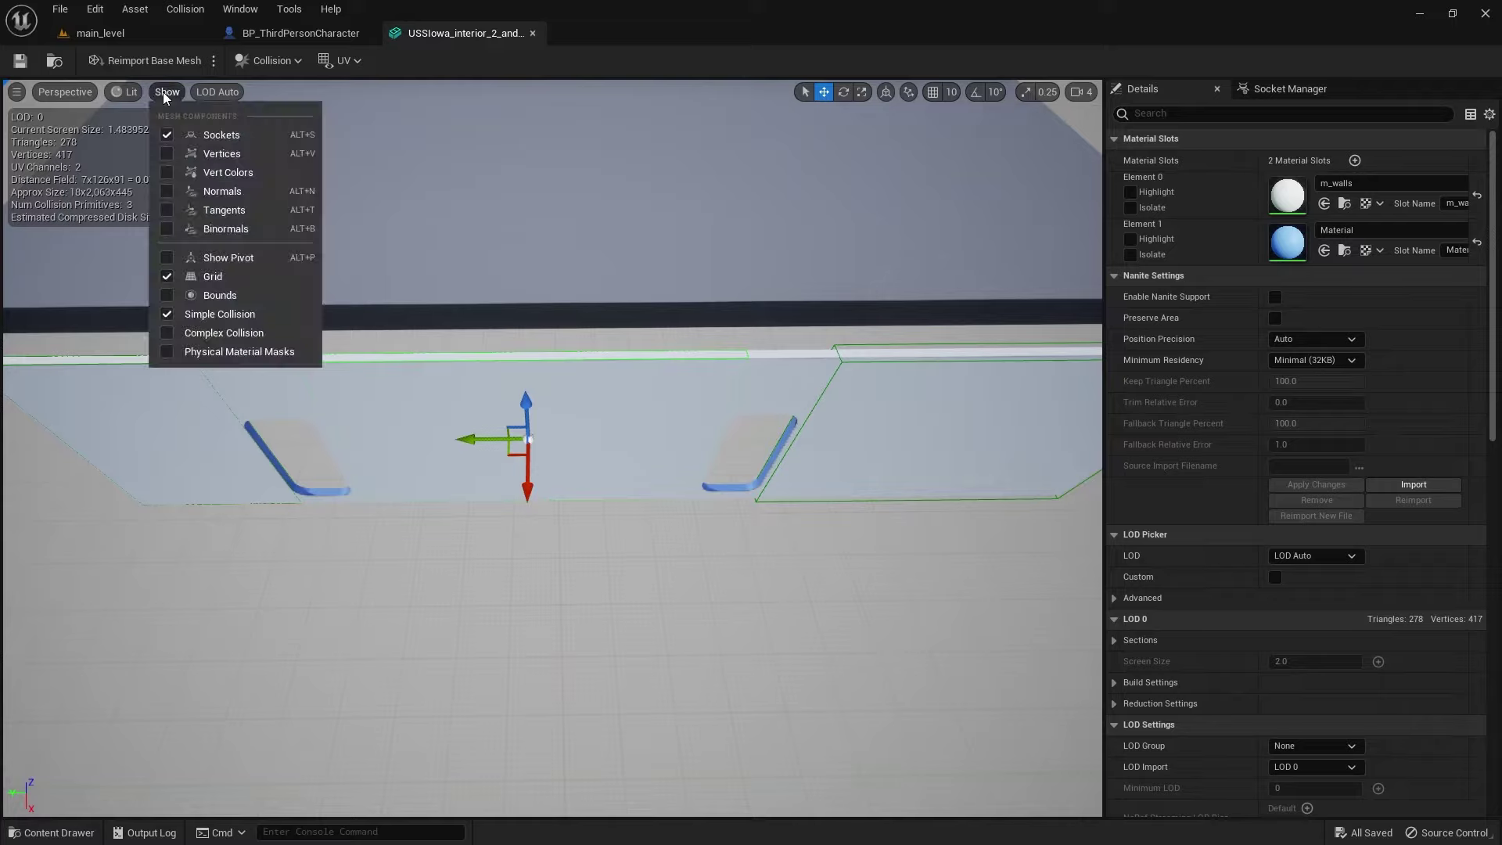
{"action": "left_click", "coordinate": [219, 338]}
{"action": "left_click_drag", "start_coordinate": [461, 541], "coordinate": [326, 418]}
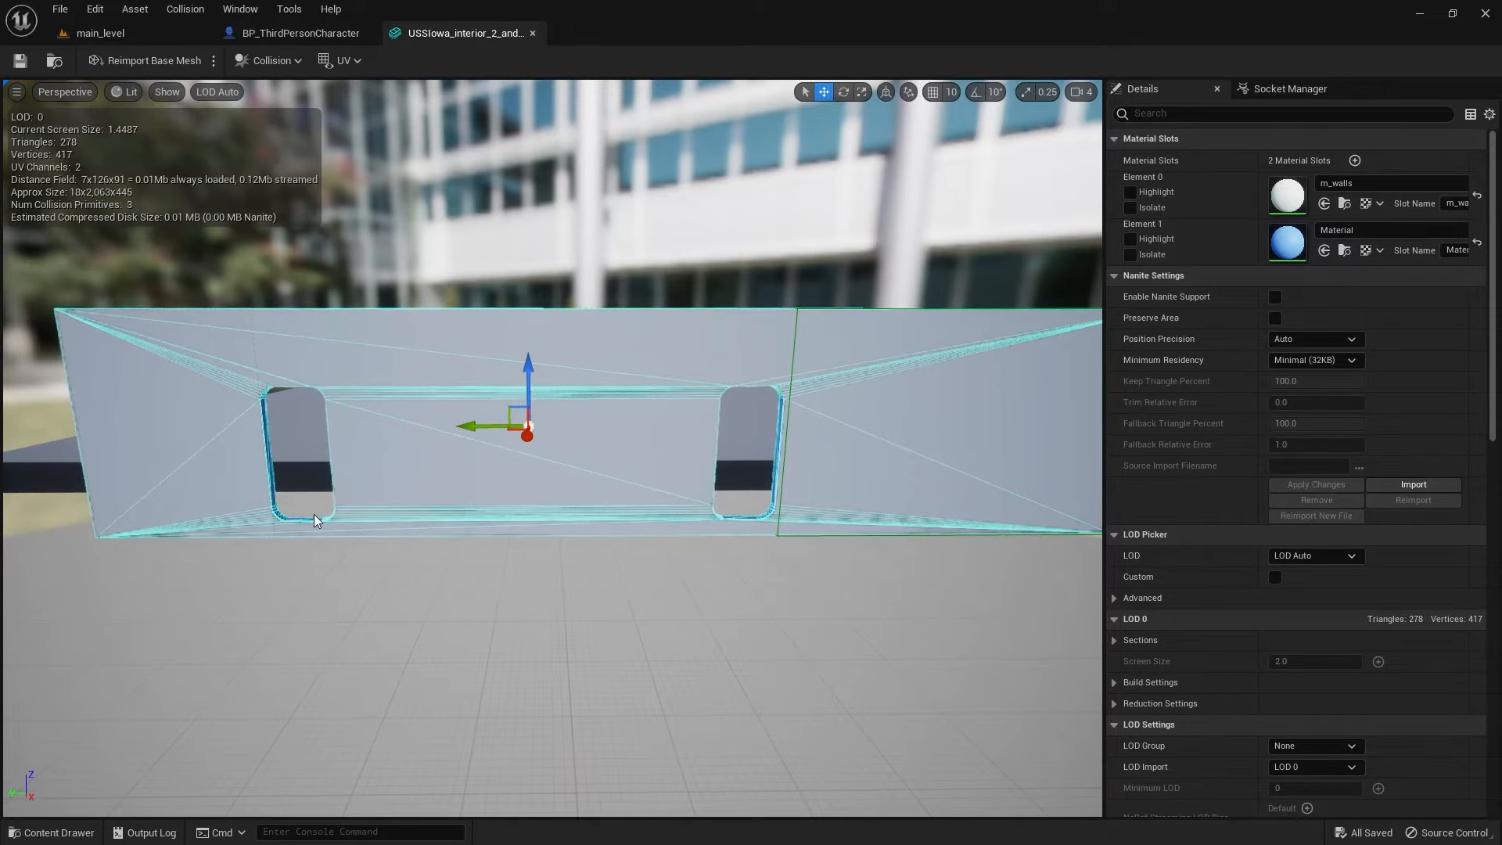
{"action": "left_click", "coordinate": [174, 91]}
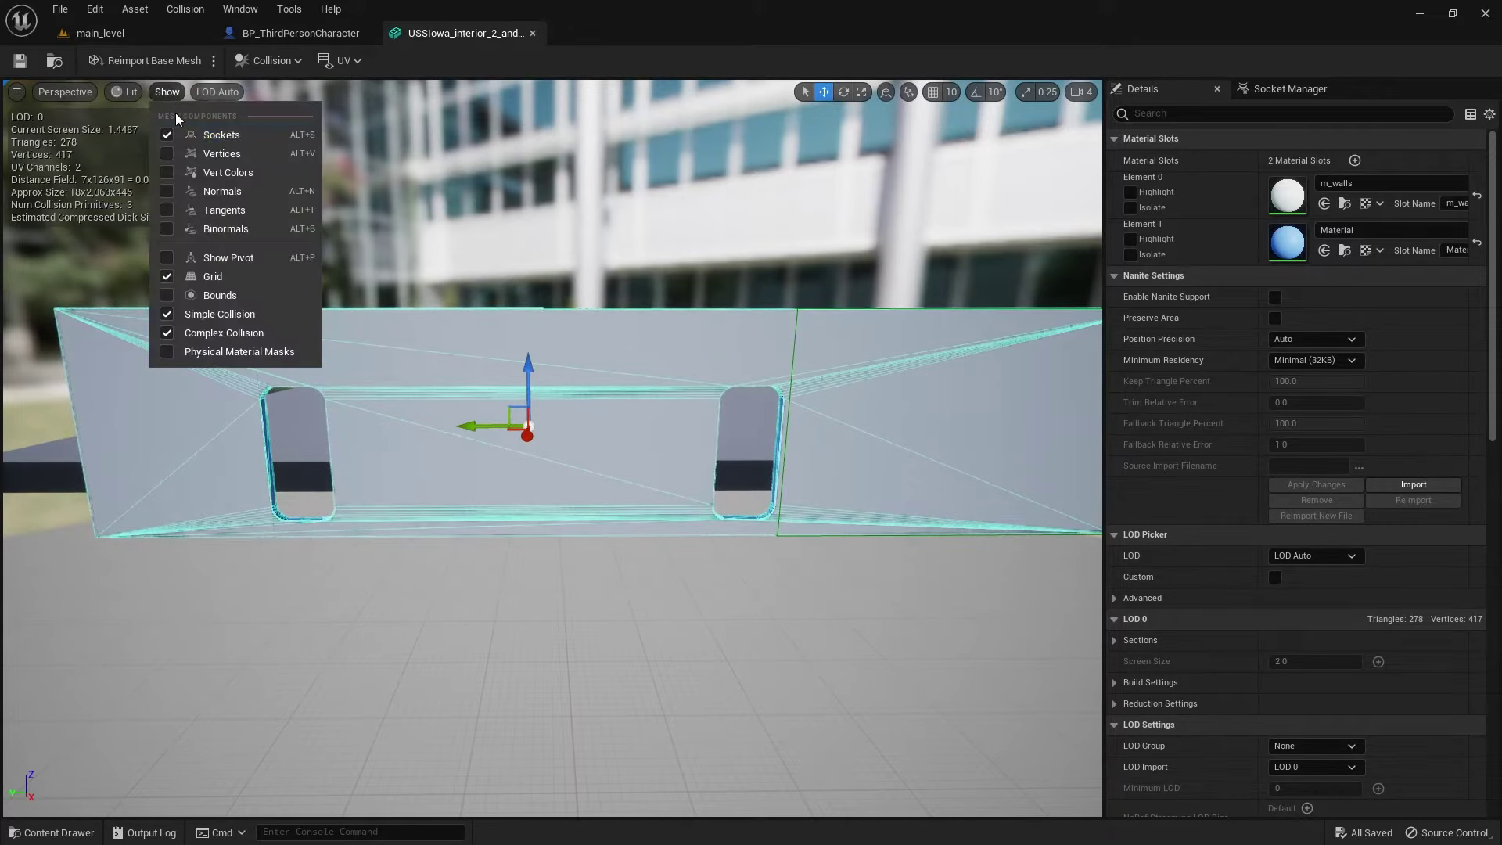
{"action": "left_click", "coordinate": [206, 334]}
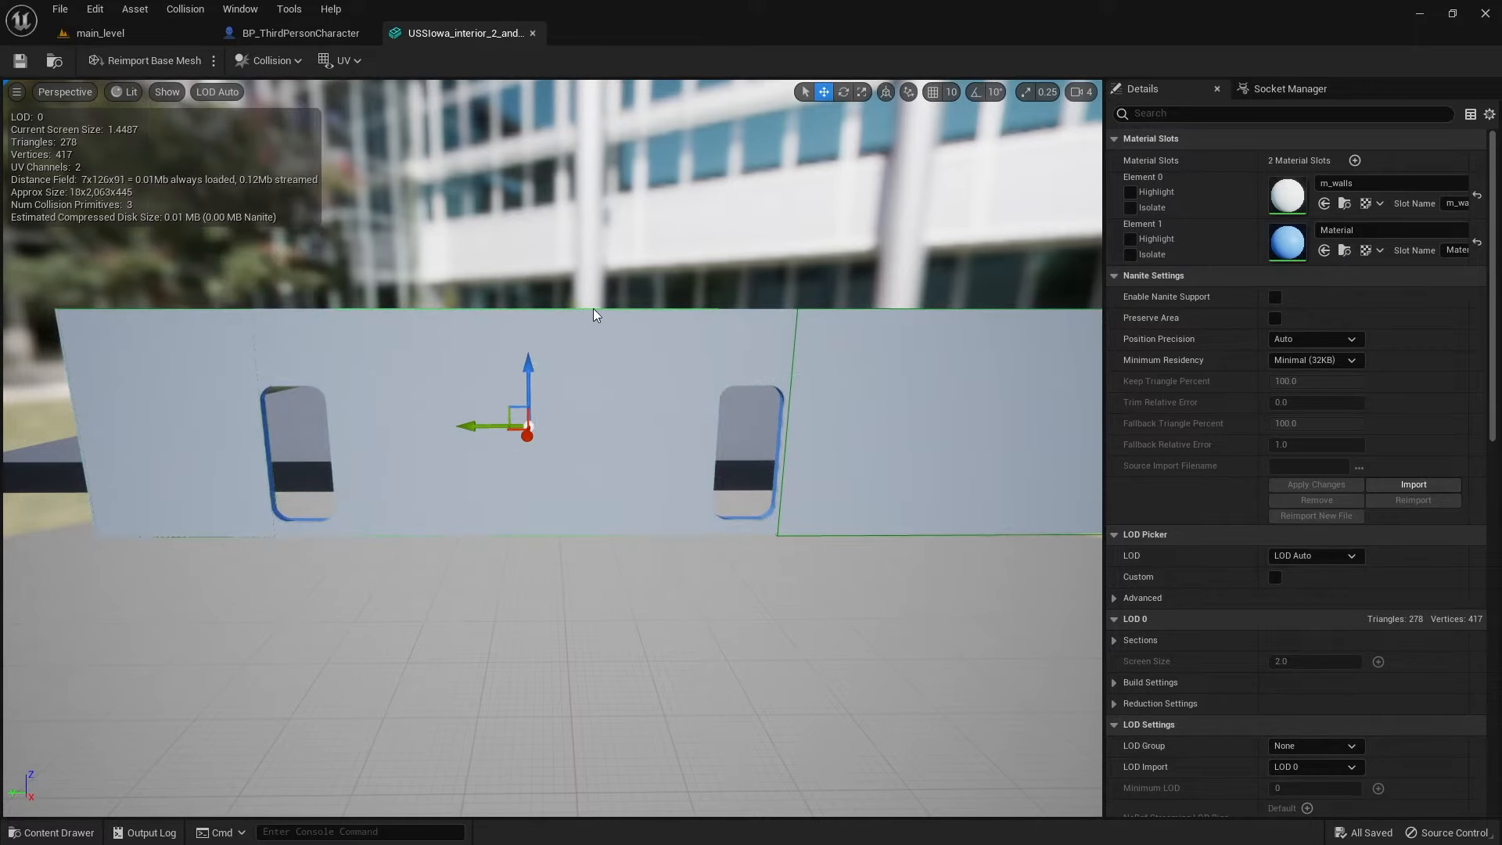
{"action": "left_click_drag", "start_coordinate": [606, 310], "coordinate": [618, 308]}
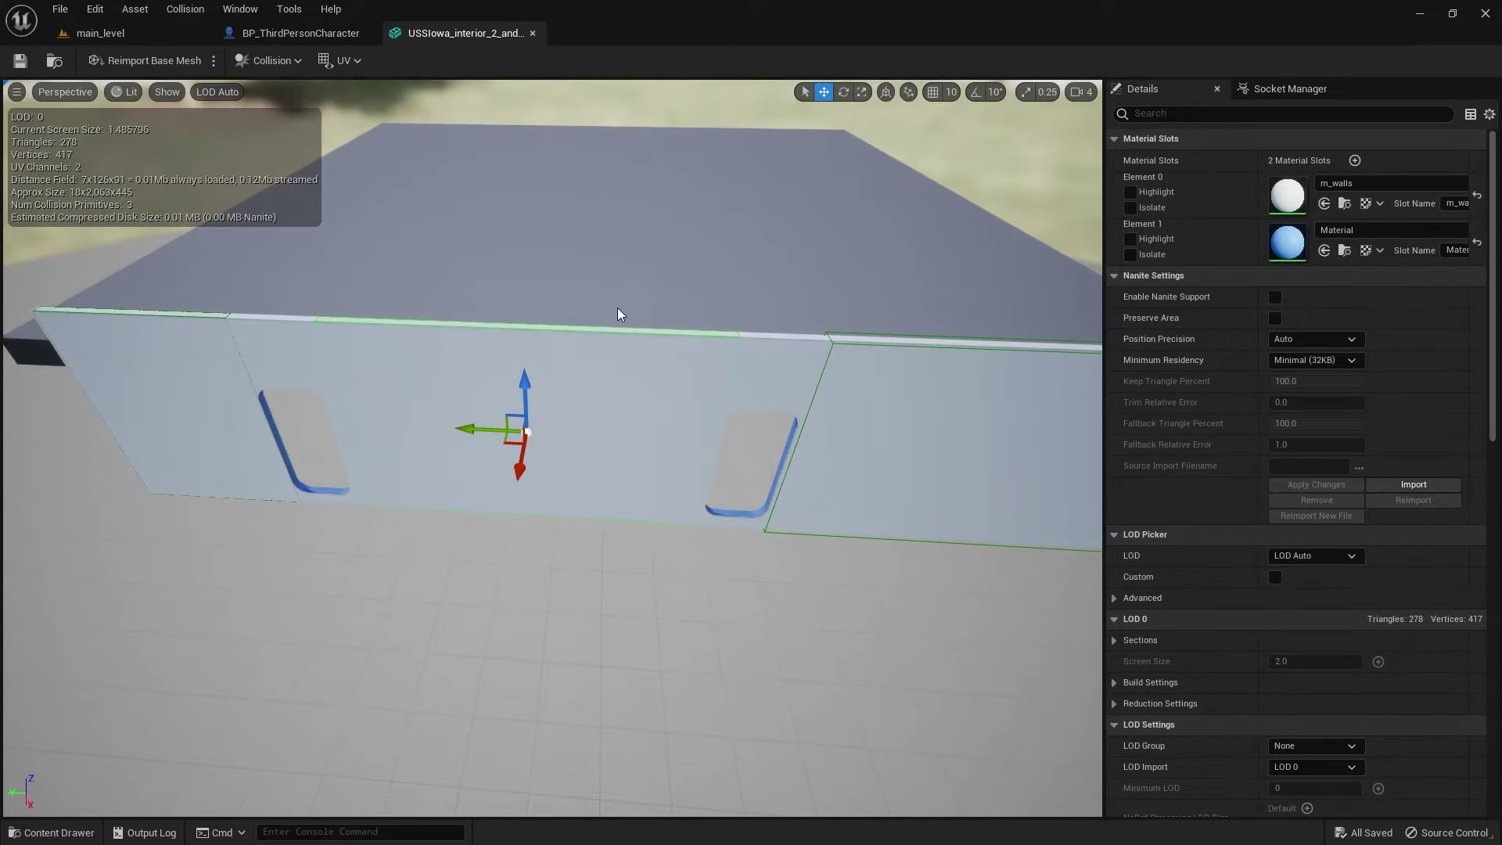
{"action": "left_click", "coordinate": [859, 342]}
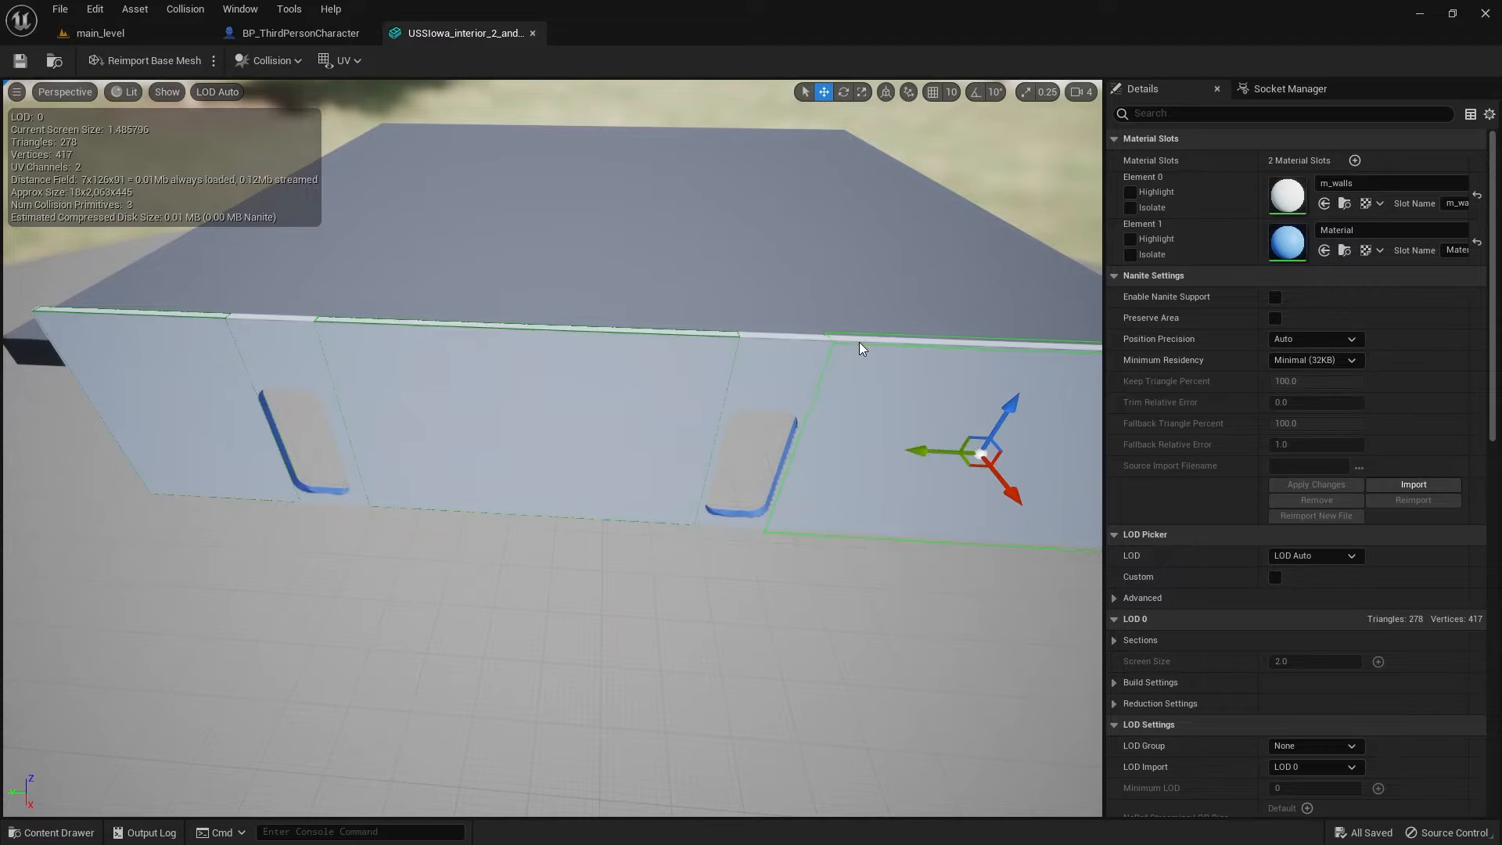
{"action": "left_click", "coordinate": [357, 342]}
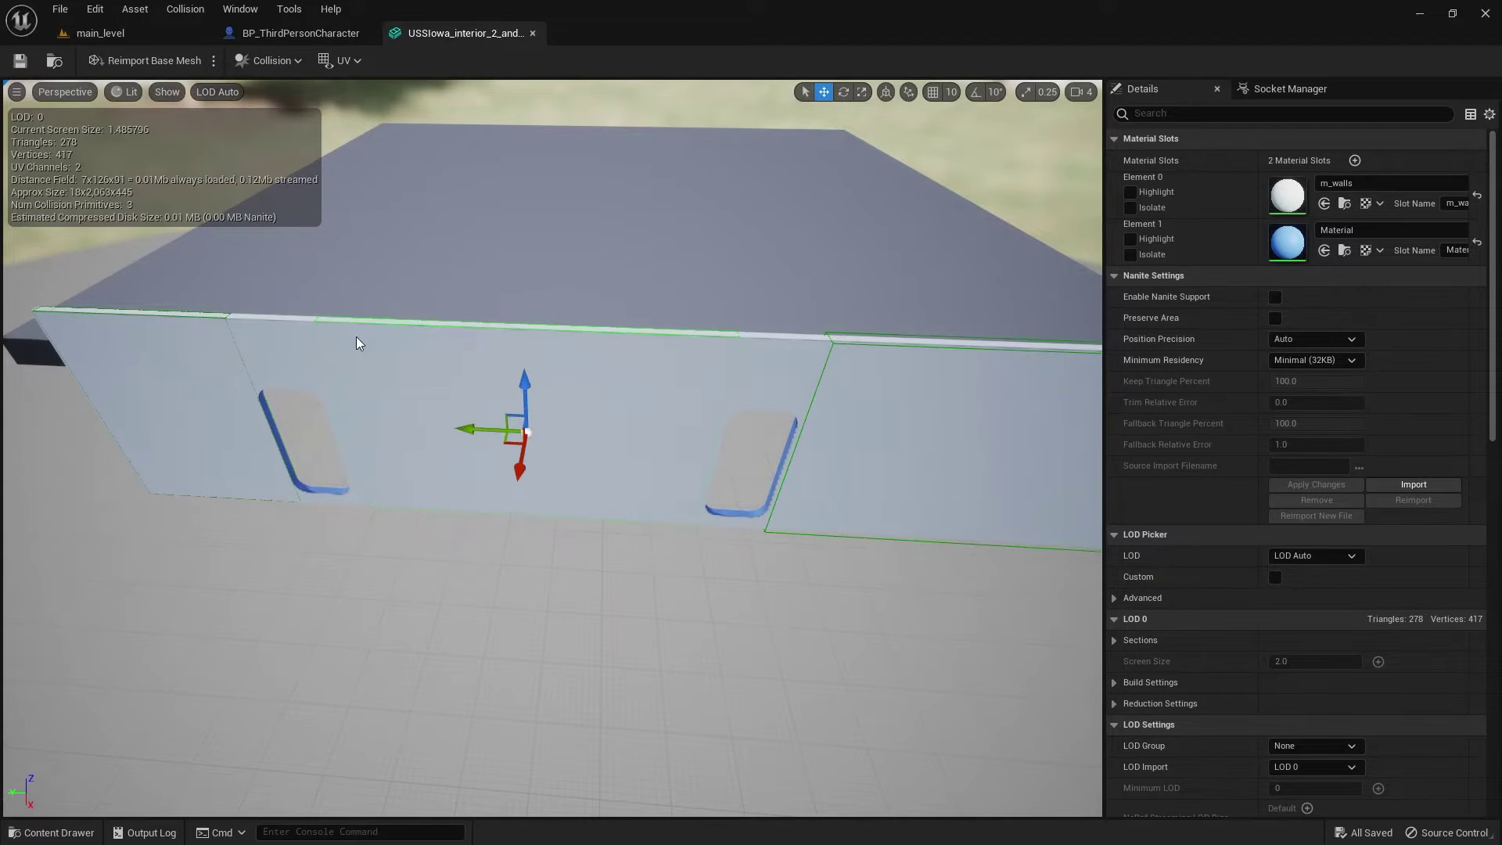
Step: Delete the left collision box and Alt-drag a copy of the middle box into the left panel
{"action": "left_click", "coordinate": [205, 319]}
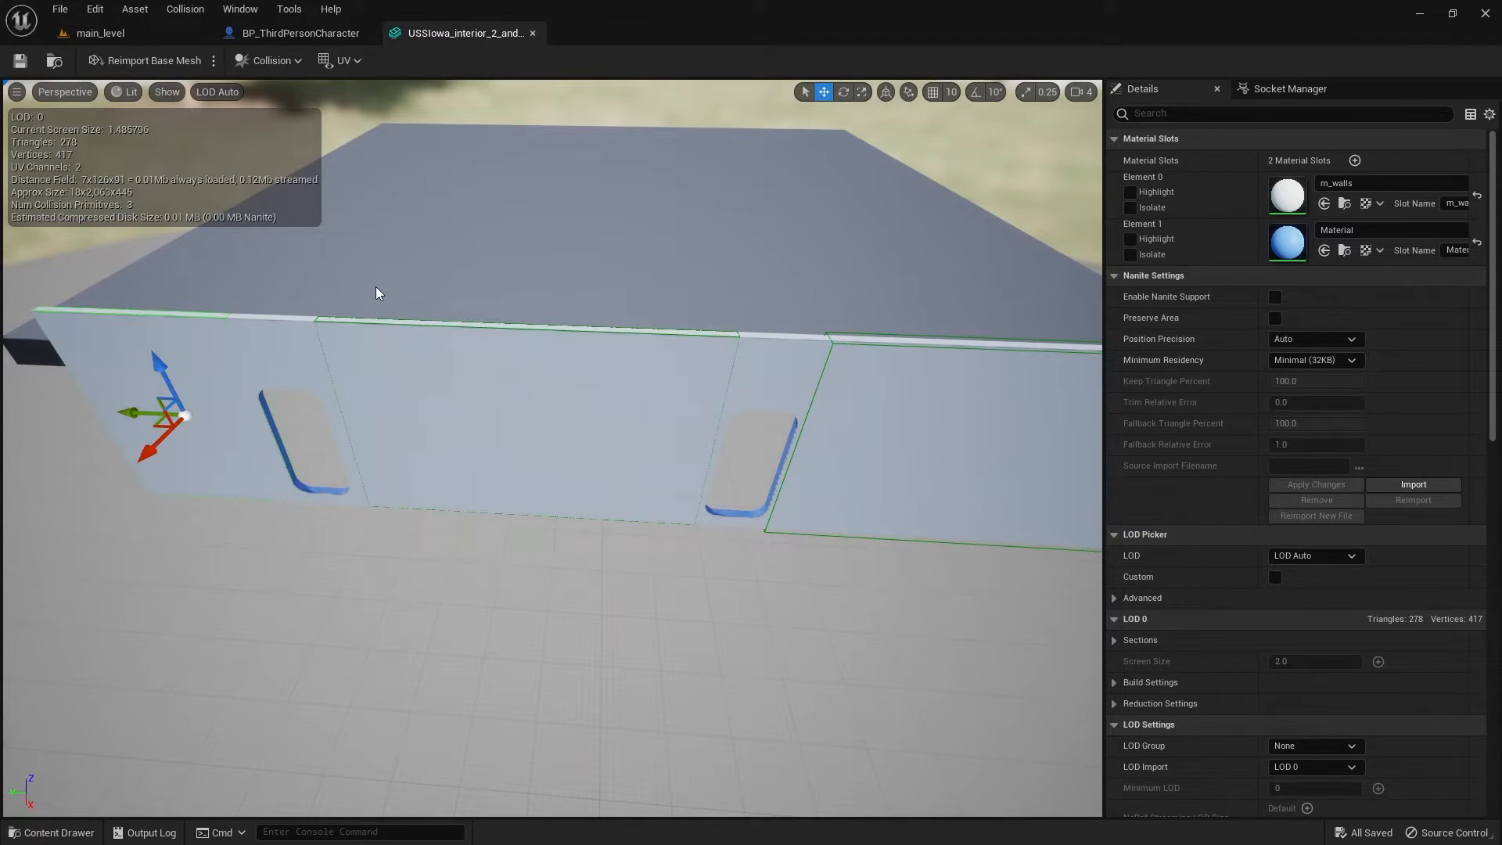
{"action": "left_click", "coordinate": [278, 65]}
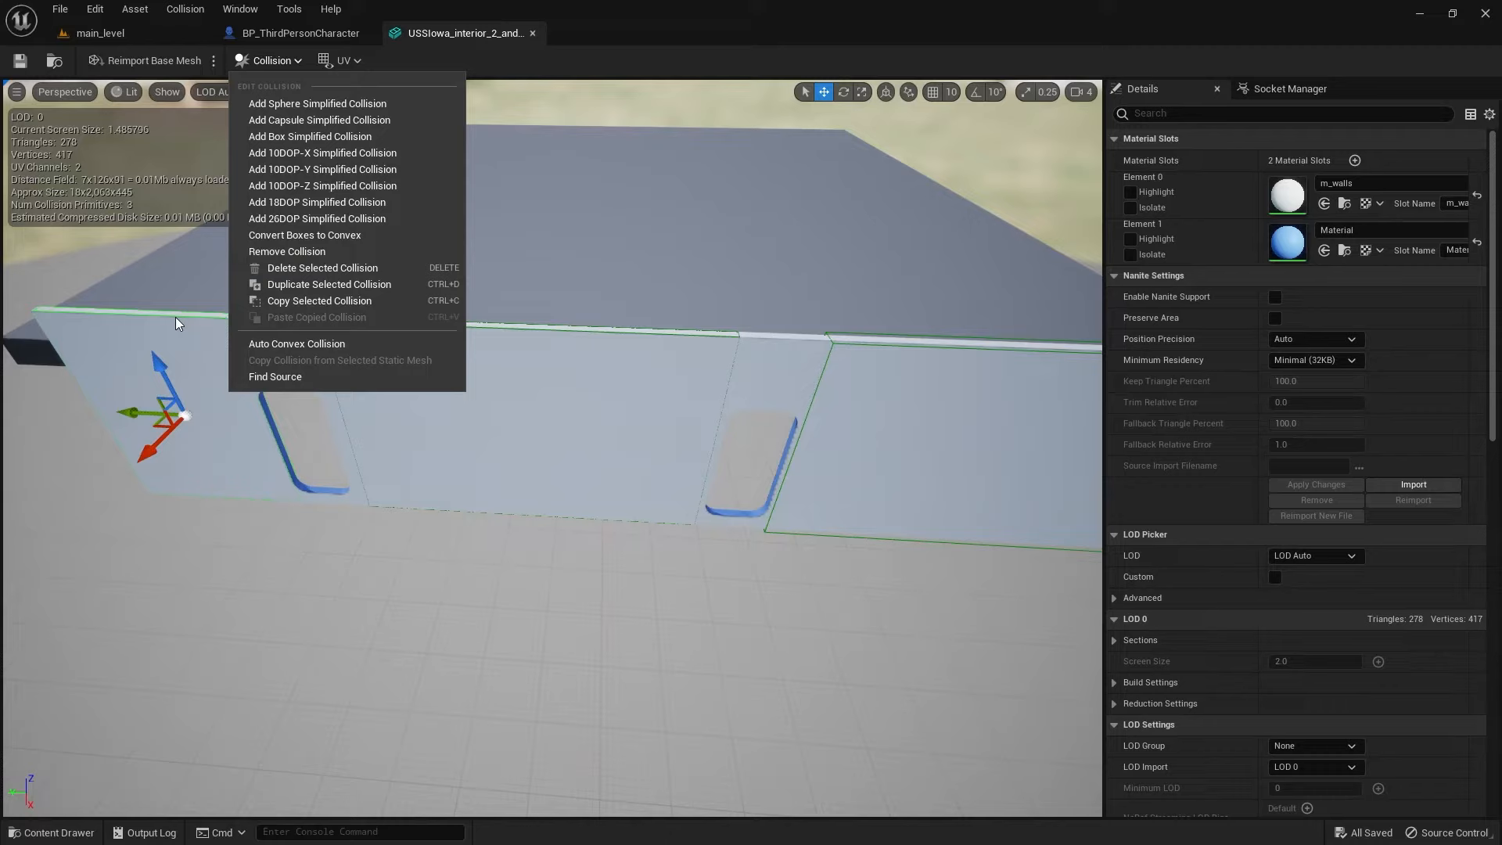
{"action": "left_click", "coordinate": [311, 270]}
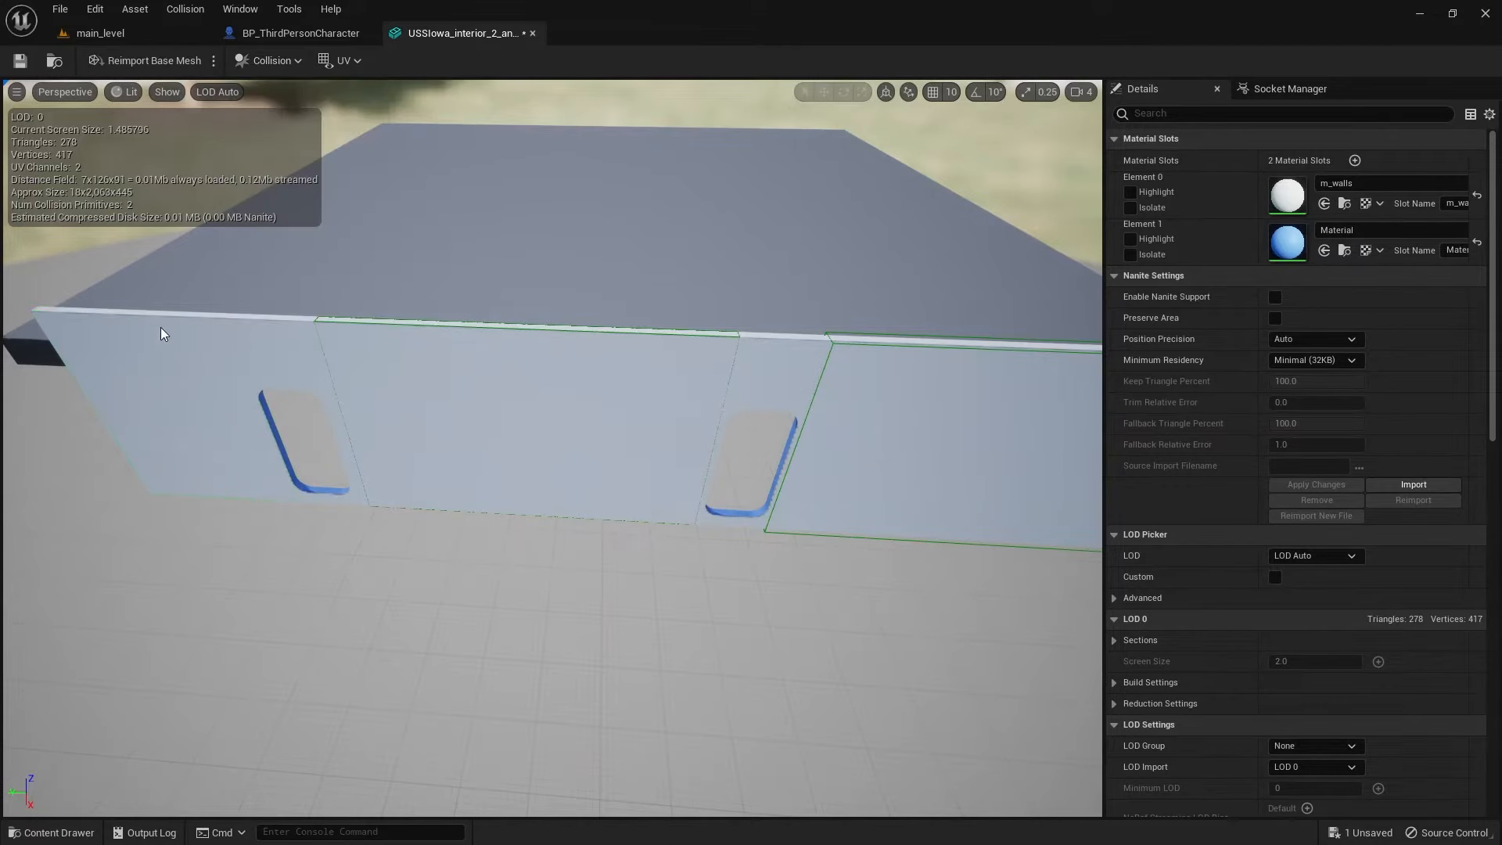
{"action": "left_click", "coordinate": [389, 331]}
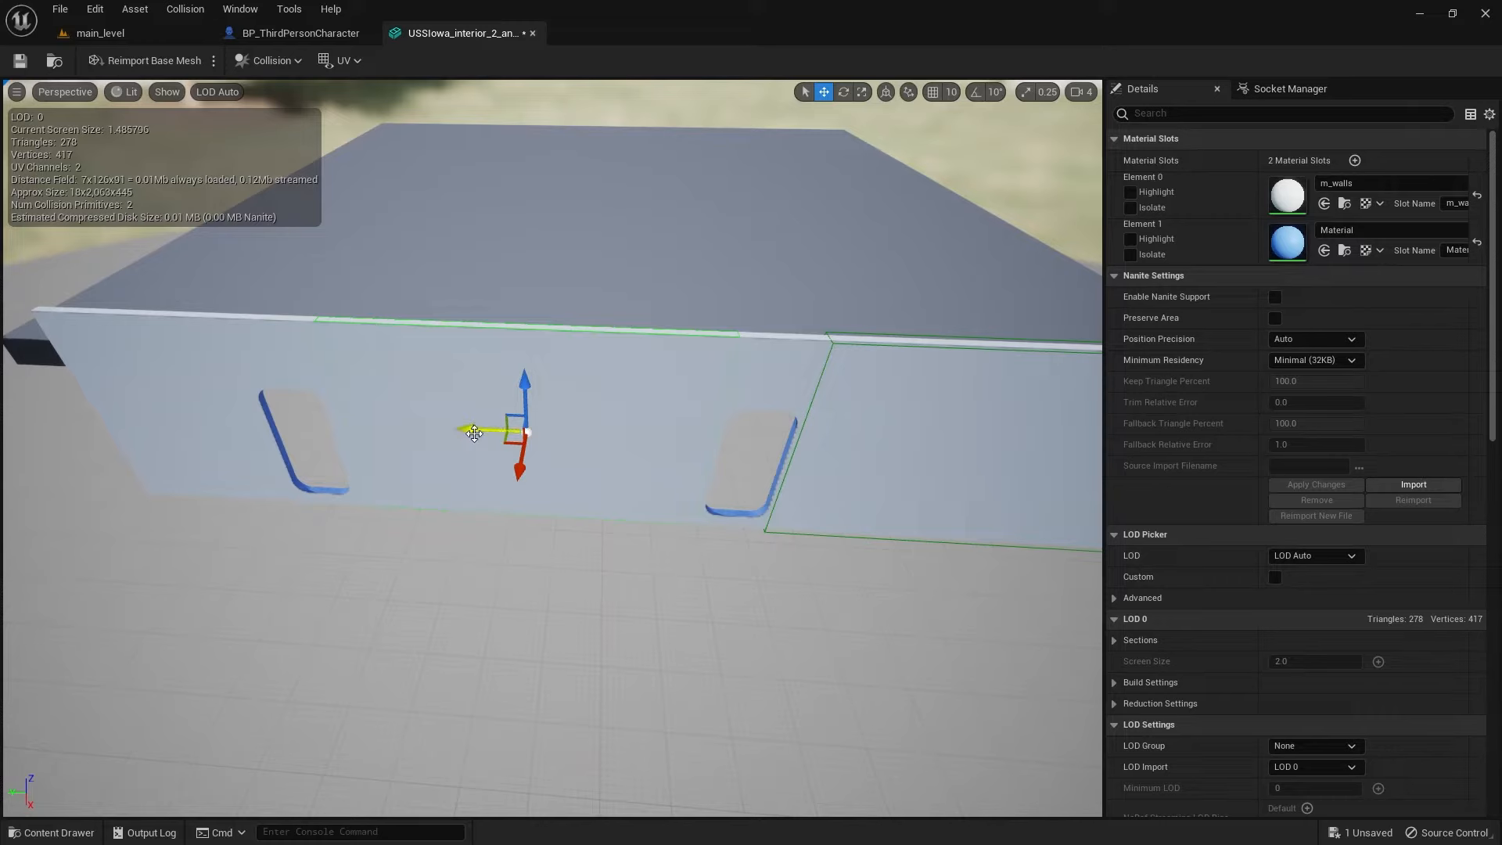
{"action": "left_click_drag", "start_coordinate": [469, 430], "coordinate": [151, 425], "text": "alt"}
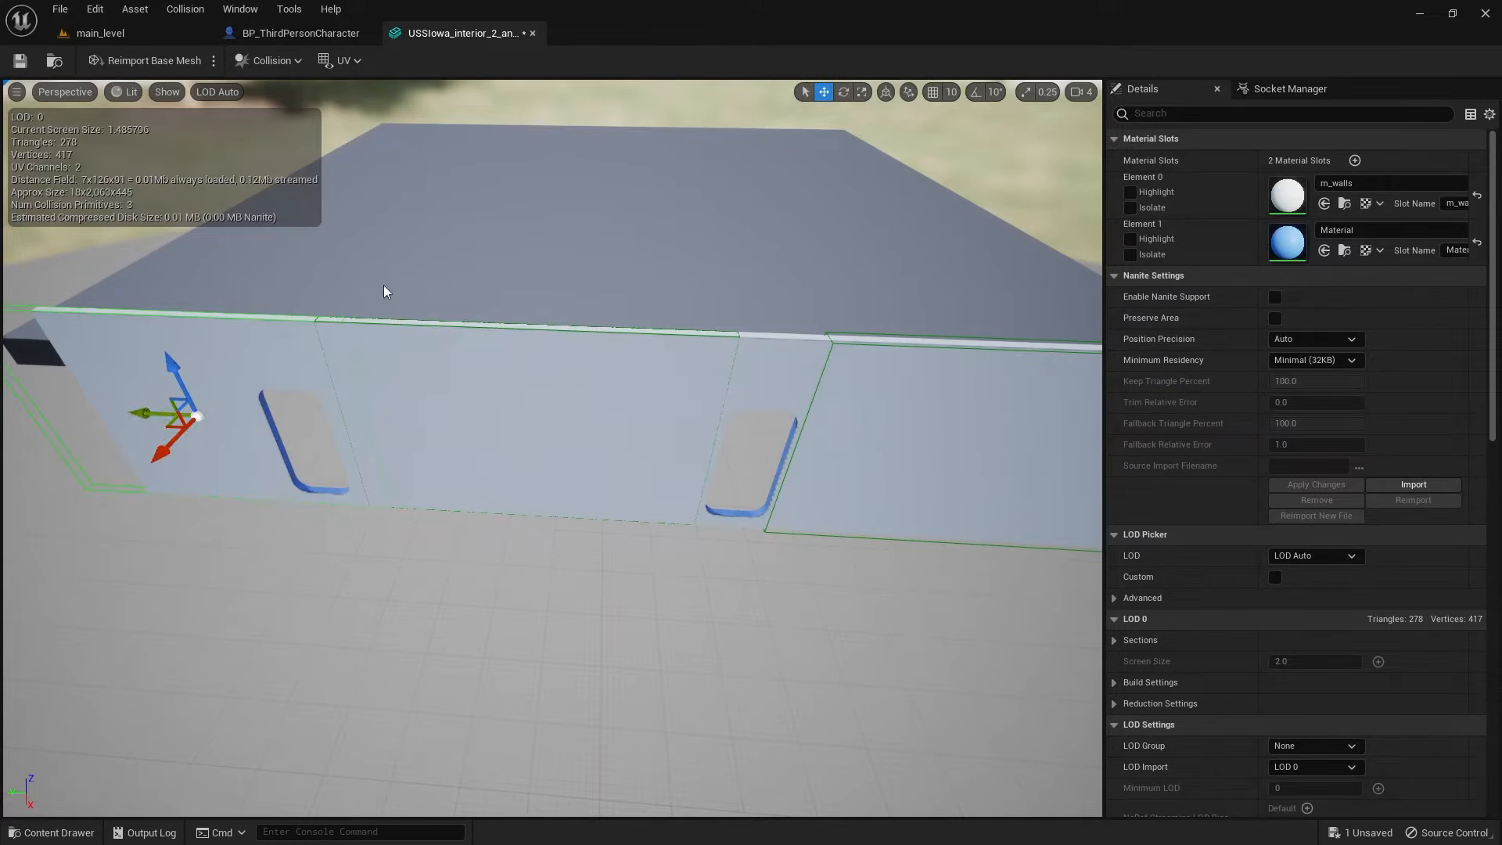
{"action": "left_click", "coordinate": [274, 62]}
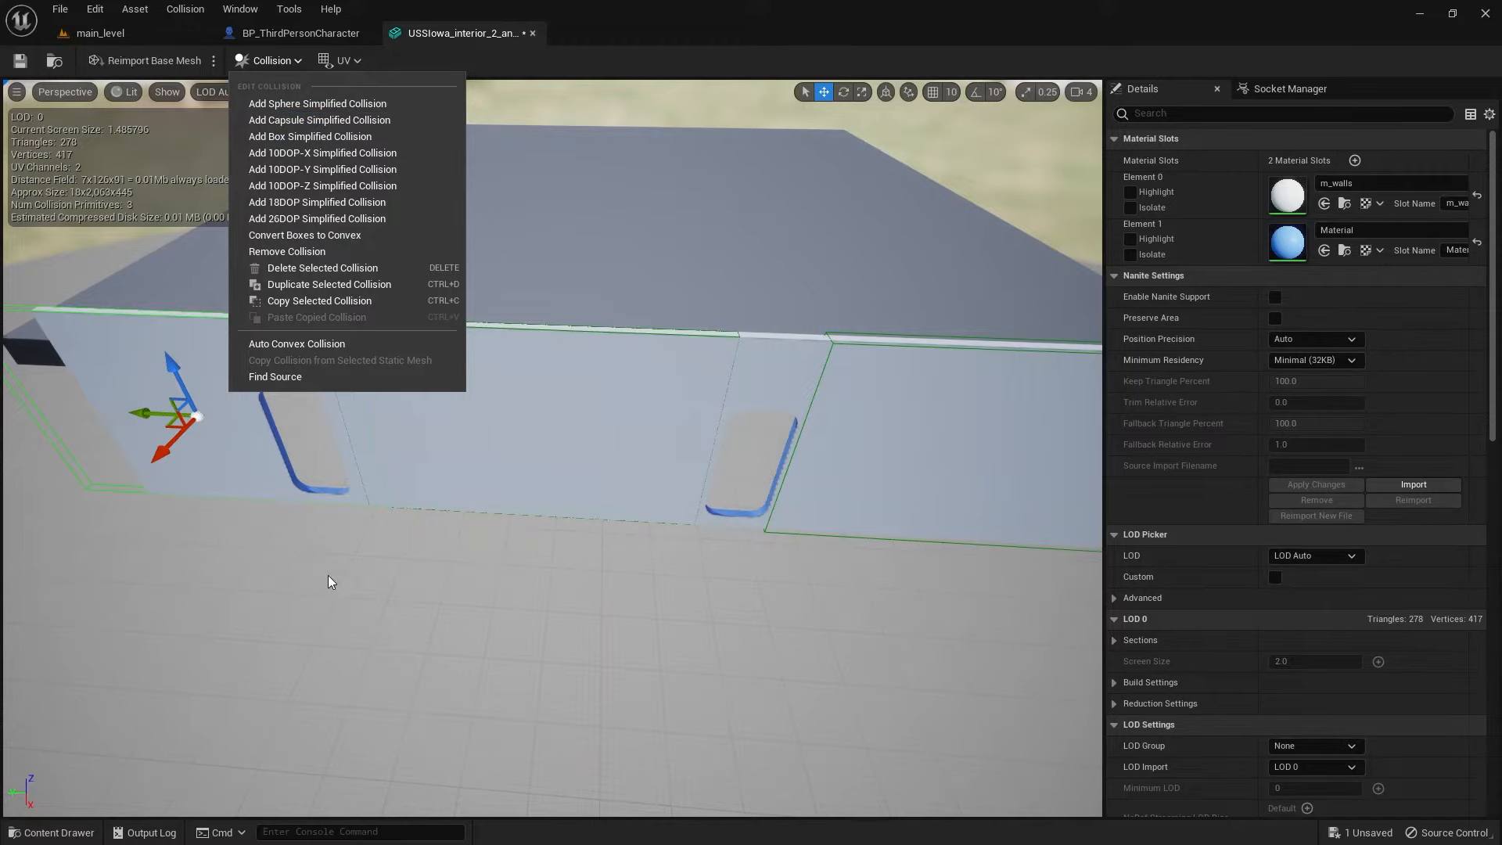
Step: Move the copied box left to line up with the wall's left edge
{"action": "mouse_move", "coordinate": [329, 573]}
{"action": "left_mouse_down"}
{"action": "mouse_move", "coordinate": [234, 566]}
{"action": "mouse_move", "coordinate": [305, 520]}
{"action": "left_mouse_up"}
{"action": "key", "text": "r"}
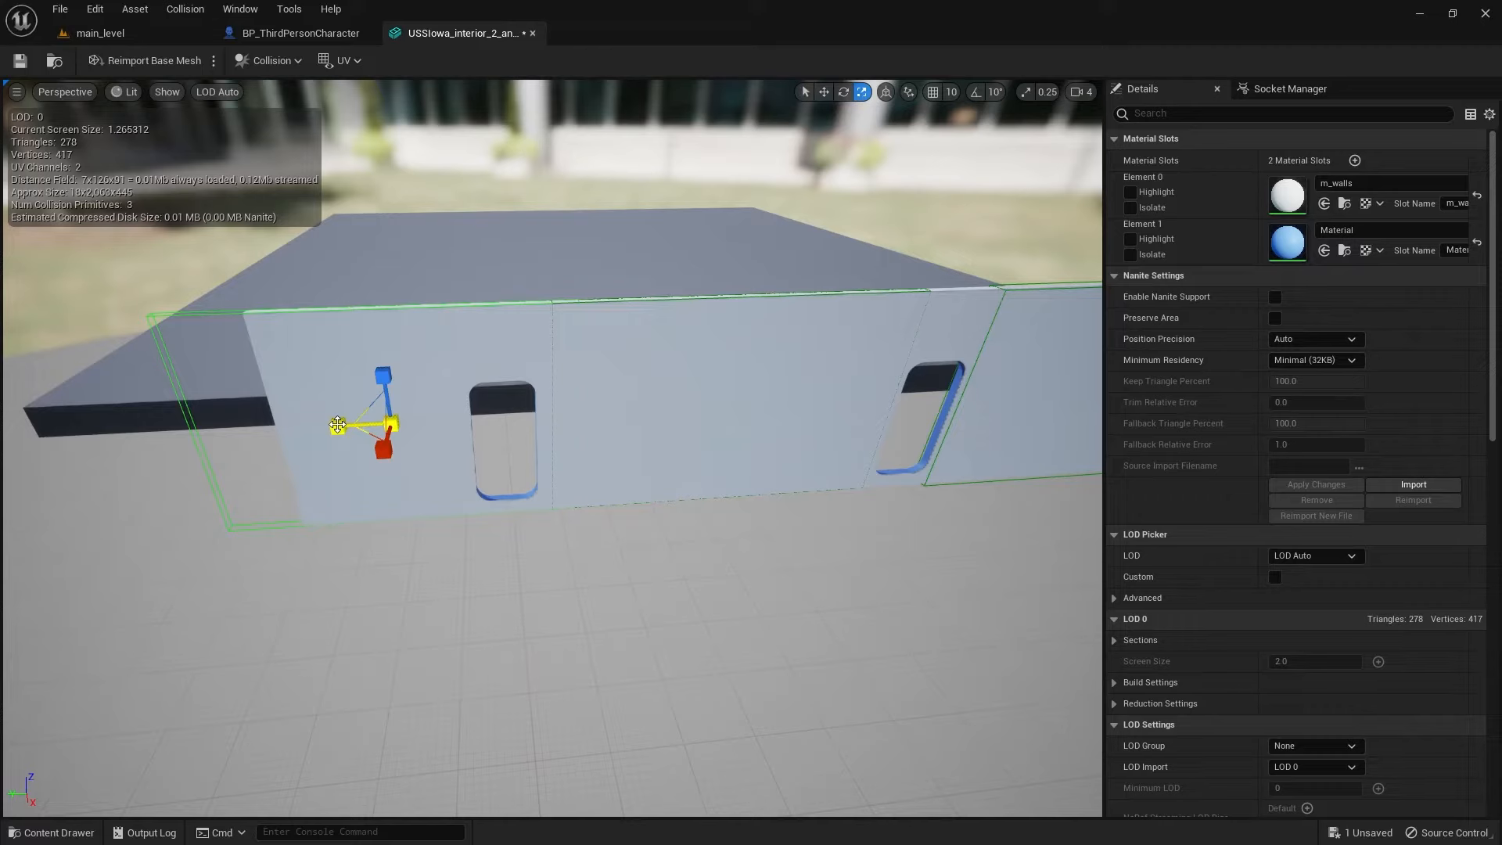
{"action": "key", "text": "Delete"}
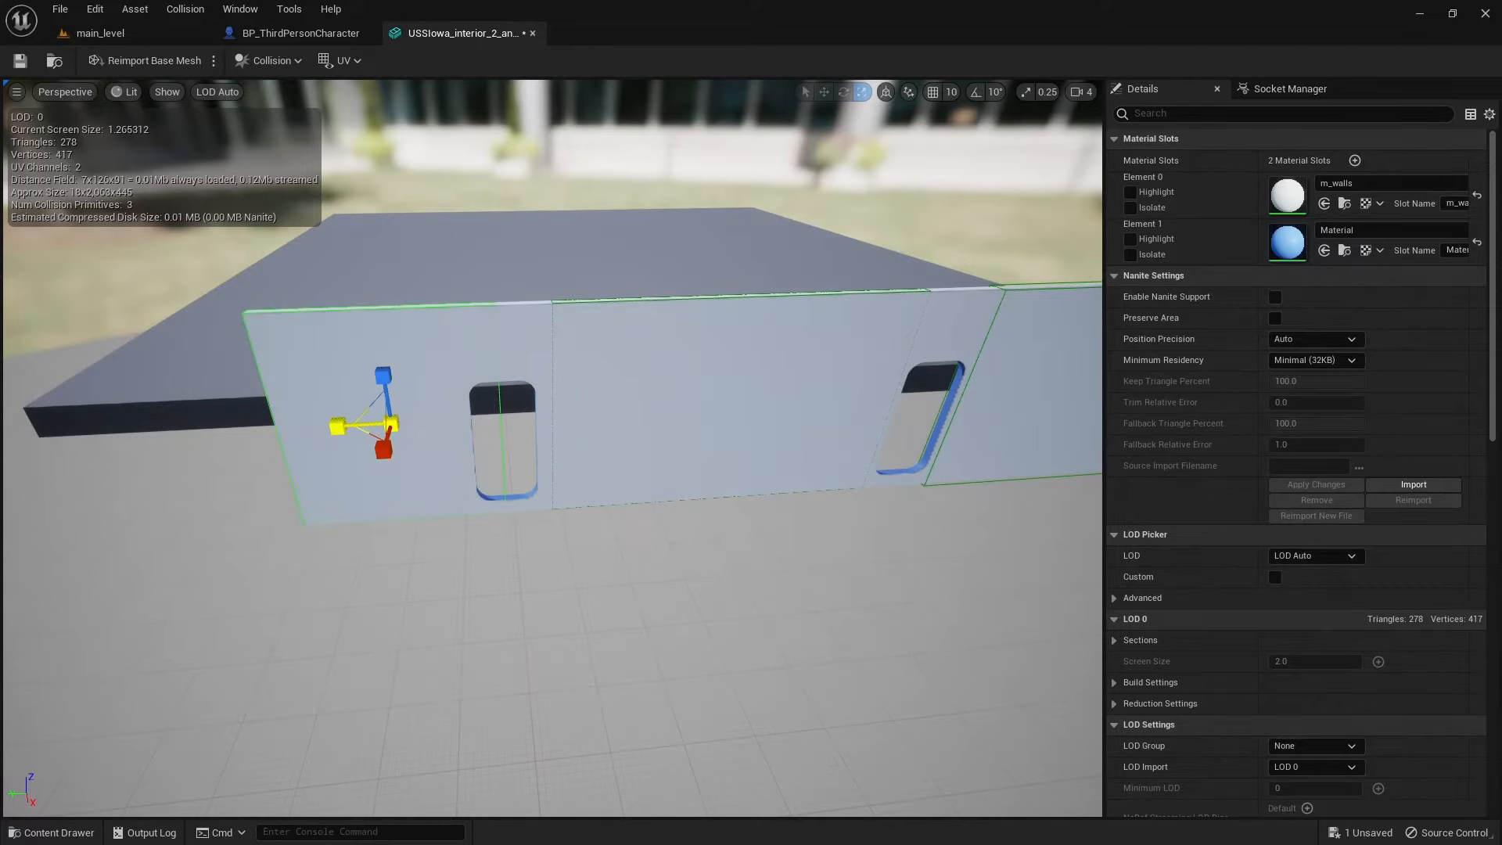
{"action": "key", "text": "w"}
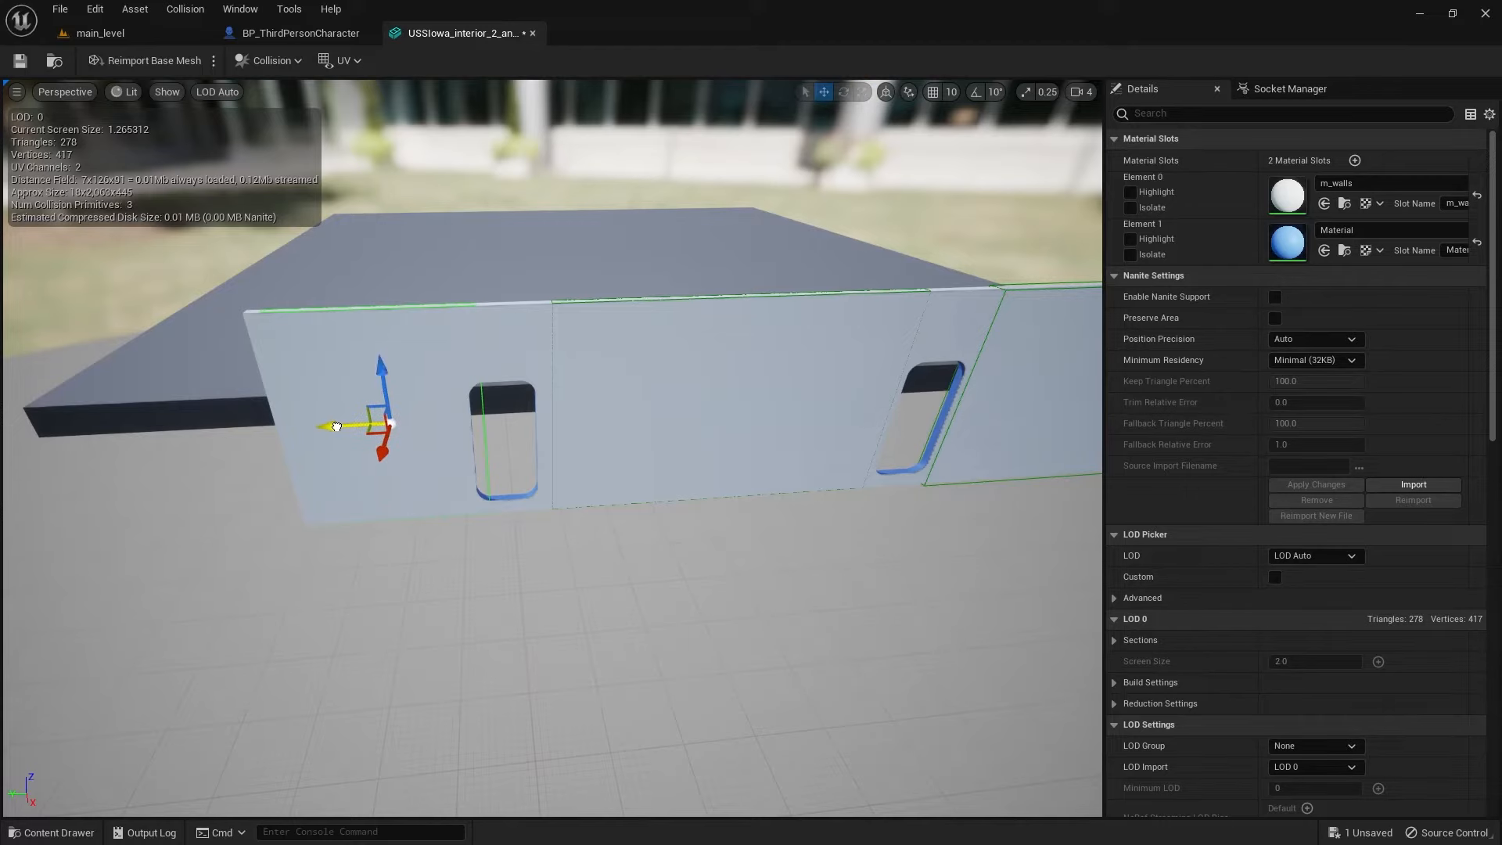
{"action": "left_click_drag", "start_coordinate": [337, 426], "coordinate": [321, 427]}
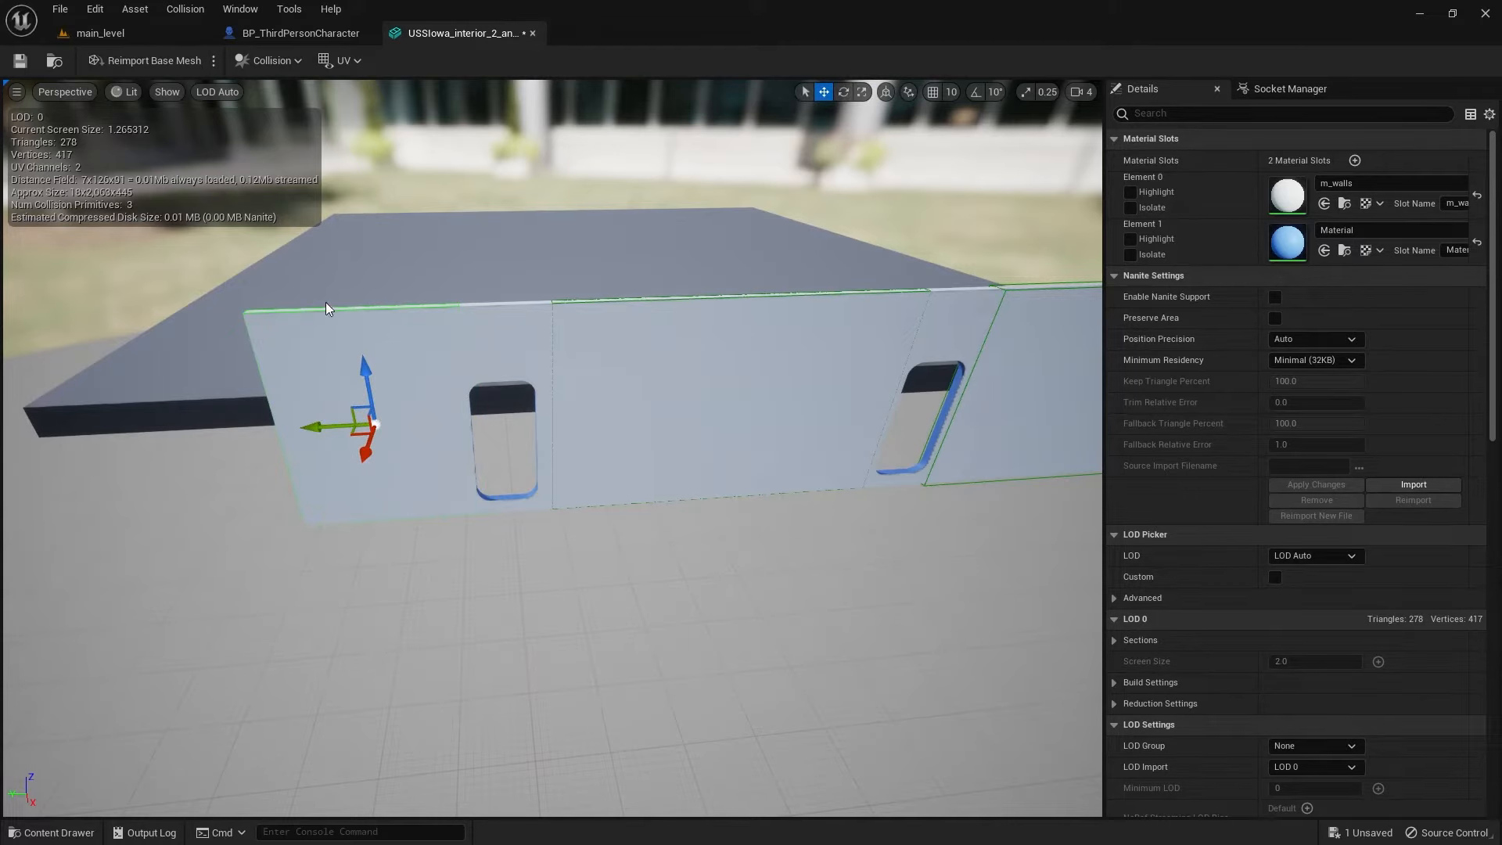
{"action": "left_click", "coordinate": [82, 95]}
Step: In Top wireframe view, slide the new collision box along X onto the wall
{"action": "left_click", "coordinate": [100, 143]}
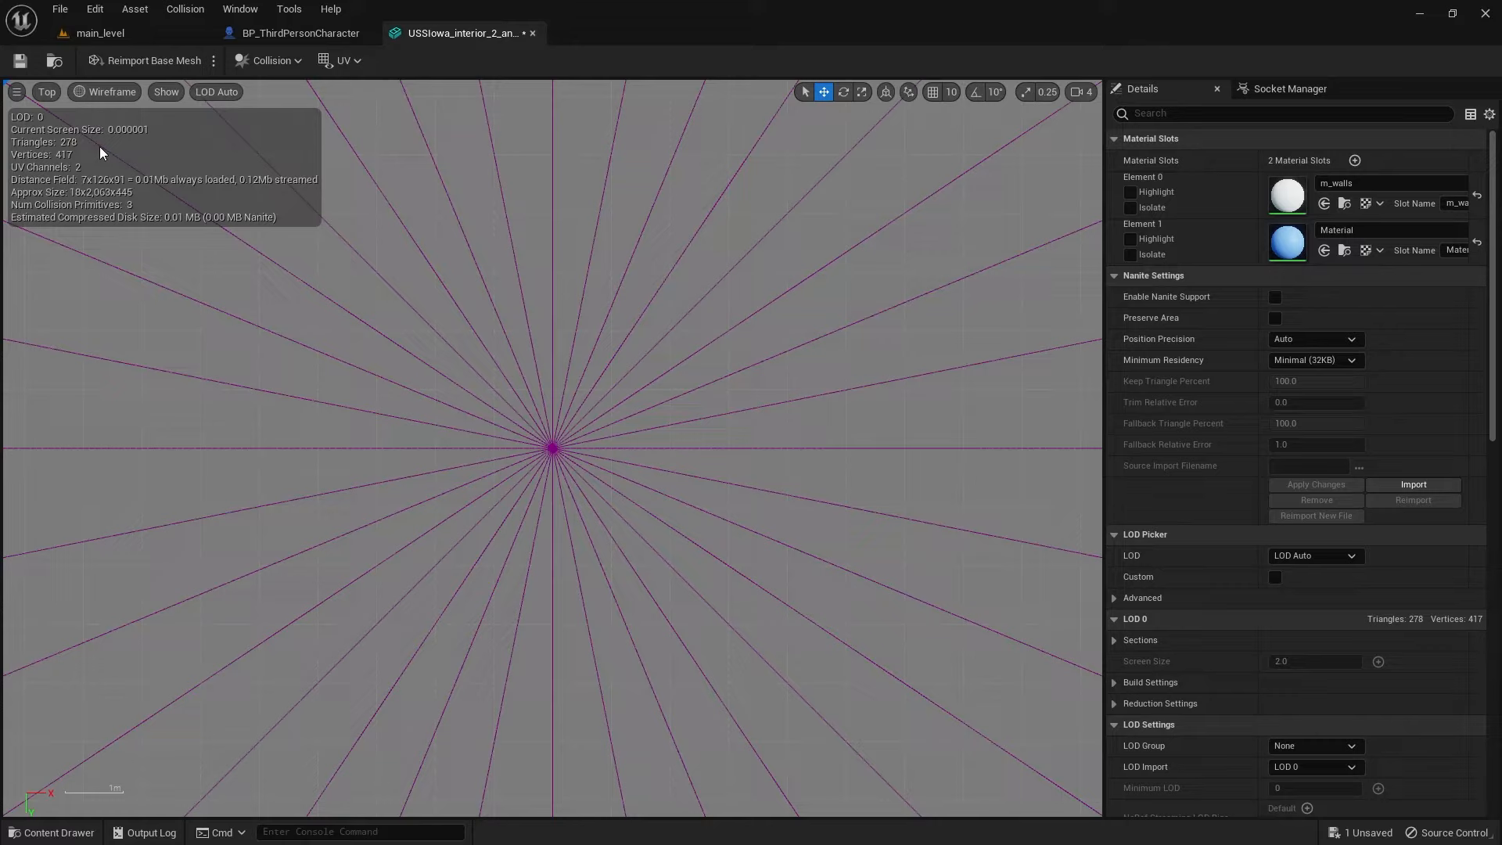
{"action": "scroll", "coordinate": [532, 475], "scroll_direction": "down", "scroll_amount": 3}
{"action": "scroll", "coordinate": [532, 475], "scroll_direction": "down", "scroll_amount": 2}
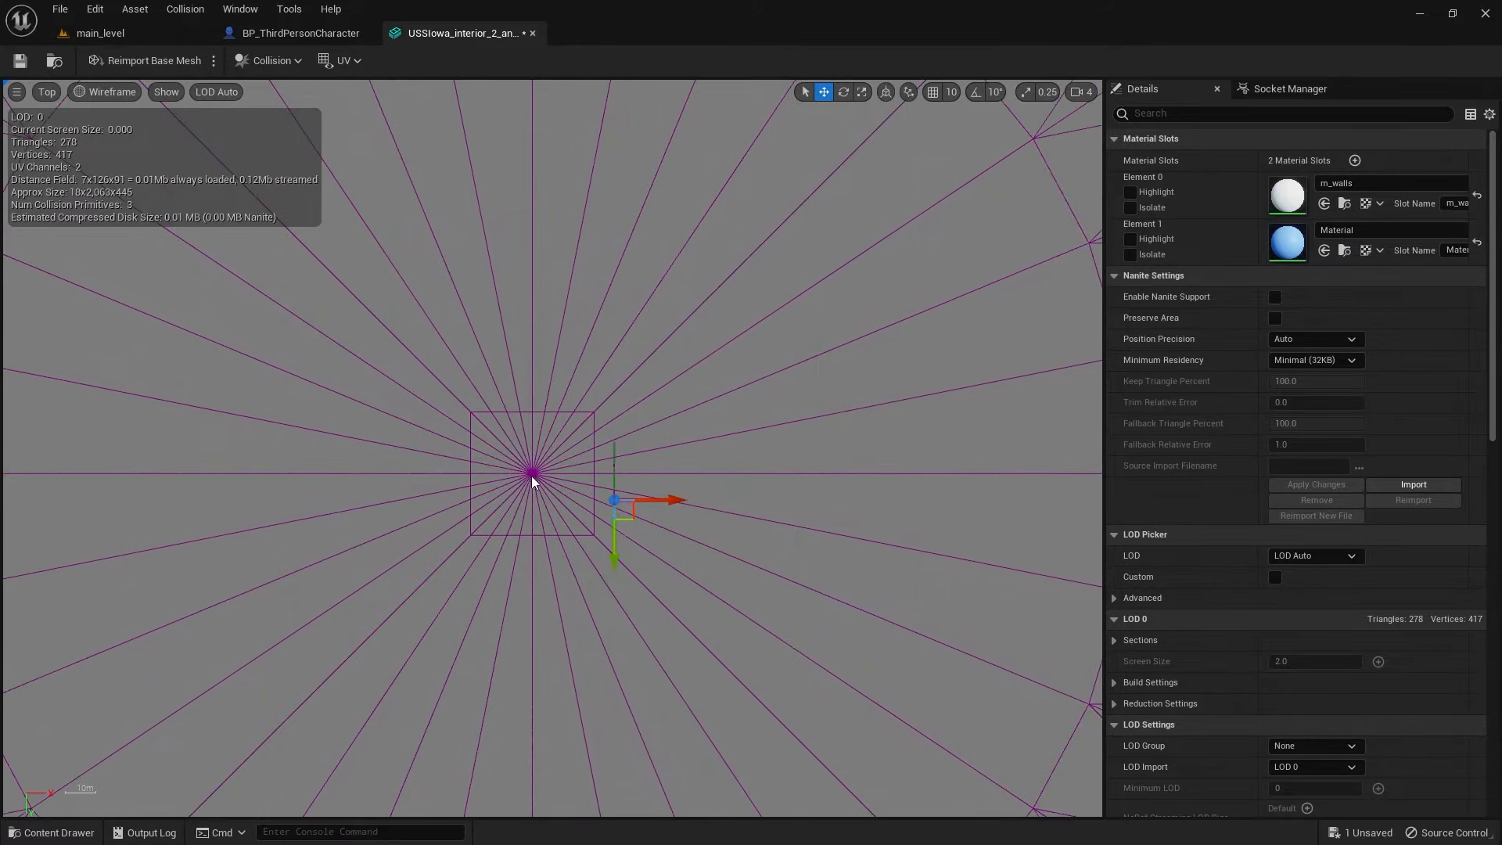
{"action": "scroll", "coordinate": [797, 600], "scroll_direction": "up", "scroll_amount": 1}
{"action": "scroll", "coordinate": [796, 601], "scroll_direction": "up", "scroll_amount": 3}
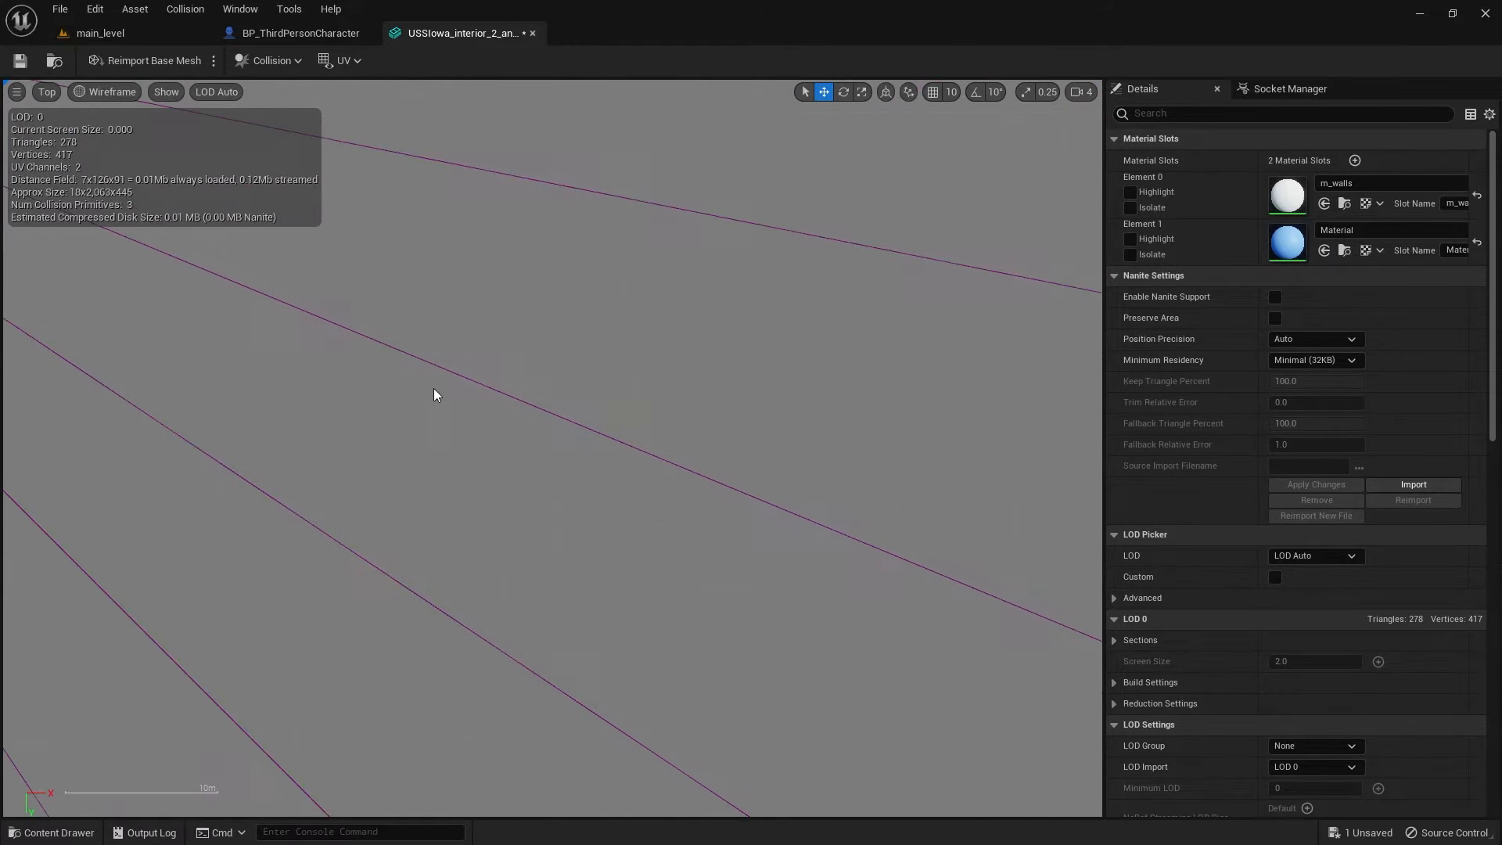
{"action": "scroll", "coordinate": [506, 432], "scroll_direction": "down", "scroll_amount": 2}
{"action": "scroll", "coordinate": [660, 540], "scroll_direction": "down", "scroll_amount": 3}
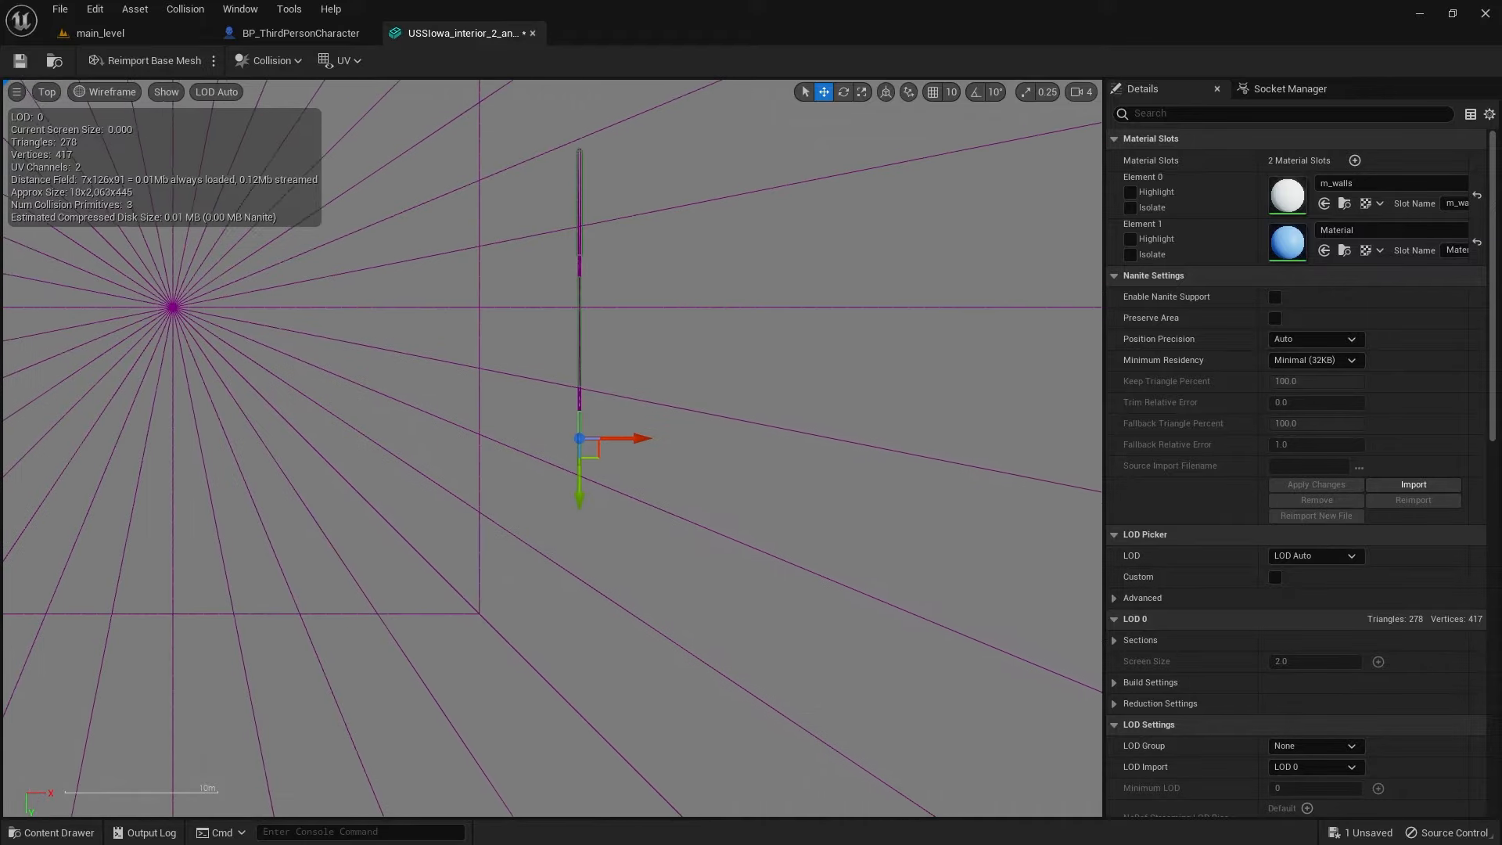
{"action": "scroll", "coordinate": [703, 529], "scroll_direction": "up", "scroll_amount": 3}
{"action": "scroll", "coordinate": [648, 500], "scroll_direction": "up", "scroll_amount": 1}
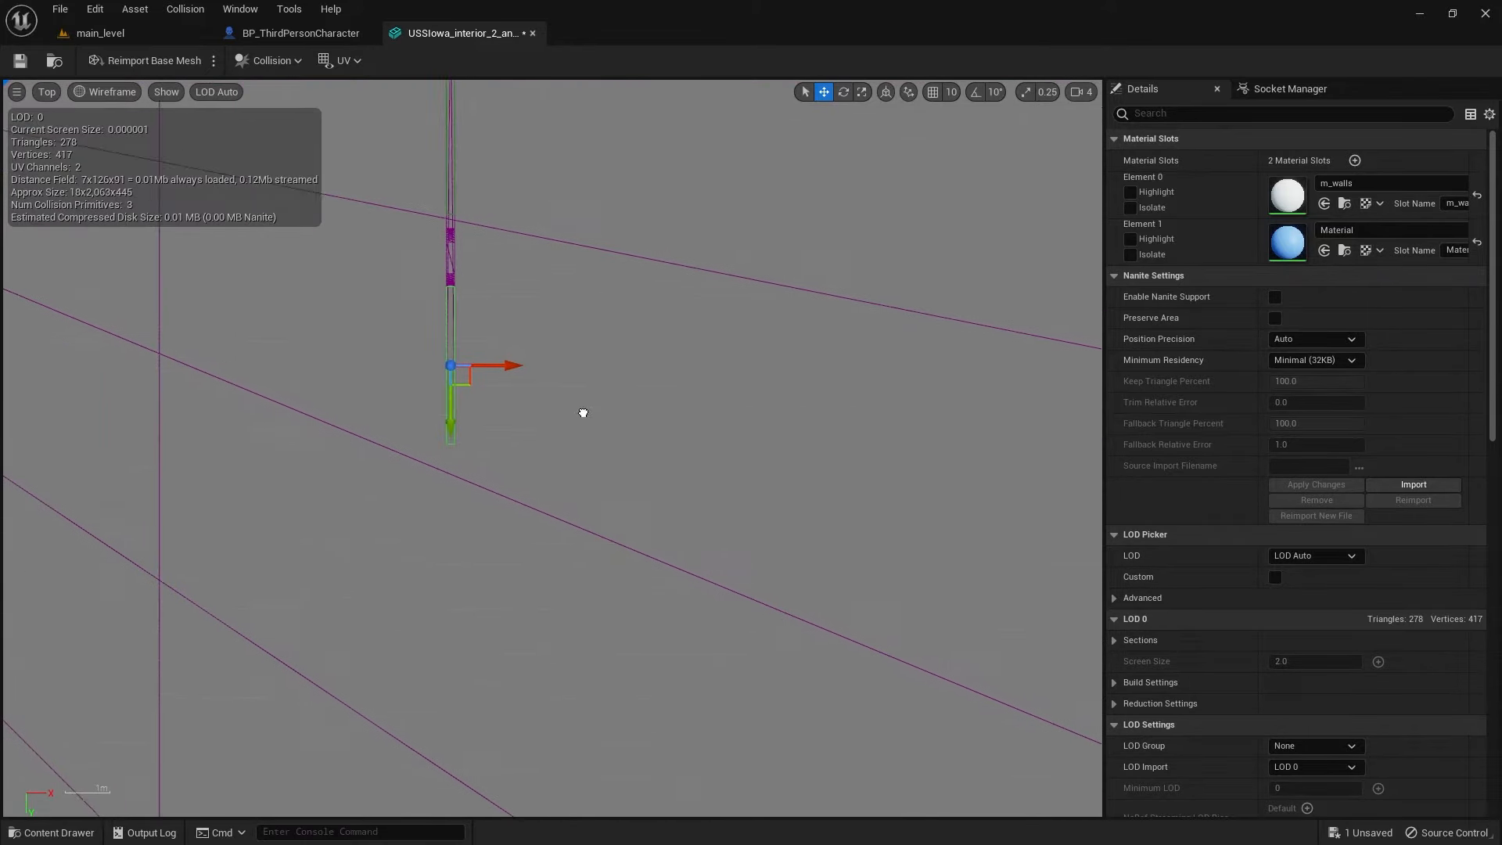
{"action": "right_click_drag", "start_coordinate": [583, 412], "coordinate": [778, 564]}
{"action": "scroll", "coordinate": [736, 543], "scroll_direction": "up", "scroll_amount": 1}
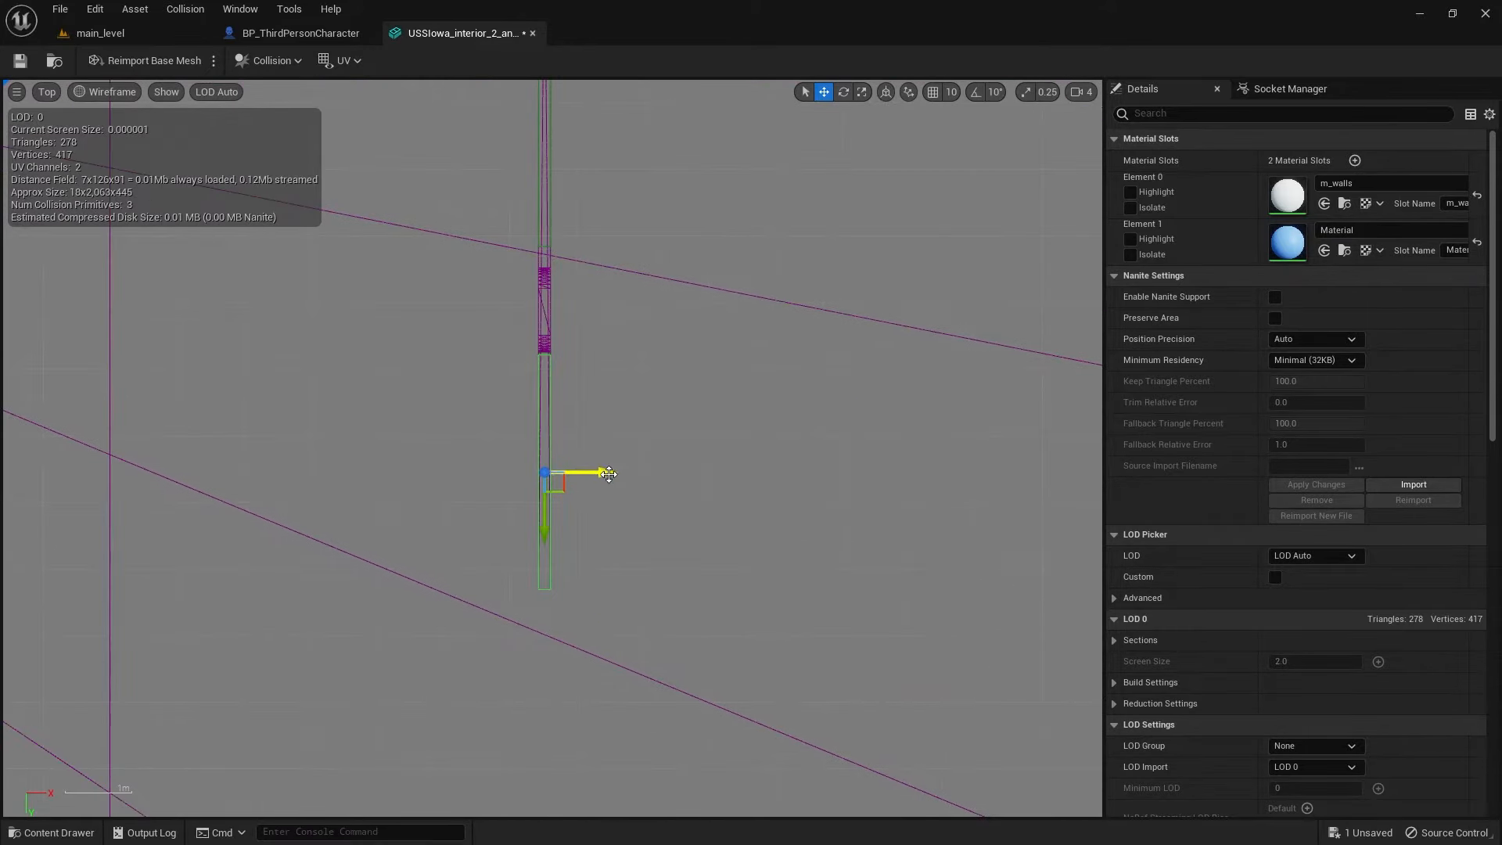
{"action": "mouse_move", "coordinate": [600, 474]}
{"action": "left_mouse_down"}
{"action": "mouse_move", "coordinate": [642, 475]}
{"action": "mouse_move", "coordinate": [606, 475]}
{"action": "left_mouse_up"}
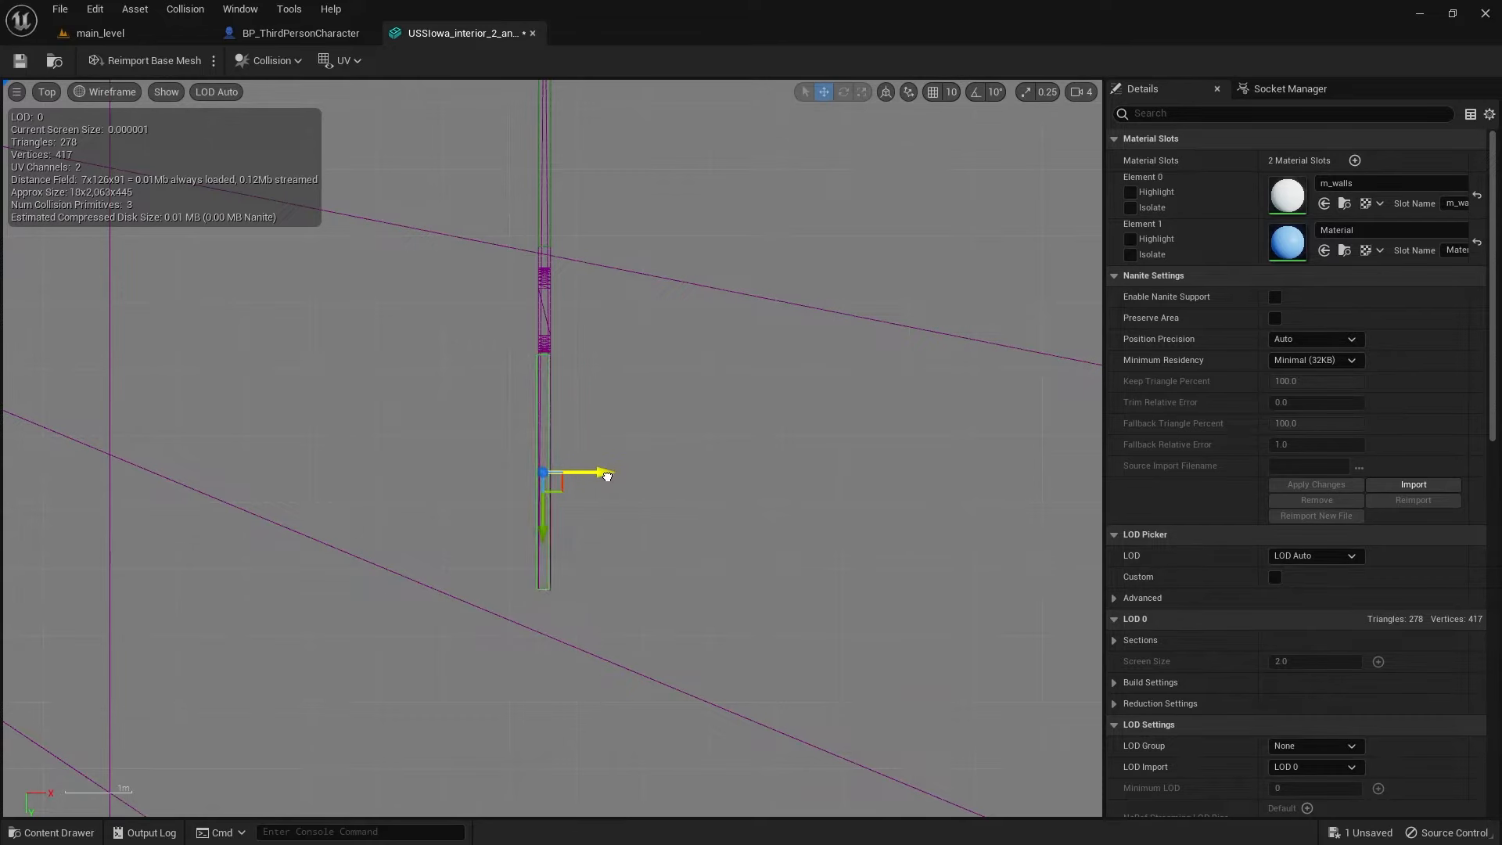
{"action": "left_click_drag", "start_coordinate": [607, 475], "coordinate": [610, 476]}
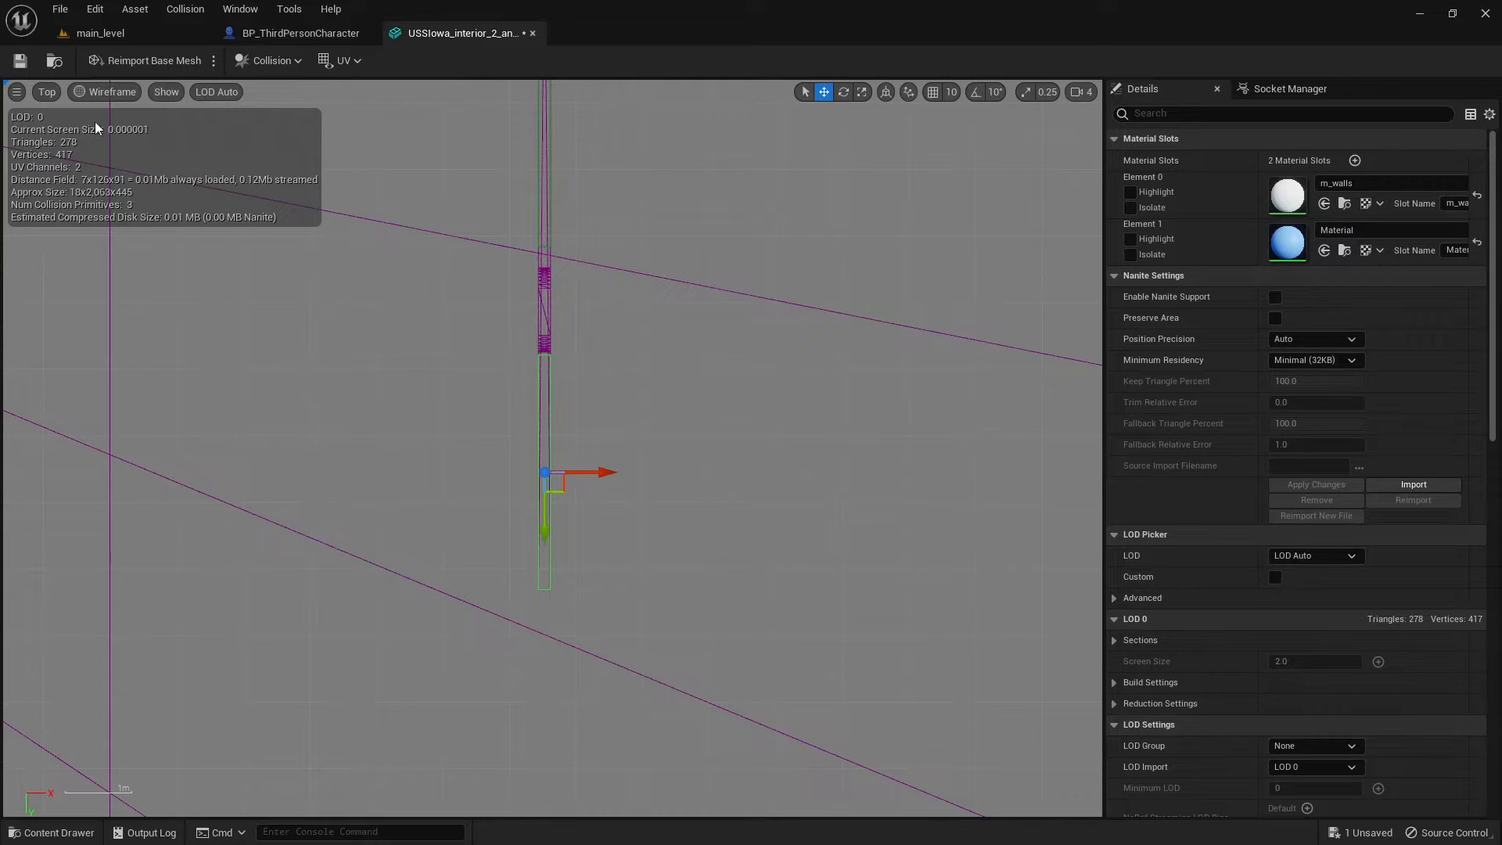
Step: Return to Perspective view, check the box placement and save the wall mesh
{"action": "left_click", "coordinate": [50, 93]}
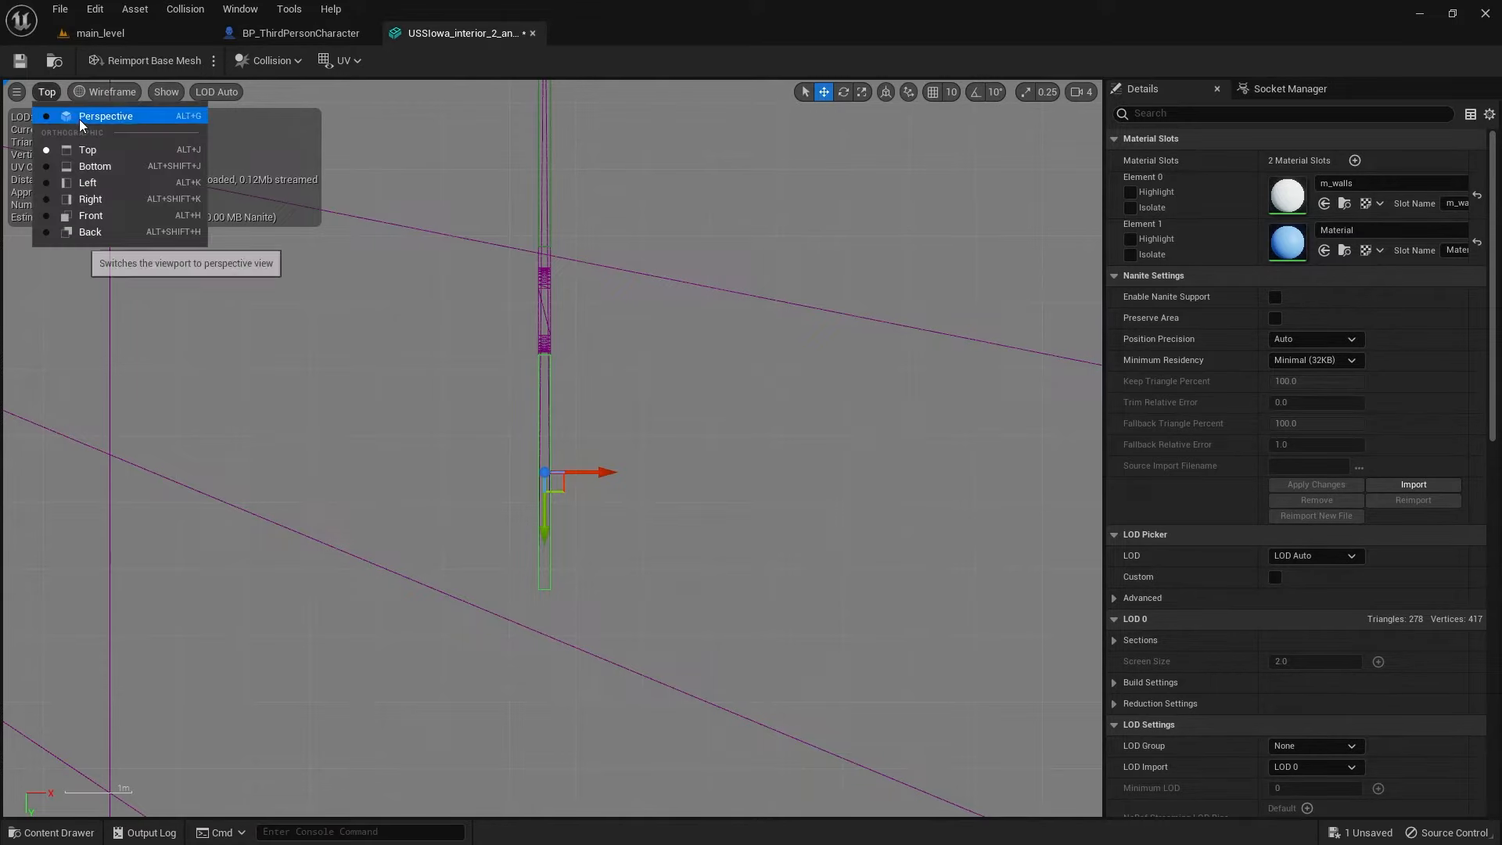
{"action": "left_click", "coordinate": [79, 119]}
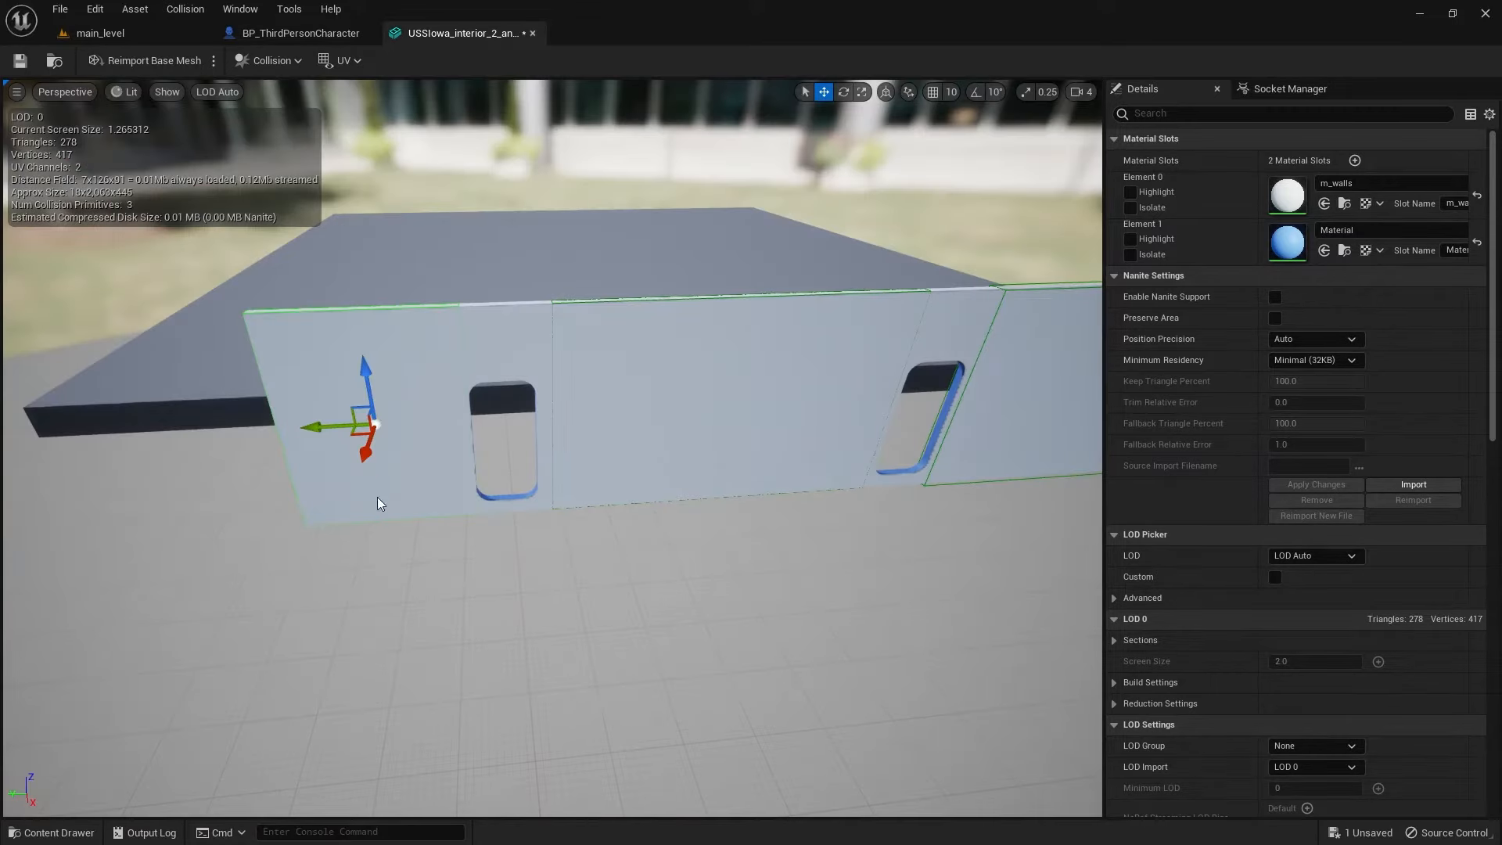
{"action": "mouse_move", "coordinate": [448, 573]}
{"action": "left_mouse_down"}
{"action": "mouse_move", "coordinate": [469, 575]}
{"action": "mouse_move", "coordinate": [419, 578]}
{"action": "left_mouse_up"}
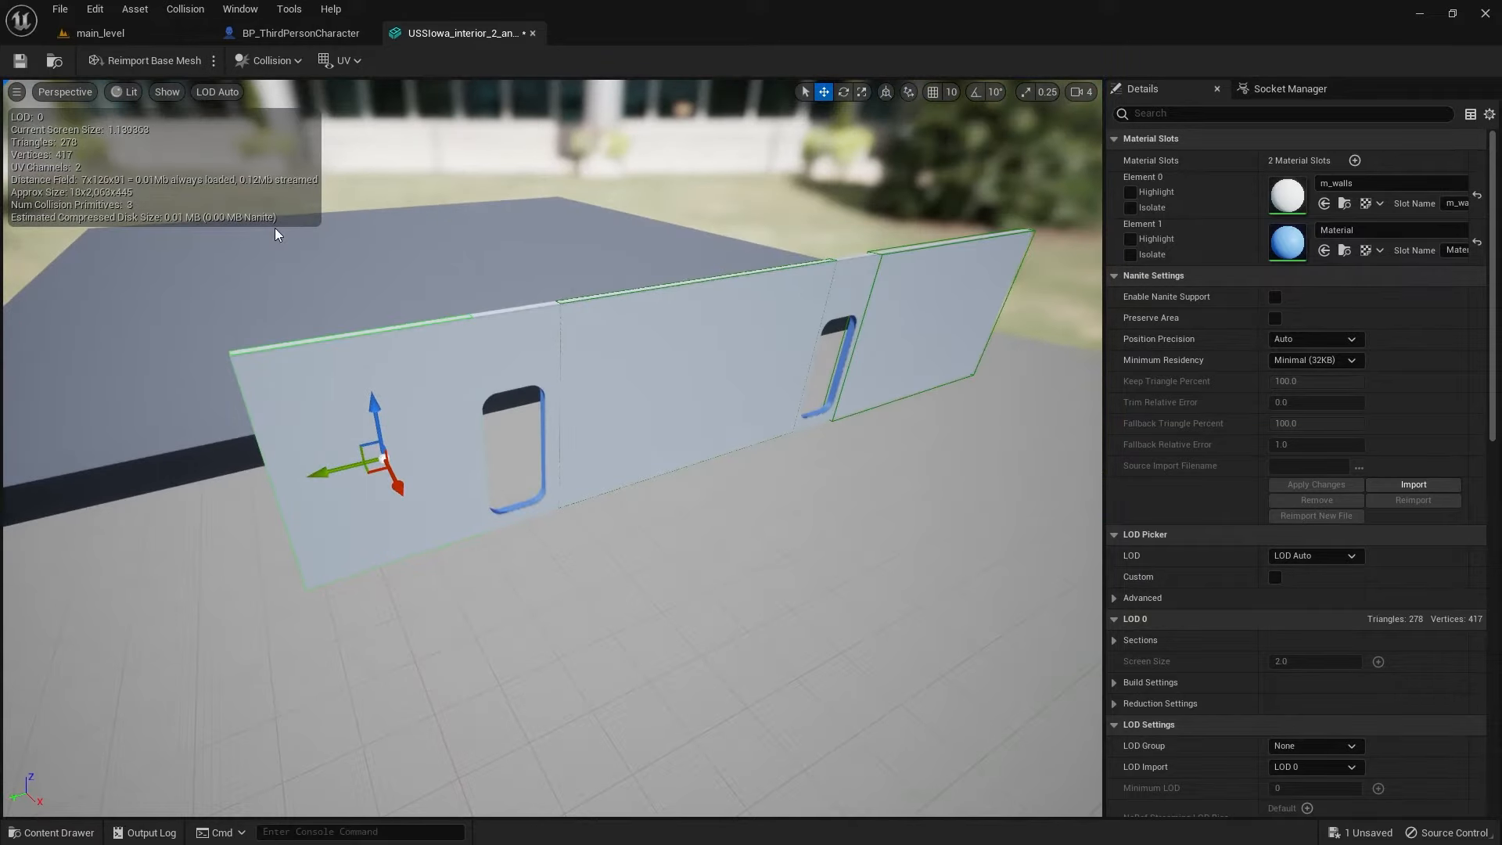
{"action": "left_click", "coordinate": [20, 63]}
Step: In main_level, uncheck the Collision show flag so the window wall displays without collision shapes
{"action": "left_click", "coordinate": [147, 35]}
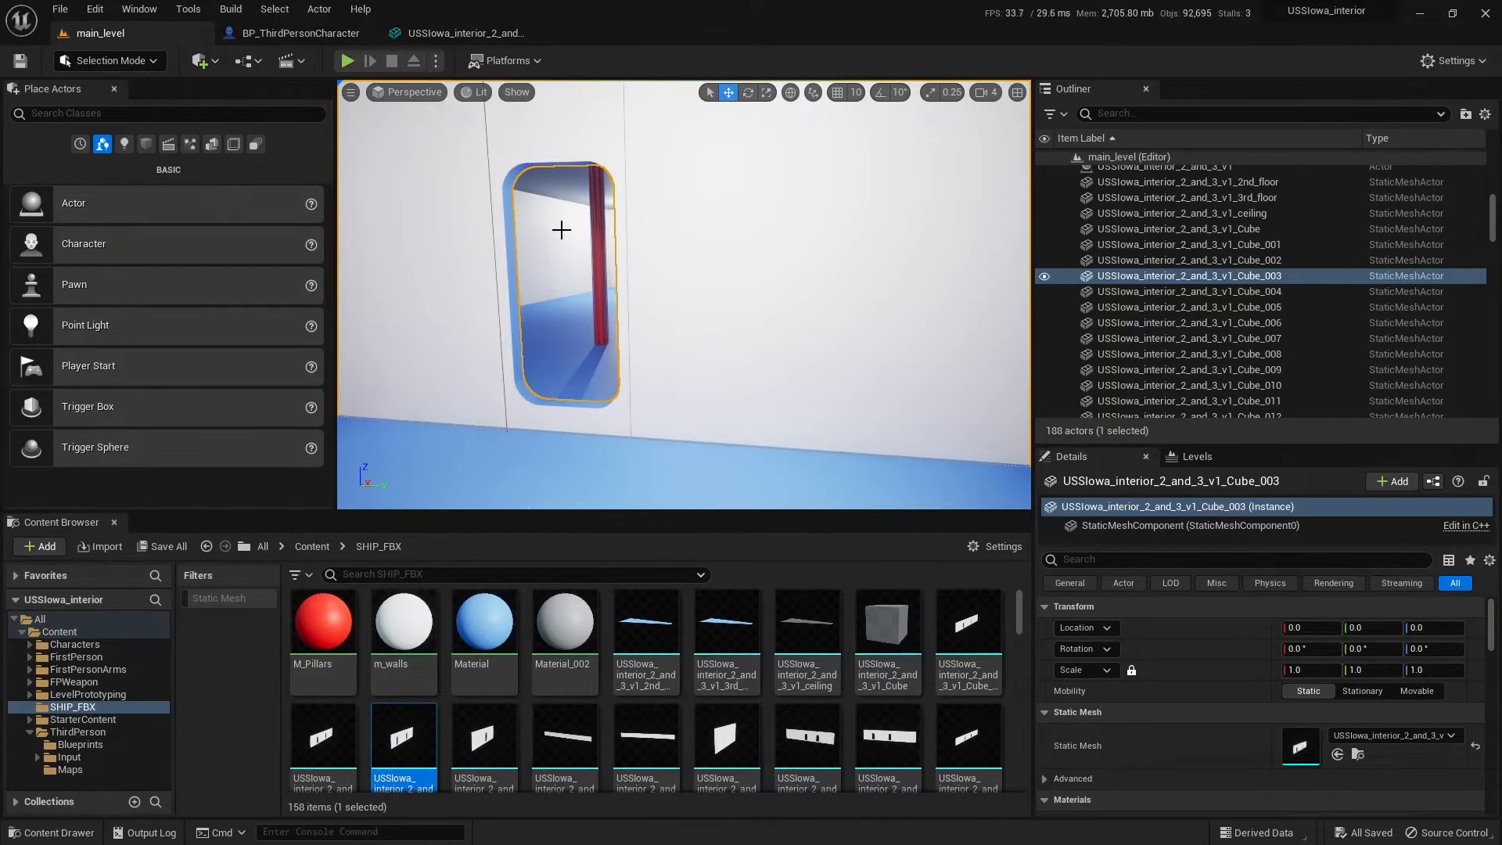
{"action": "left_click", "coordinate": [518, 93]}
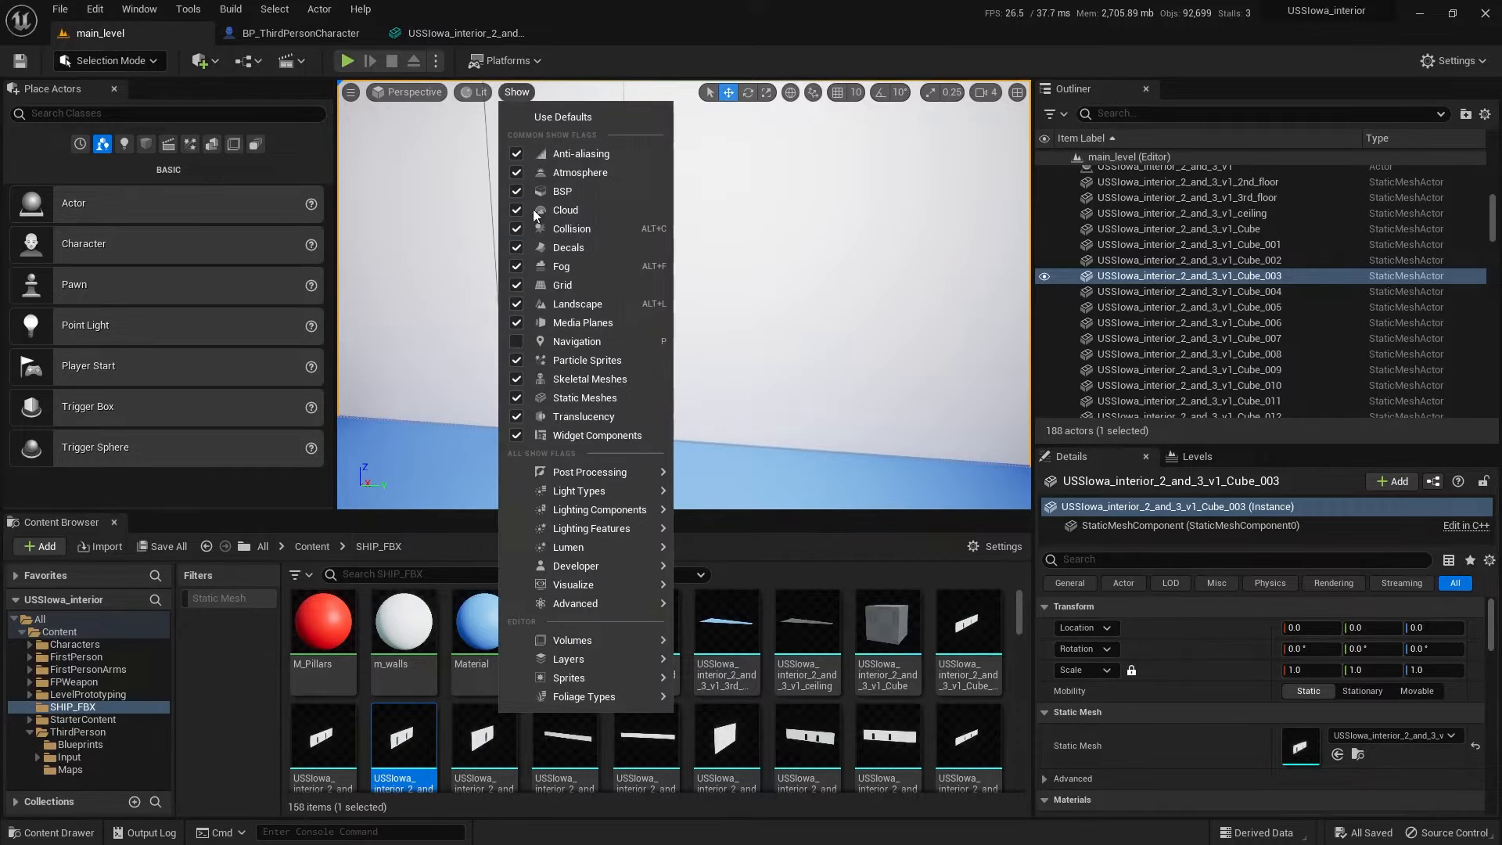
{"action": "left_click", "coordinate": [514, 230]}
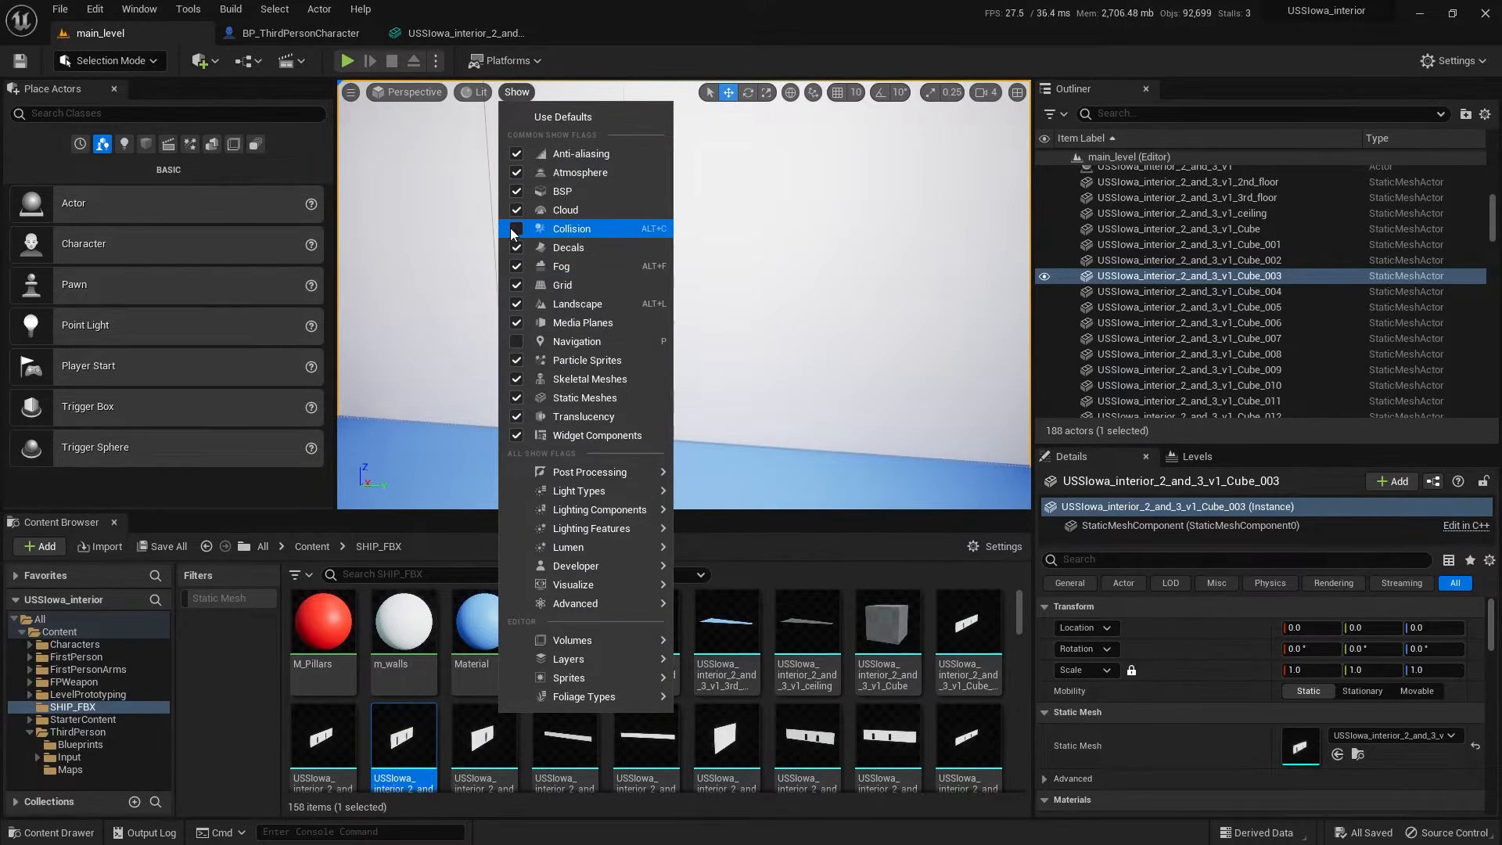
{"action": "left_click", "coordinate": [742, 241]}
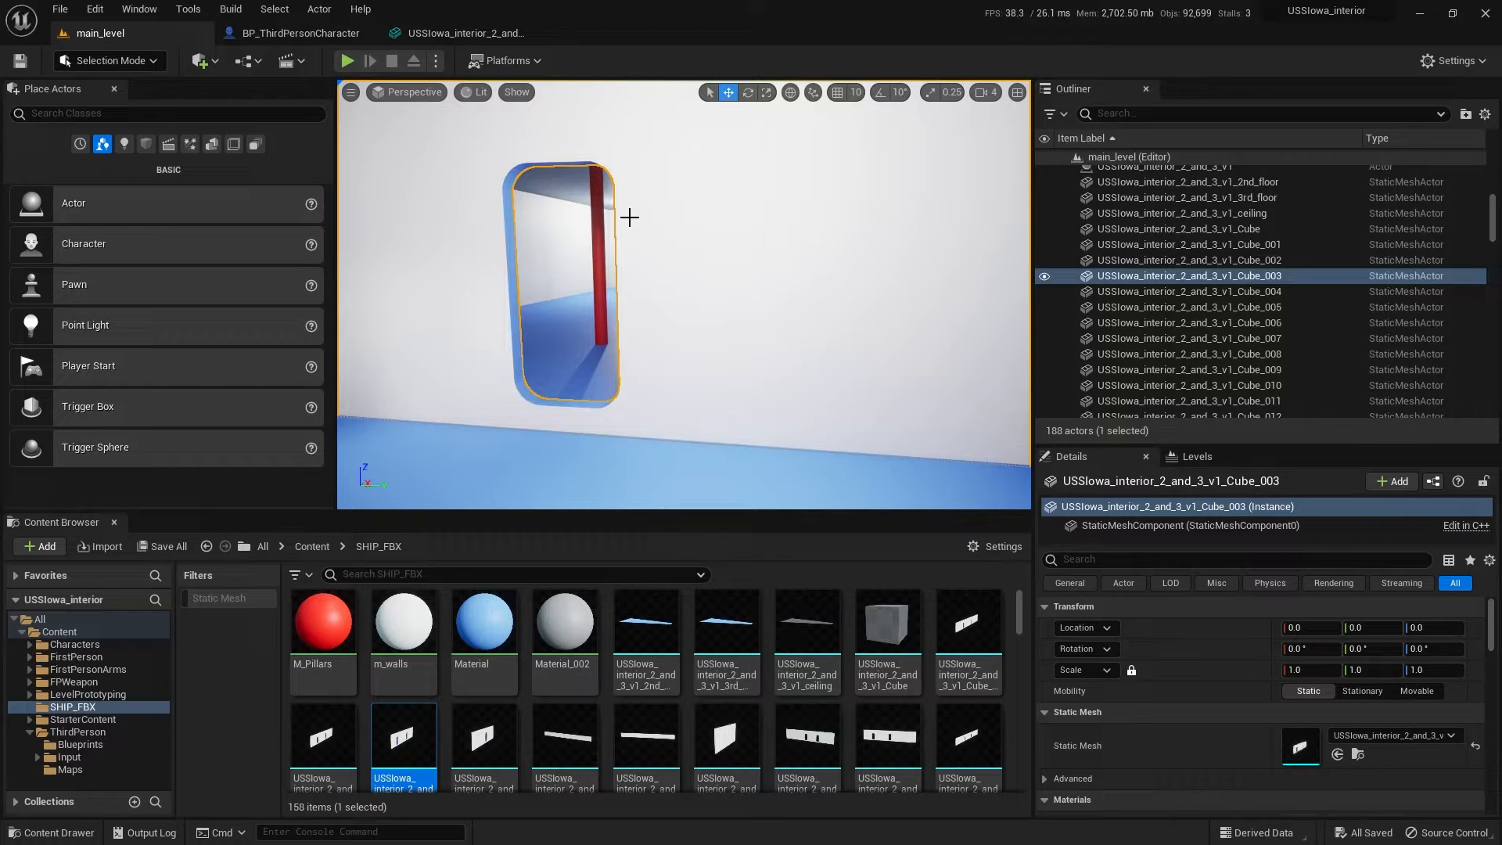
{"action": "left_click", "coordinate": [513, 91]}
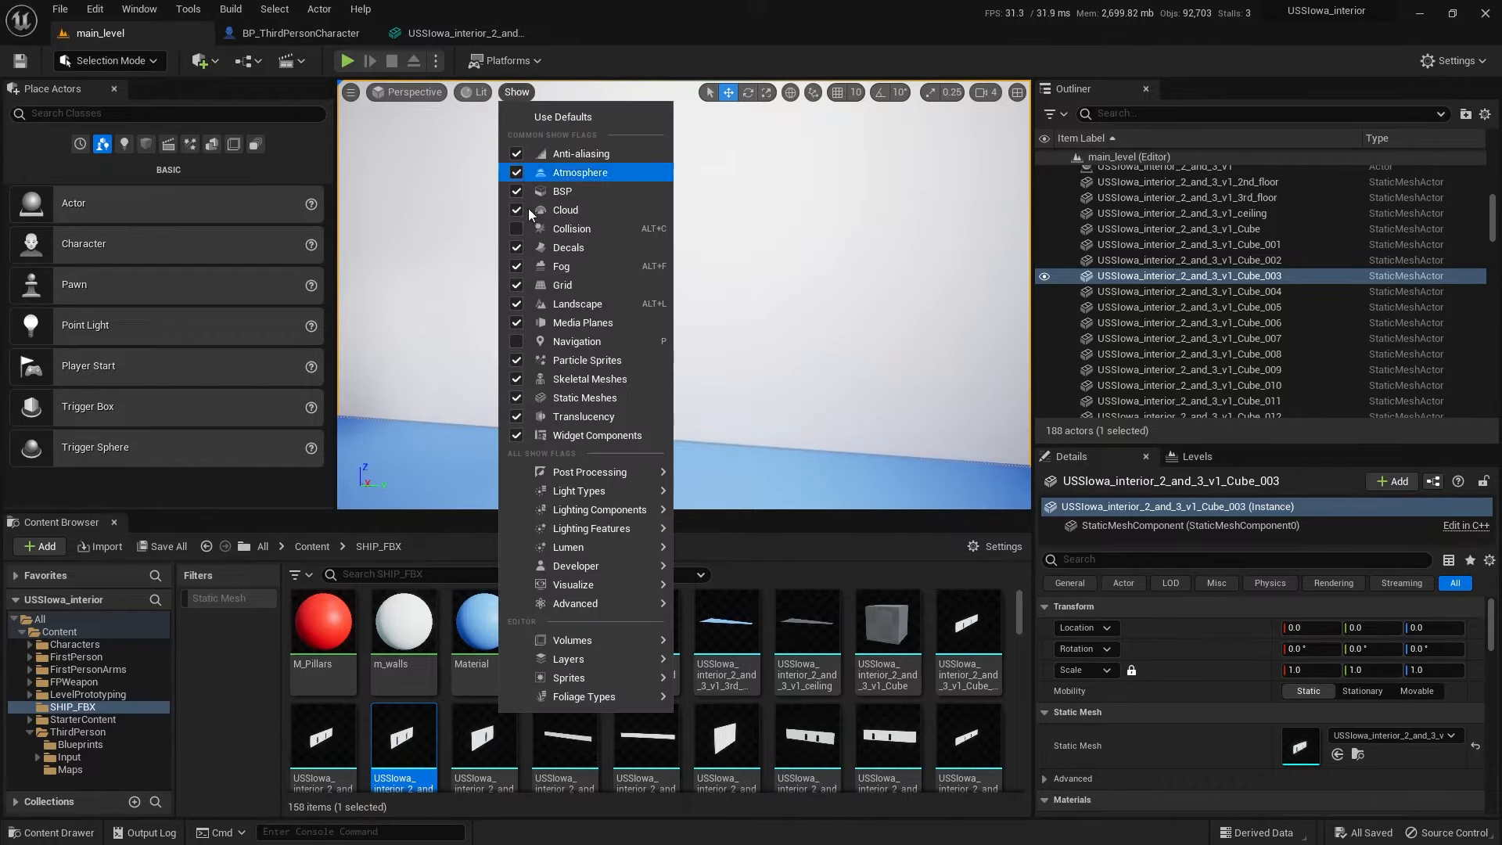
{"action": "left_click", "coordinate": [537, 282]}
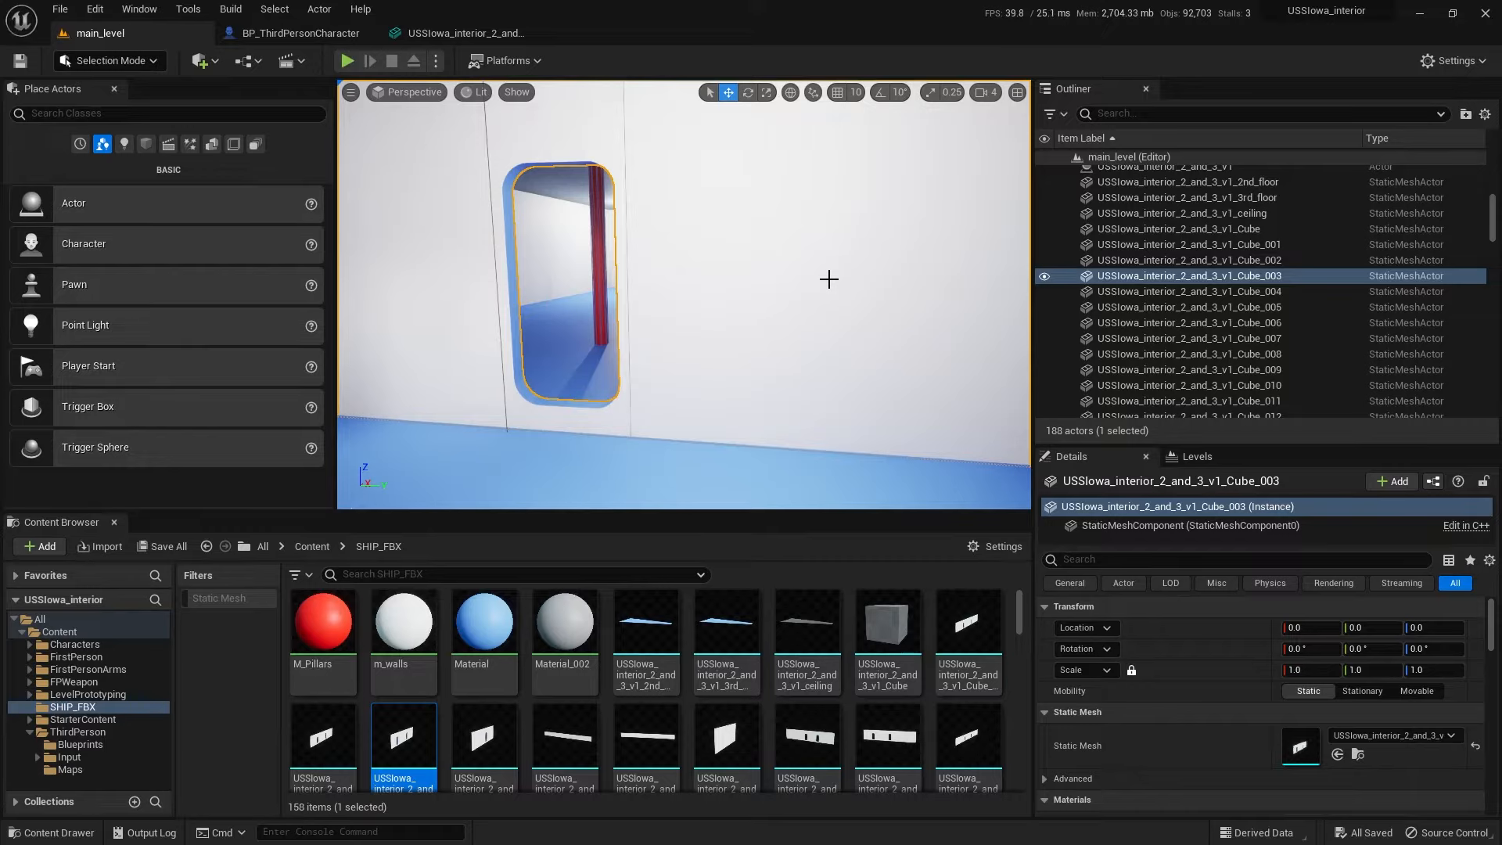
{"action": "key", "text": "alt+p"}
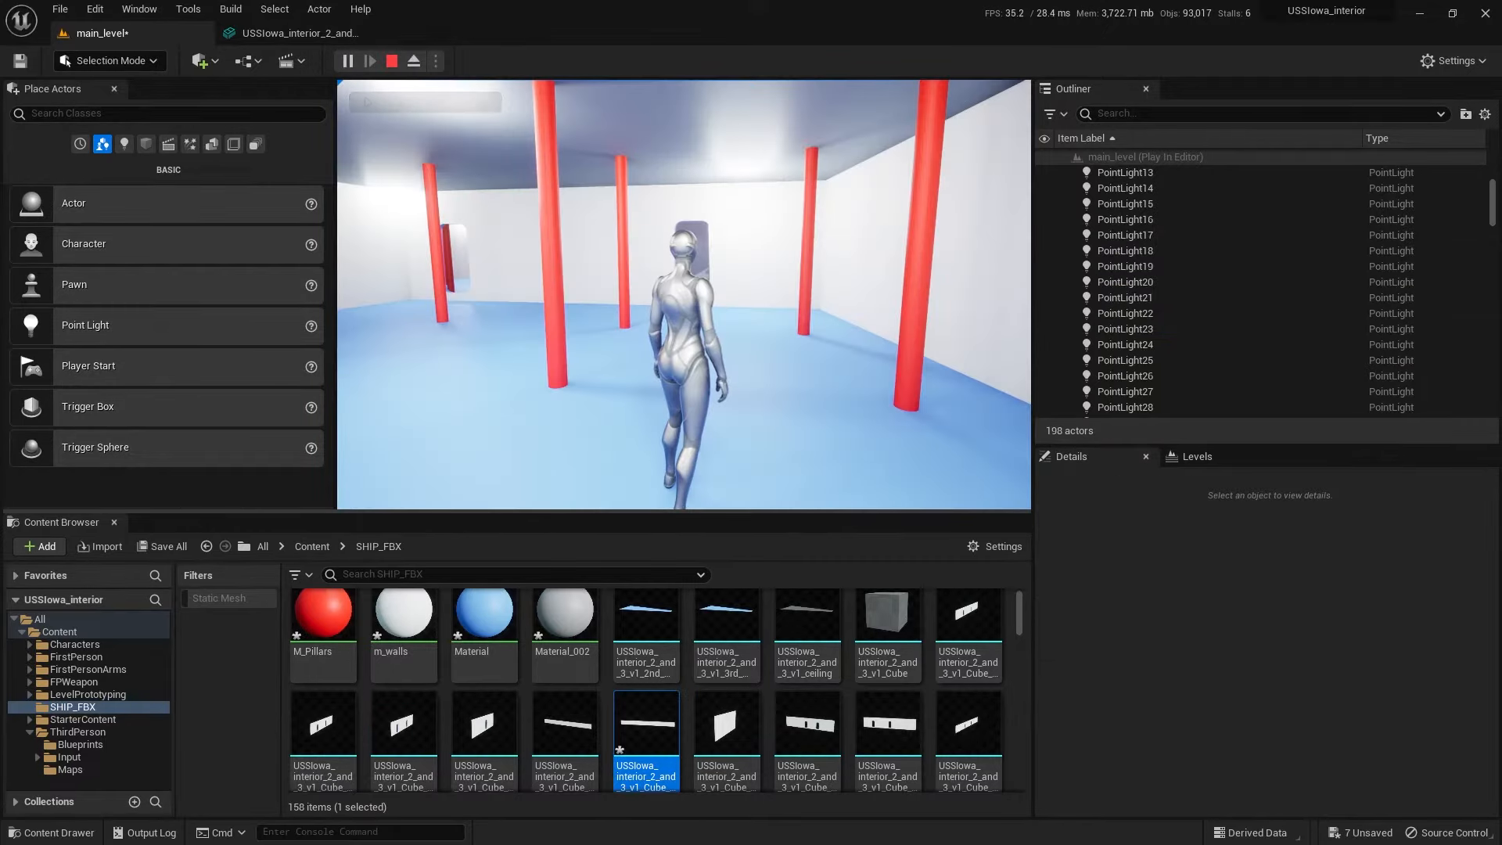
{"action": "key", "text": "w"}
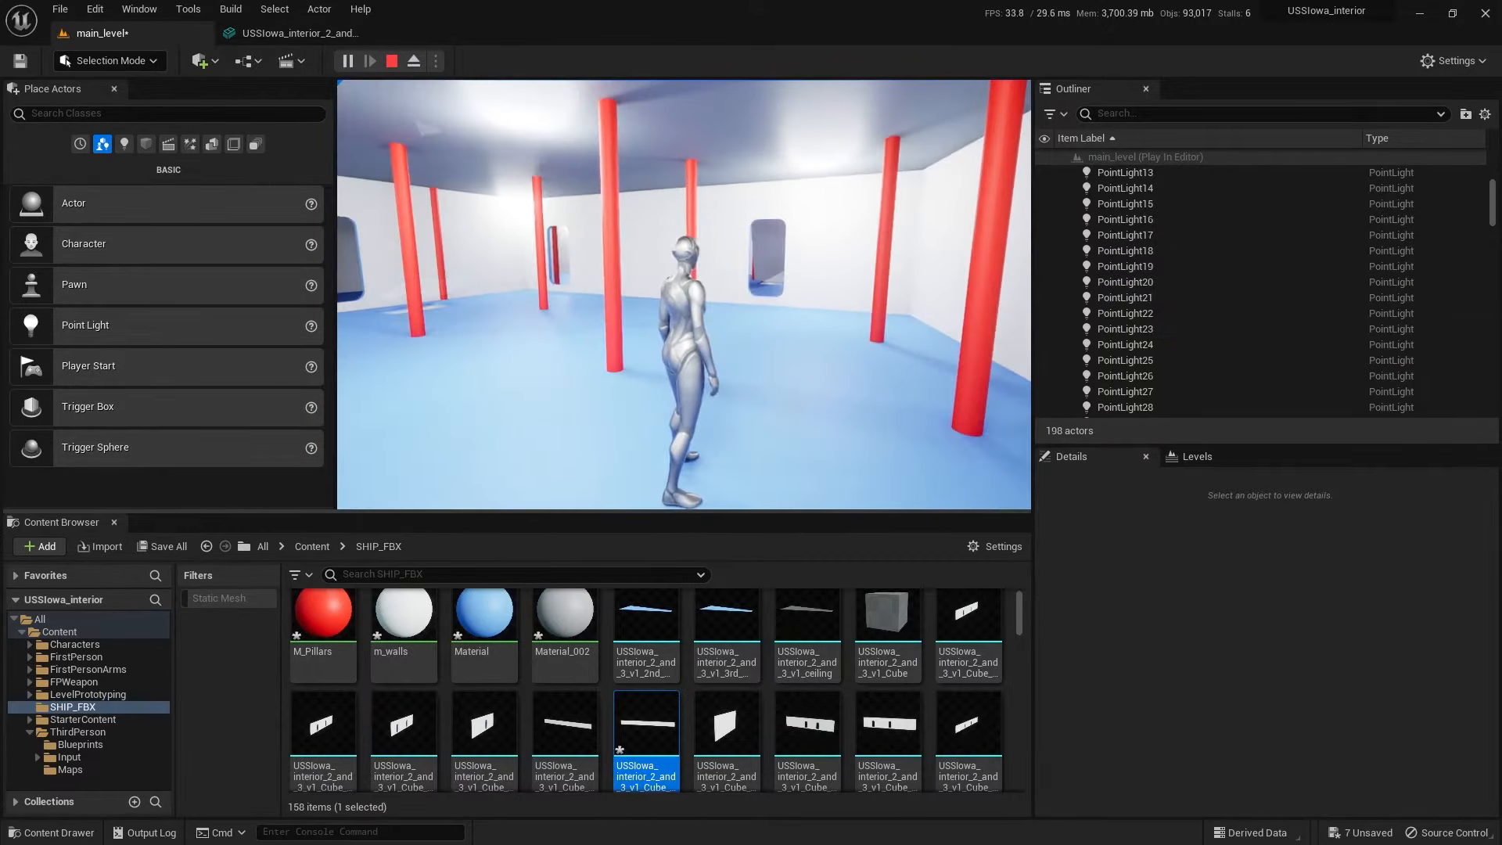
{"action": "key", "text": "w"}
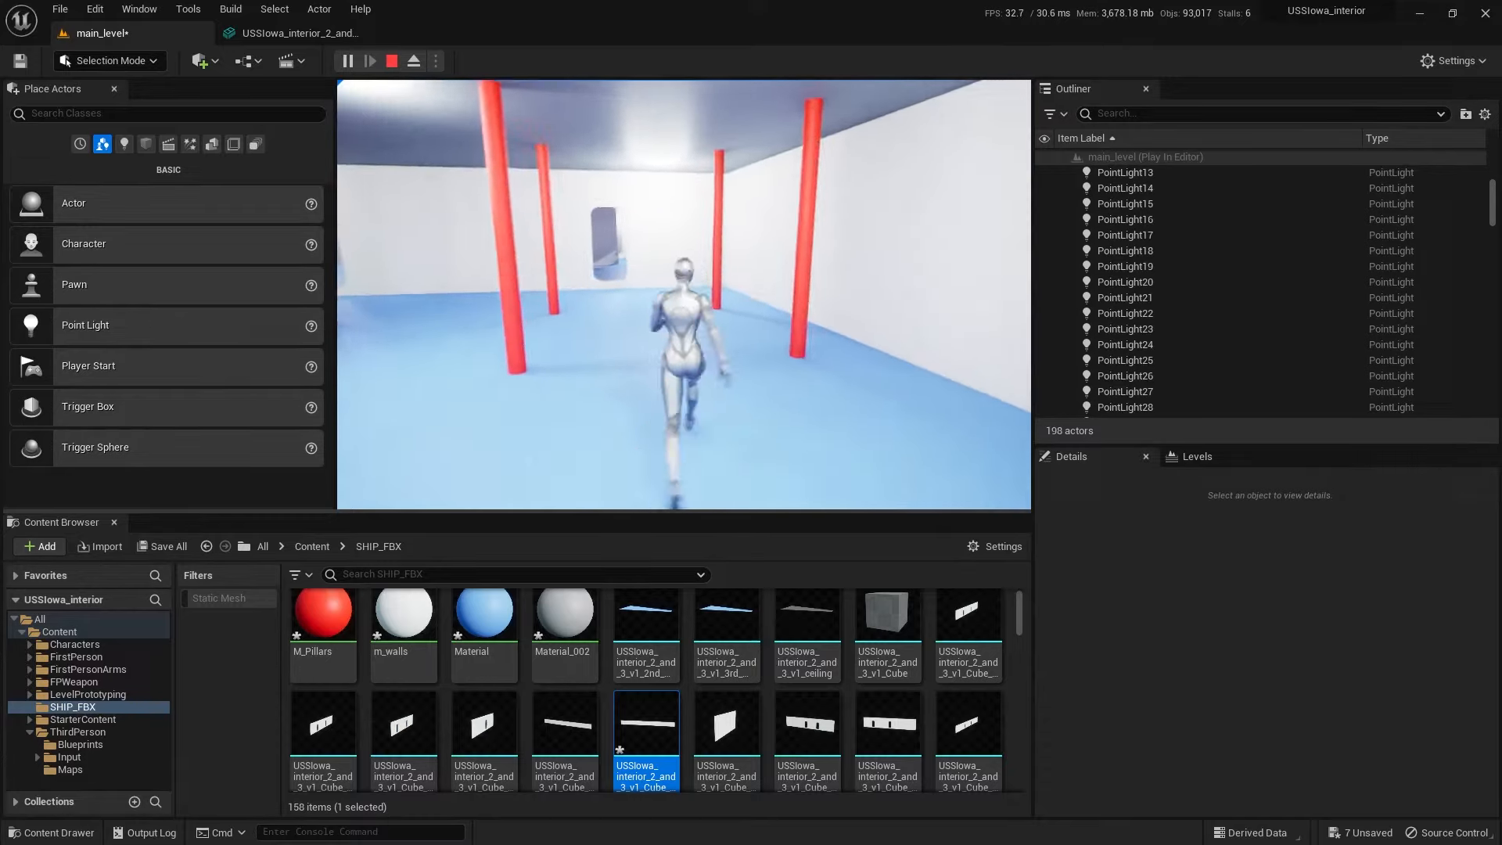
{"action": "key", "text": "w"}
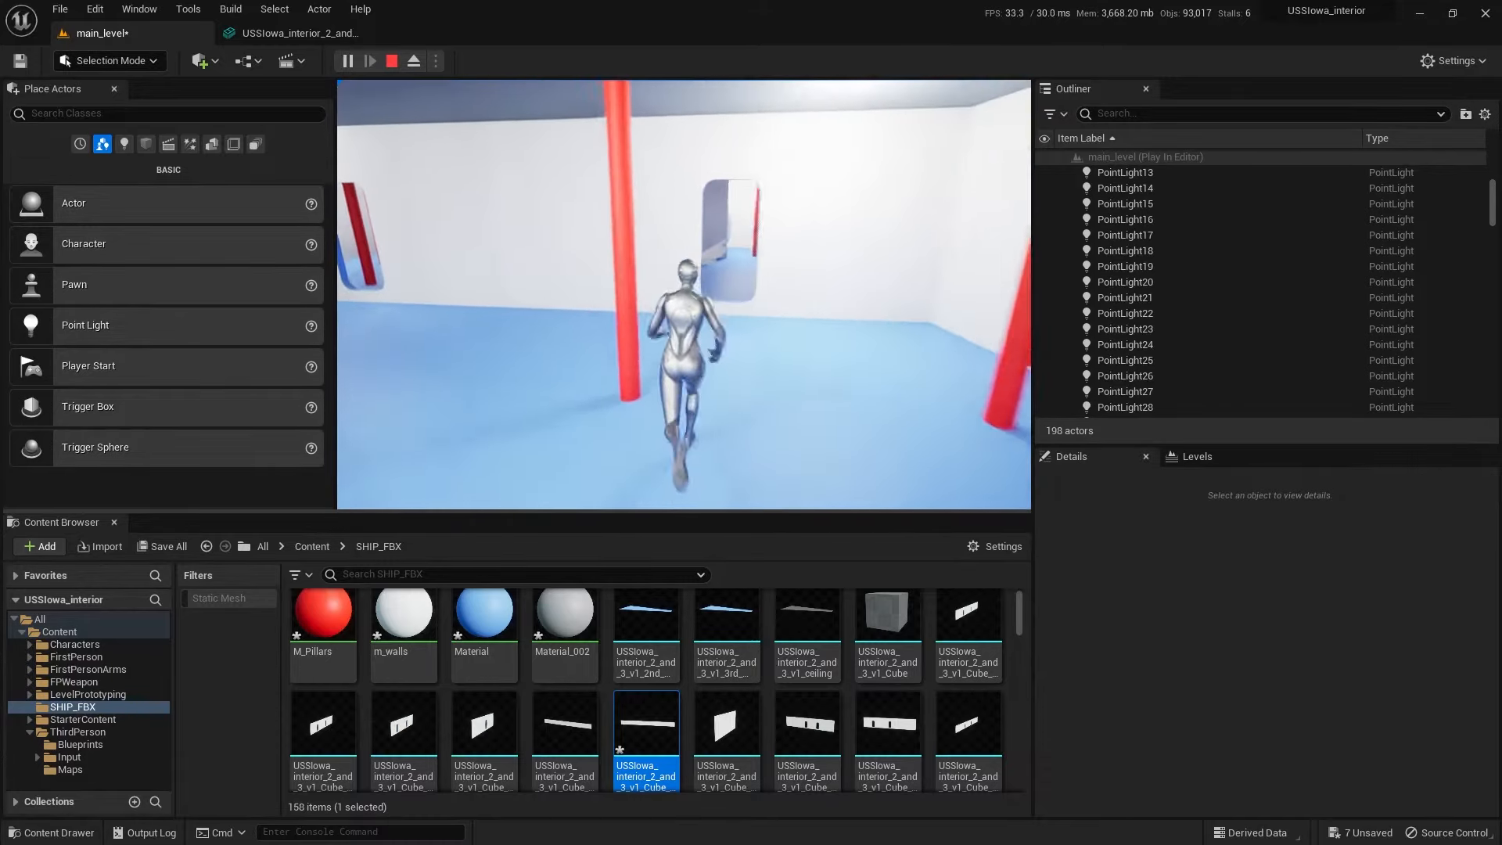
{"action": "key", "text": "w"}
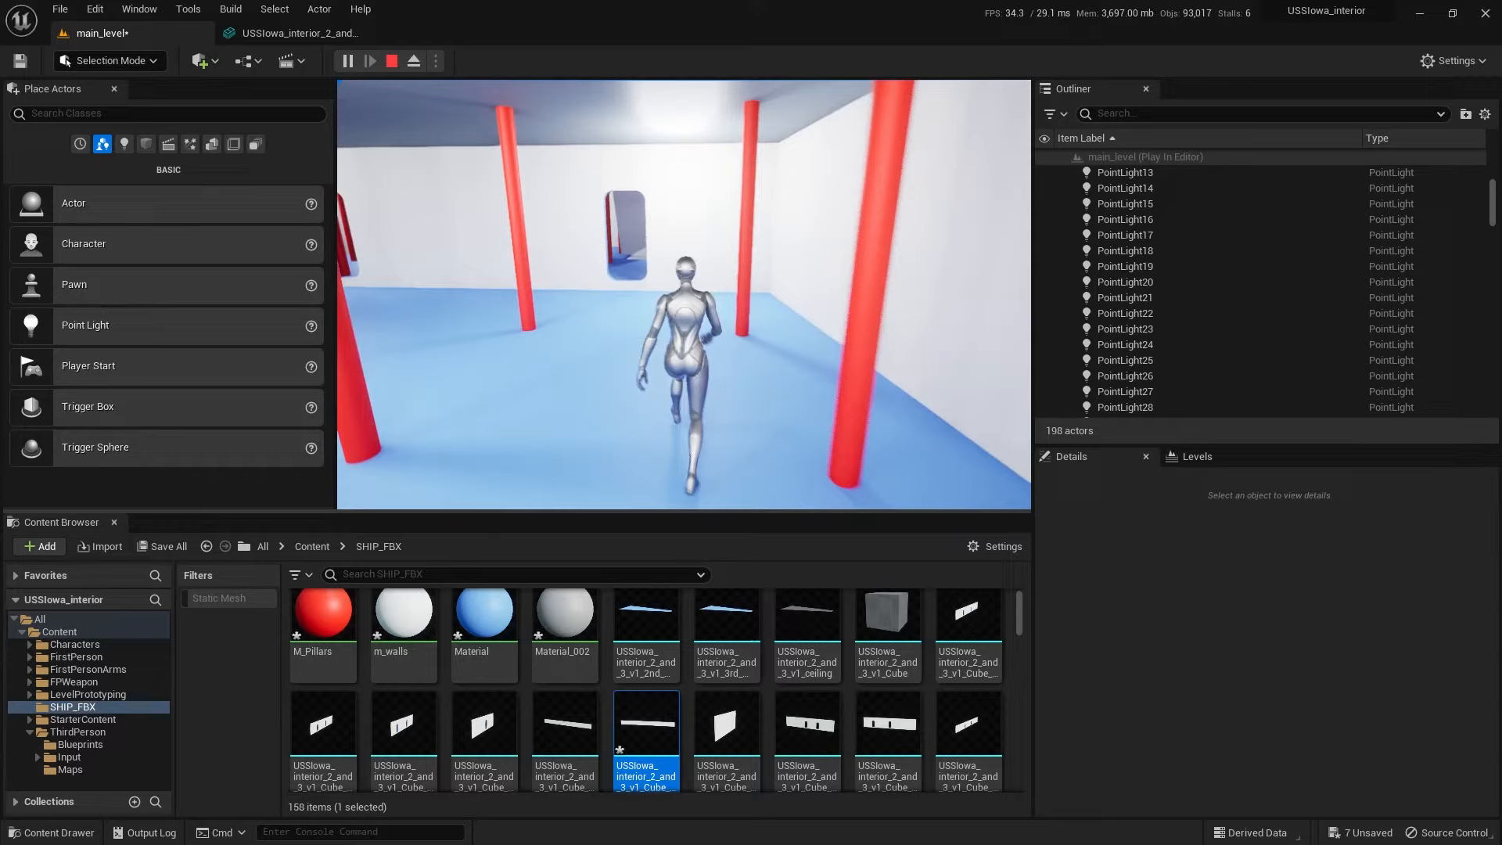
{"action": "key", "text": "w"}
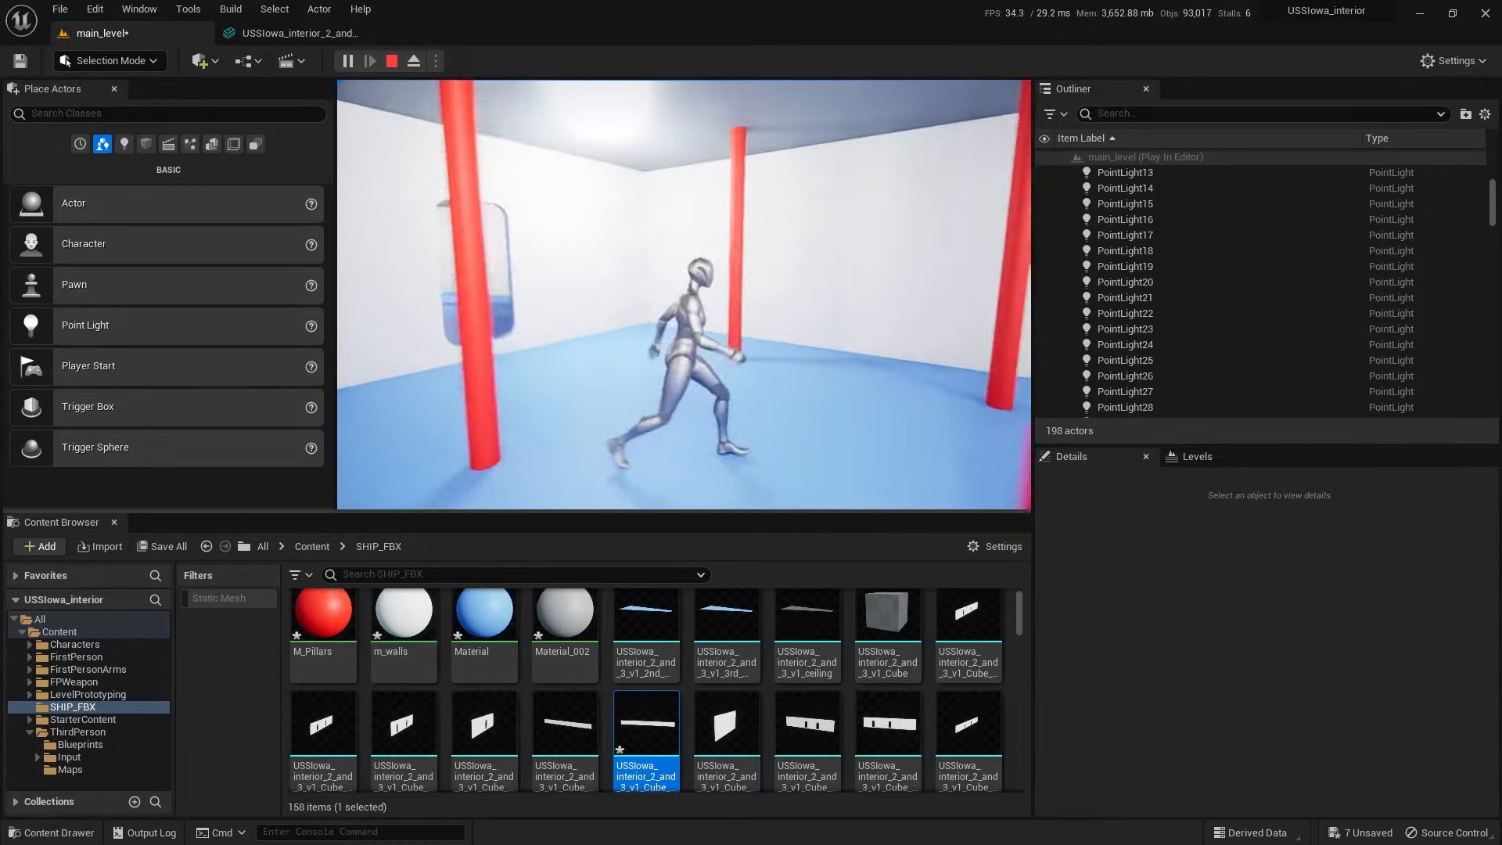
{"action": "key", "text": "w"}
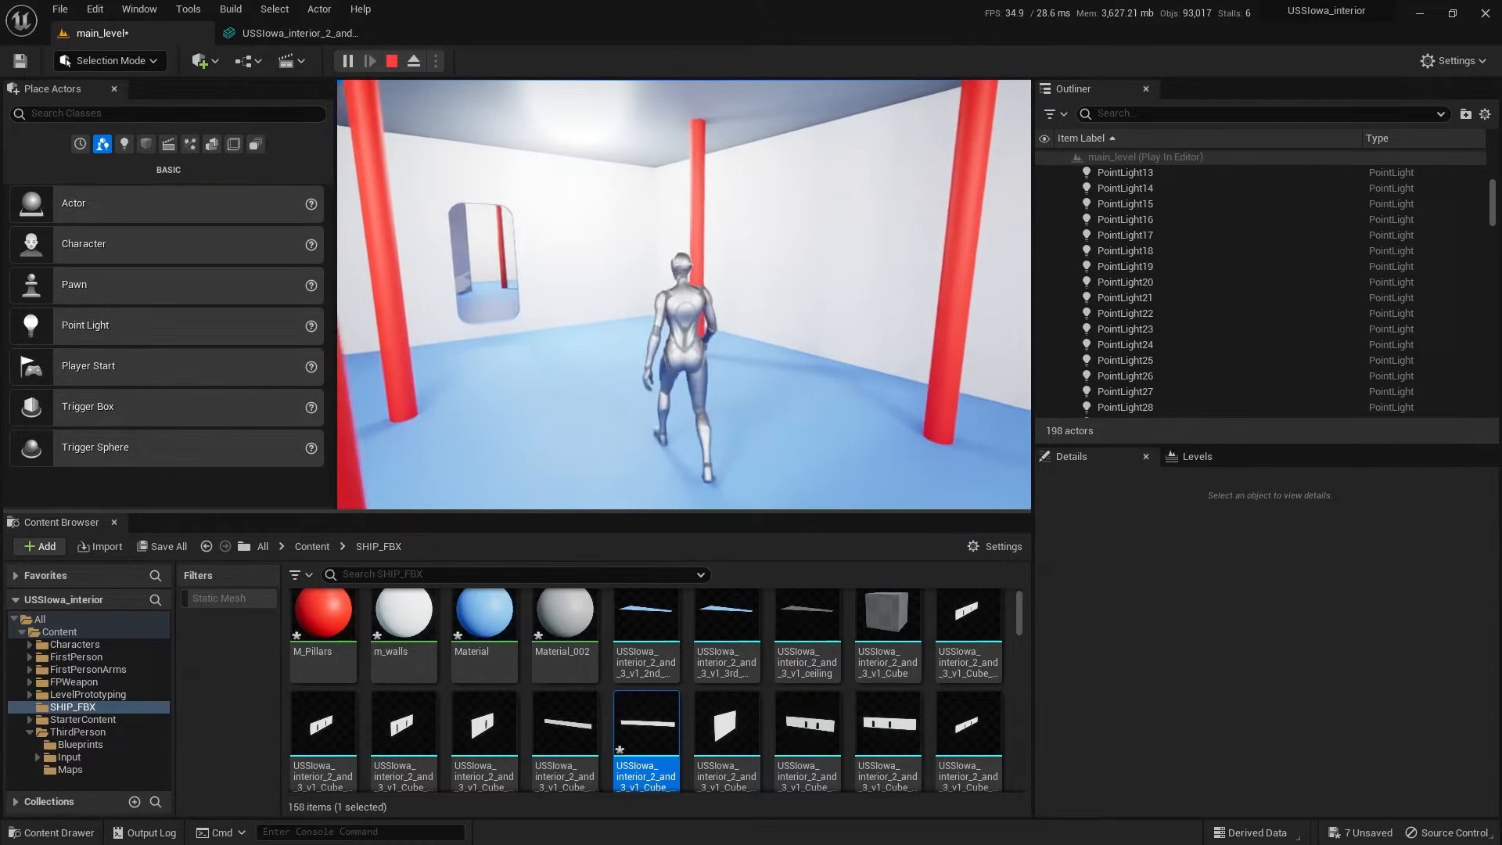
{"action": "key", "text": "w"}
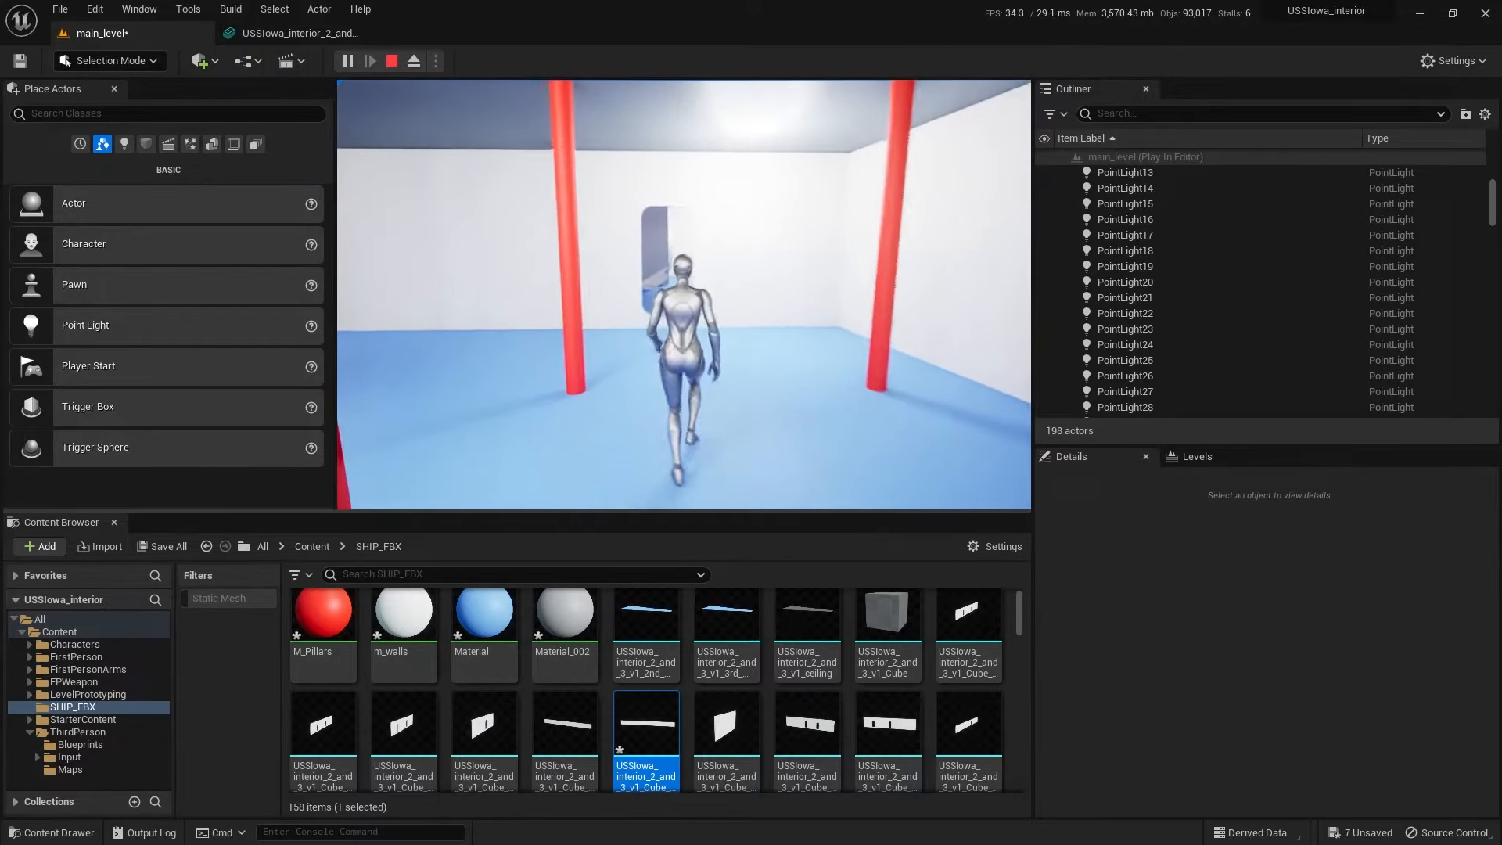
{"action": "key", "text": "d"}
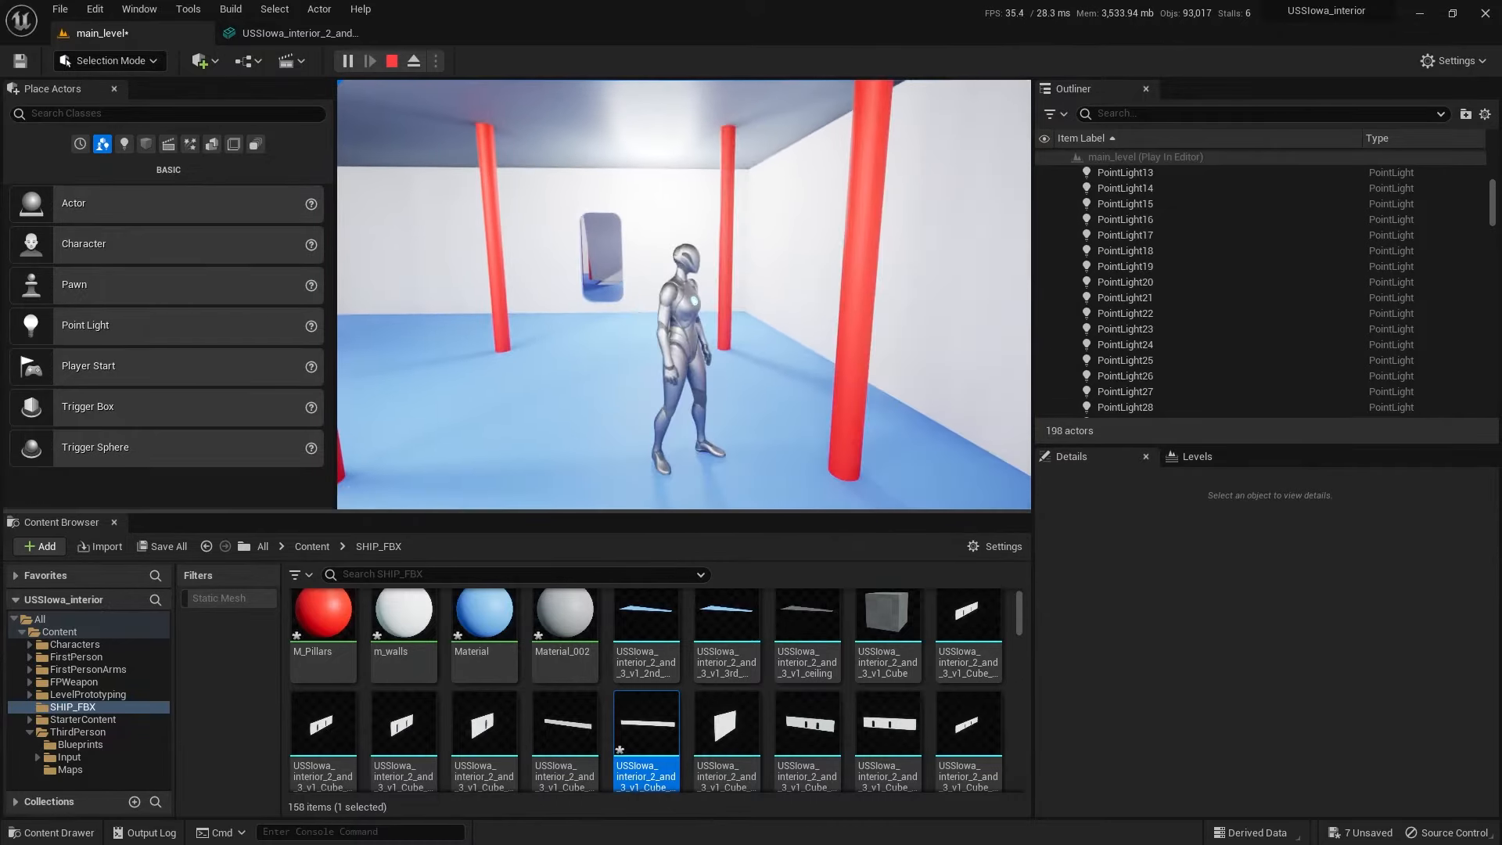
{"action": "key", "text": "w"}
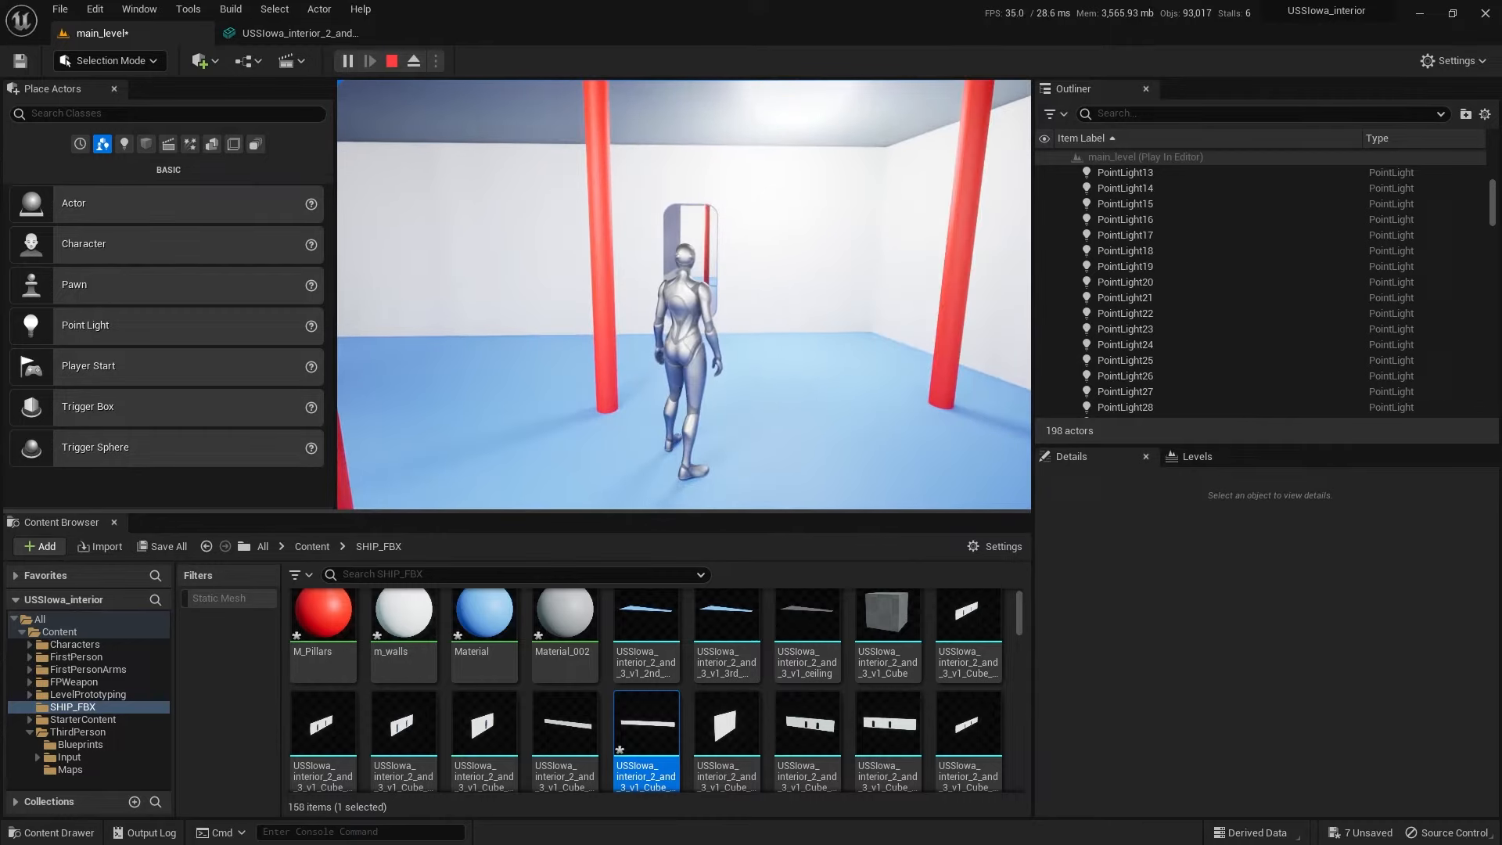
{"action": "key", "text": "Escape"}
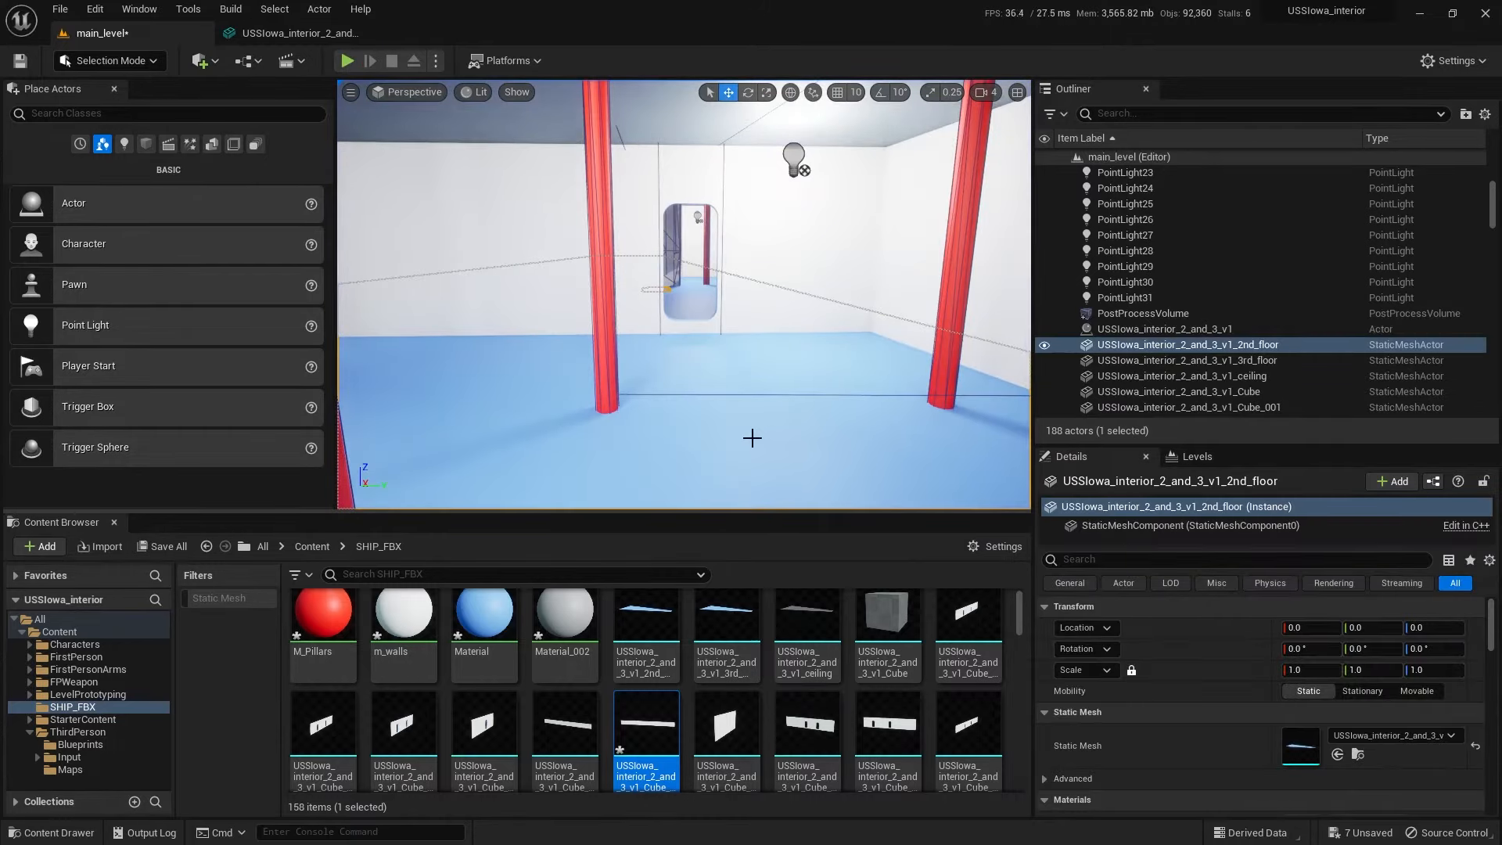
{"action": "right_click_drag", "start_coordinate": [729, 427], "coordinate": [799, 427]}
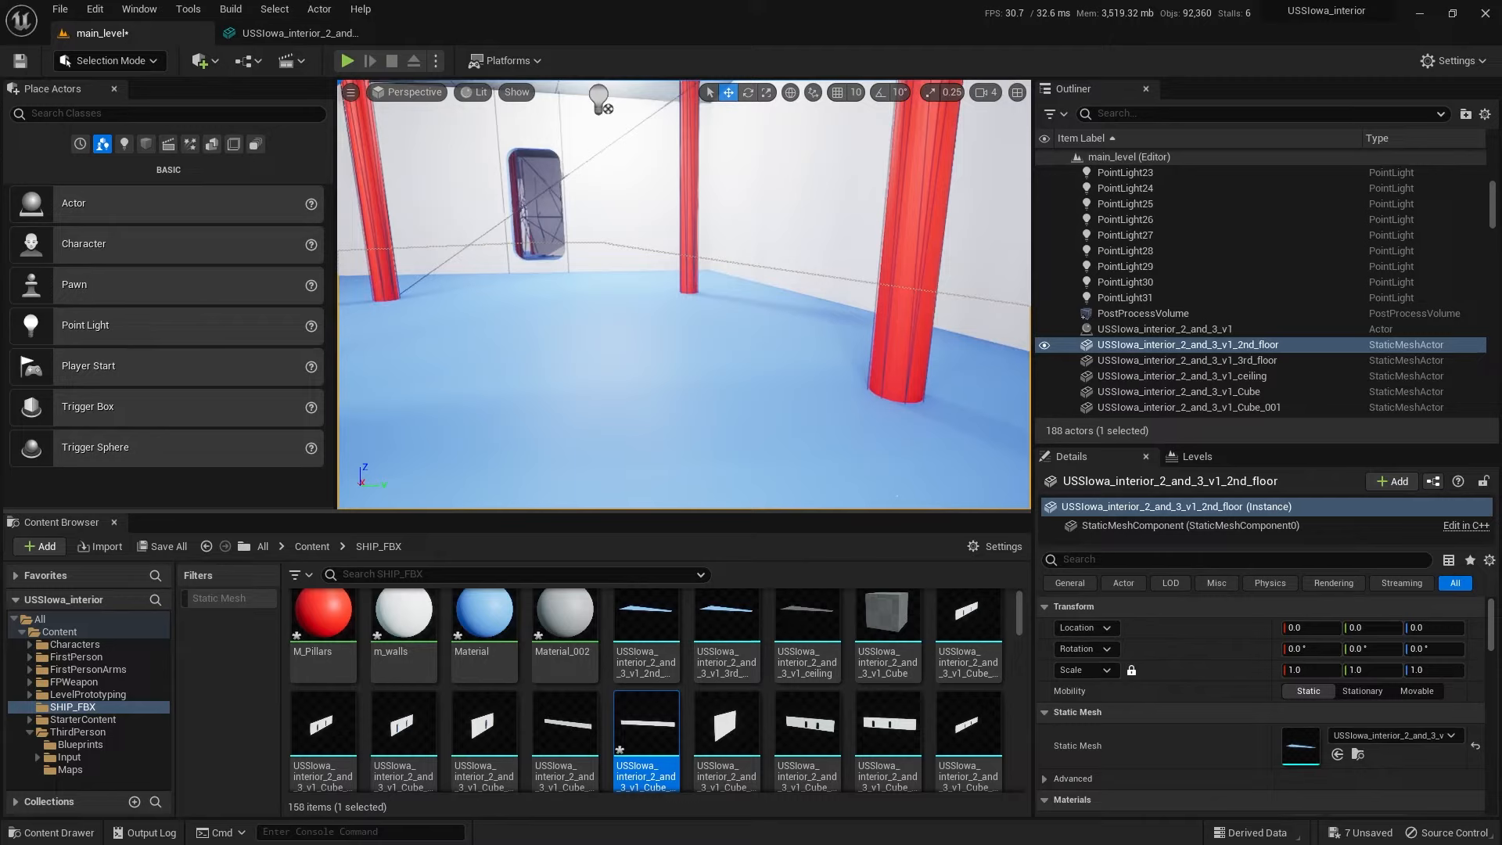
{"action": "right_click_drag", "start_coordinate": [794, 168], "coordinate": [794, 168]}
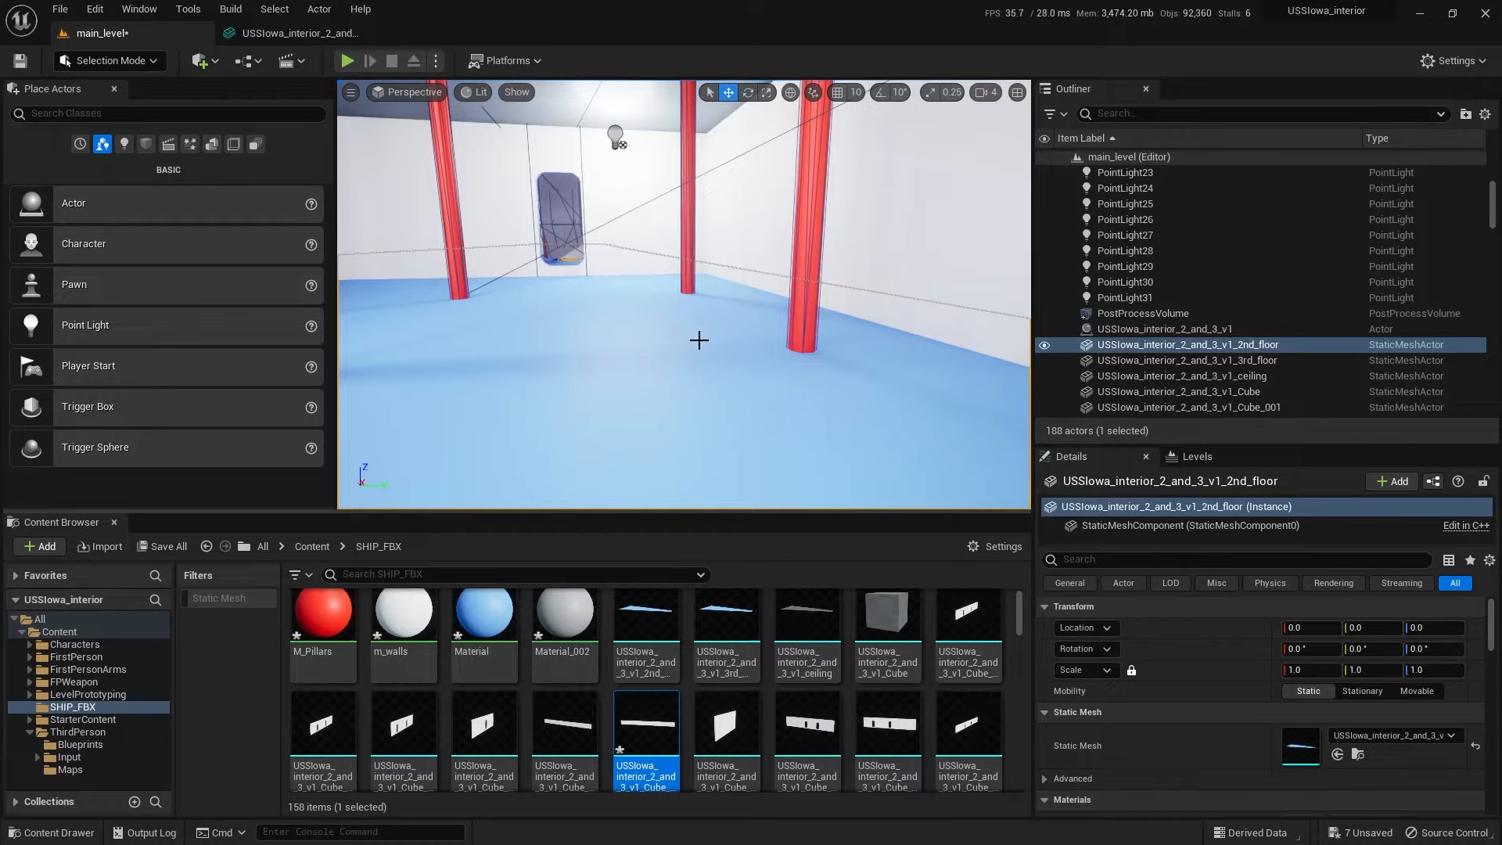
{"action": "right_click_drag", "start_coordinate": [698, 339], "coordinate": [699, 339]}
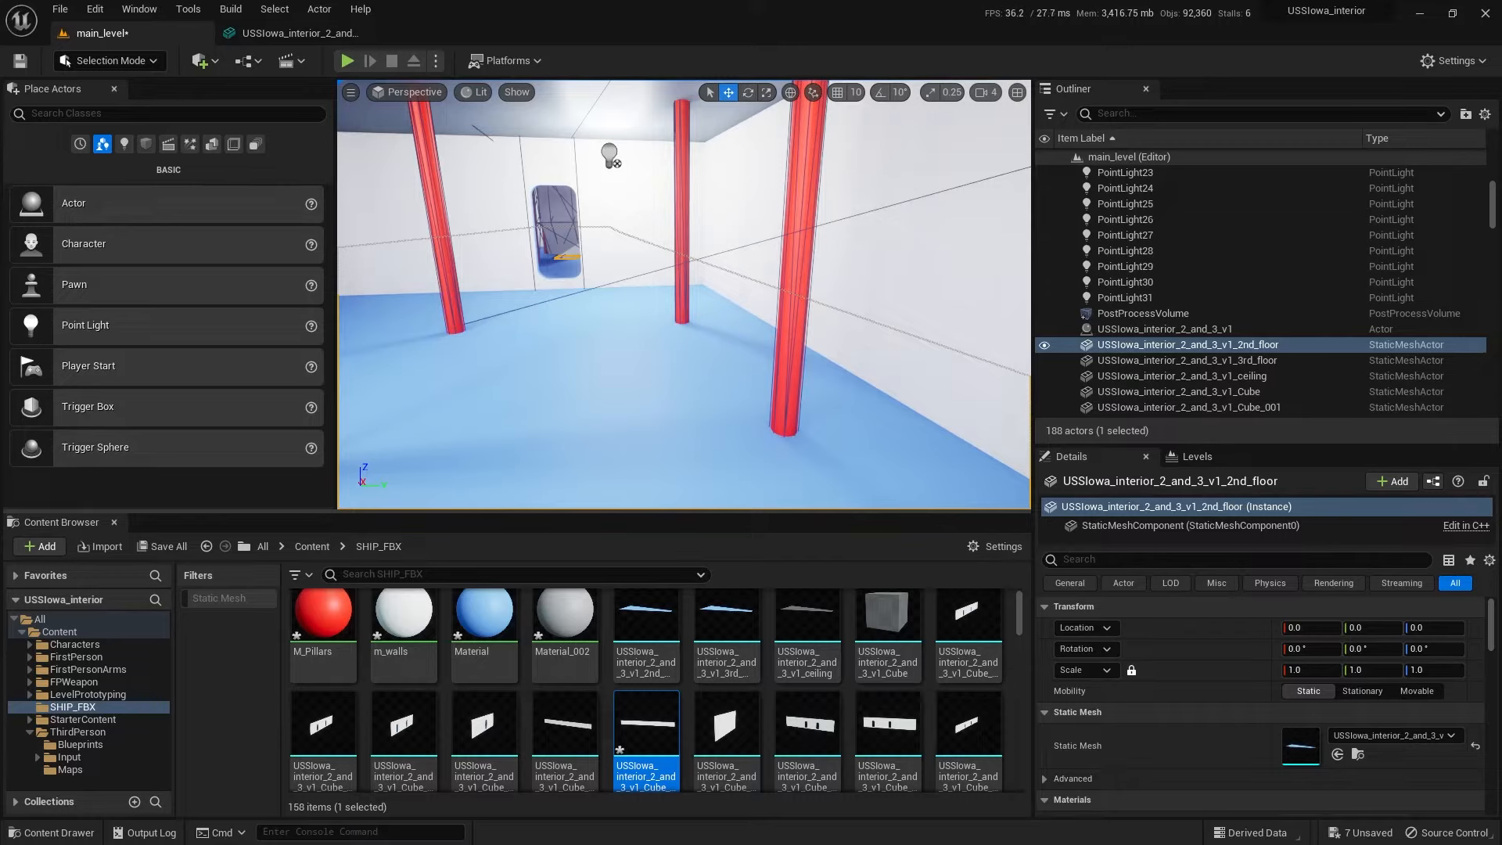
{"action": "left_click", "coordinate": [756, 219]}
{"action": "key", "text": "Delete"}
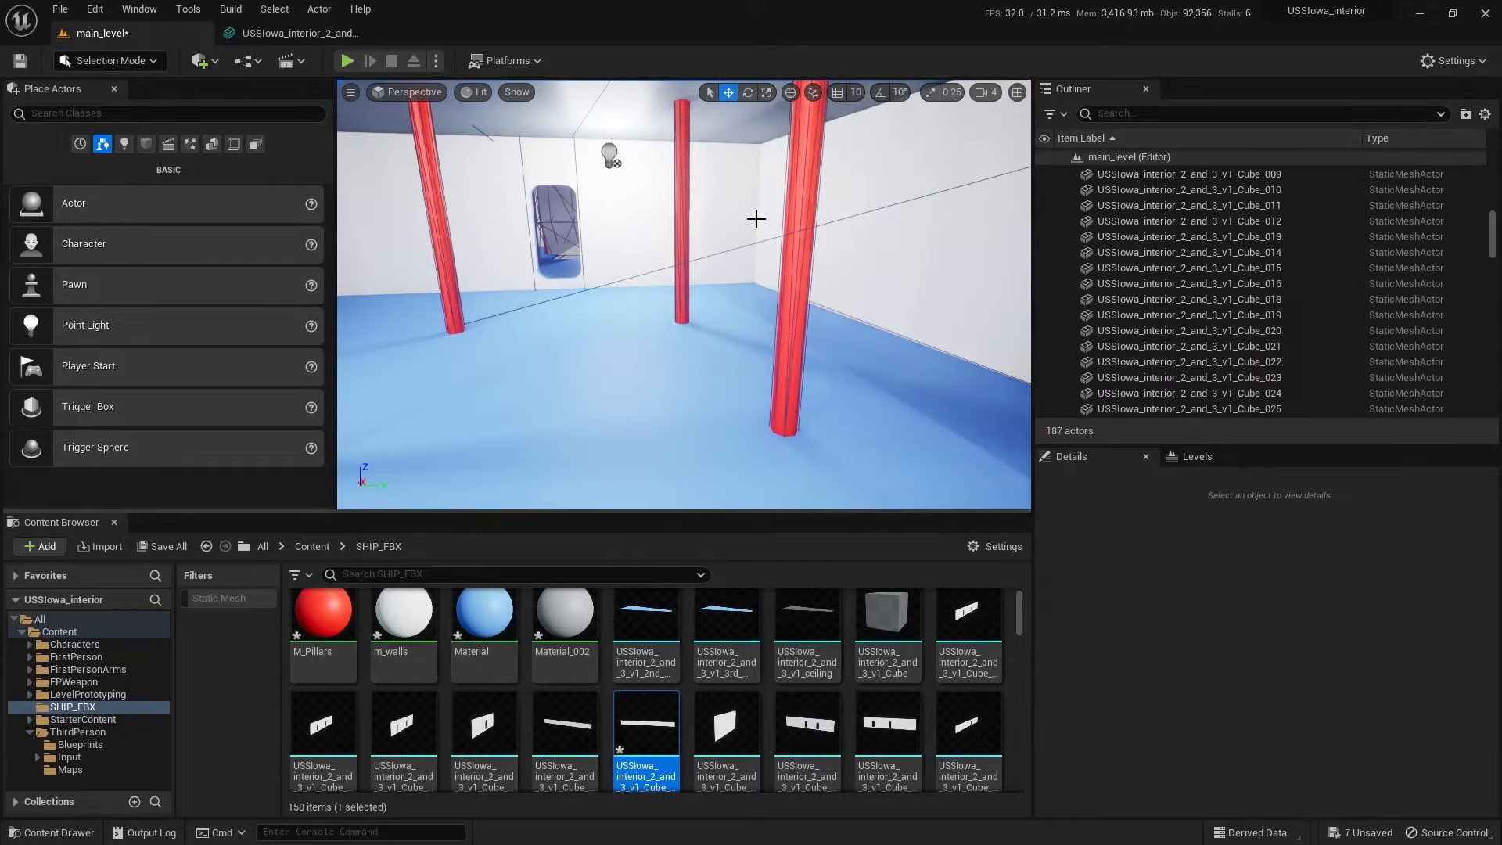
{"action": "left_click", "coordinate": [899, 262]}
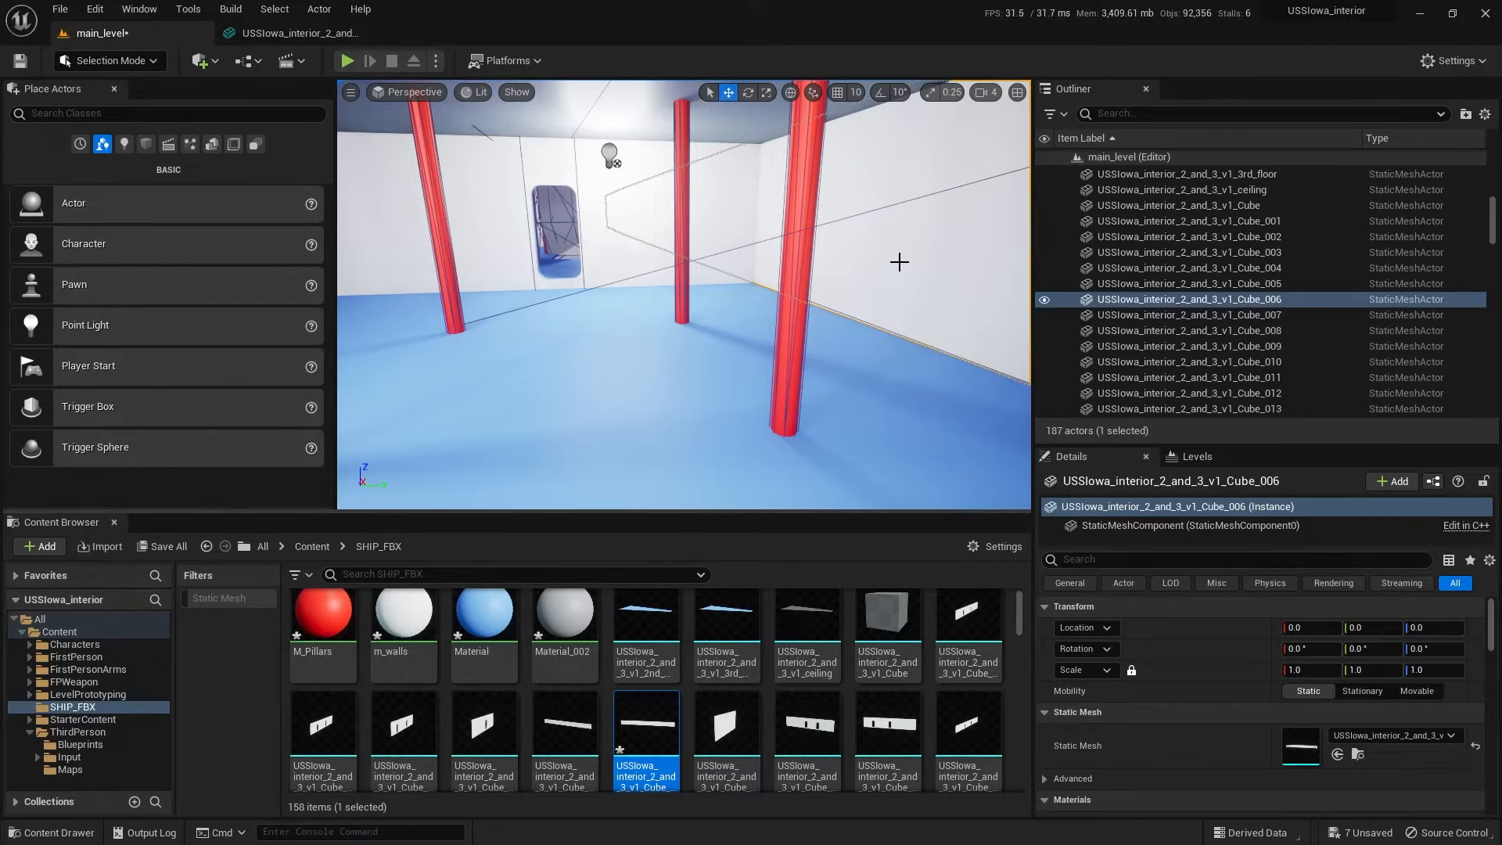
{"action": "key", "text": "Delete"}
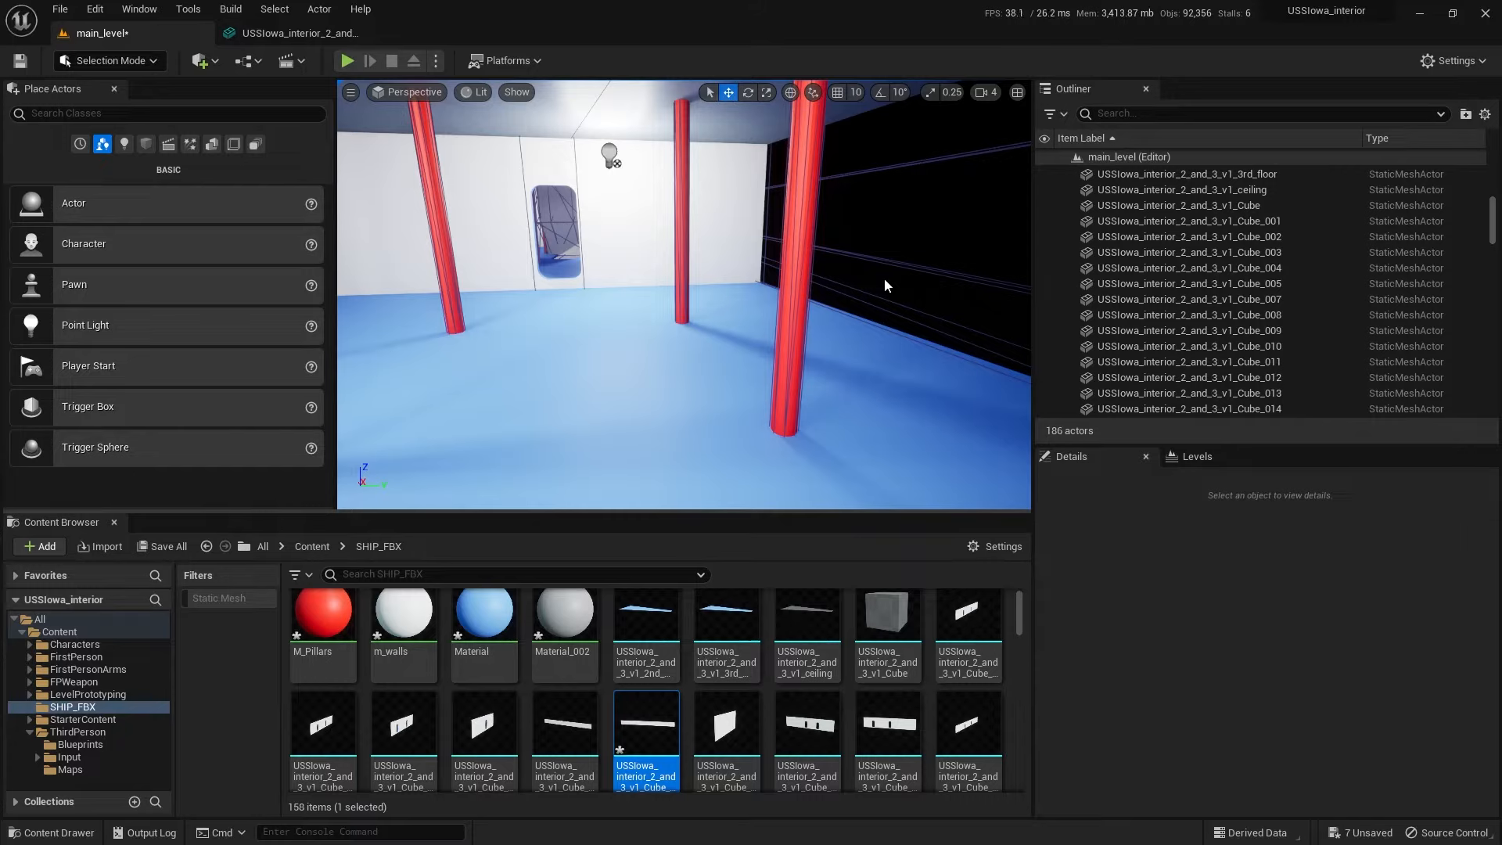
{"action": "key", "text": "ctrl+z"}
{"action": "key", "text": "ctrl+z"}
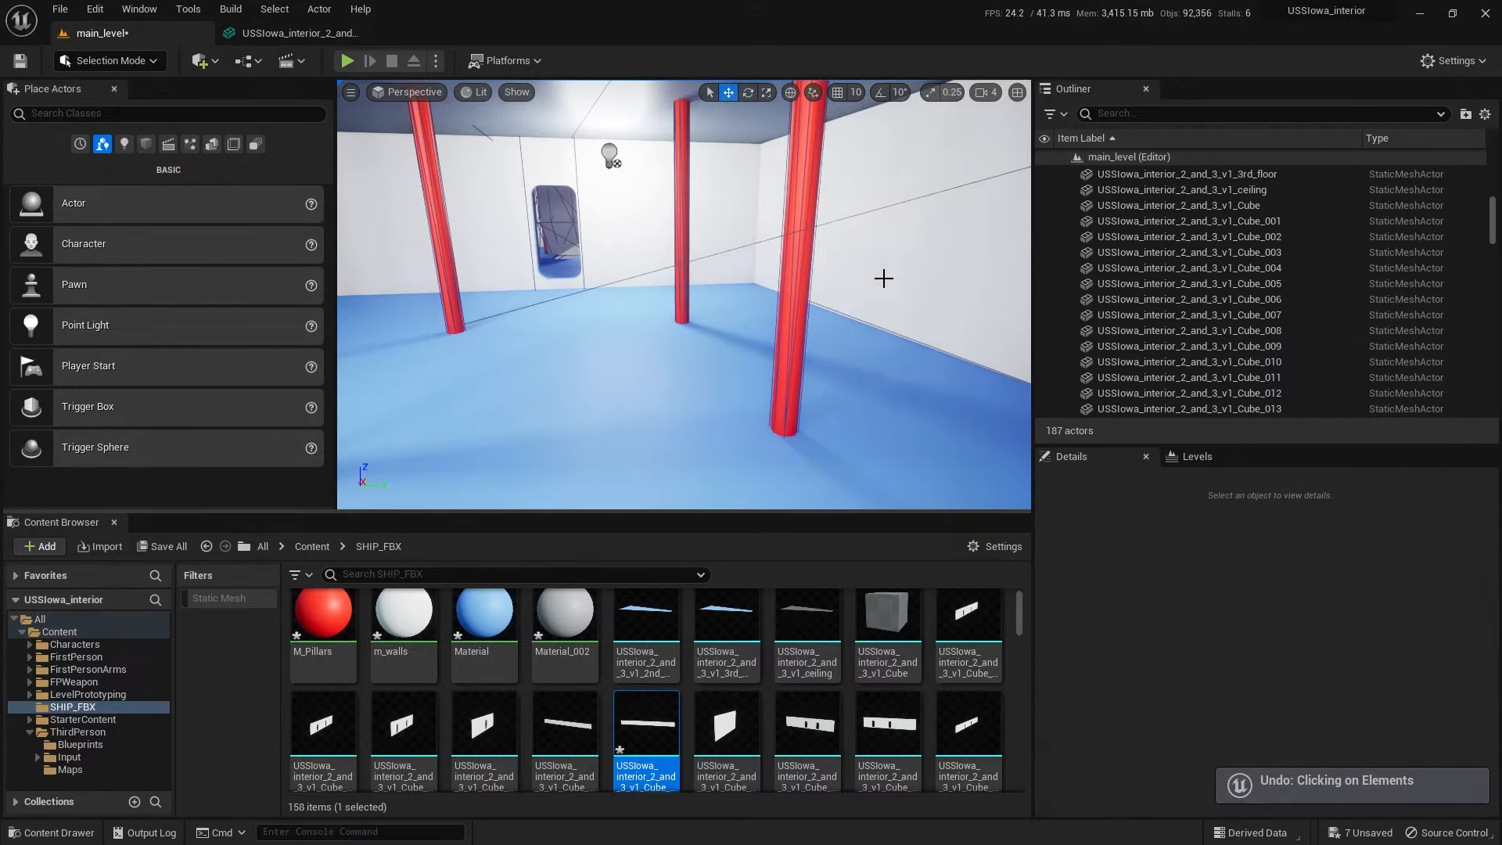
{"action": "key", "text": "ctrl+z"}
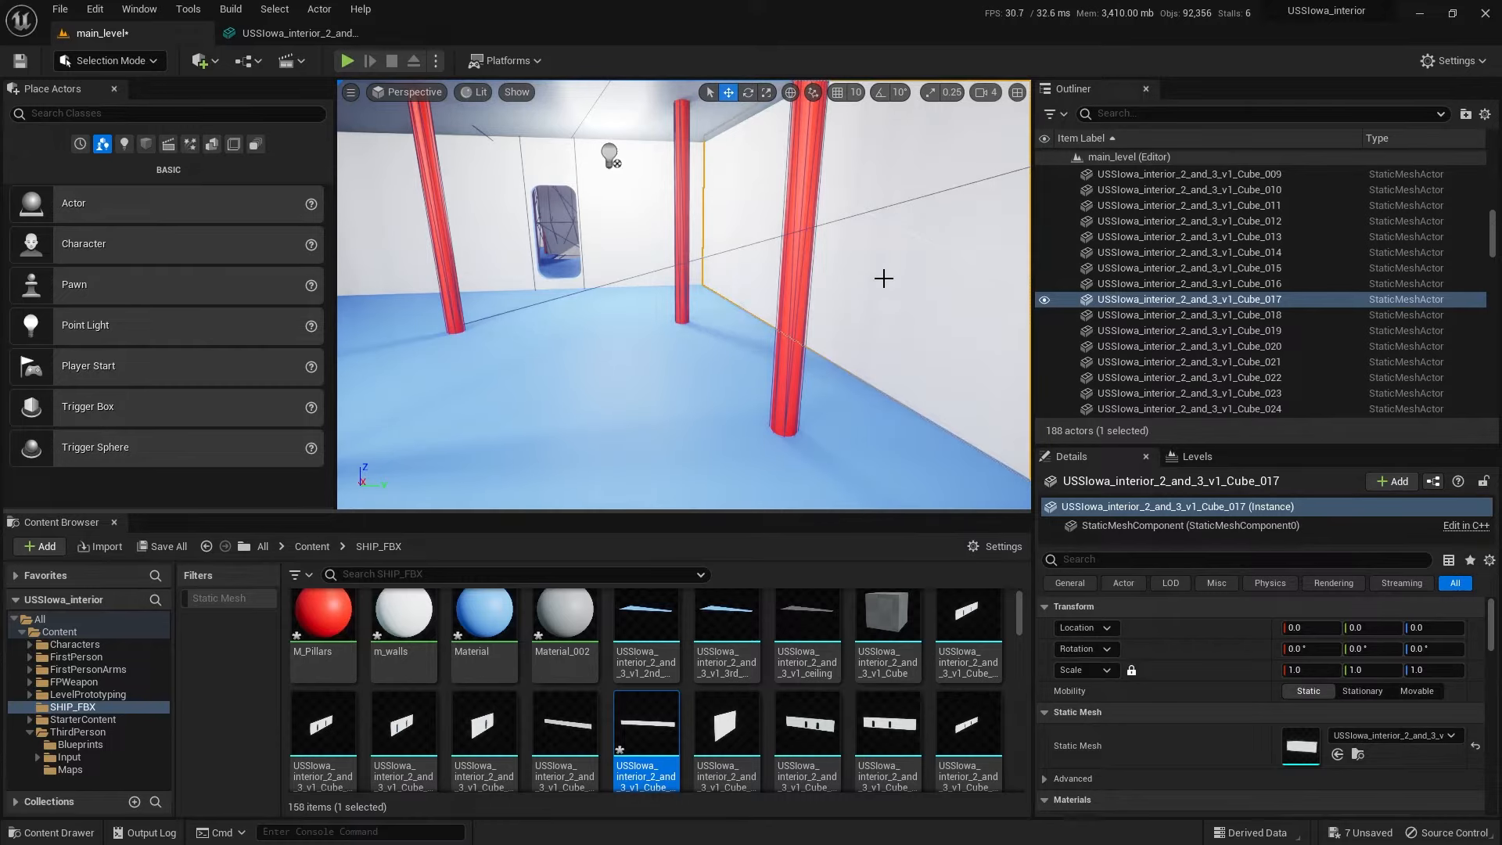
{"action": "key", "text": "Delete"}
{"action": "left_click", "coordinate": [1119, 298]}
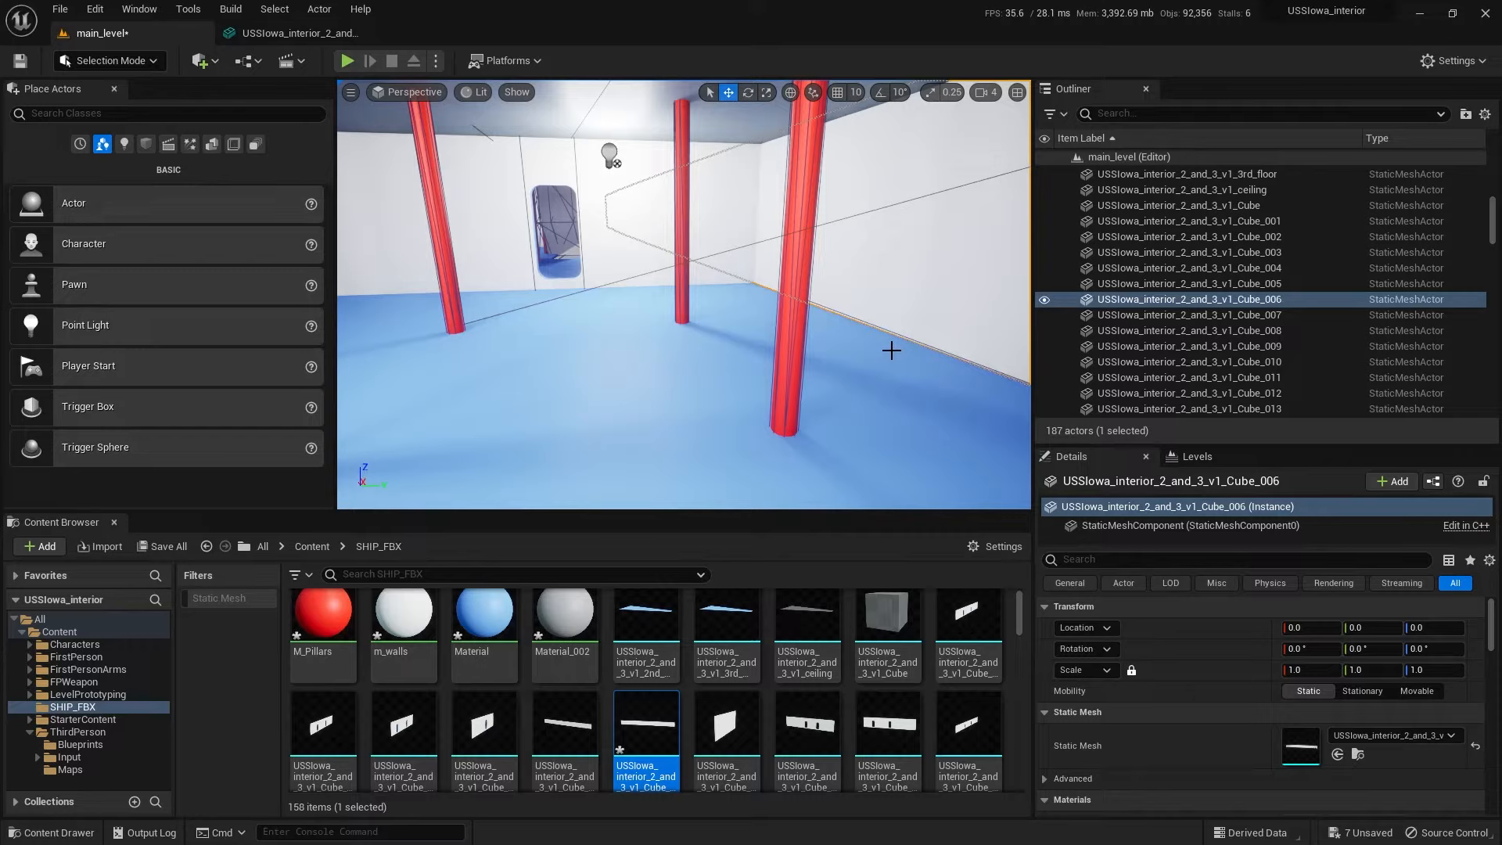
{"action": "key", "text": "ctrl+z"}
{"action": "key", "text": "ctrl+z"}
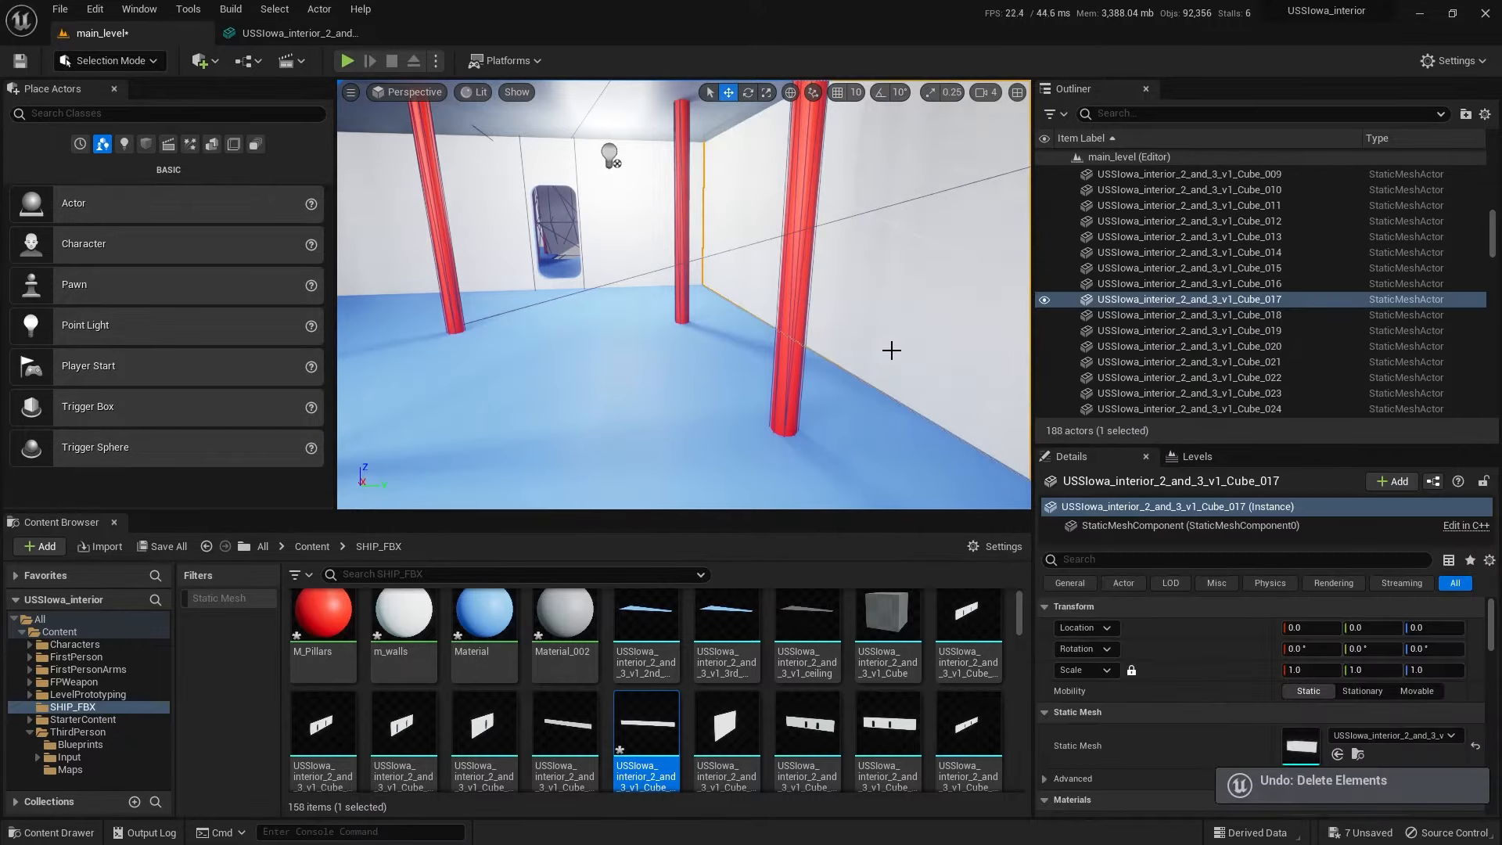
{"action": "scroll", "coordinate": [1232, 293], "scroll_direction": "up", "scroll_amount": 2}
{"action": "left_click", "coordinate": [1227, 204]}
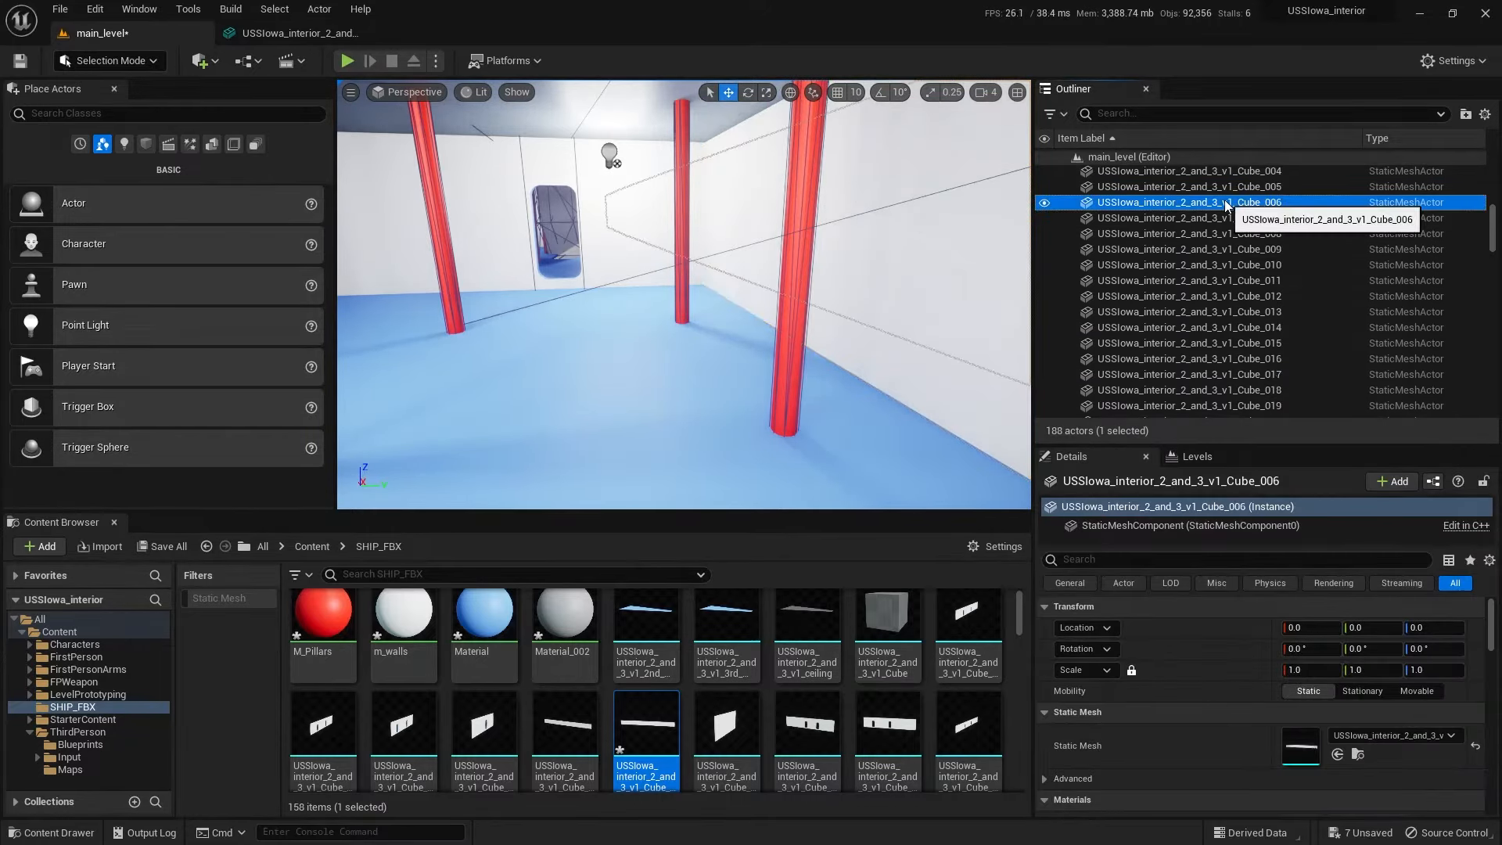
{"action": "right_click", "coordinate": [1226, 205]}
{"action": "left_click", "coordinate": [1246, 235]}
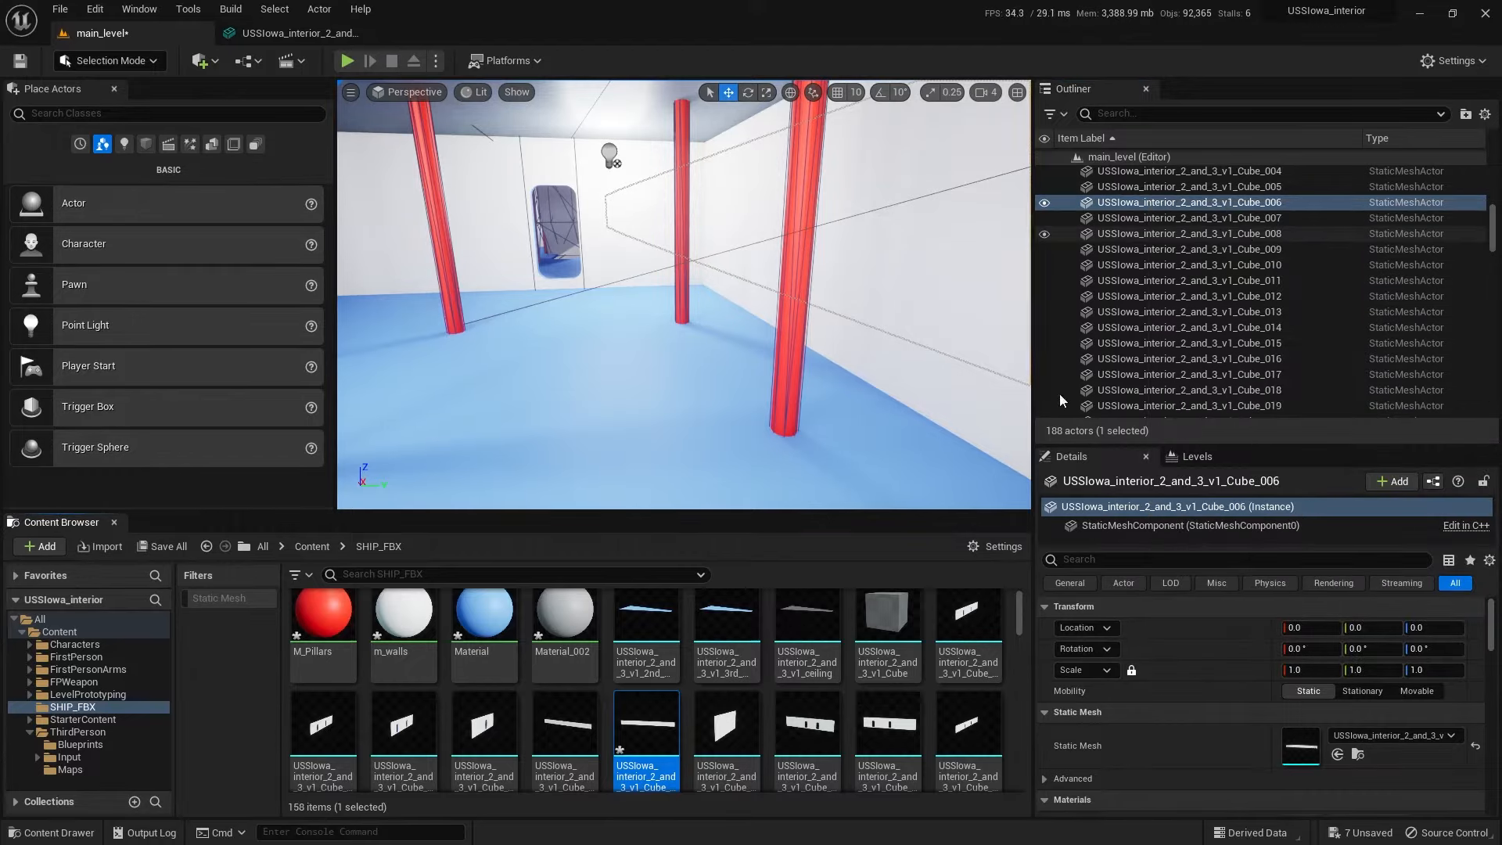
Step: Open the Cube_006 wall mesh in the Static Mesh editor and display its simple collision hull
{"action": "double_click", "coordinate": [652, 739]}
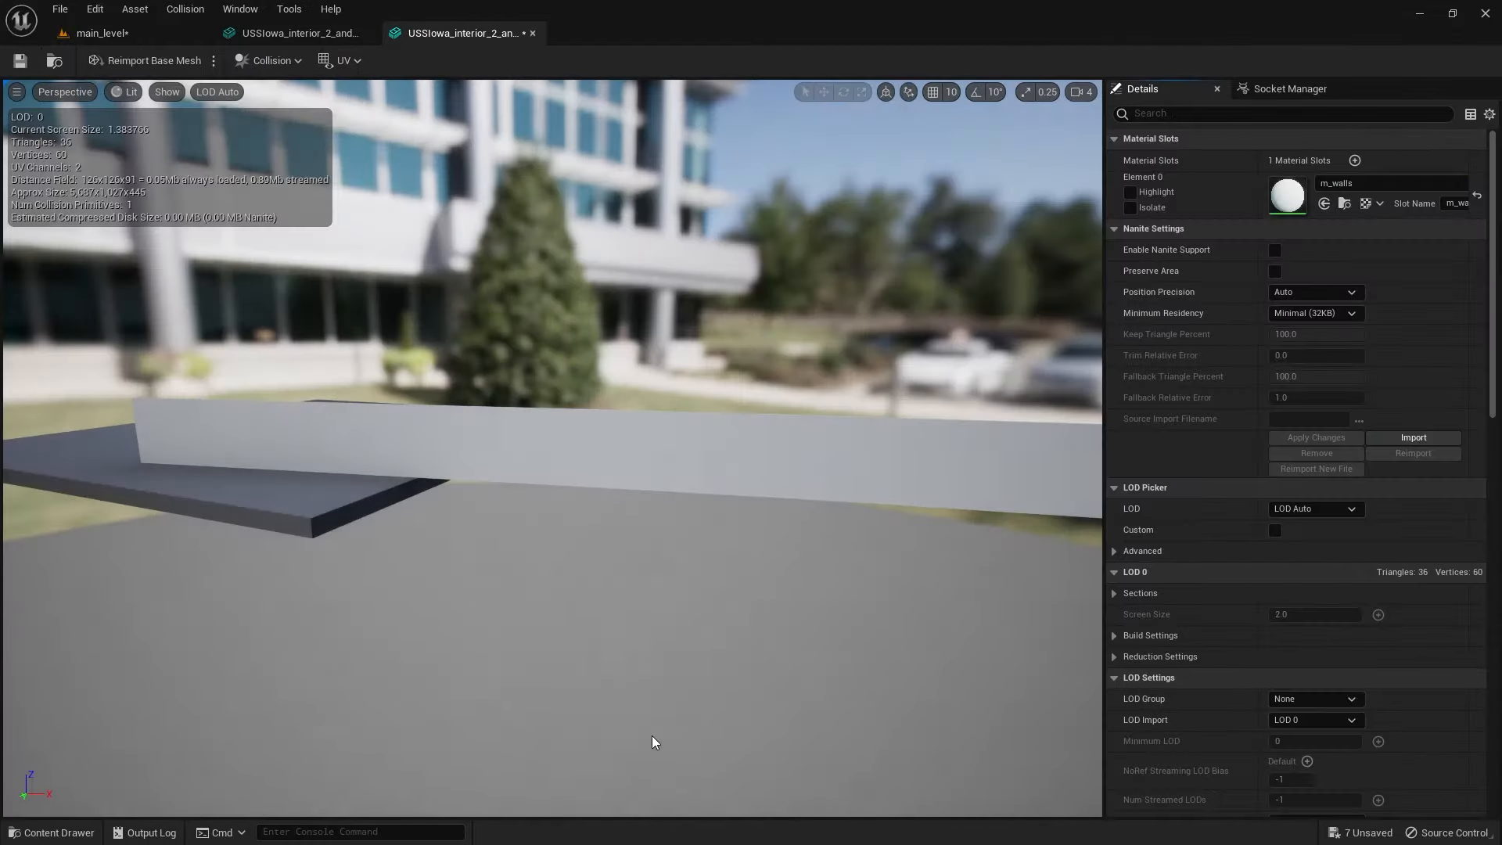
{"action": "left_click_drag", "start_coordinate": [703, 452], "coordinate": [657, 387]}
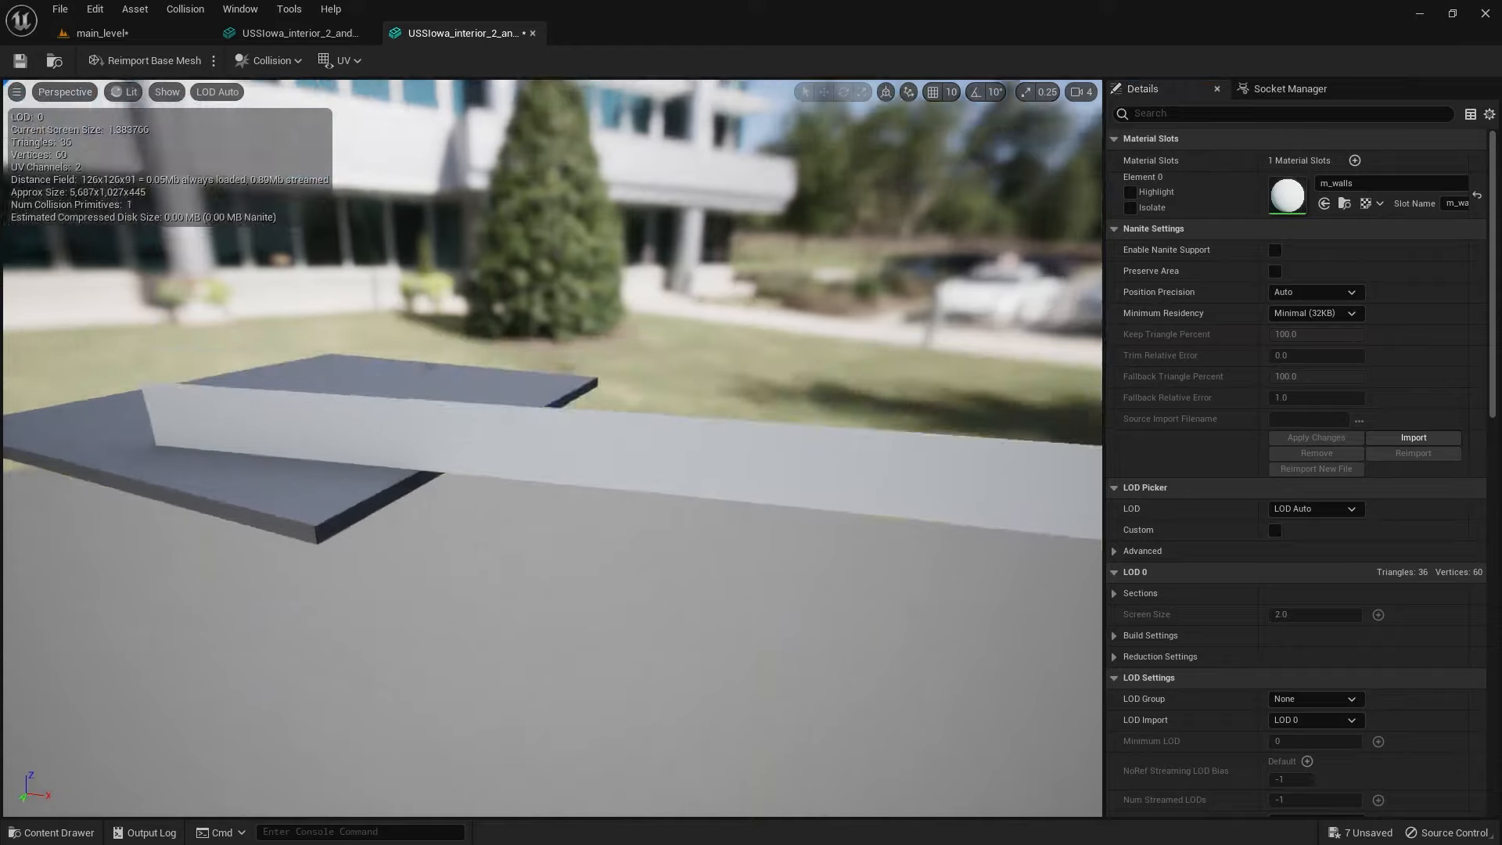
{"action": "left_click", "coordinate": [168, 93]}
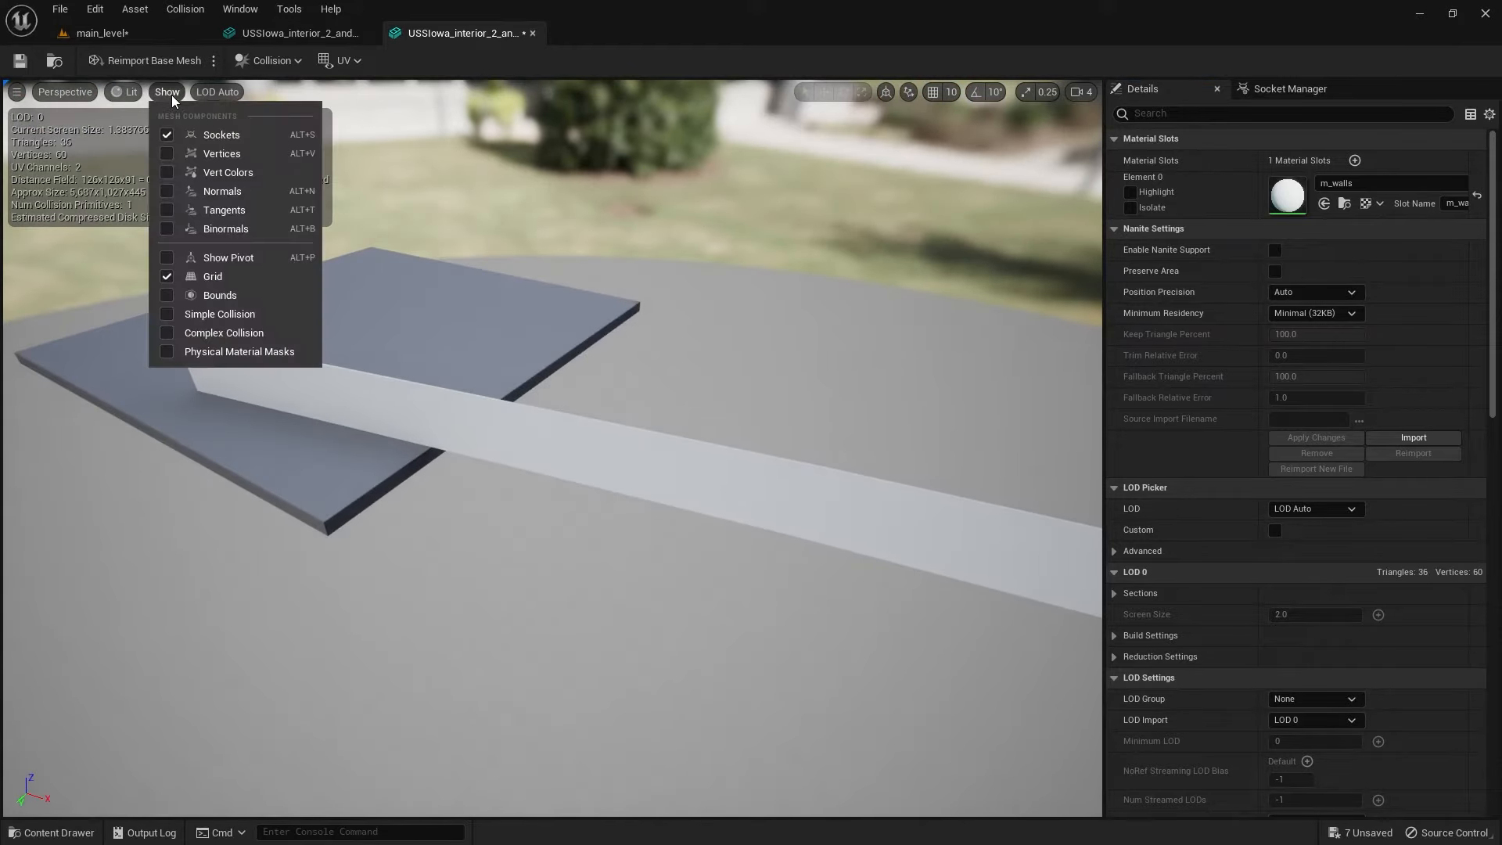
{"action": "left_click", "coordinate": [209, 315]}
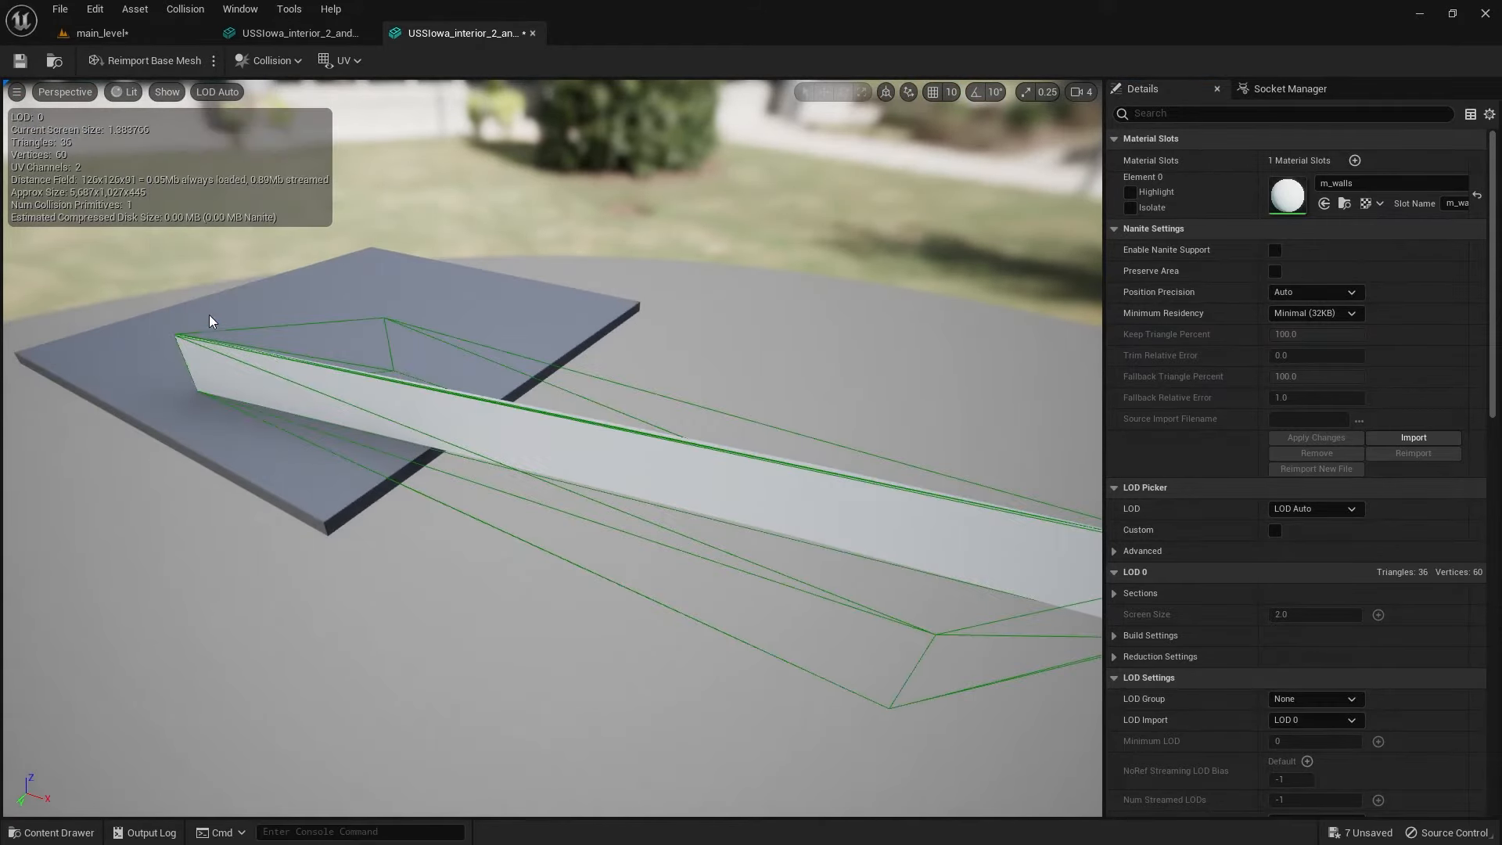
{"action": "mouse_move", "coordinate": [689, 433]}
{"action": "left_mouse_down"}
{"action": "mouse_move", "coordinate": [751, 446]}
{"action": "mouse_move", "coordinate": [704, 464]}
{"action": "left_mouse_up"}
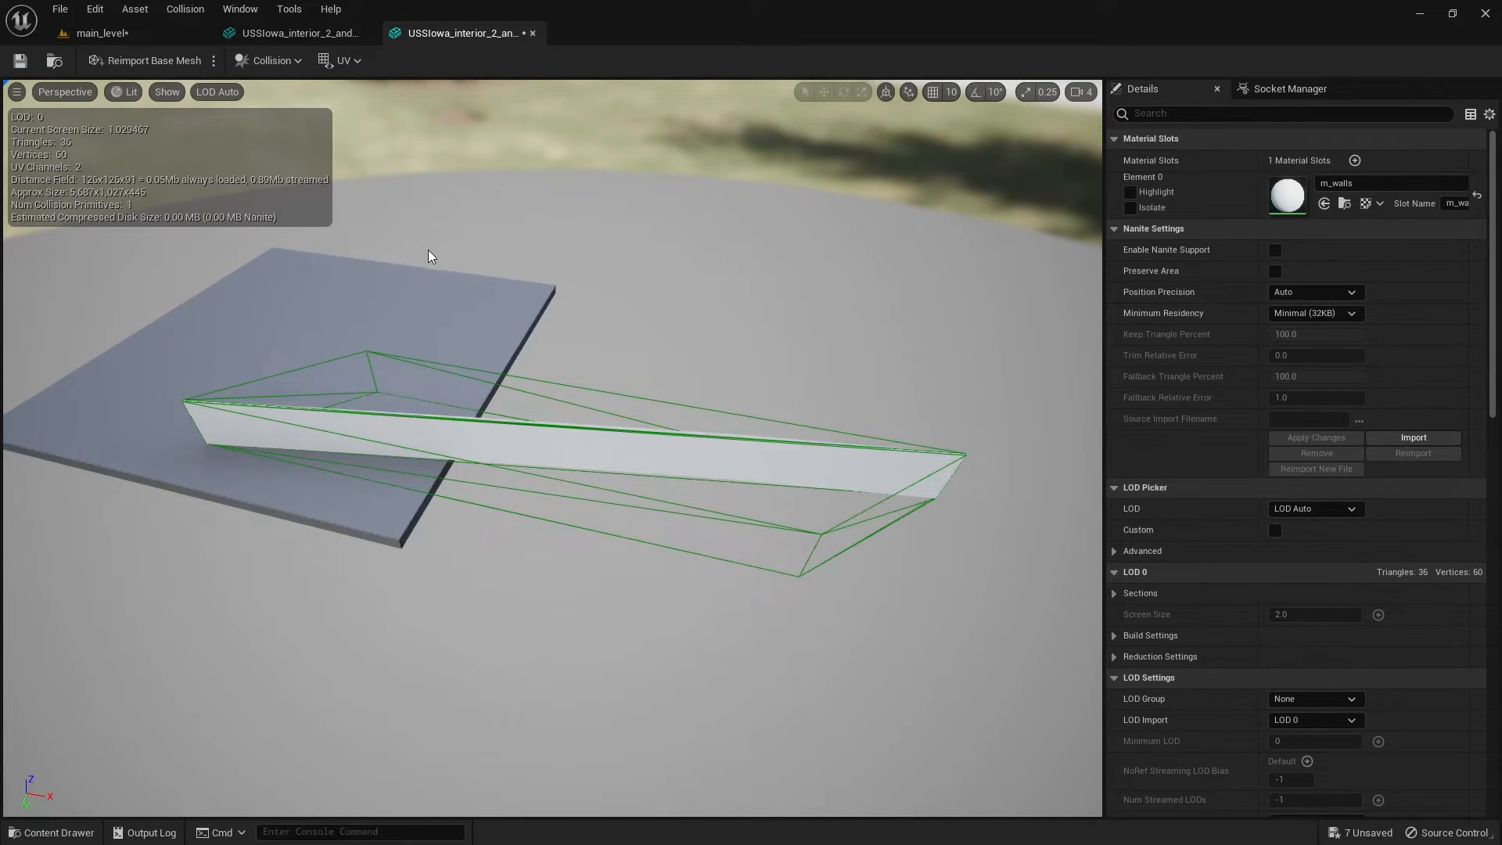
Step: Switch the preview to show only the complex collision outline and inspect it around the thin wall
{"action": "left_click", "coordinate": [168, 92]}
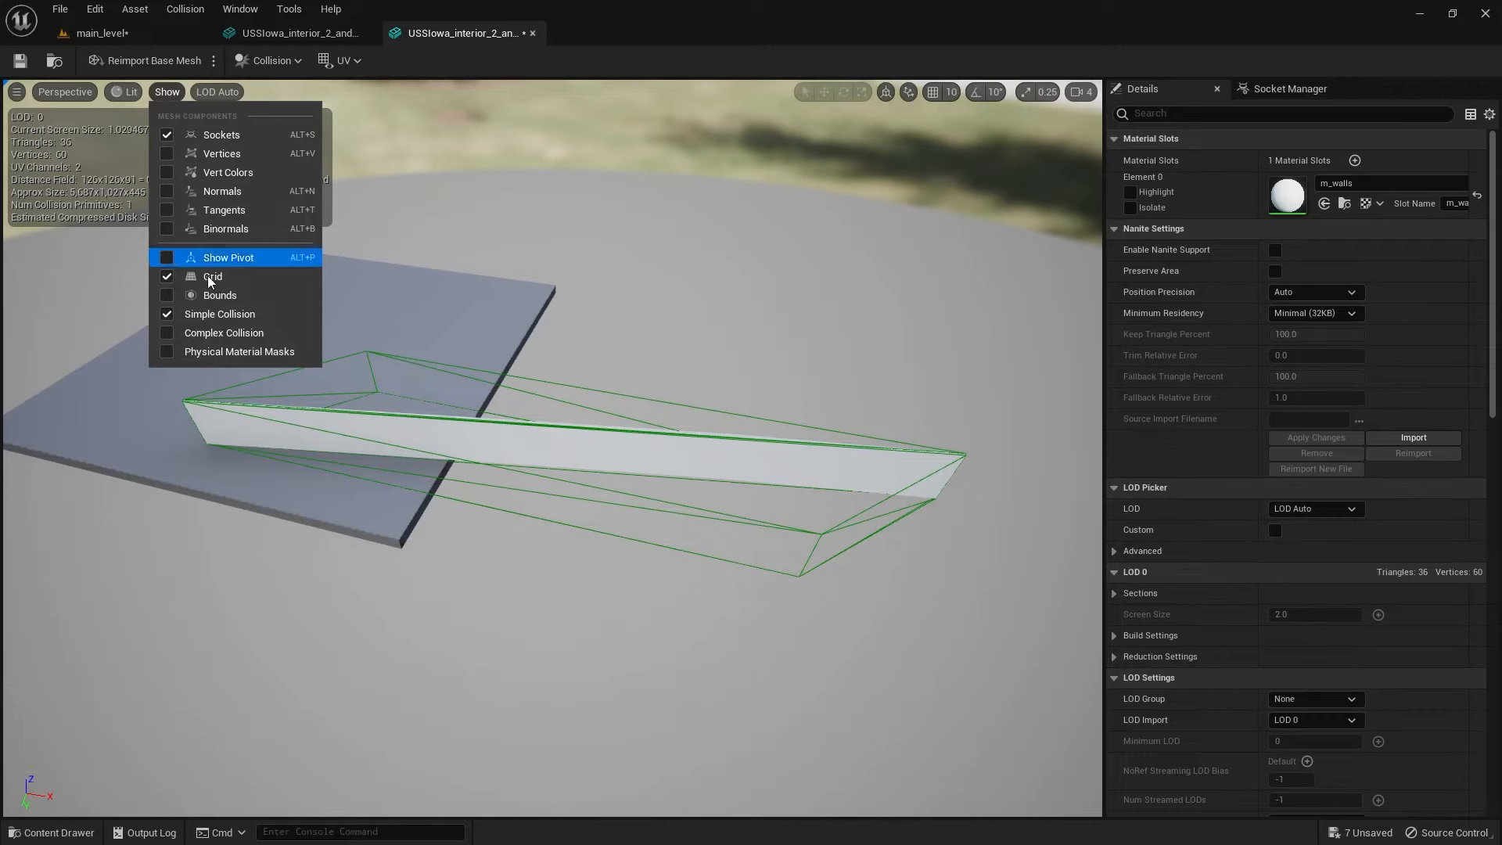
{"action": "left_click", "coordinate": [206, 315]}
{"action": "left_click", "coordinate": [168, 92]}
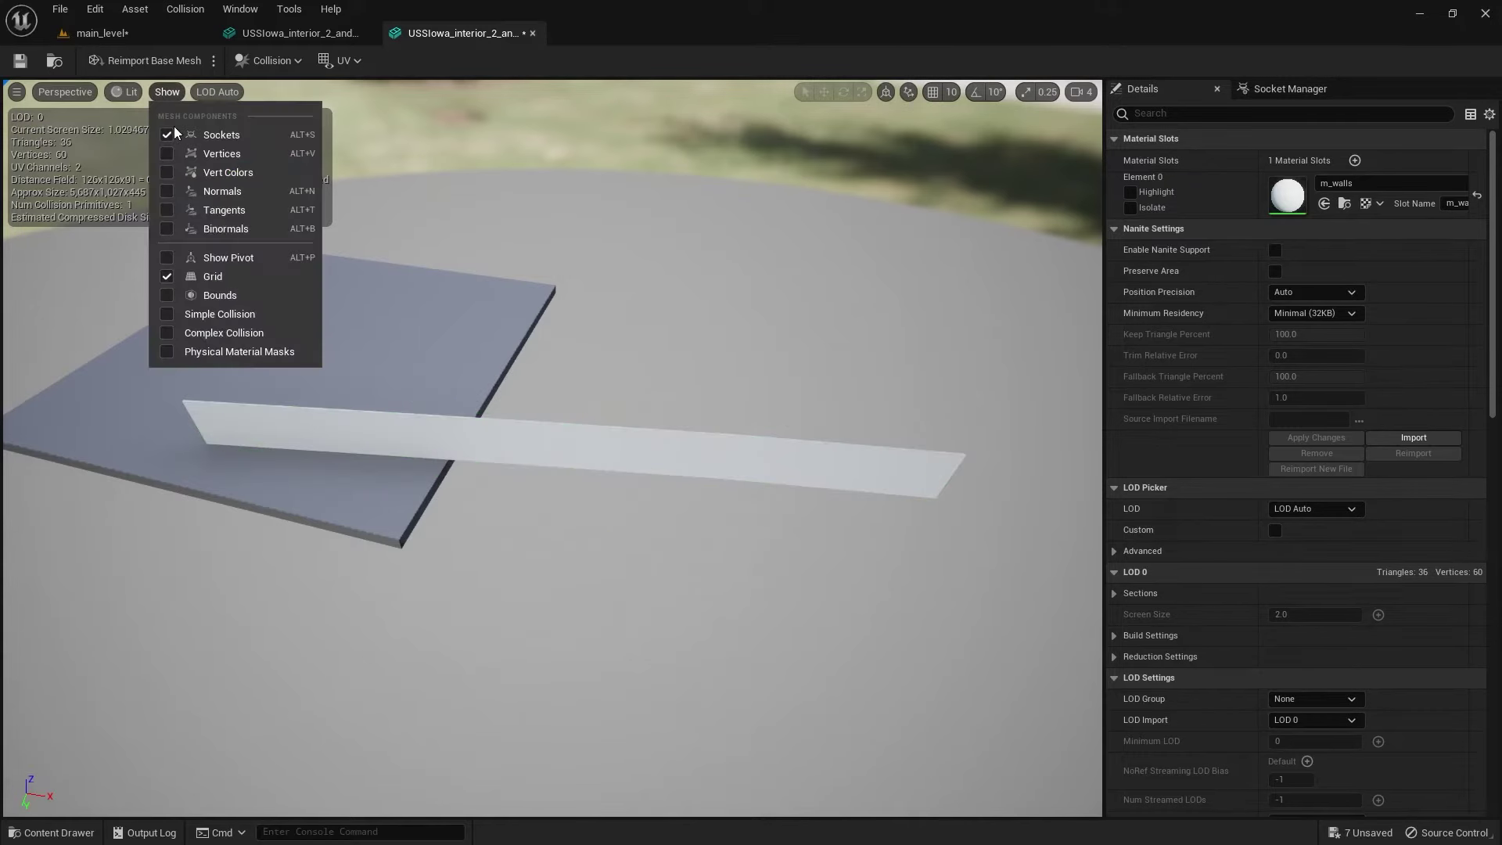
{"action": "left_click", "coordinate": [208, 332]}
{"action": "left_click_drag", "start_coordinate": [456, 501], "coordinate": [457, 399]}
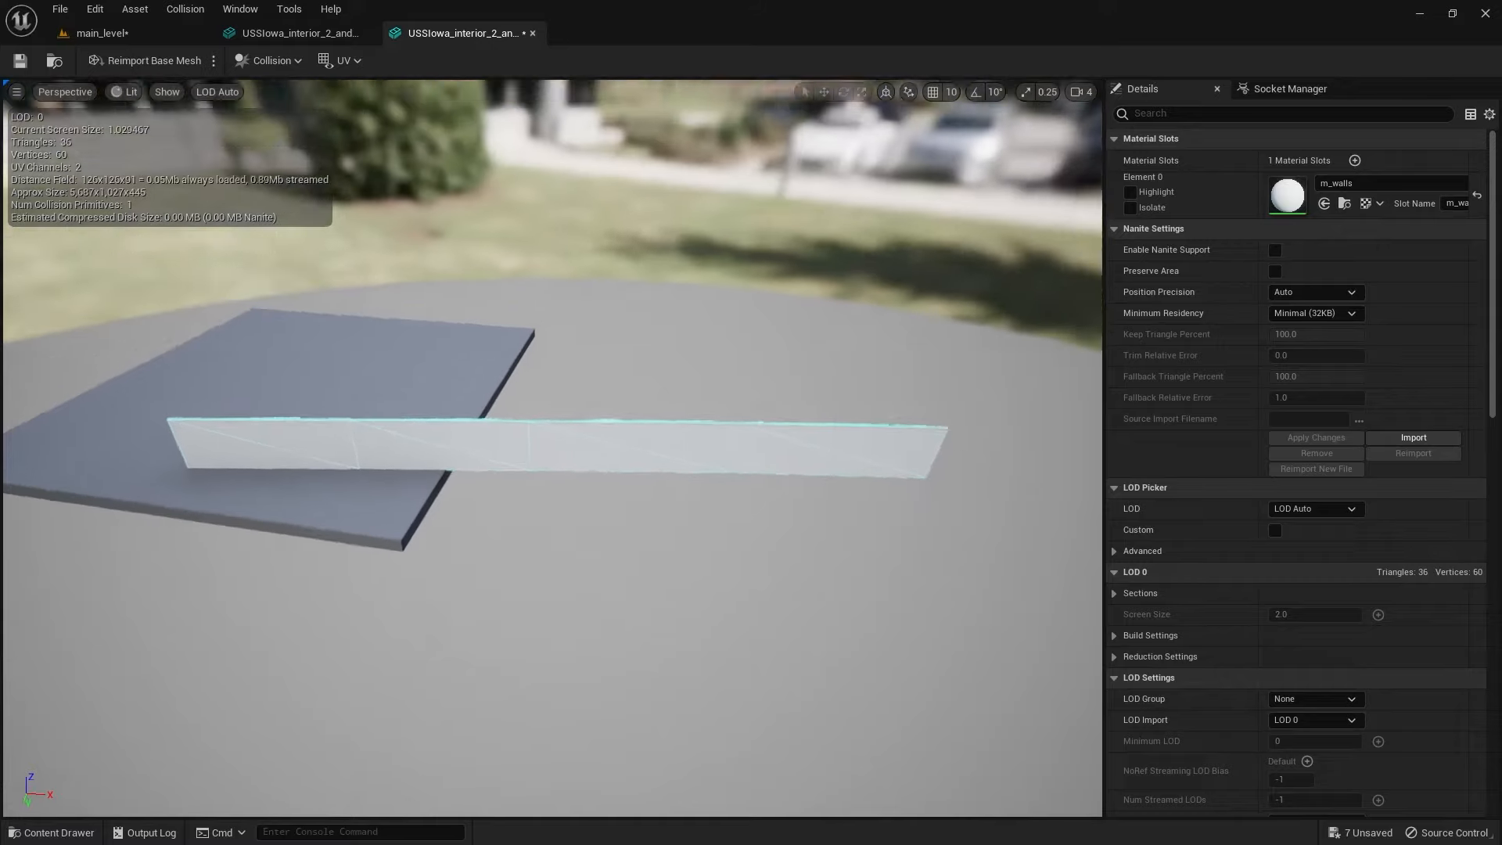
{"action": "mouse_move", "coordinate": [317, 454]}
{"action": "left_mouse_down"}
{"action": "mouse_move", "coordinate": [352, 353]}
{"action": "mouse_move", "coordinate": [410, 470]}
{"action": "left_mouse_up"}
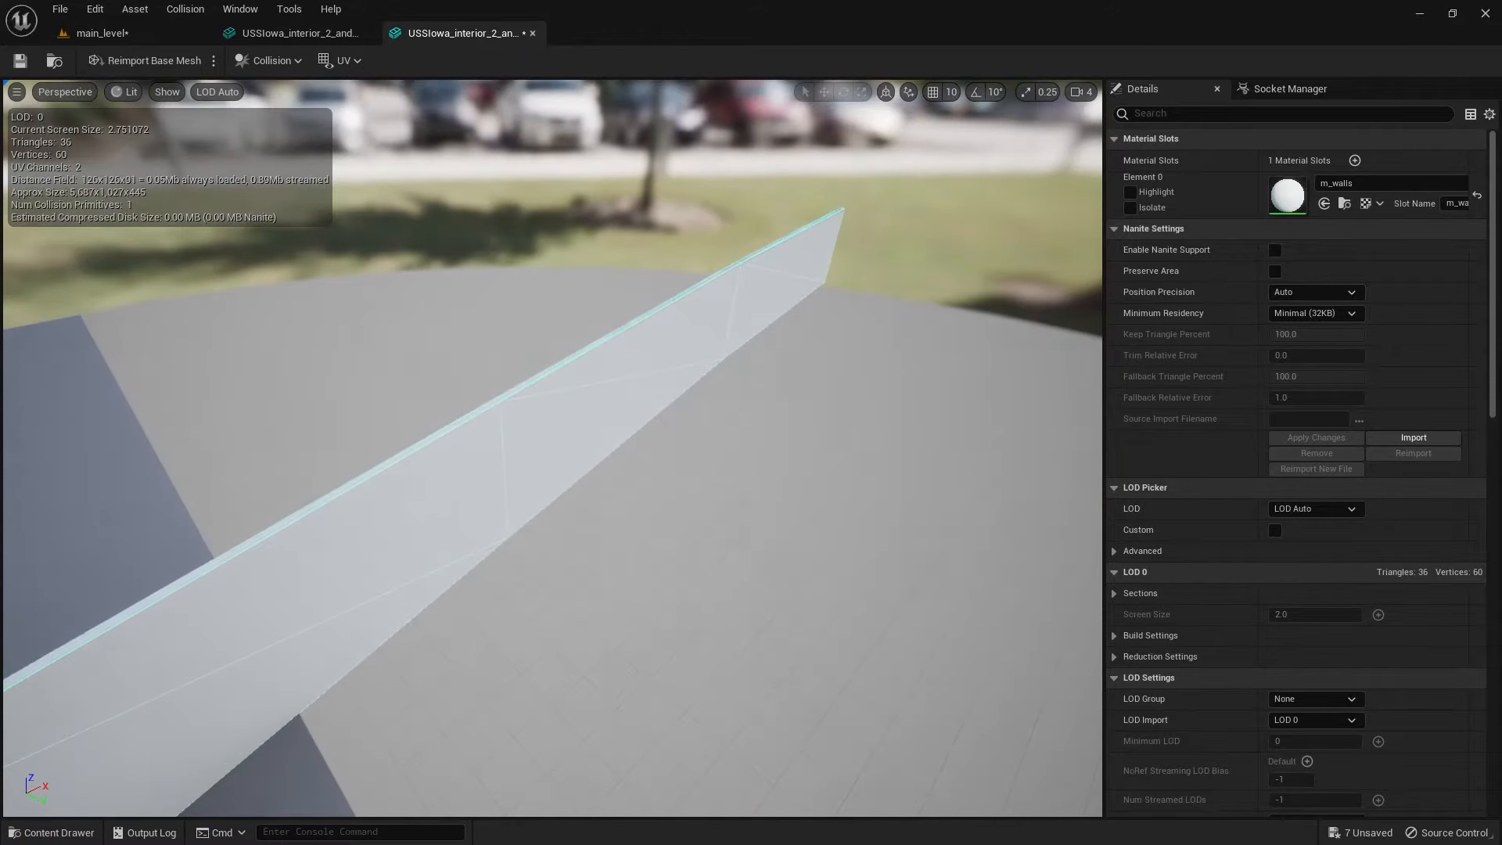
{"action": "left_click_drag", "start_coordinate": [410, 470], "coordinate": [470, 387]}
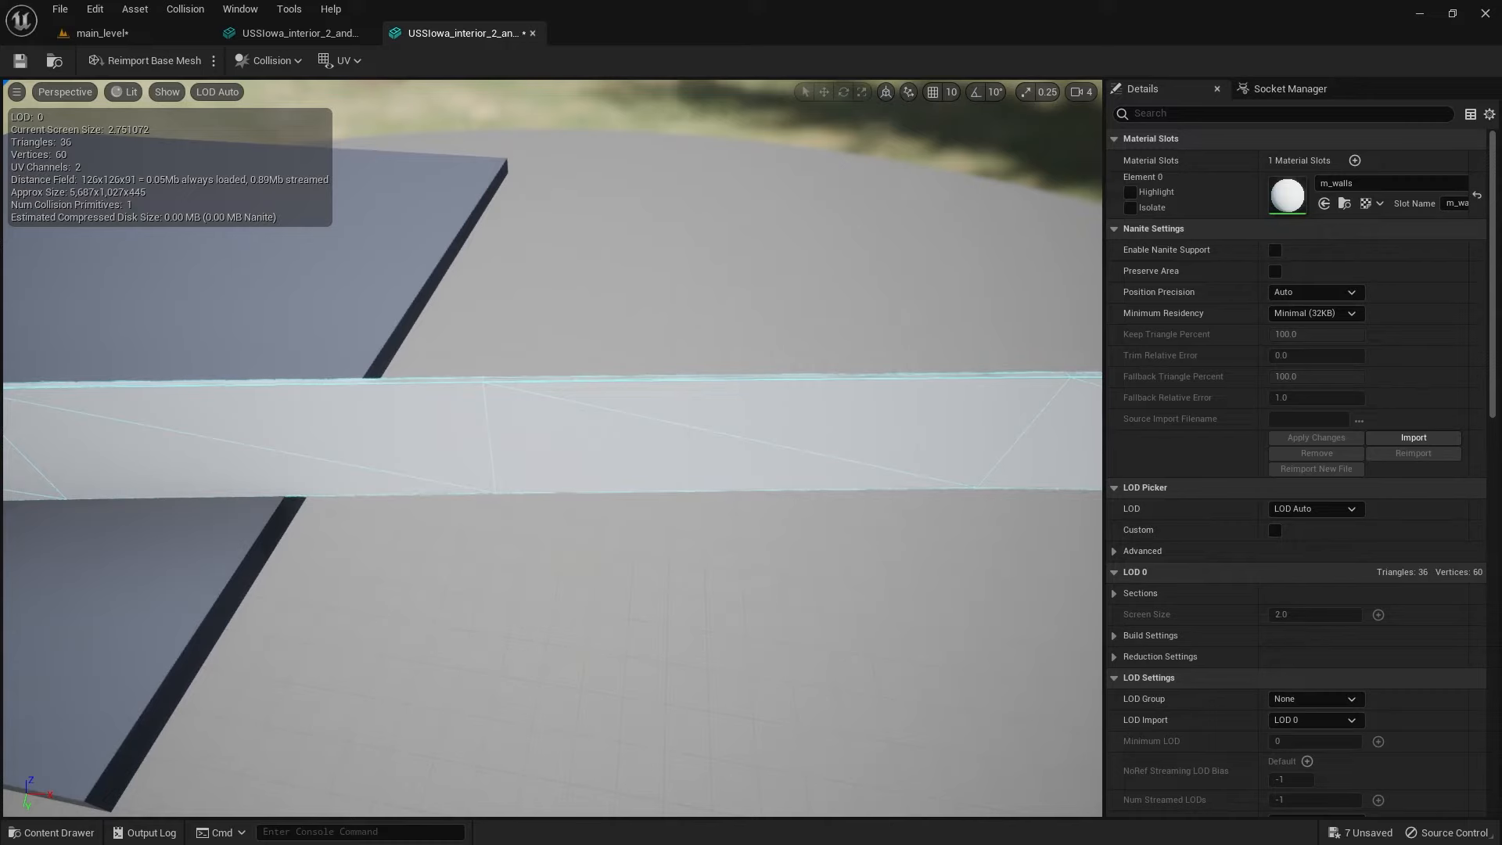
{"action": "mouse_move", "coordinate": [368, 428]}
{"action": "left_mouse_down"}
{"action": "mouse_move", "coordinate": [445, 399]}
{"action": "mouse_move", "coordinate": [431, 430]}
{"action": "left_mouse_up"}
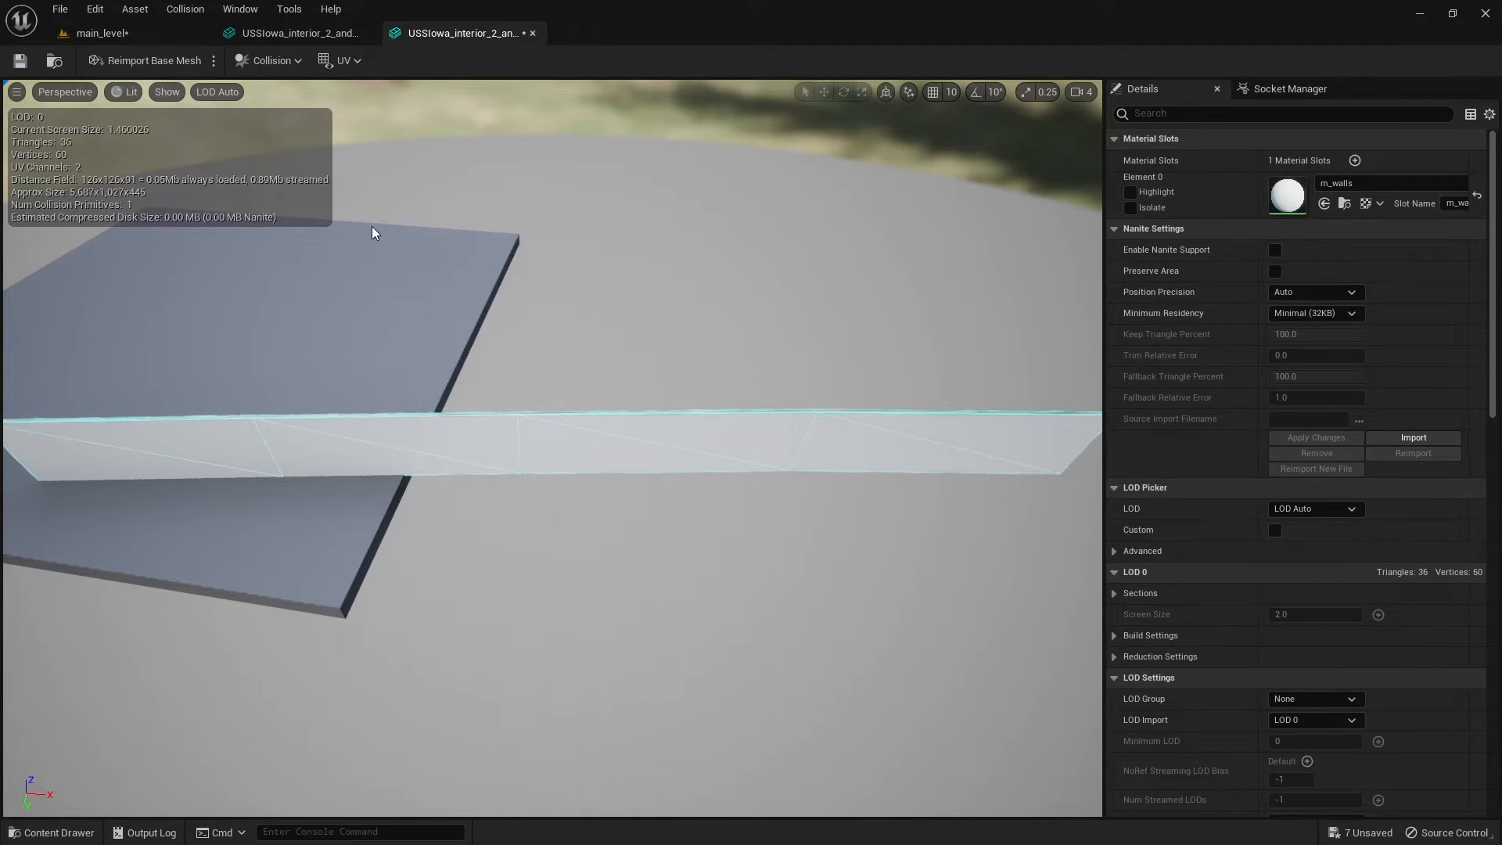
Step: Re-enable Simple Collision so the oversized hull shows alongside the complex outline
{"action": "left_click", "coordinate": [166, 92]}
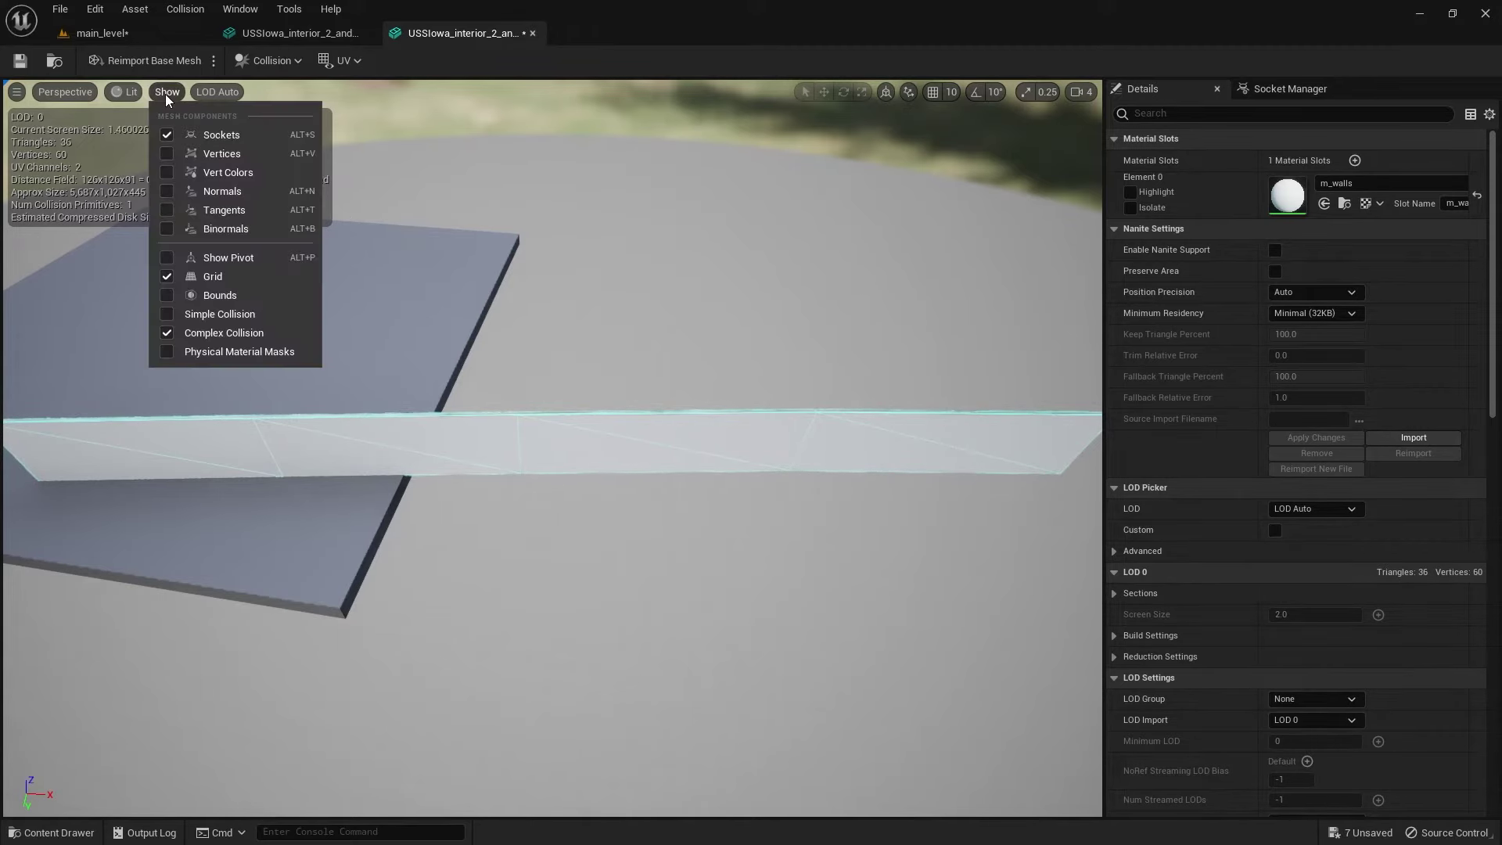
{"action": "left_click", "coordinate": [224, 314]}
{"action": "mouse_move", "coordinate": [505, 355]}
{"action": "left_mouse_down"}
{"action": "mouse_move", "coordinate": [552, 346]}
{"action": "mouse_move", "coordinate": [622, 381]}
{"action": "left_mouse_up"}
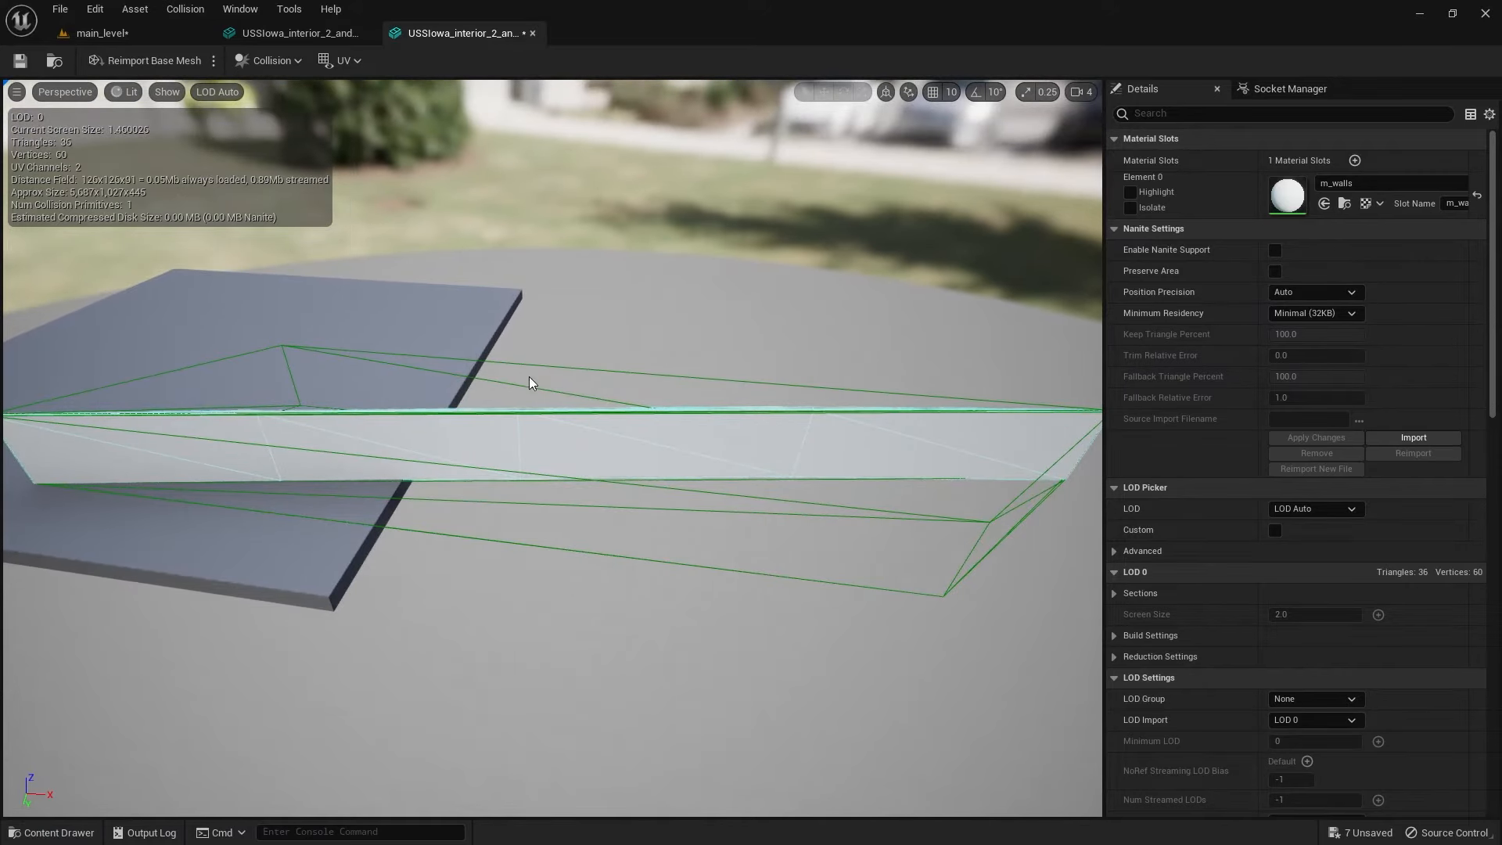
Step: Search the Details for 'complex' and set Collision Complexity to Use Complex Collision As Simple
{"action": "left_click", "coordinate": [1168, 114]}
{"action": "type", "text": "co"}
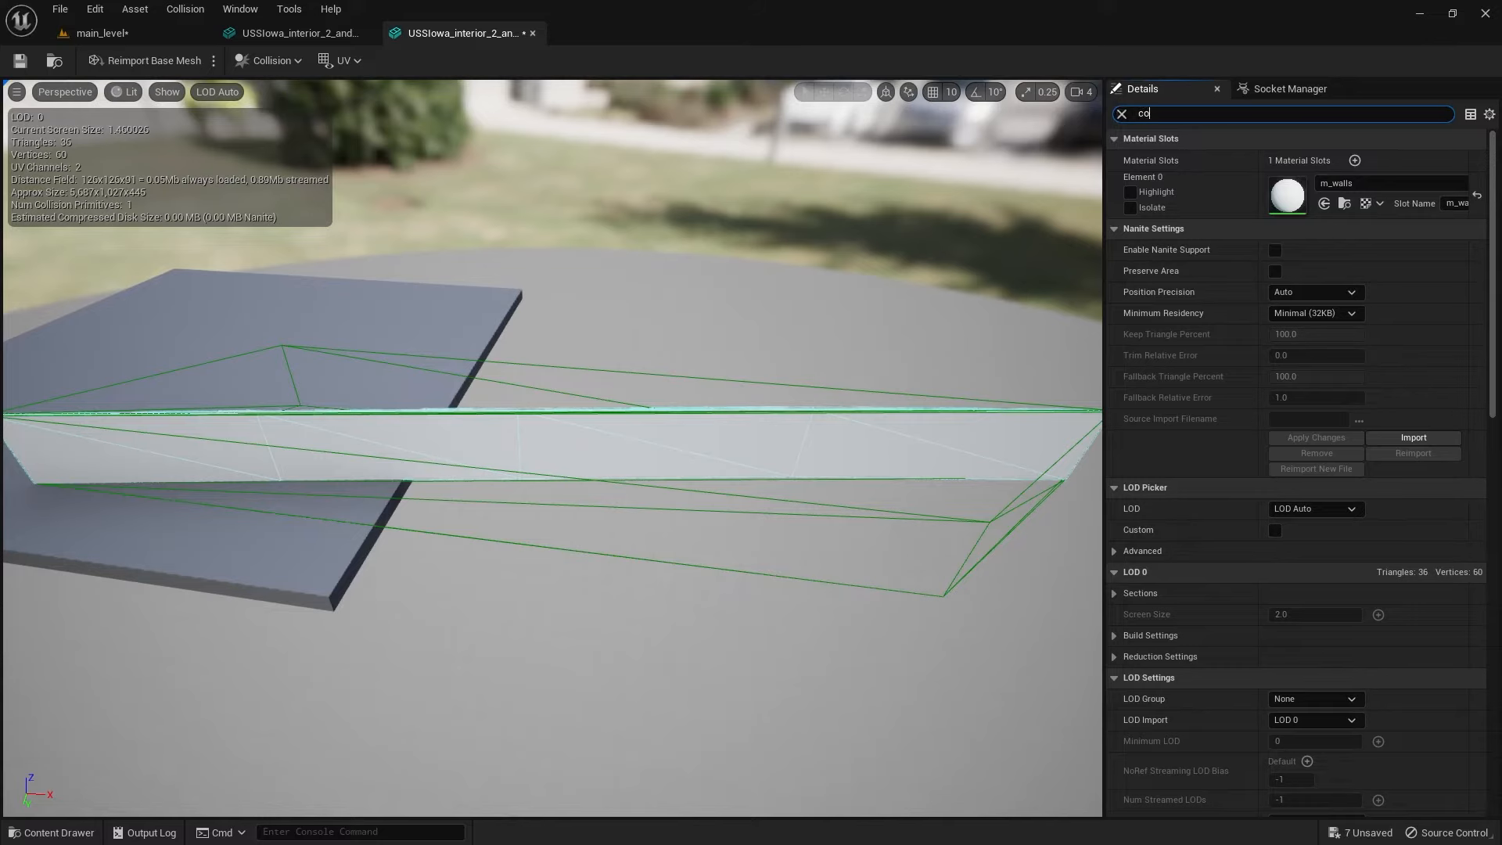
{"action": "type", "text": "mplex"}
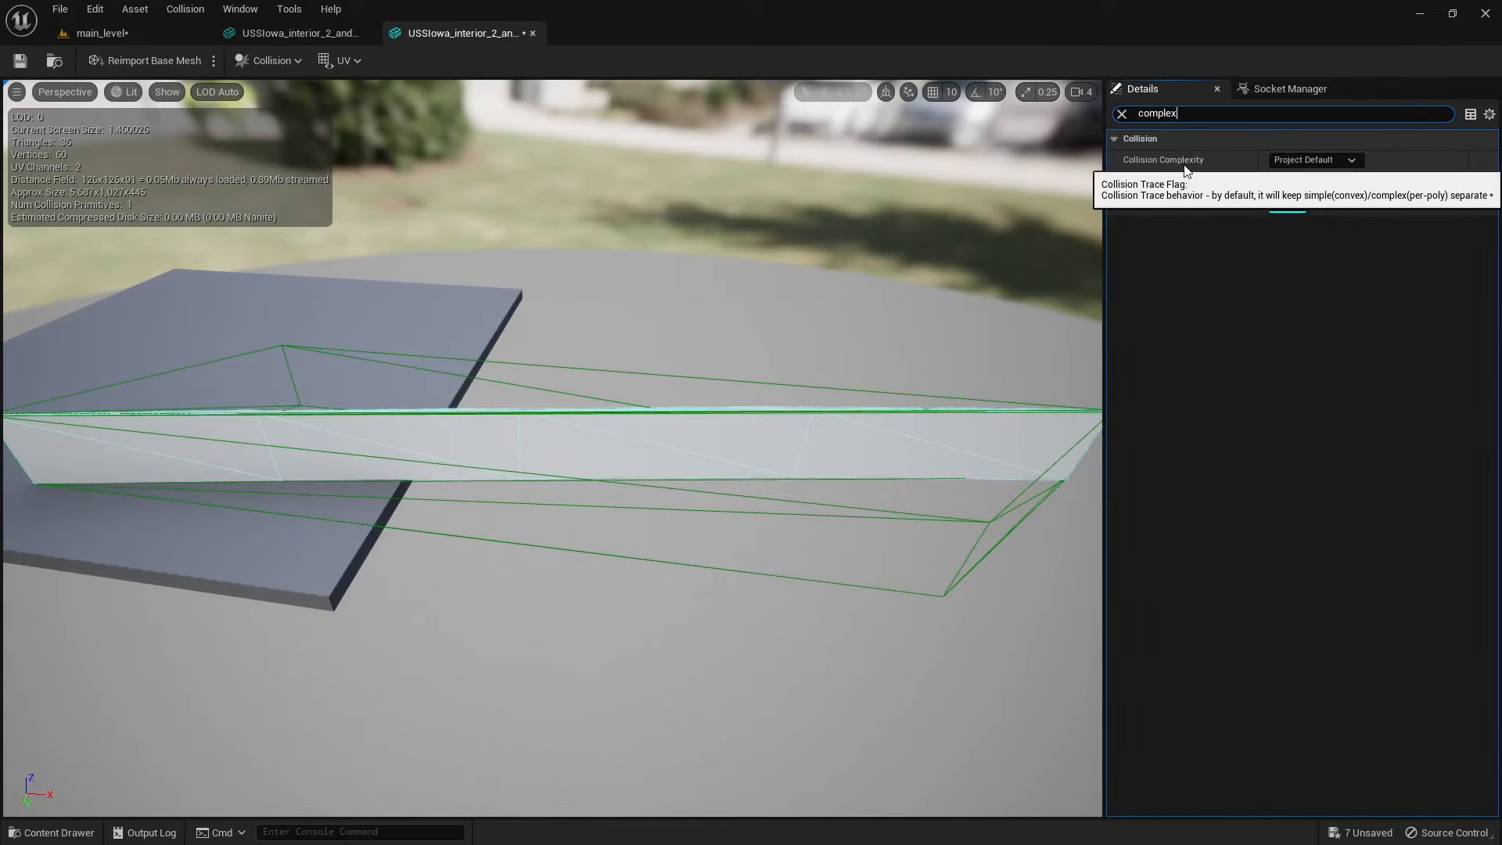
{"action": "left_click", "coordinate": [1323, 165]}
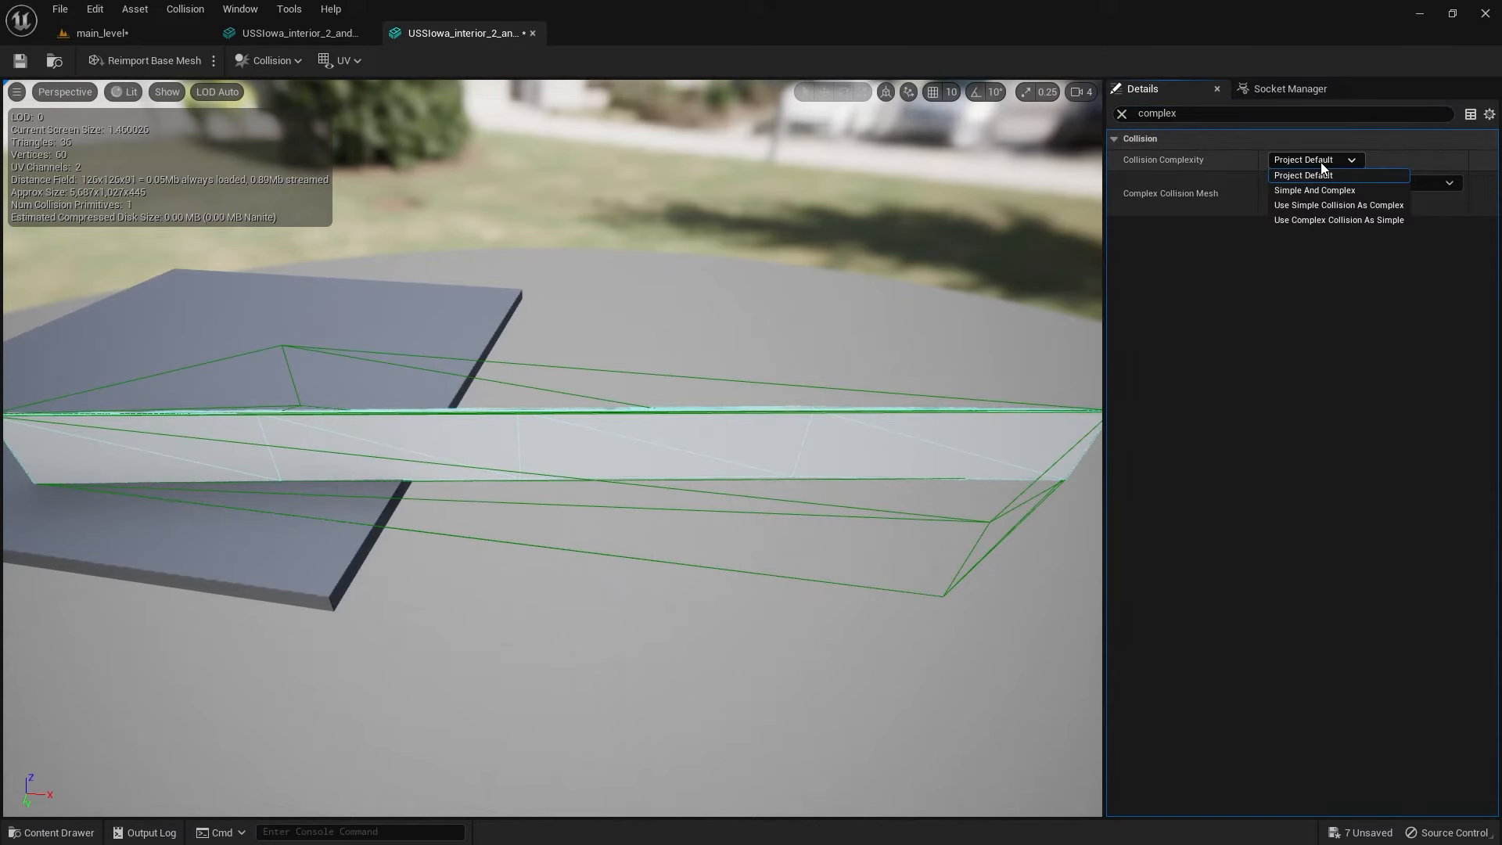
{"action": "left_click", "coordinate": [1313, 222]}
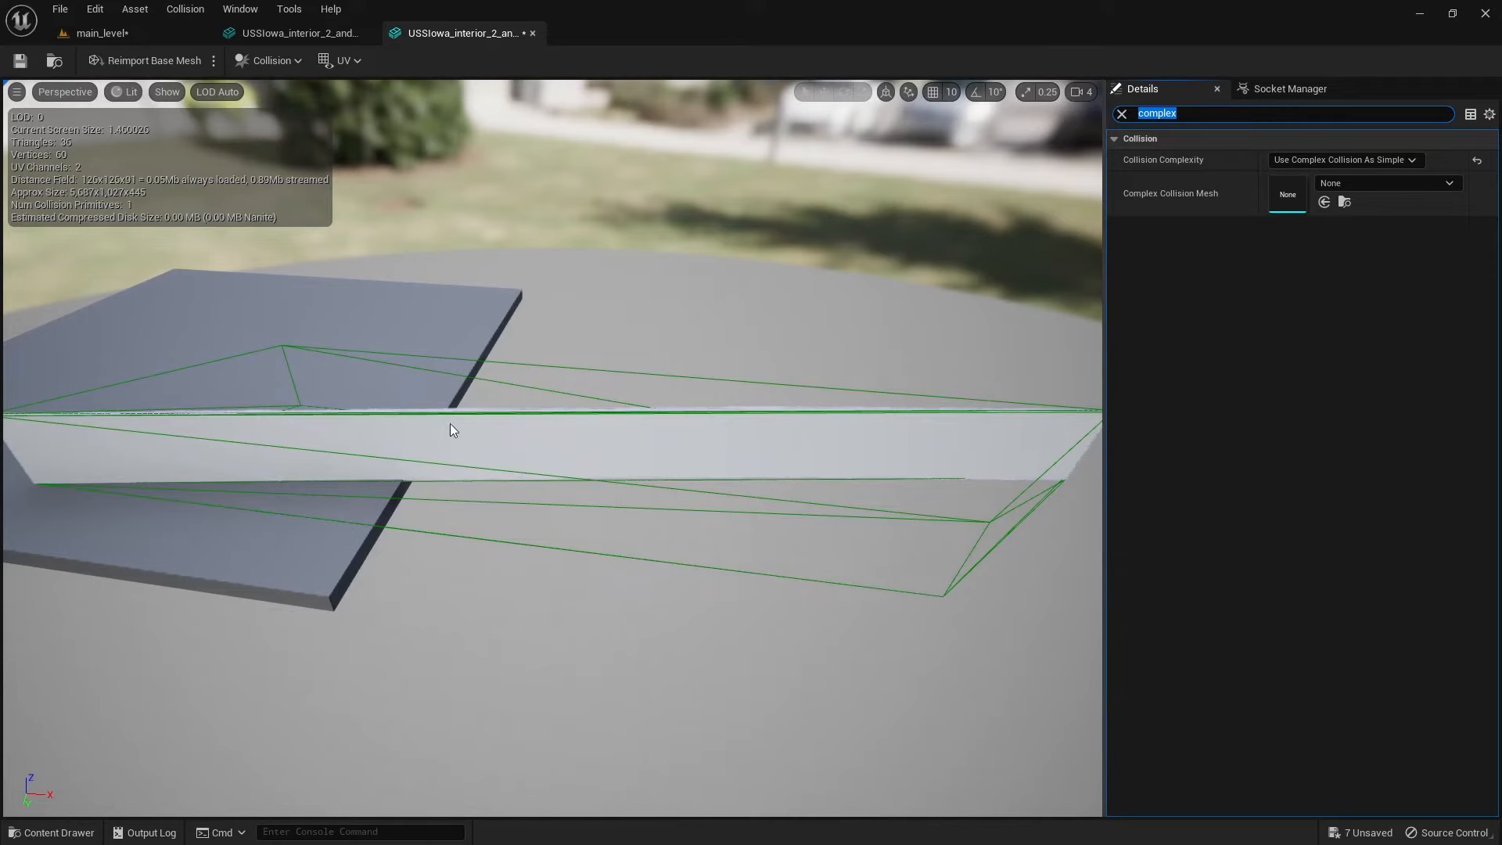
Step: Hide the simple collision hull, inspect the wall from several angles, and save the mesh asset
{"action": "left_click", "coordinate": [168, 93]}
{"action": "left_click", "coordinate": [190, 315]}
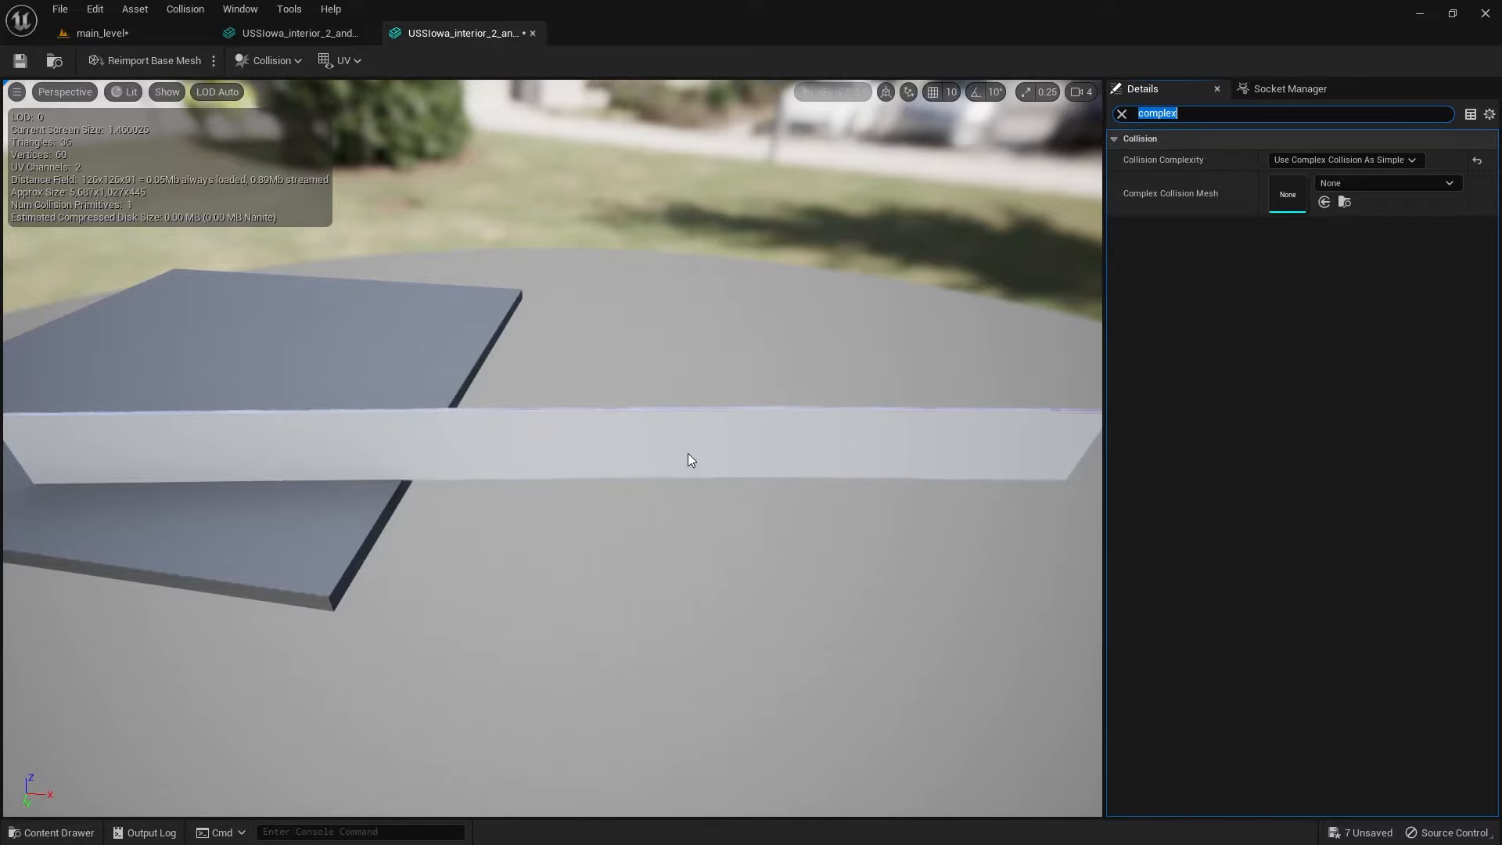
{"action": "left_click_drag", "start_coordinate": [668, 497], "coordinate": [668, 498]}
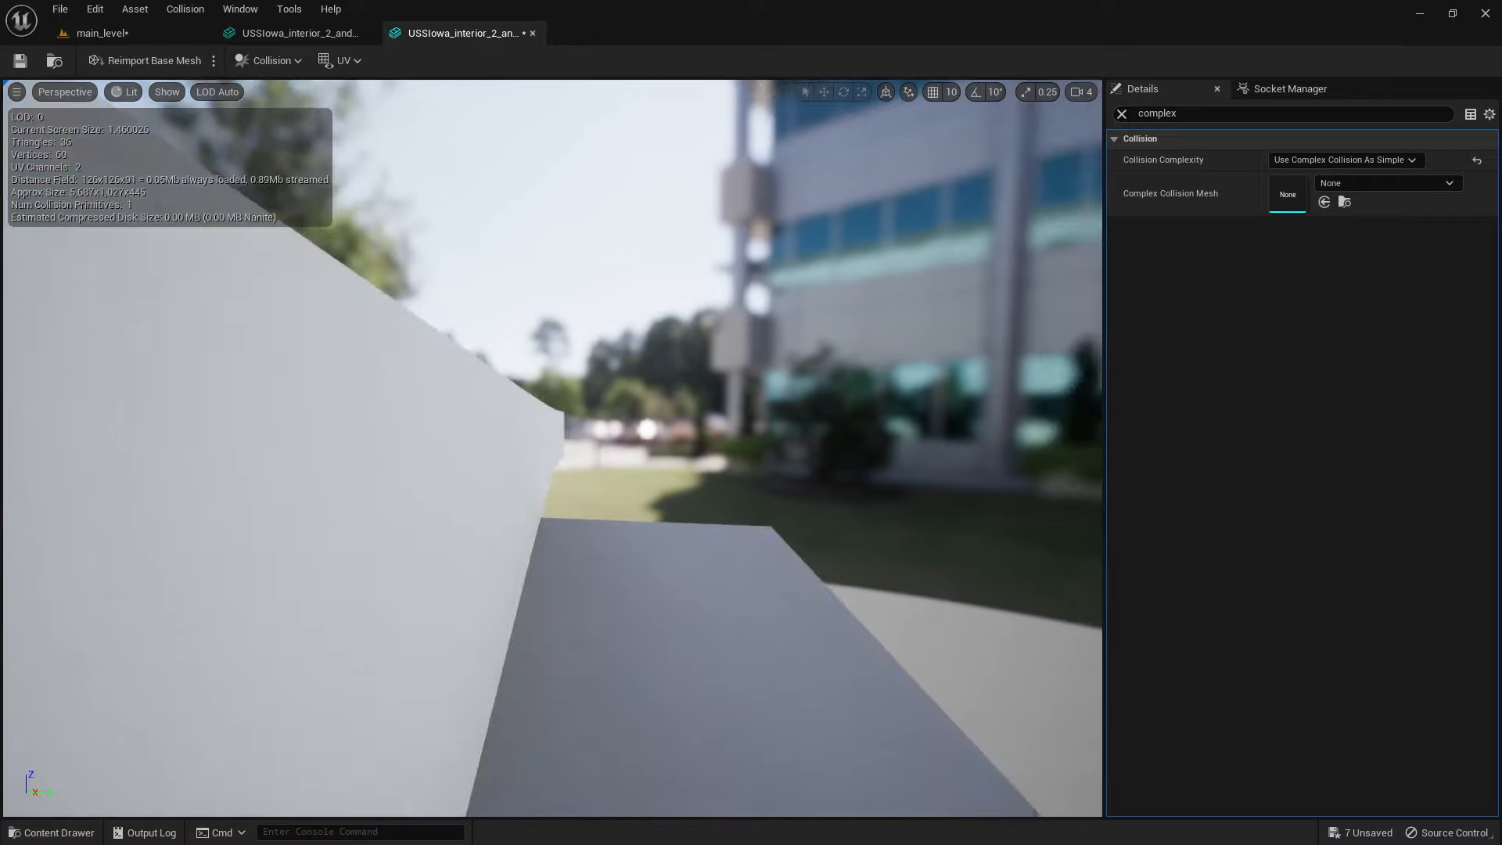
{"action": "left_click_drag", "start_coordinate": [642, 508], "coordinate": [641, 508]}
{"action": "left_click_drag", "start_coordinate": [797, 549], "coordinate": [886, 547]}
{"action": "left_click_drag", "start_coordinate": [539, 510], "coordinate": [539, 510]}
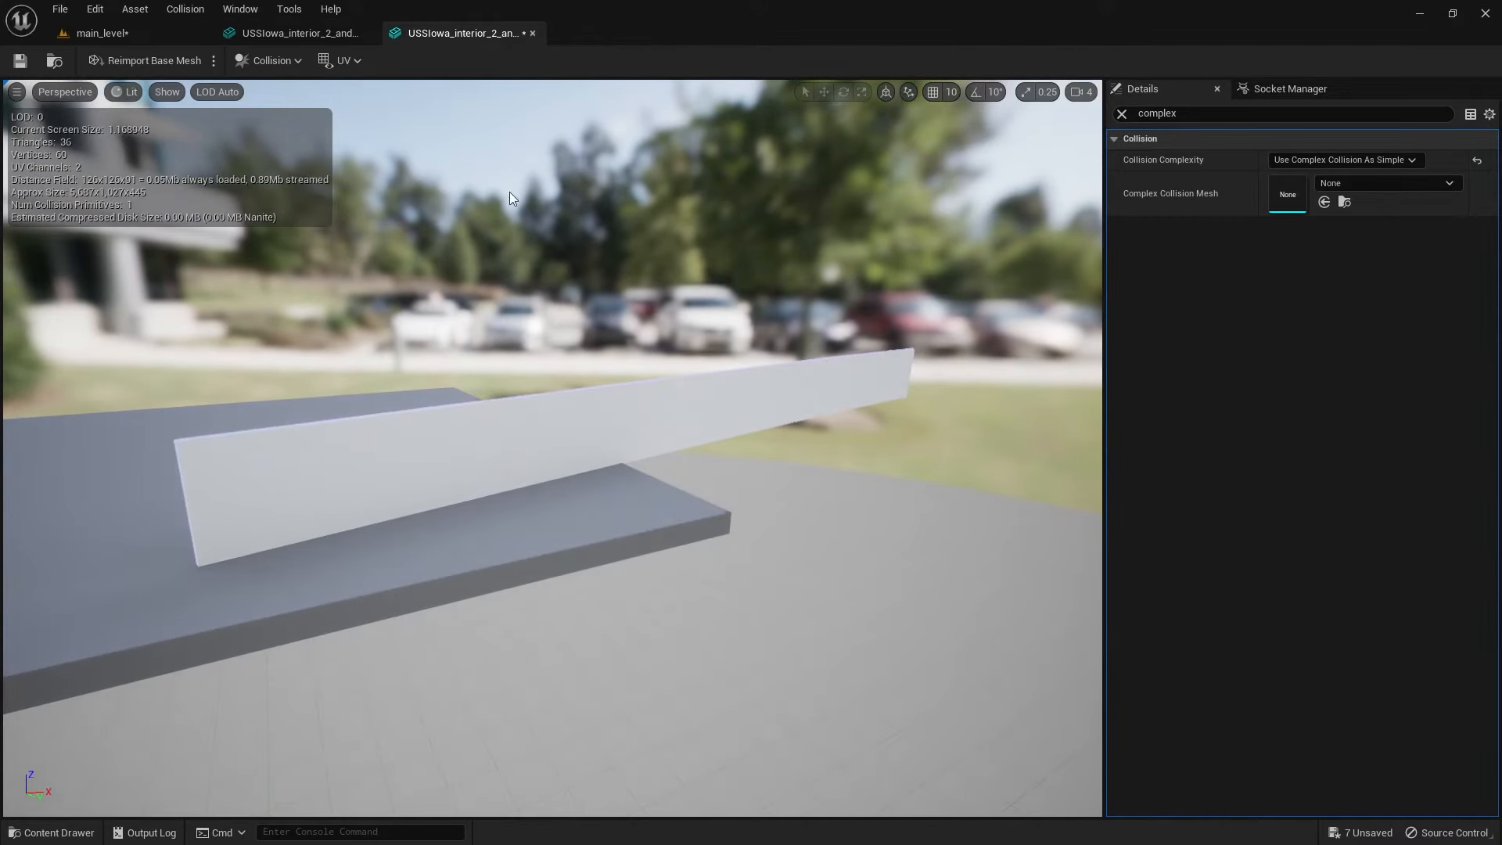
{"action": "left_click", "coordinate": [17, 63]}
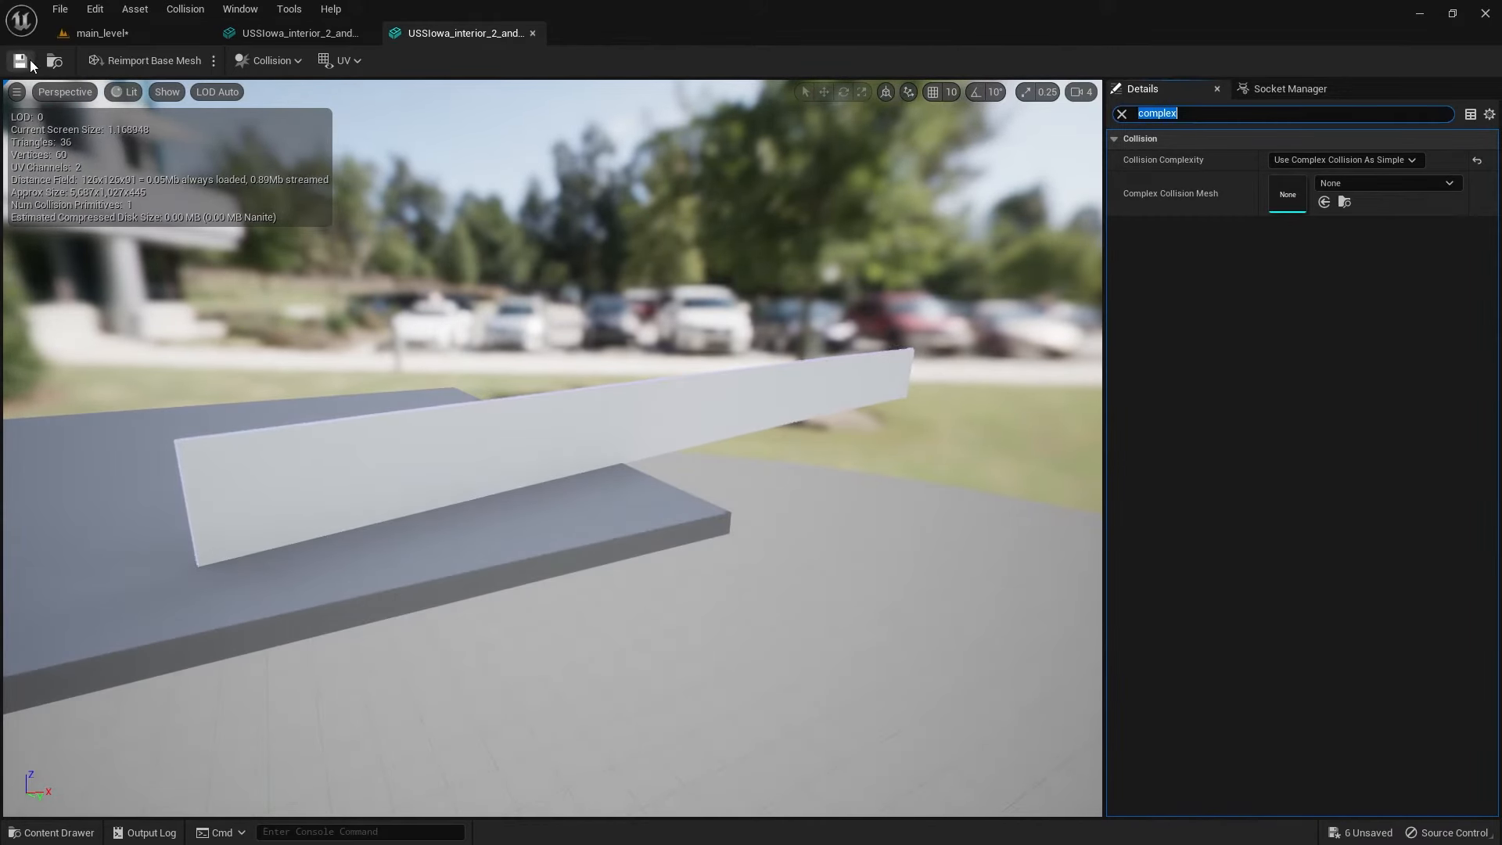
Step: Return to main_level, start Play-In-Editor and walk the character forward through the doorway
{"action": "left_click", "coordinate": [91, 32]}
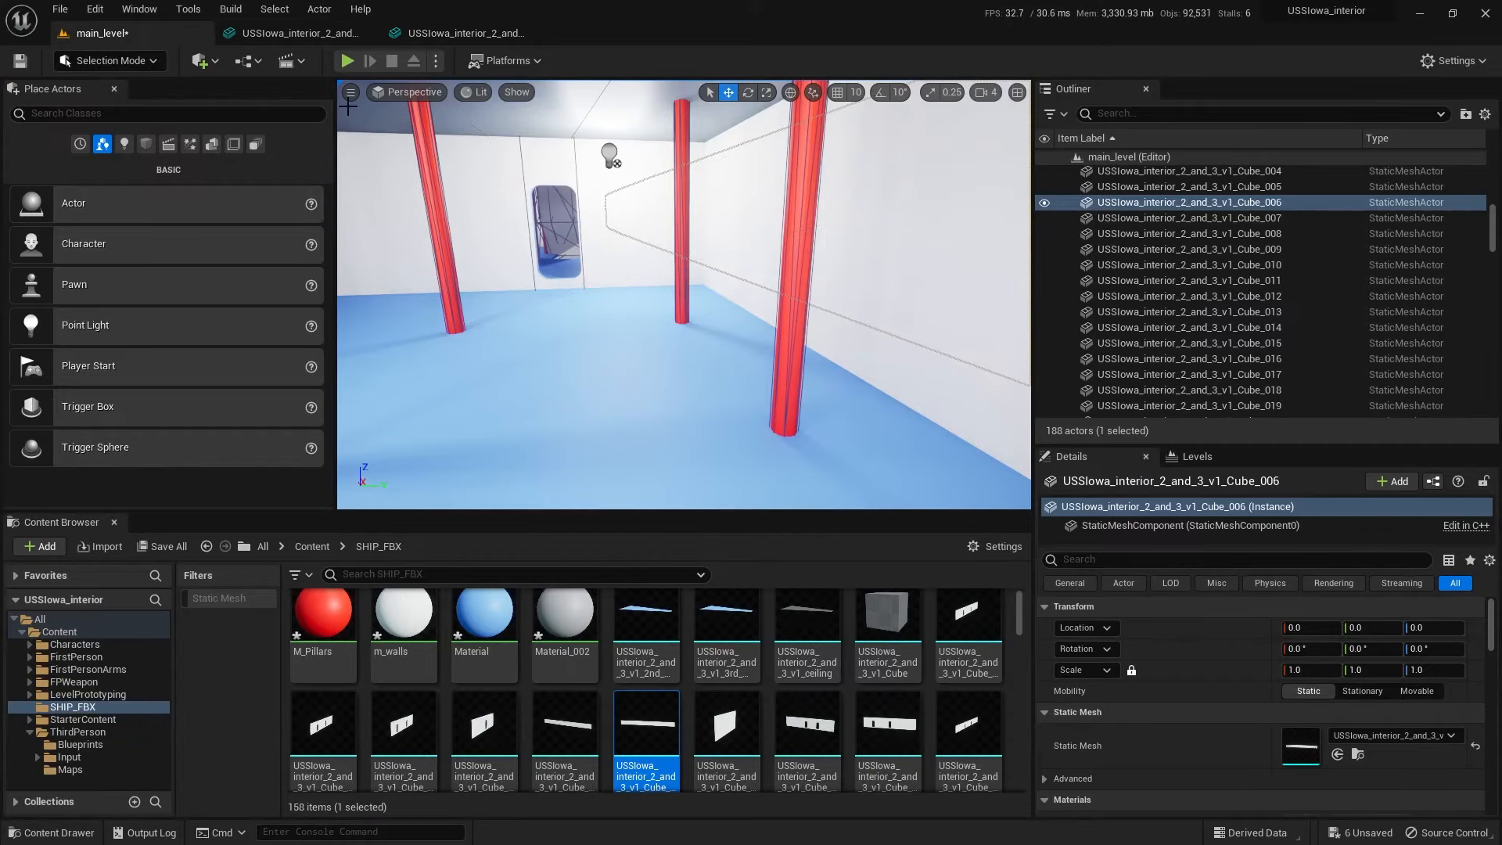
{"action": "left_click", "coordinate": [347, 61]}
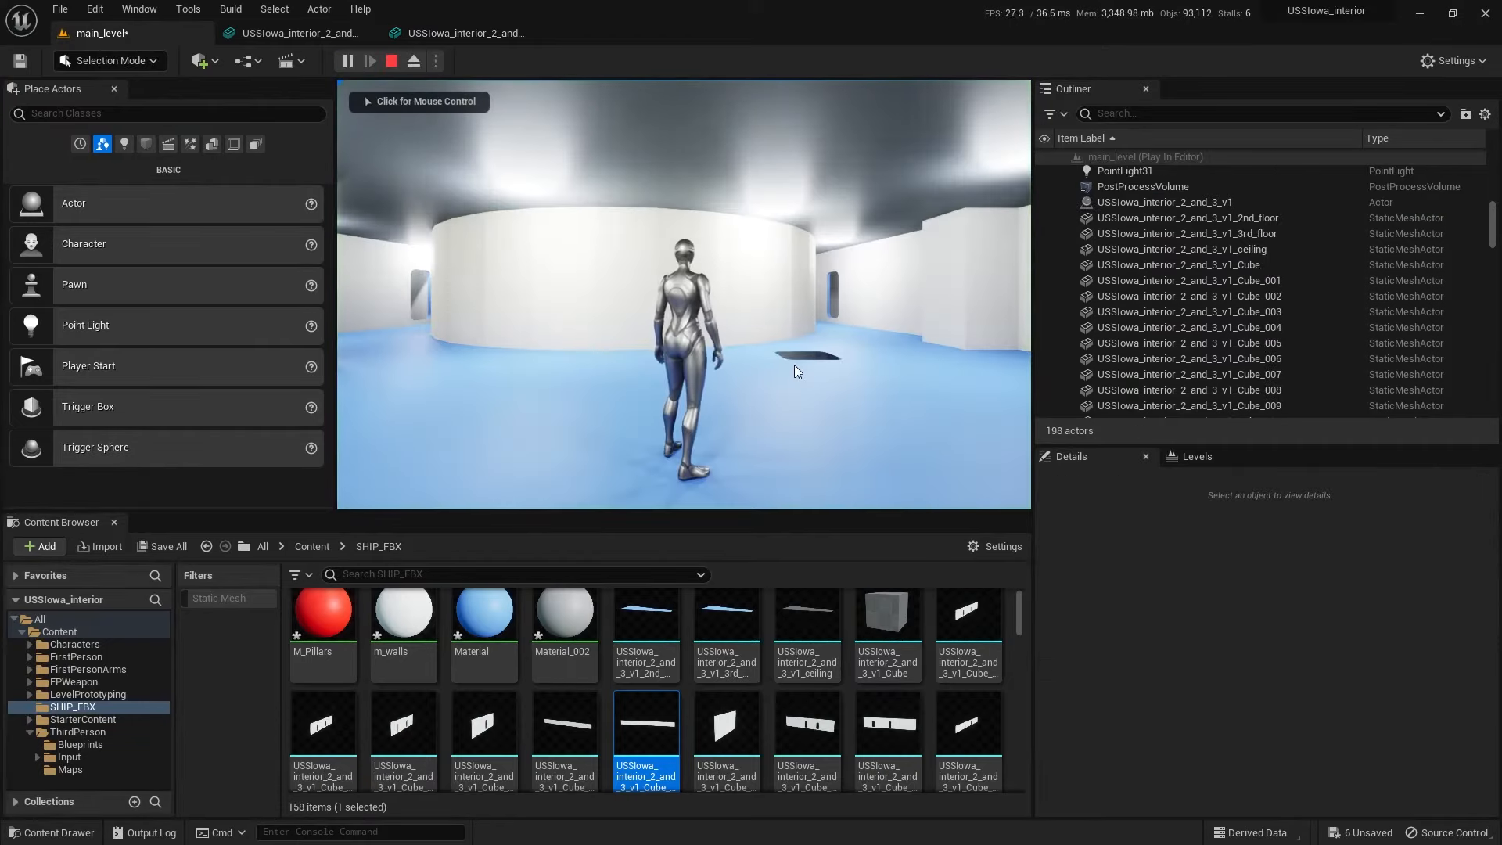
{"action": "left_click", "coordinate": [795, 371]}
{"action": "key", "text": "w"}
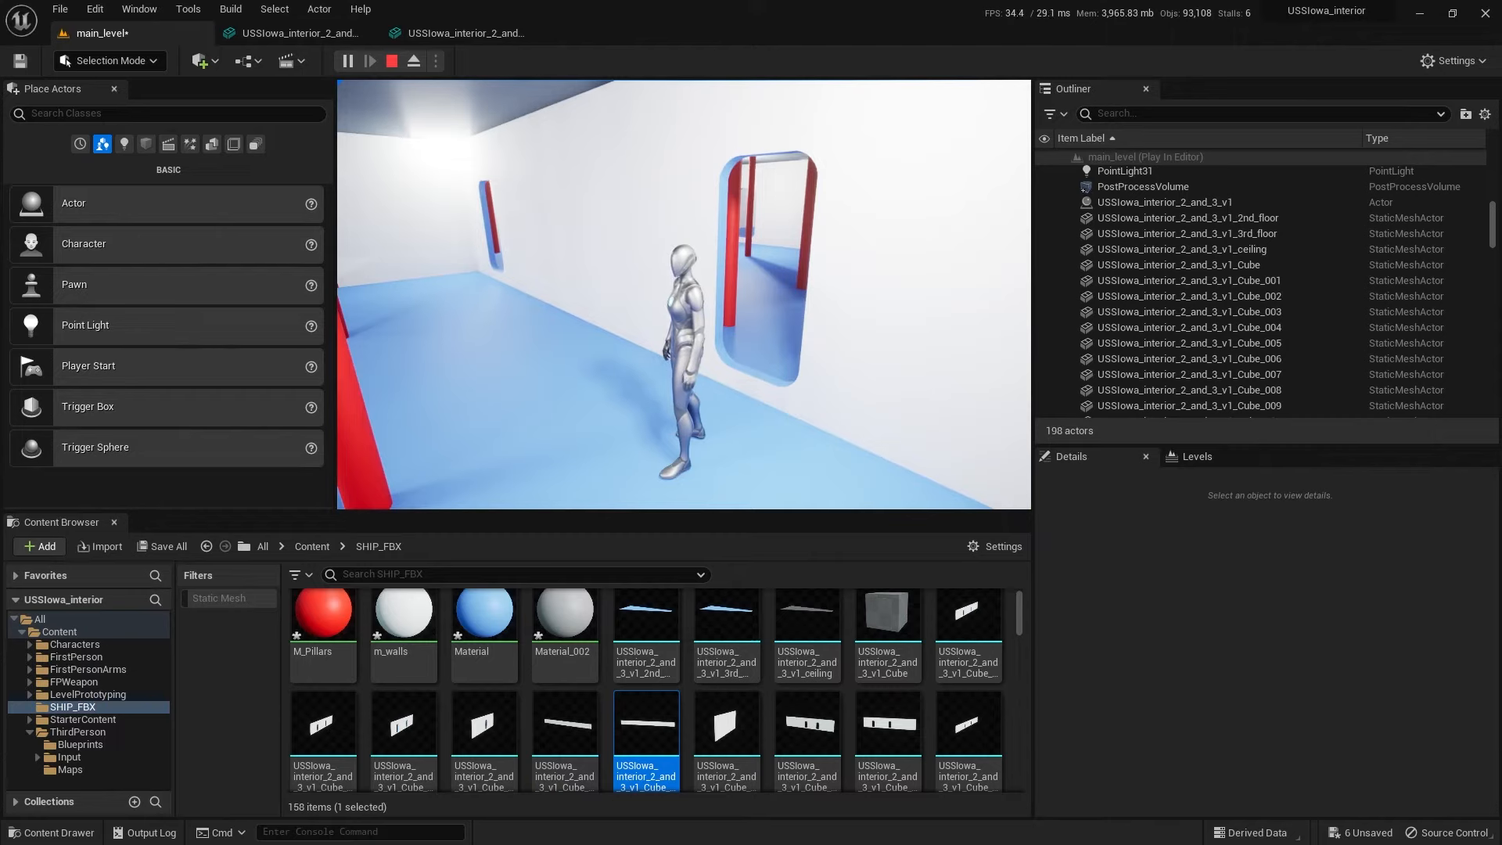
{"action": "key", "text": "w"}
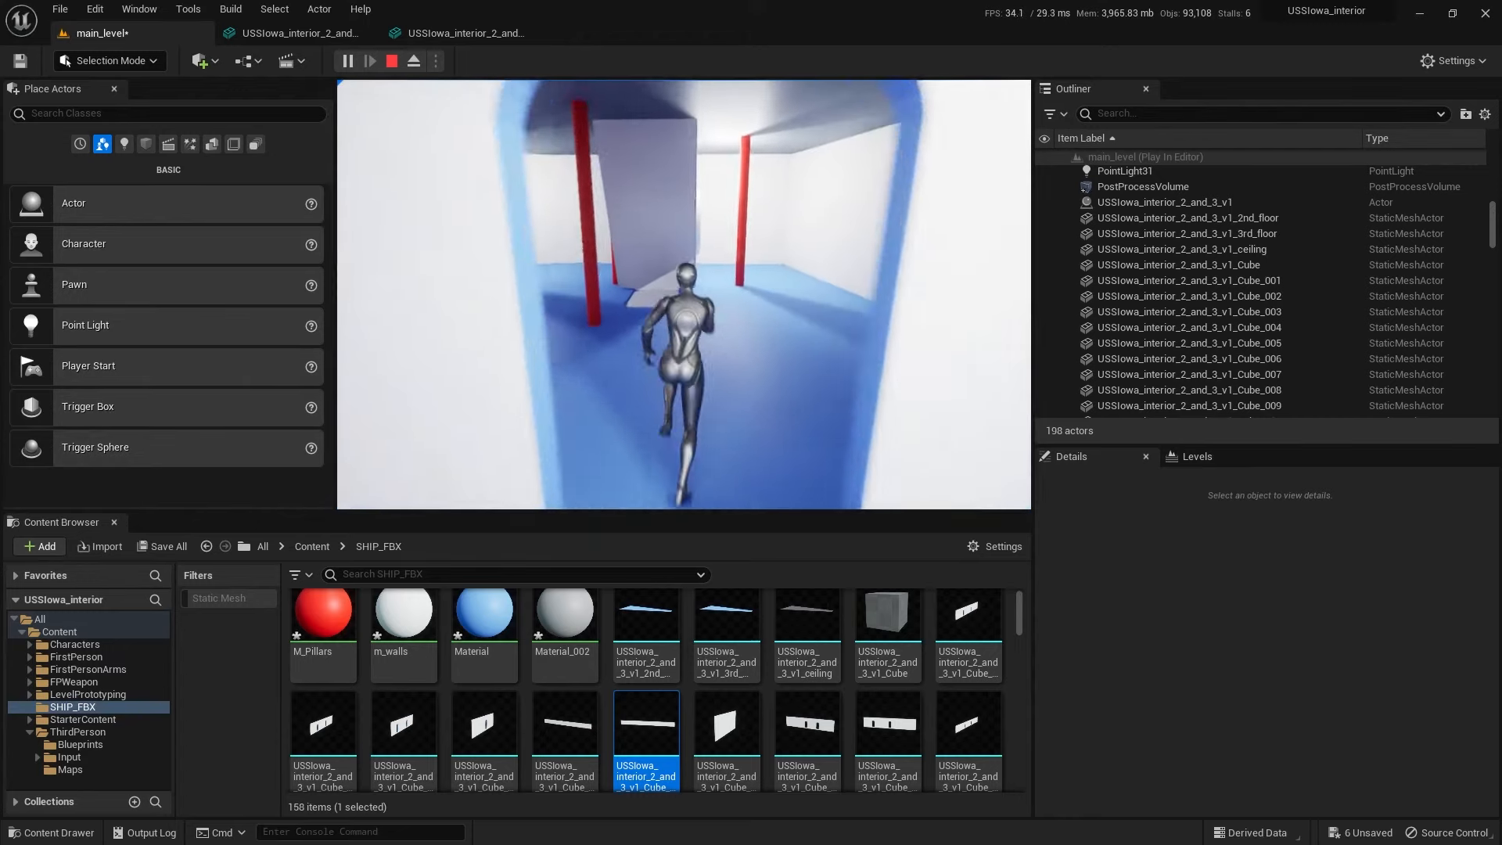
Step: Stop the play session, undo an accidental wall deletion, and open Cube_057 via Outliner > Edit
{"action": "key", "text": "Escape"}
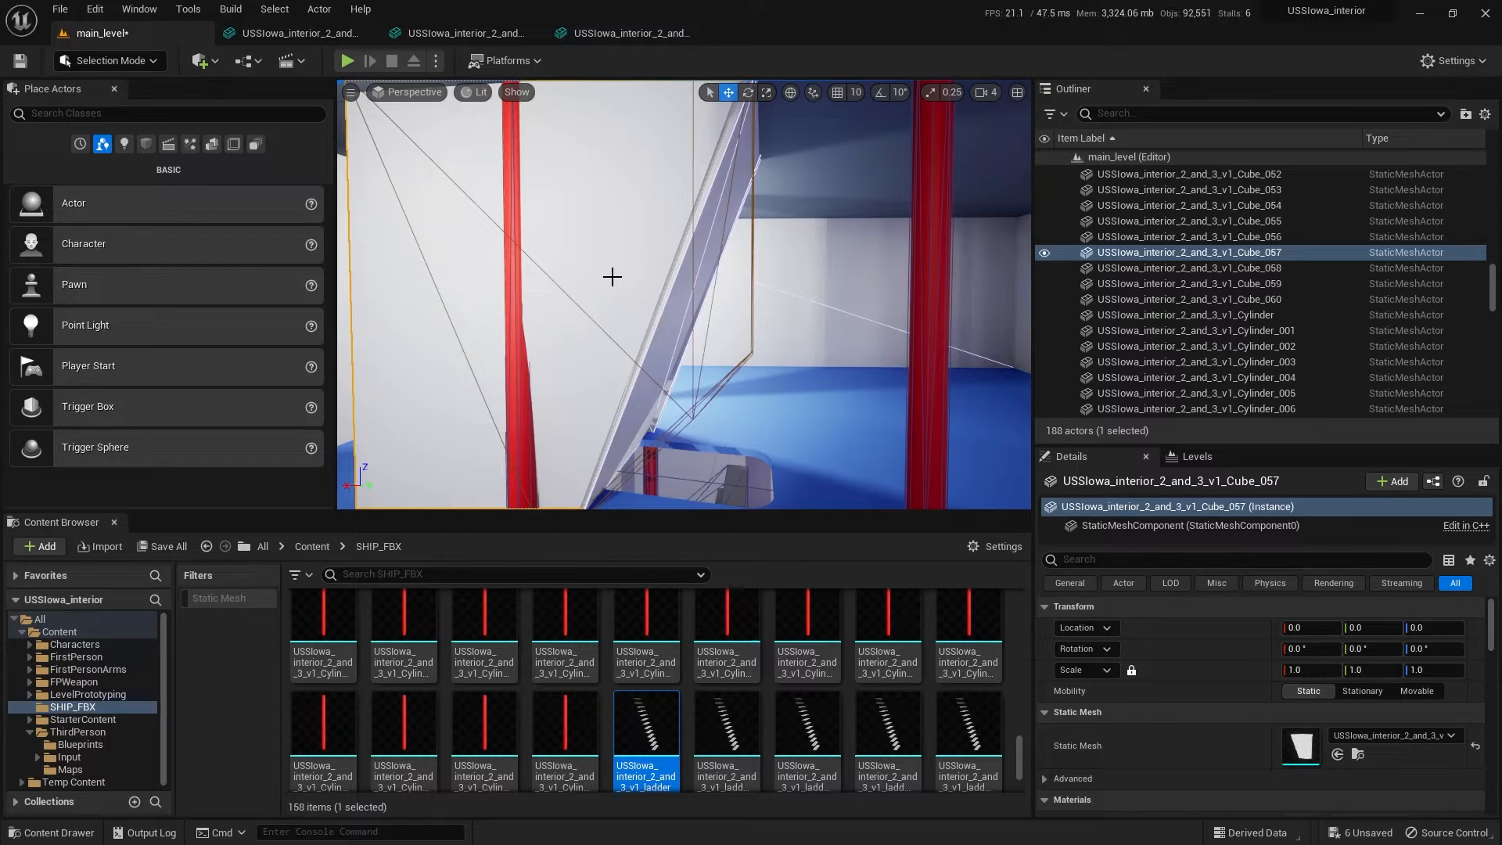
{"action": "key", "text": "Delete"}
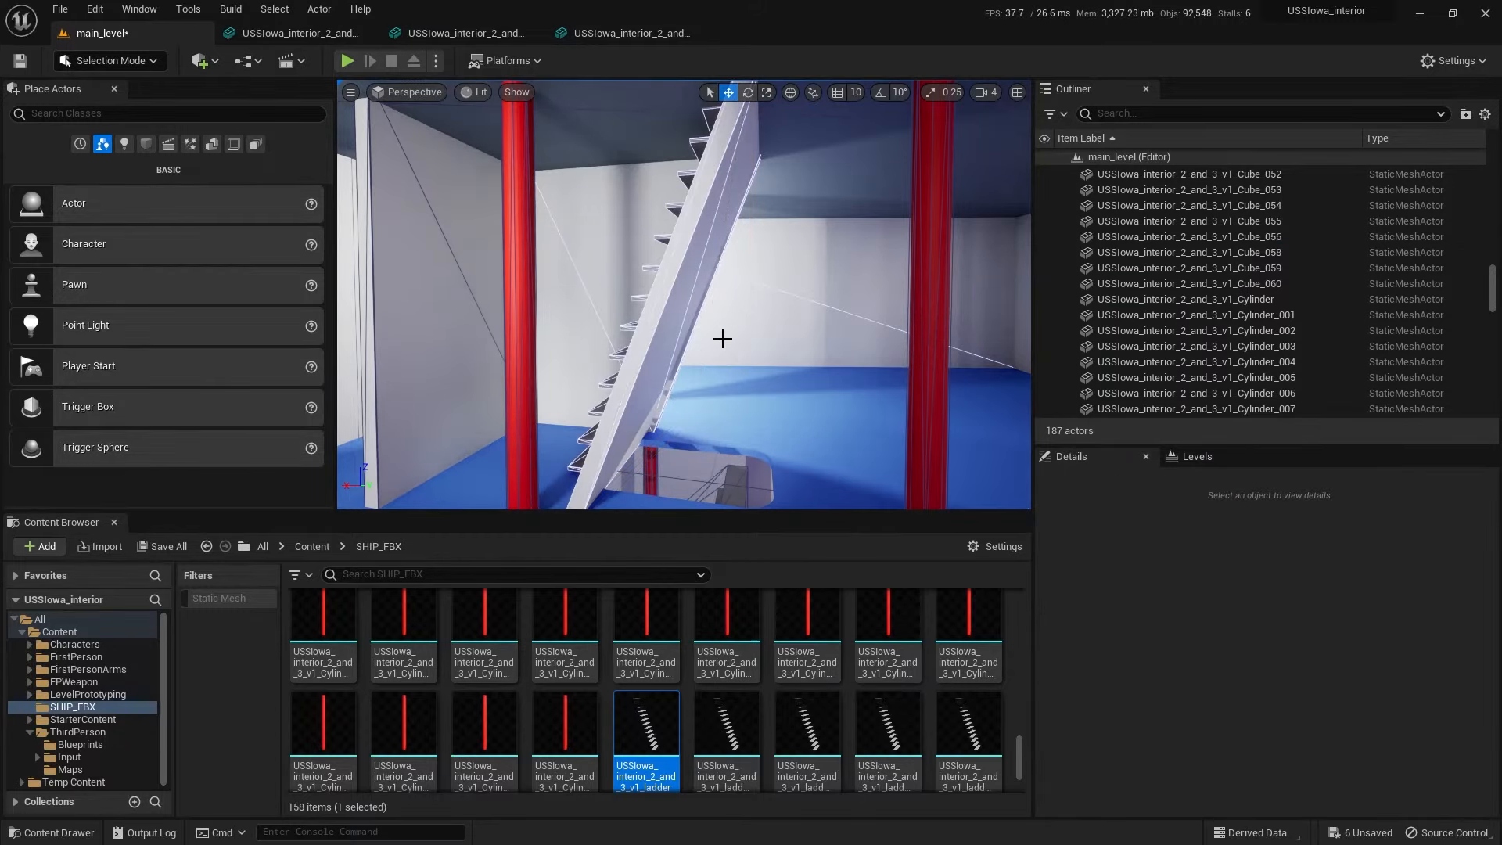
{"action": "key", "text": "ctrl+z"}
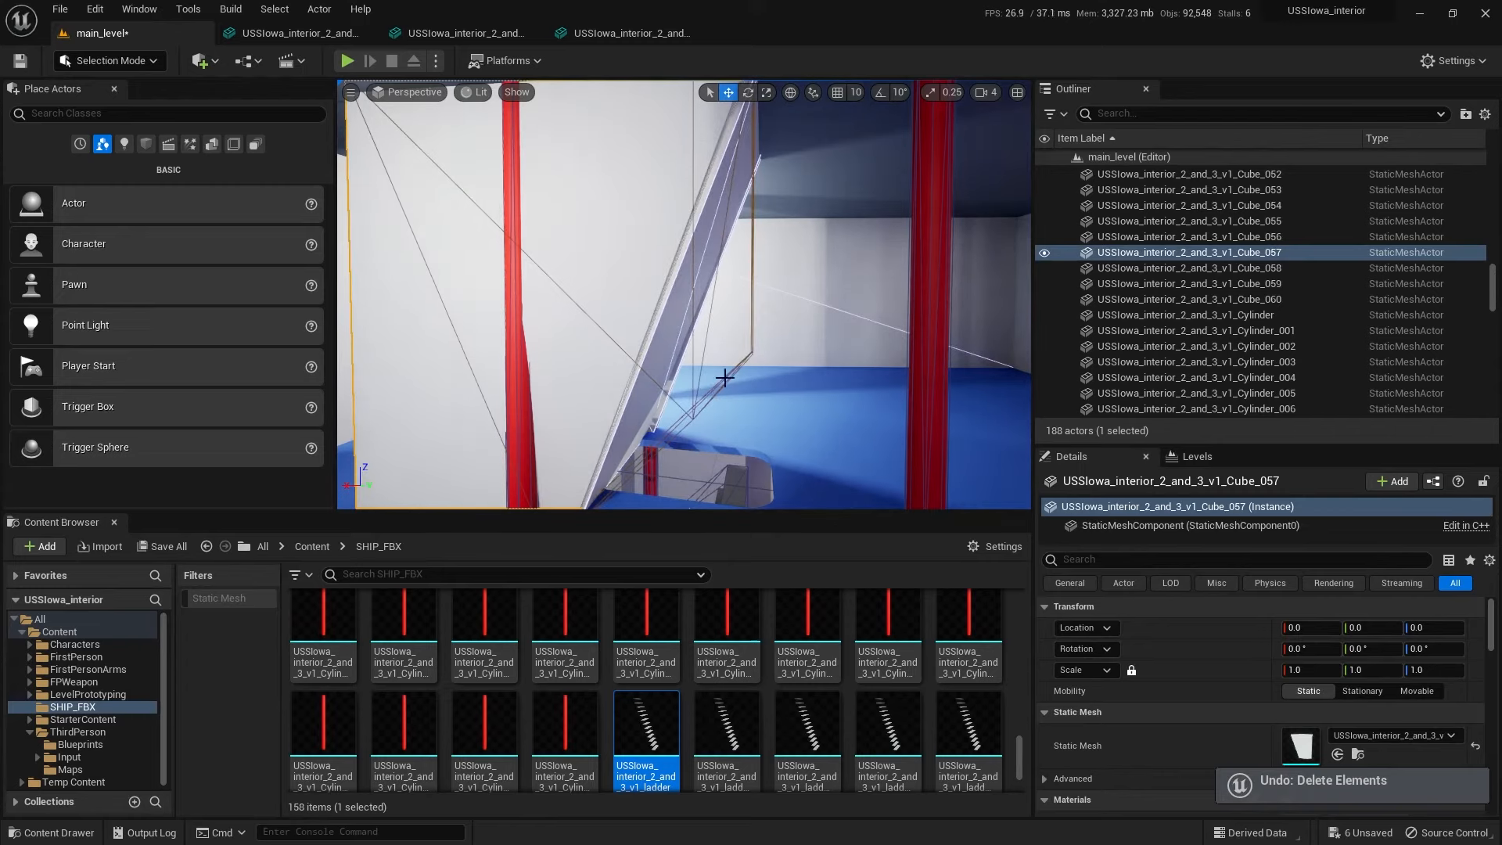
{"action": "right_click", "coordinate": [1140, 252]}
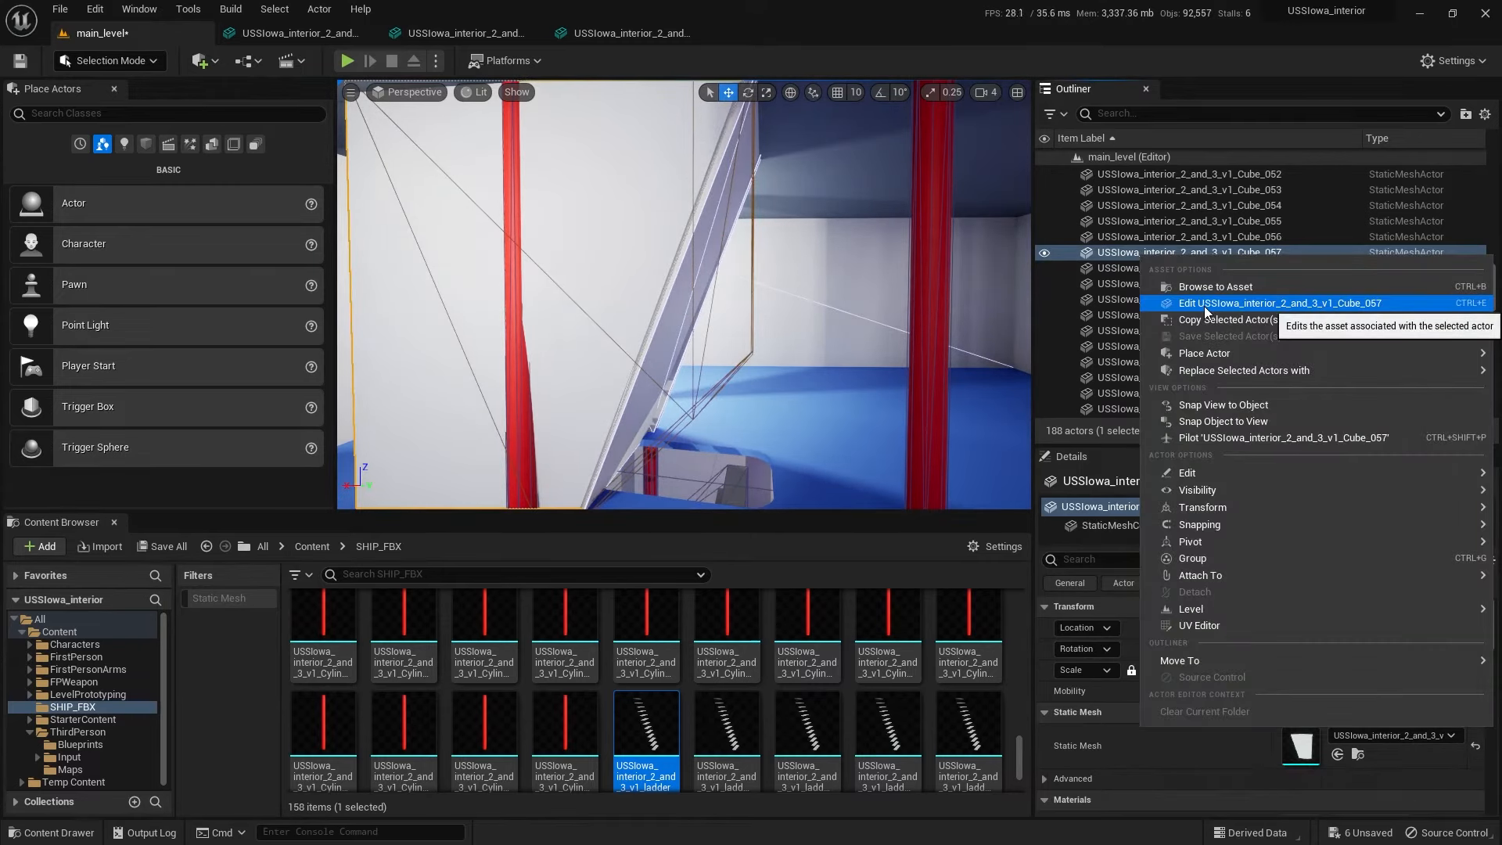
{"action": "left_click", "coordinate": [1204, 306]}
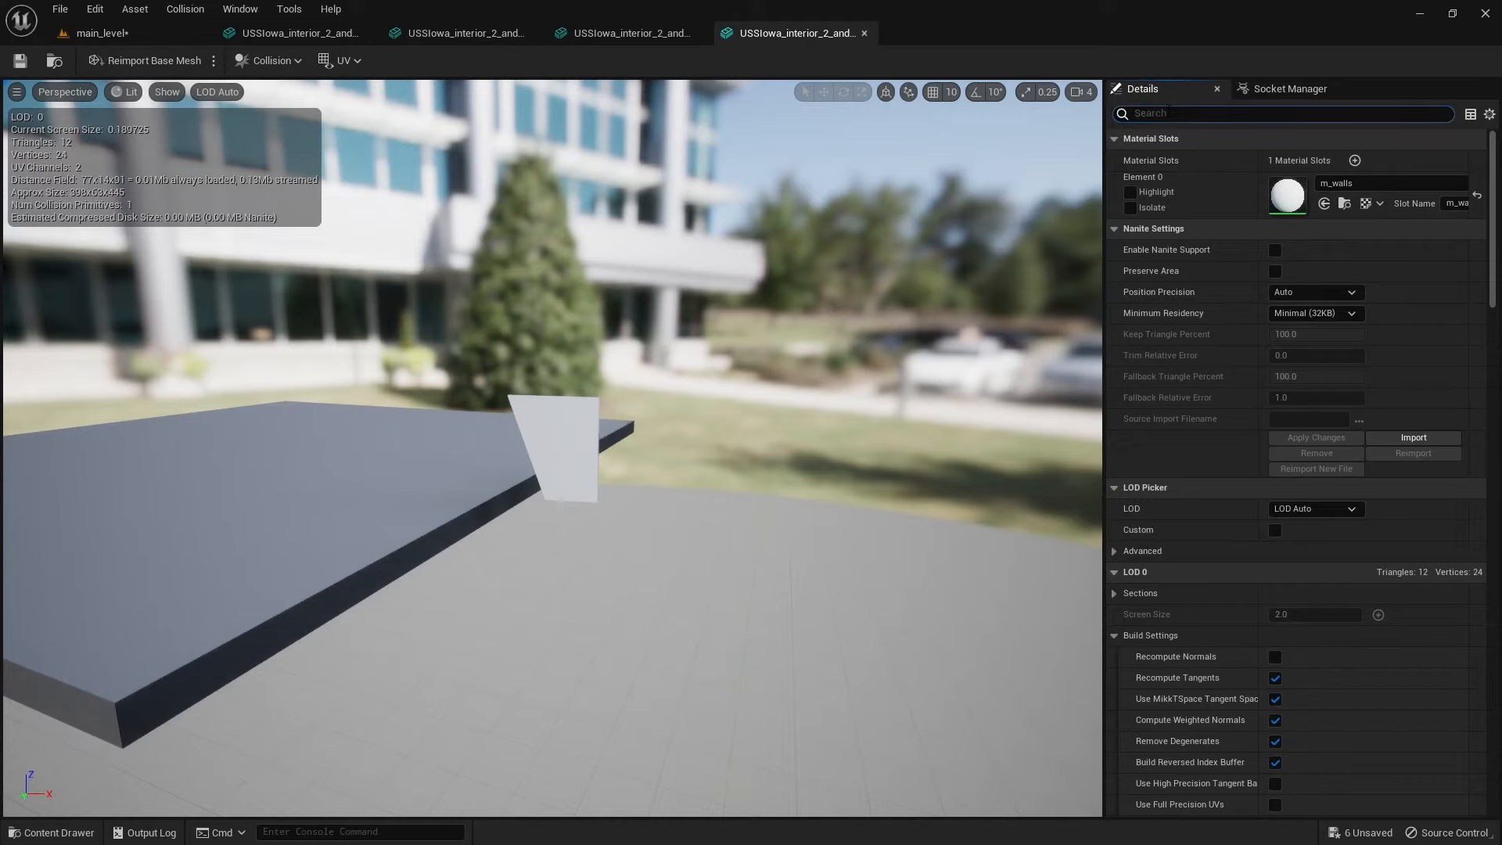
{"action": "type", "text": "complex"}
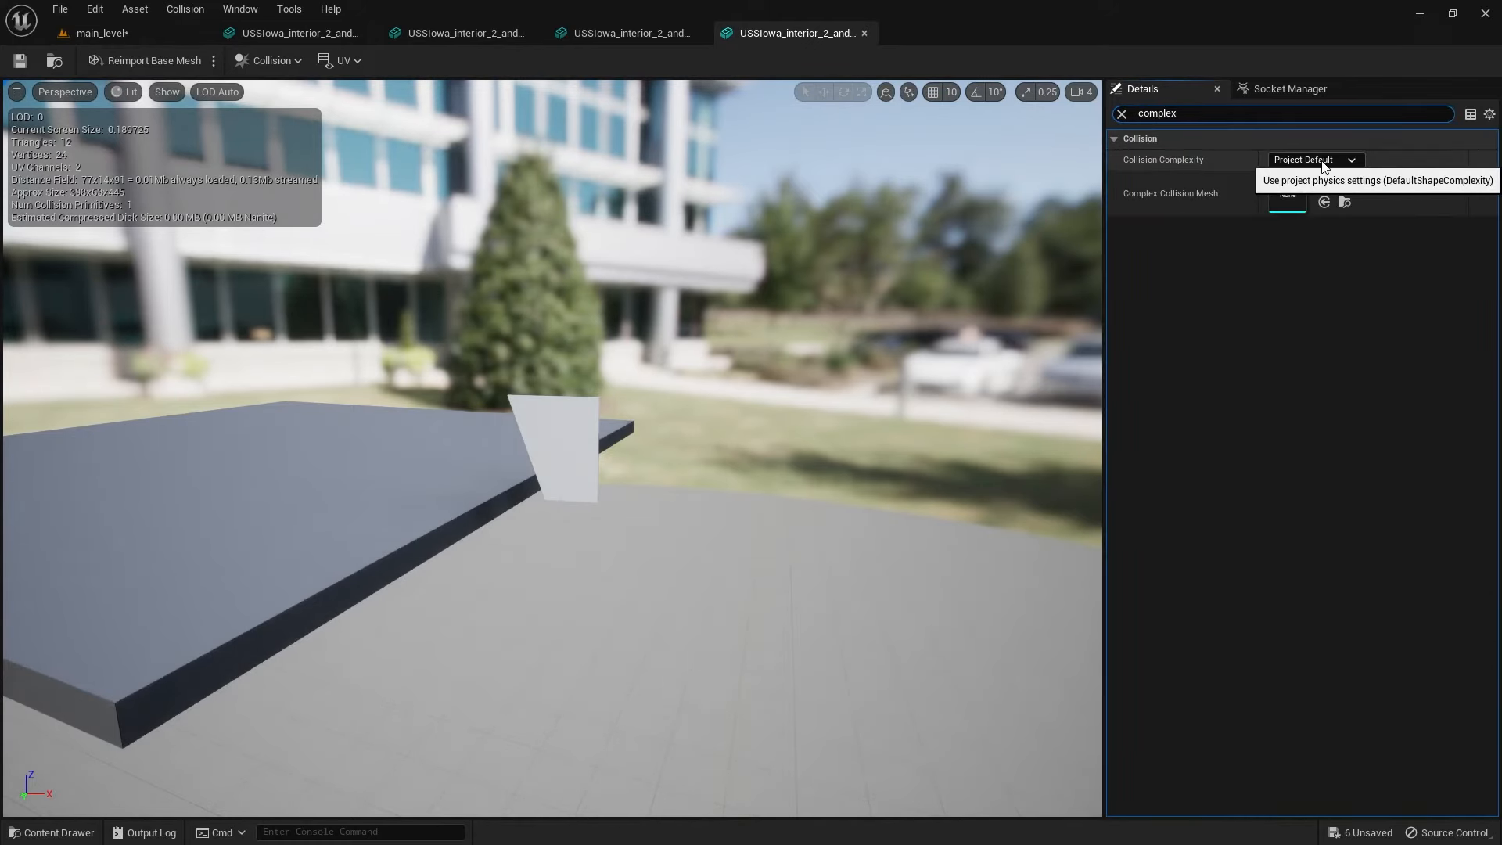
Step: Inspect the wedge mesh's simple and complex collision displays in the preview viewport
{"action": "left_click", "coordinate": [1322, 161]}
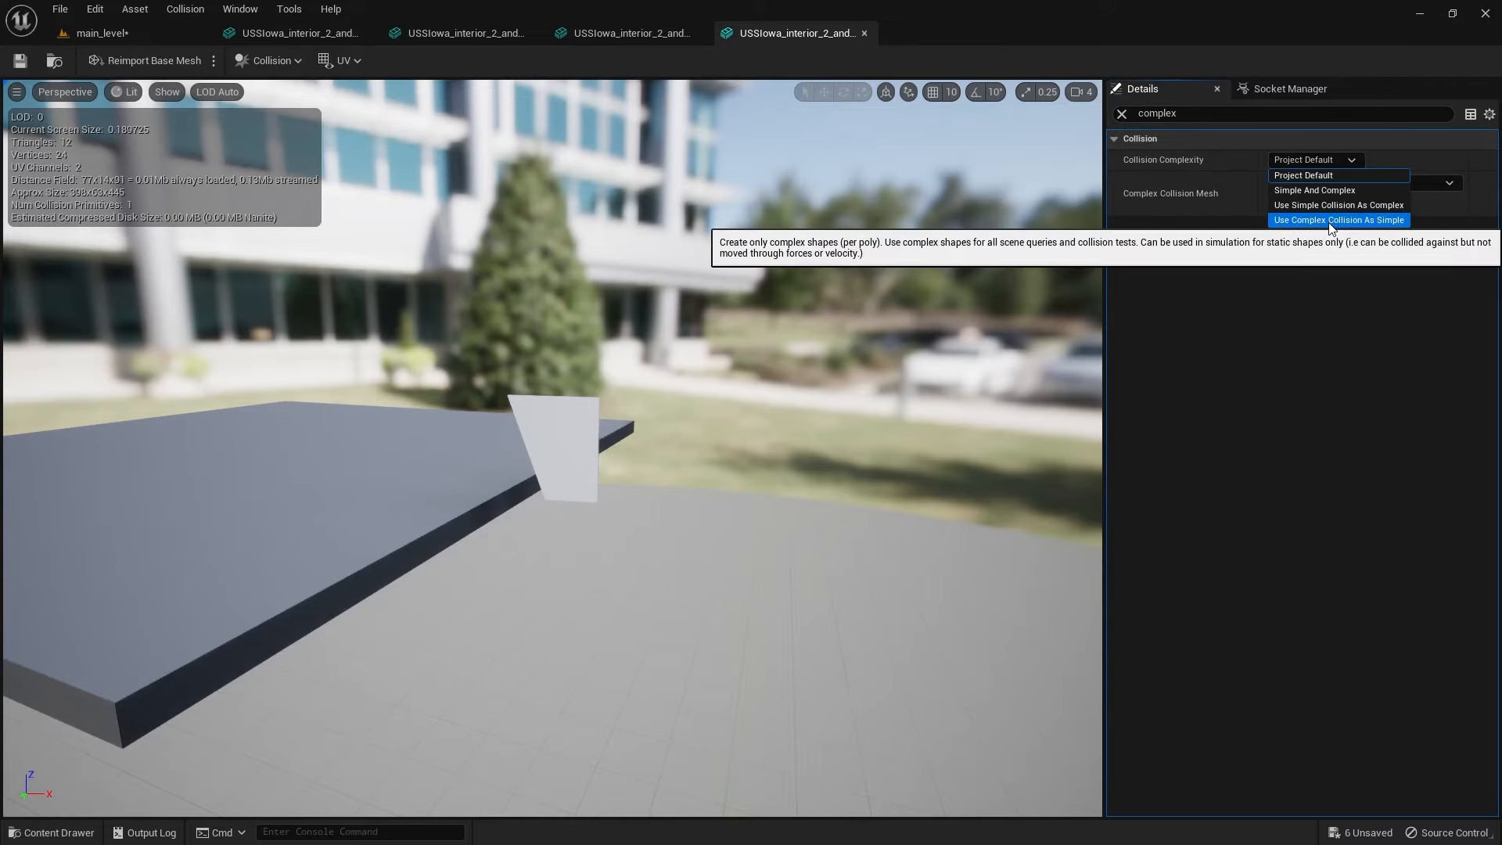
{"action": "left_click", "coordinate": [165, 97]}
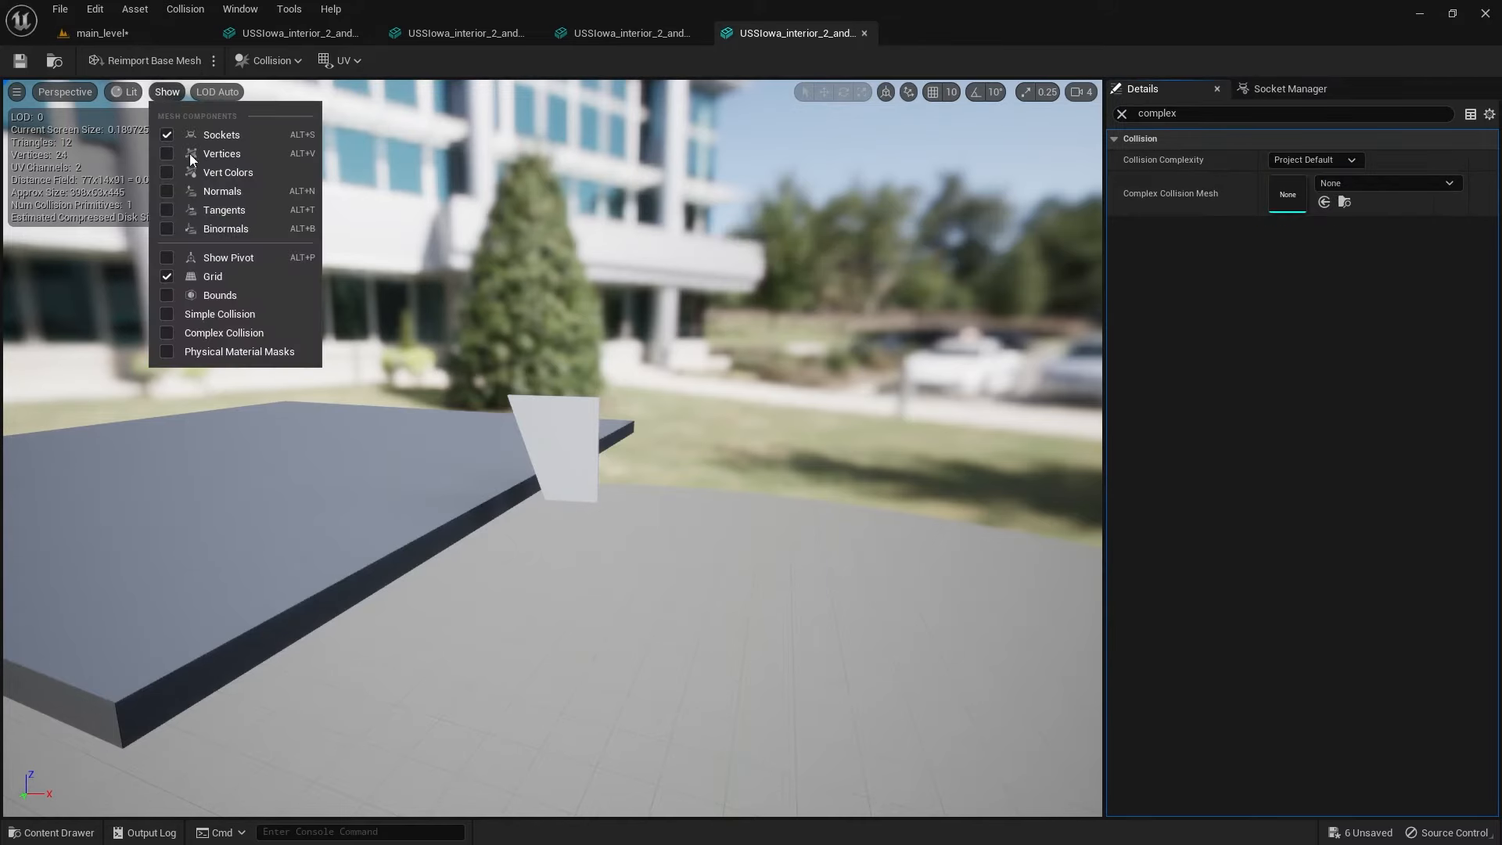
{"action": "left_click", "coordinate": [218, 315]}
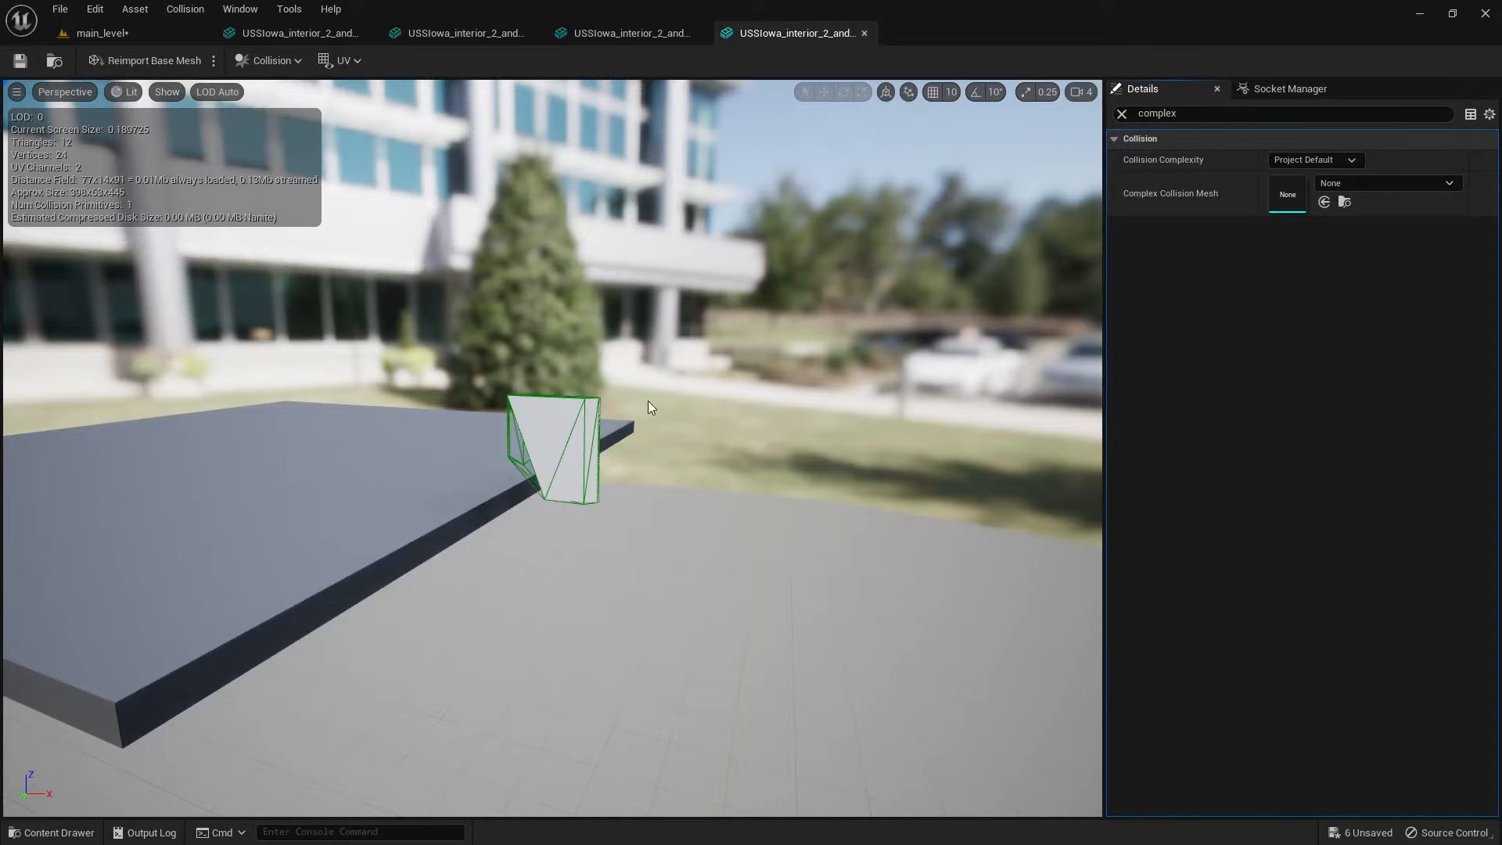
{"action": "mouse_move", "coordinate": [648, 407]}
{"action": "left_mouse_down"}
{"action": "mouse_move", "coordinate": [752, 411]}
{"action": "mouse_move", "coordinate": [721, 519]}
{"action": "left_mouse_up"}
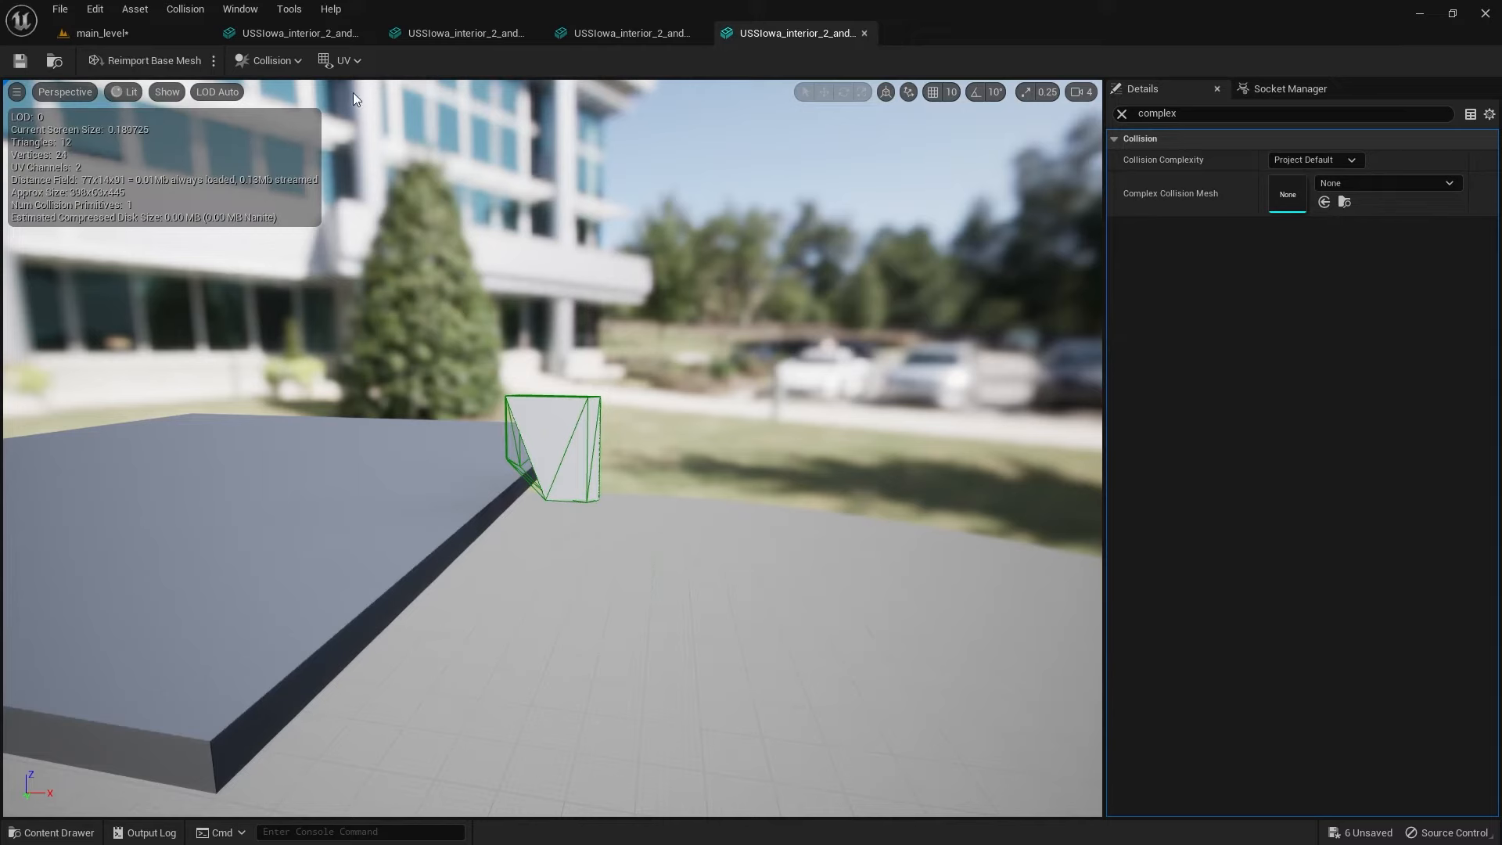
{"action": "left_click", "coordinate": [166, 94]}
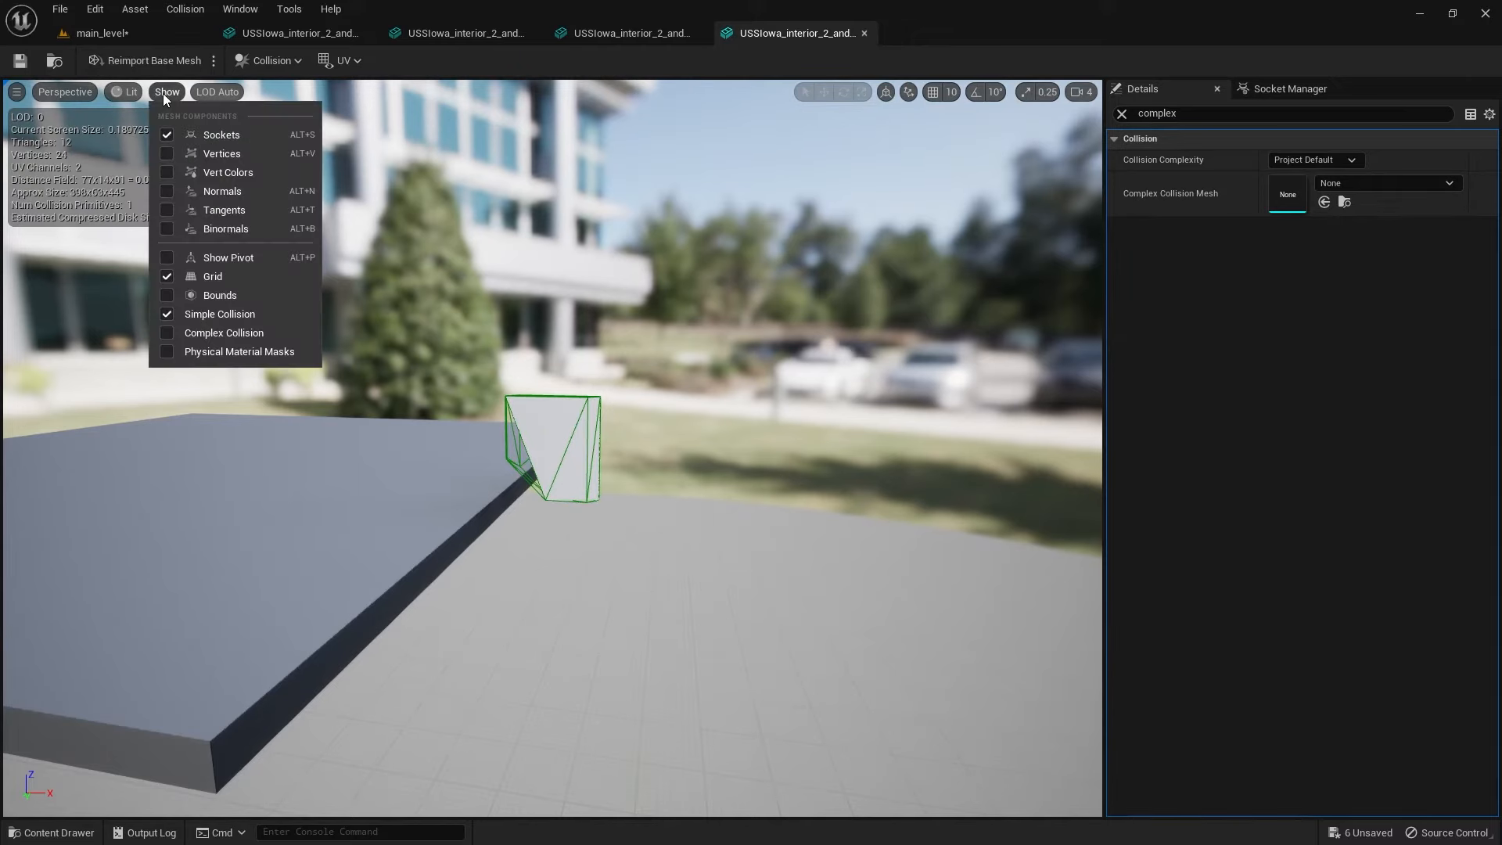
{"action": "left_click", "coordinate": [197, 338]}
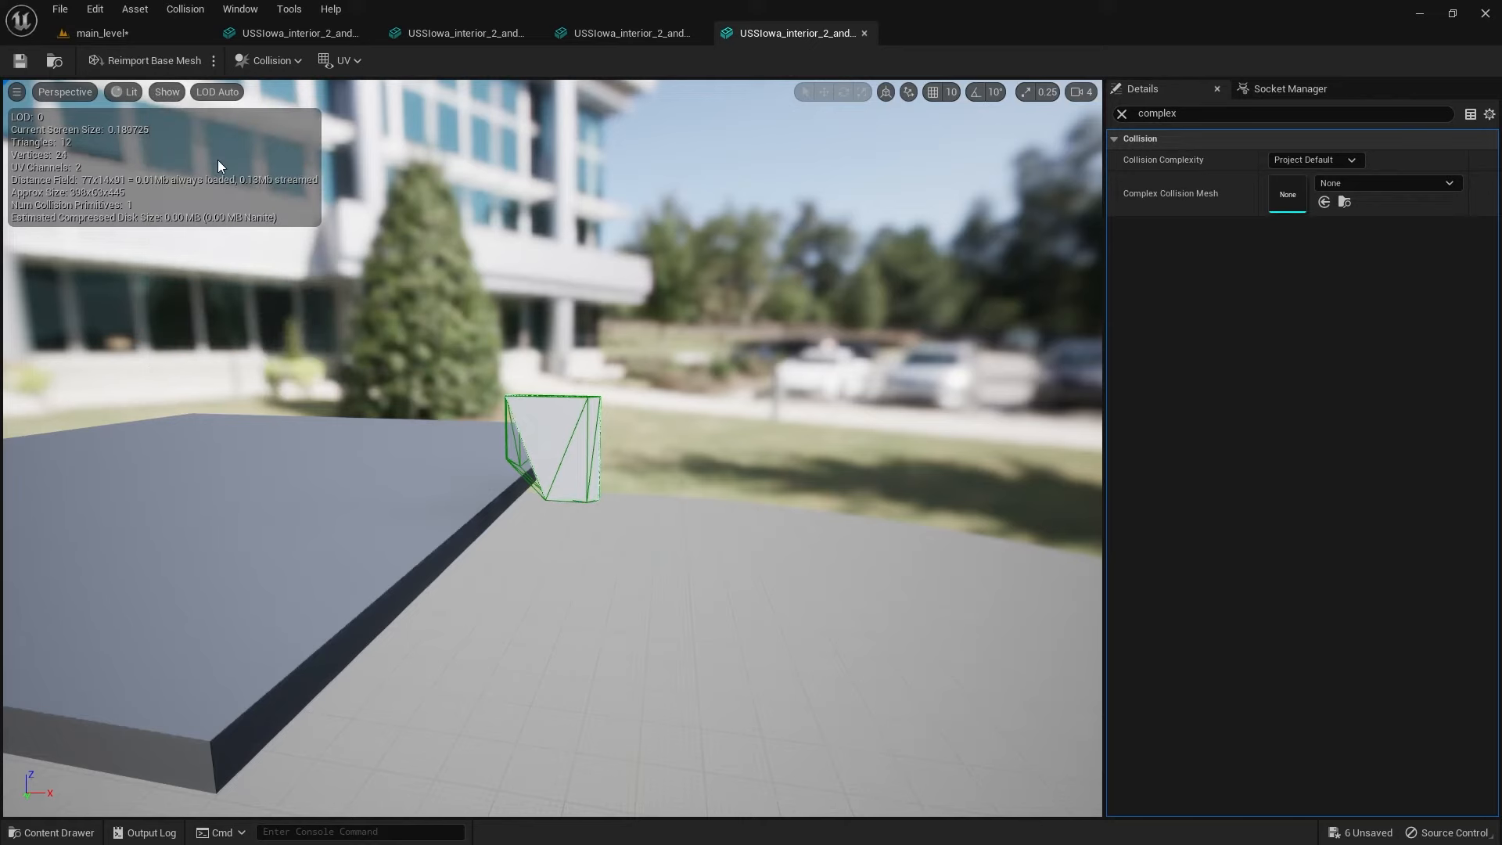
{"action": "left_click", "coordinate": [167, 92]}
{"action": "left_click", "coordinate": [206, 315]}
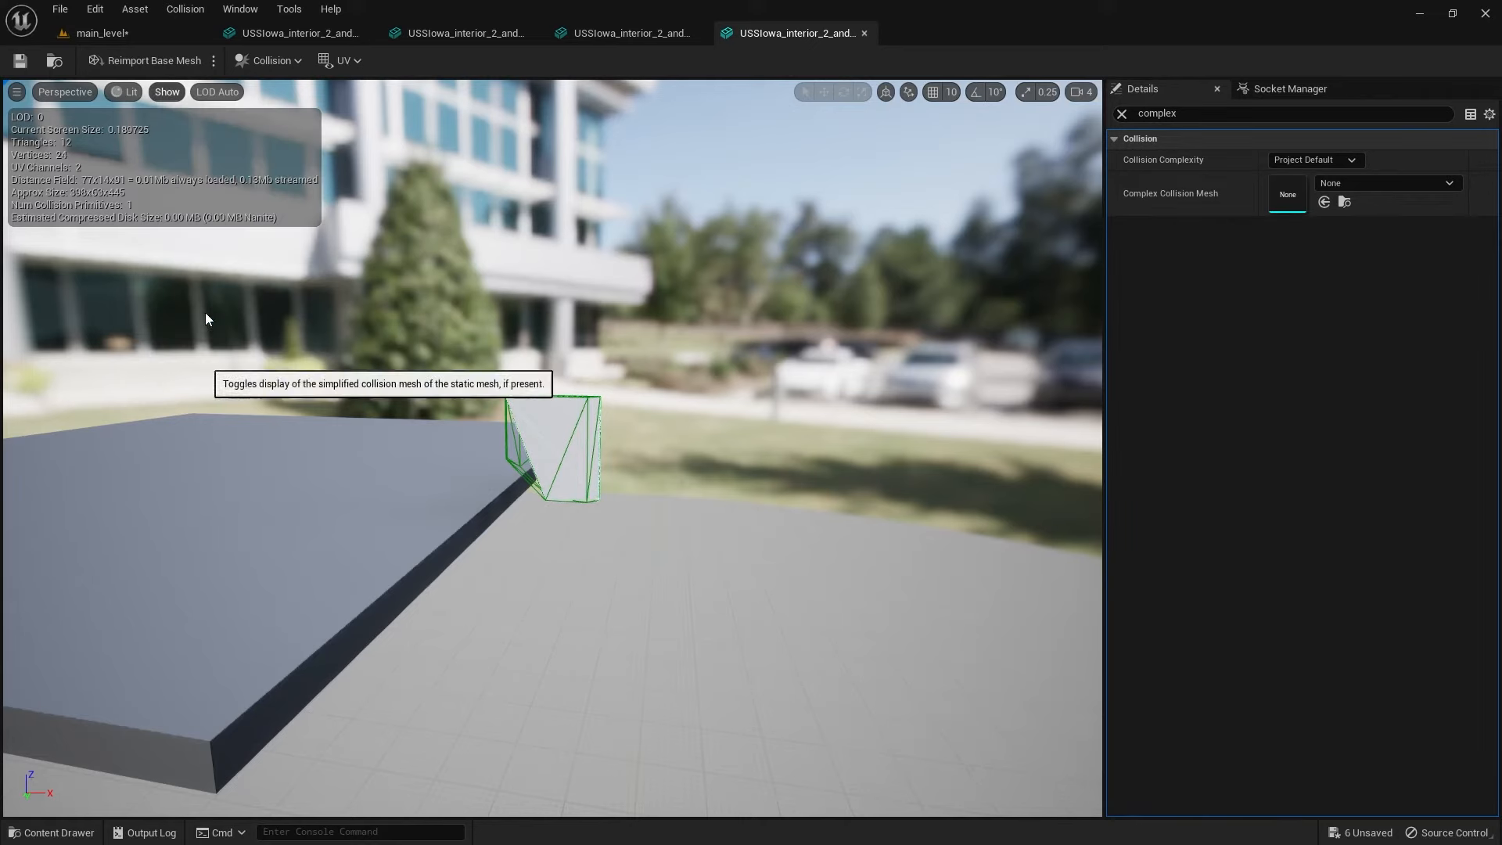
{"action": "scroll", "coordinate": [641, 458], "scroll_direction": "up", "scroll_amount": 2}
{"action": "scroll", "coordinate": [641, 457], "scroll_direction": "up", "scroll_amount": 2}
{"action": "scroll", "coordinate": [641, 458], "scroll_direction": "up", "scroll_amount": 3}
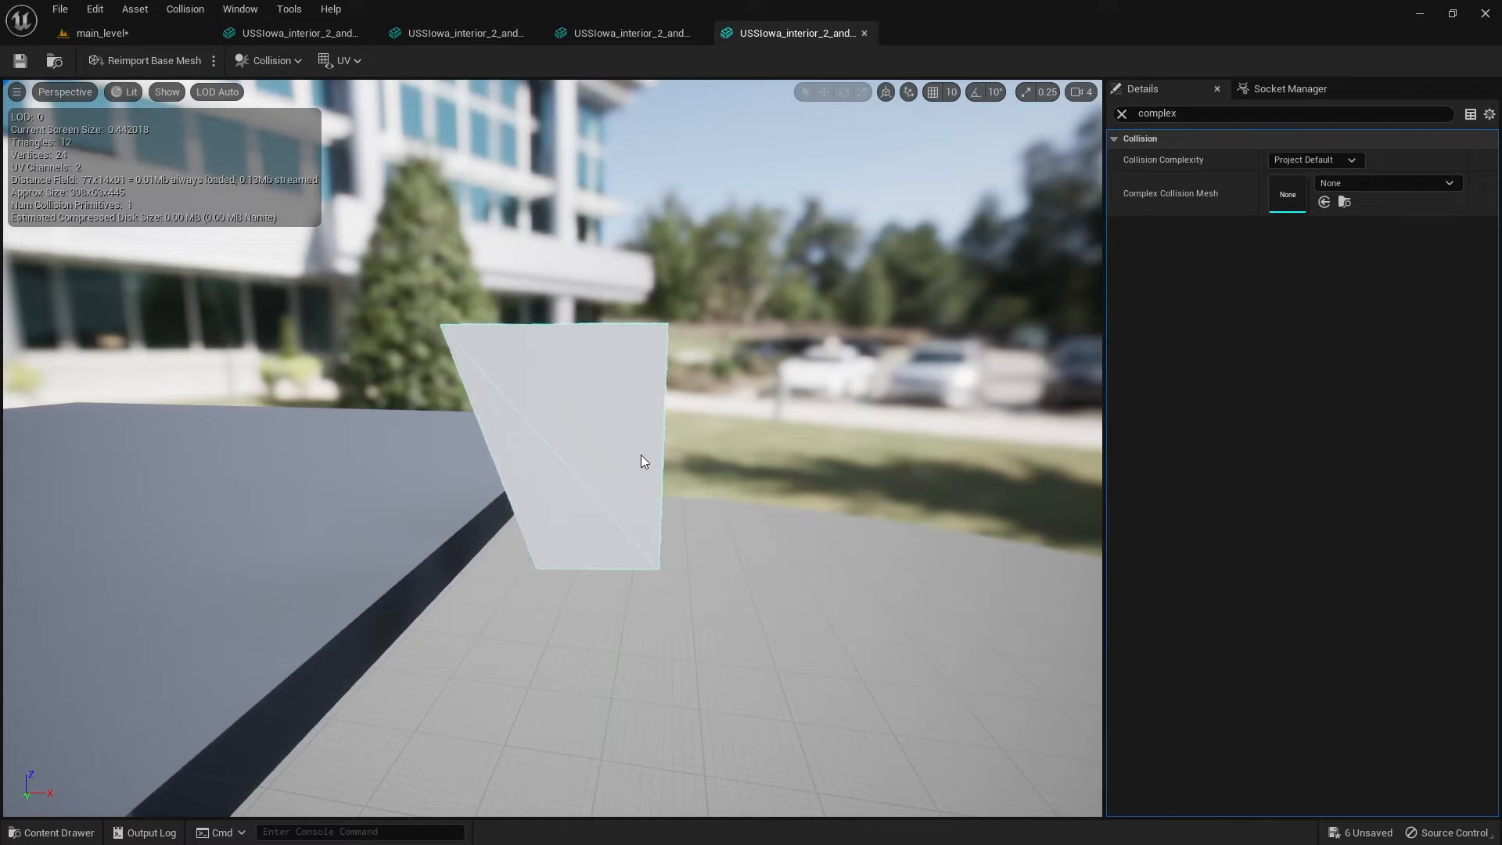
Step: Set the wedge's Collision Complexity to Use Complex Collision As Simple, save it, and return to main_level
{"action": "left_click", "coordinate": [1314, 160]}
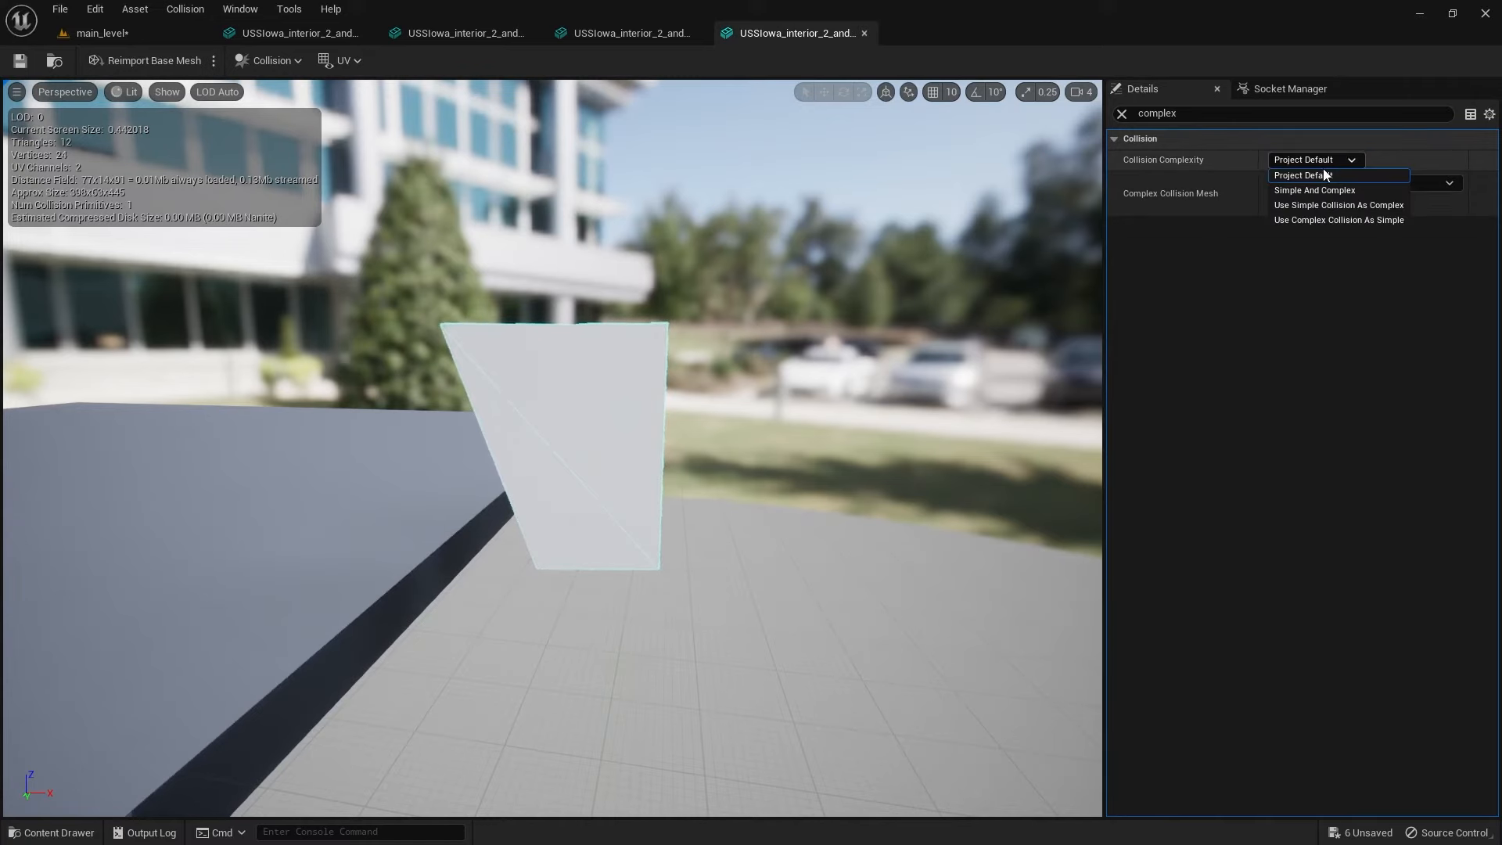
{"action": "left_click", "coordinate": [1322, 221]}
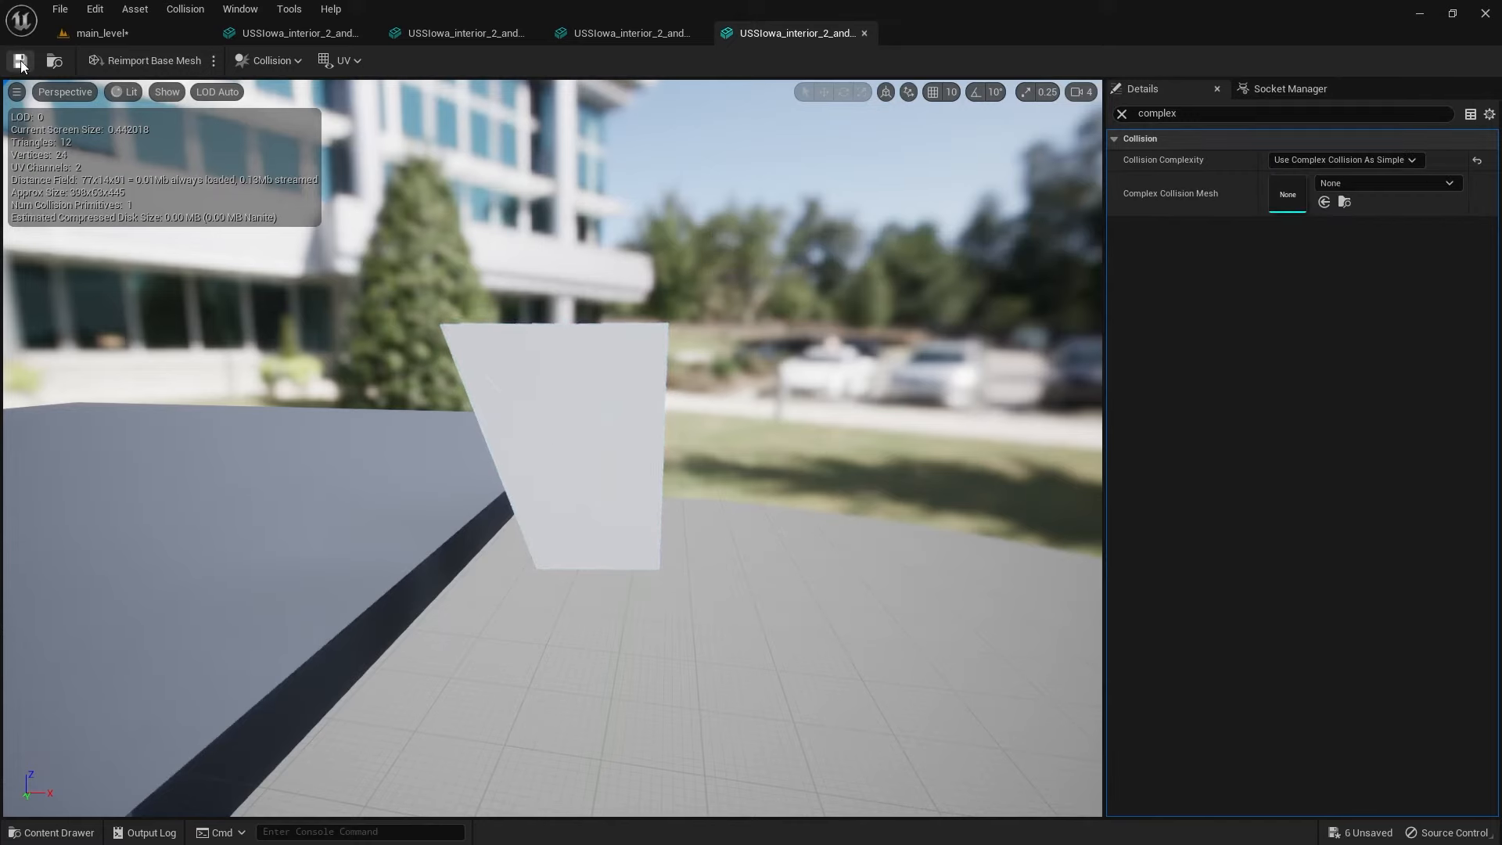
{"action": "left_click", "coordinate": [863, 33]}
{"action": "left_click", "coordinate": [103, 34]}
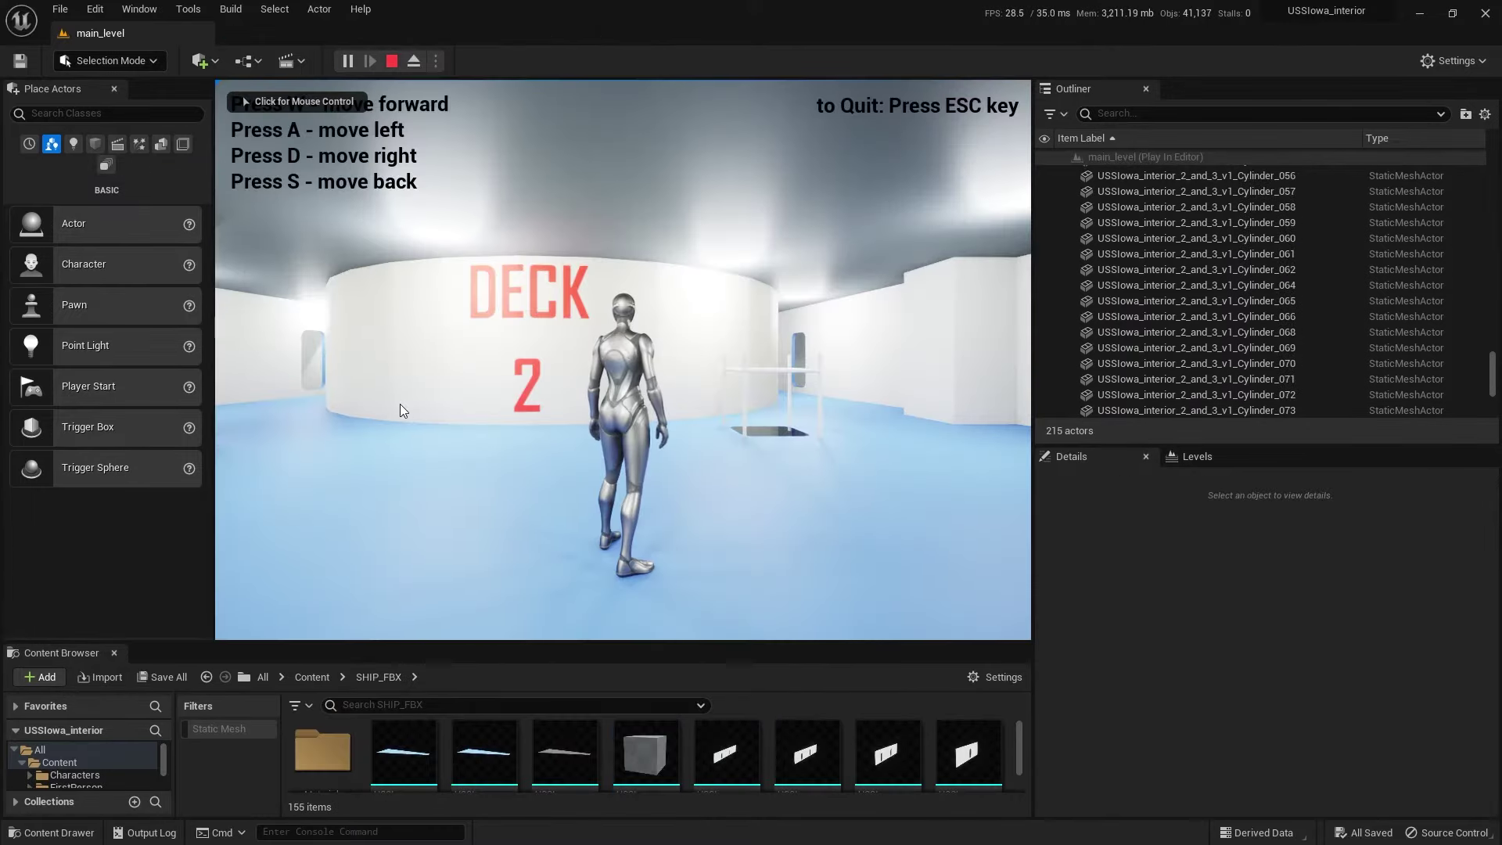
Step: Play the level, walk the character through the doorway up to the stairs to try climbing, then stop with Esc
{"action": "left_click", "coordinate": [399, 409]}
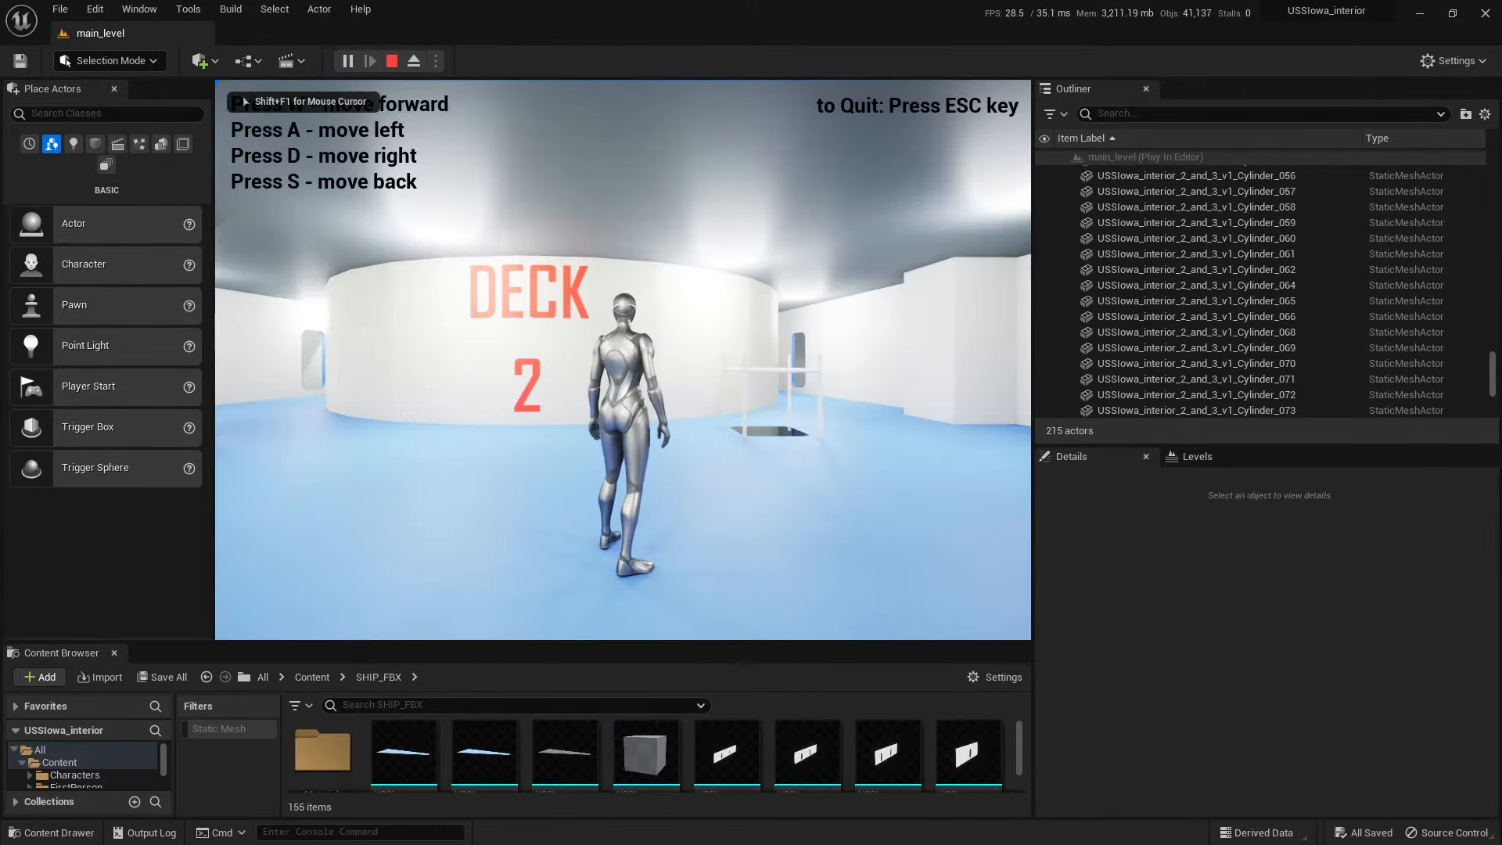
{"action": "key", "text": "w"}
{"action": "key", "text": "w"}
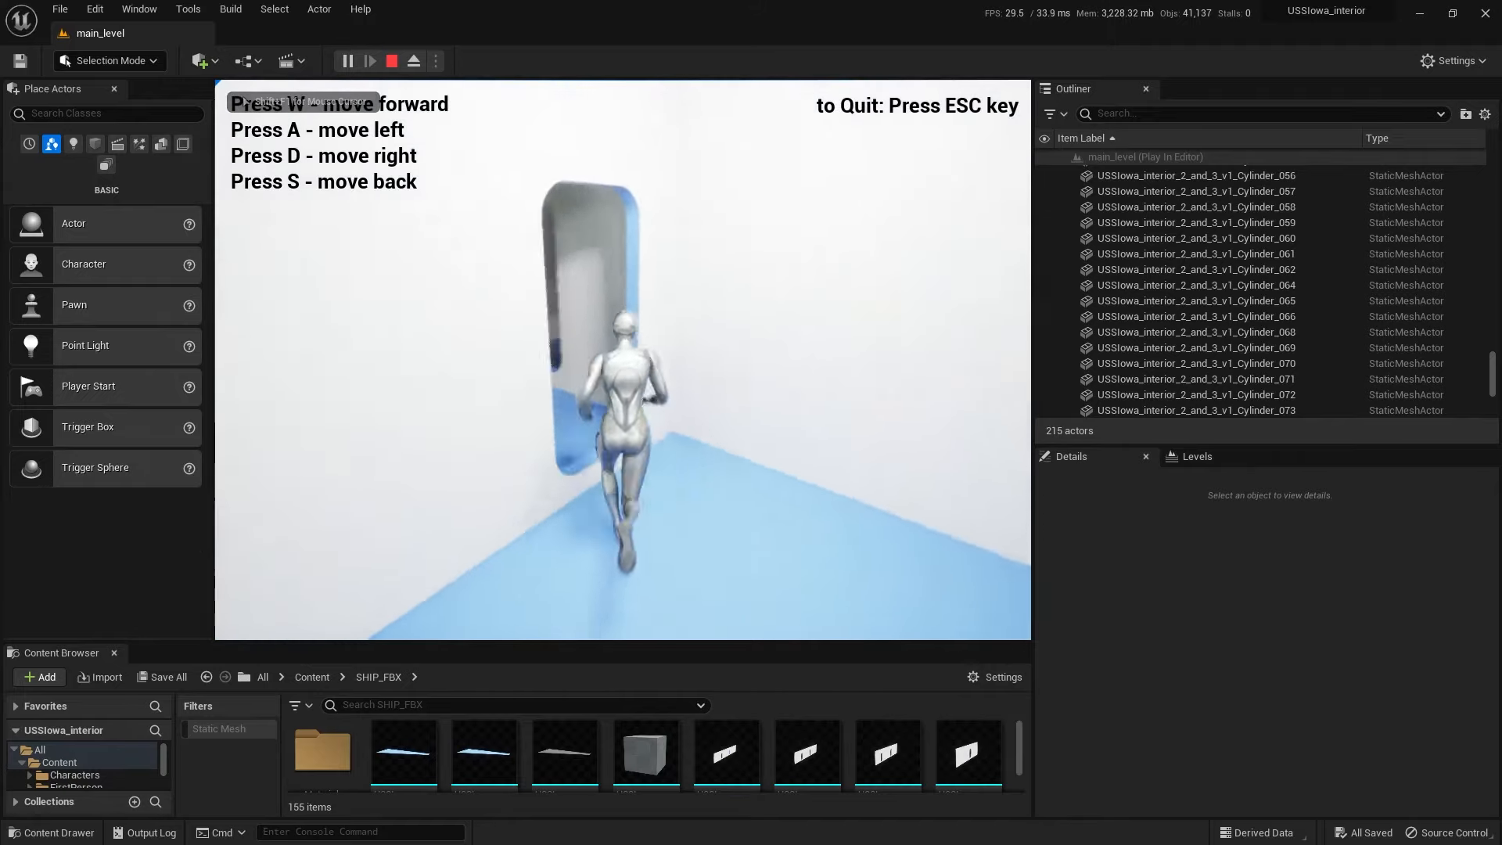
{"action": "key", "text": "w"}
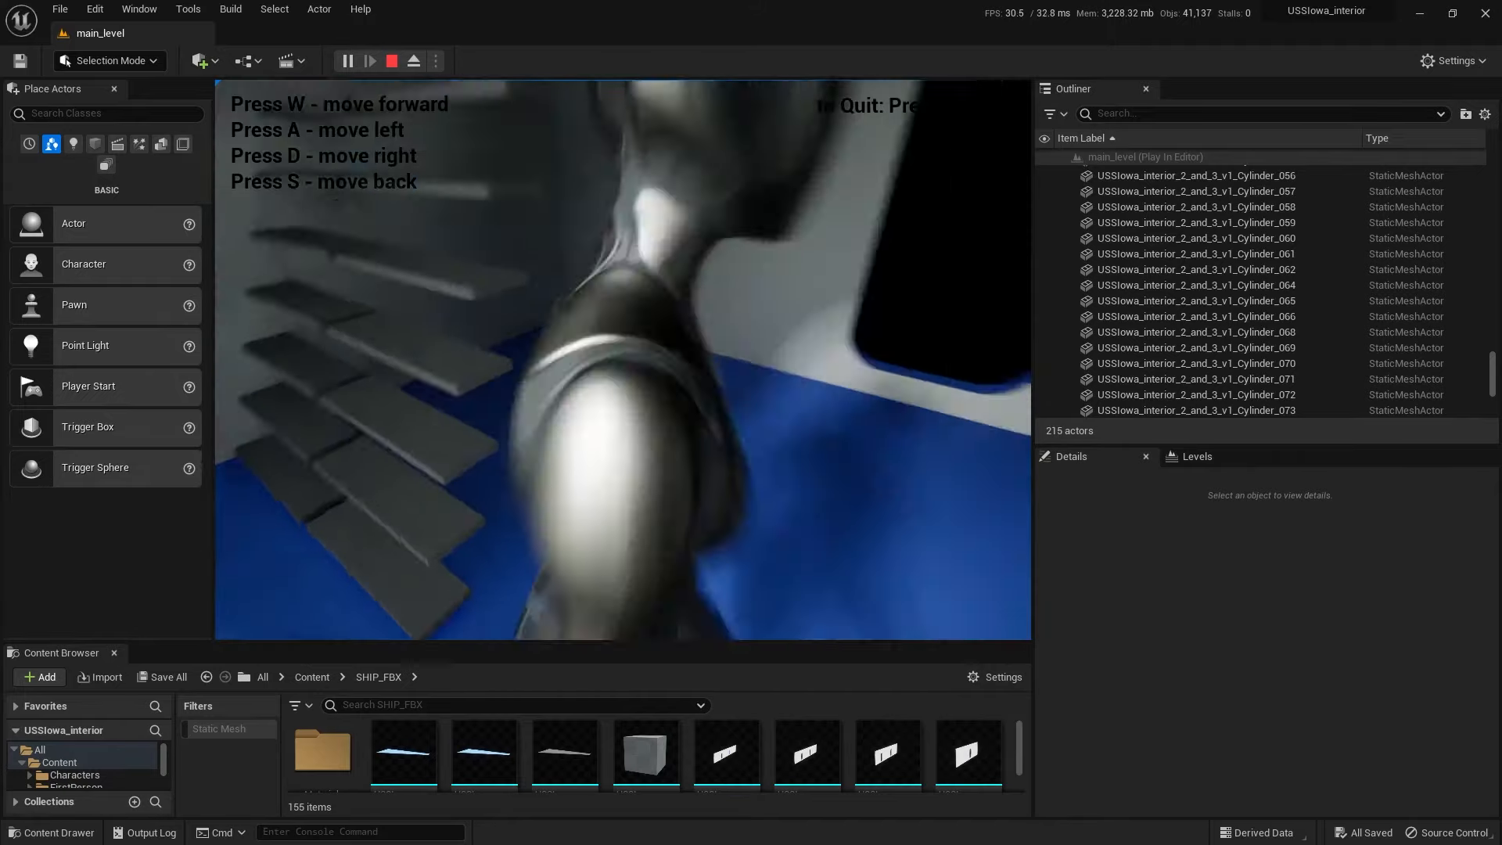
{"action": "key", "text": "w"}
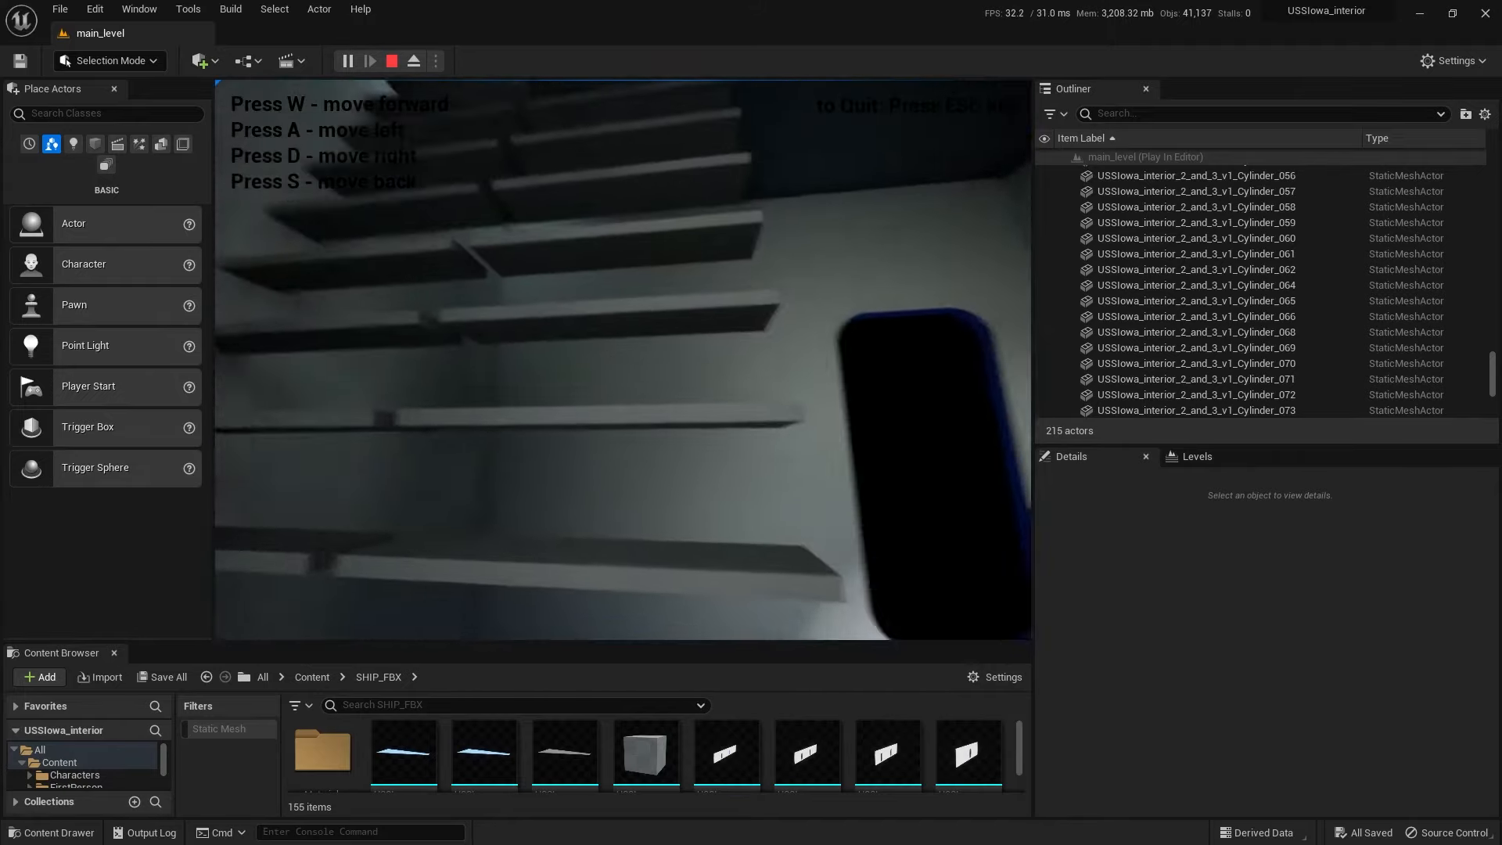
{"action": "key", "text": "w"}
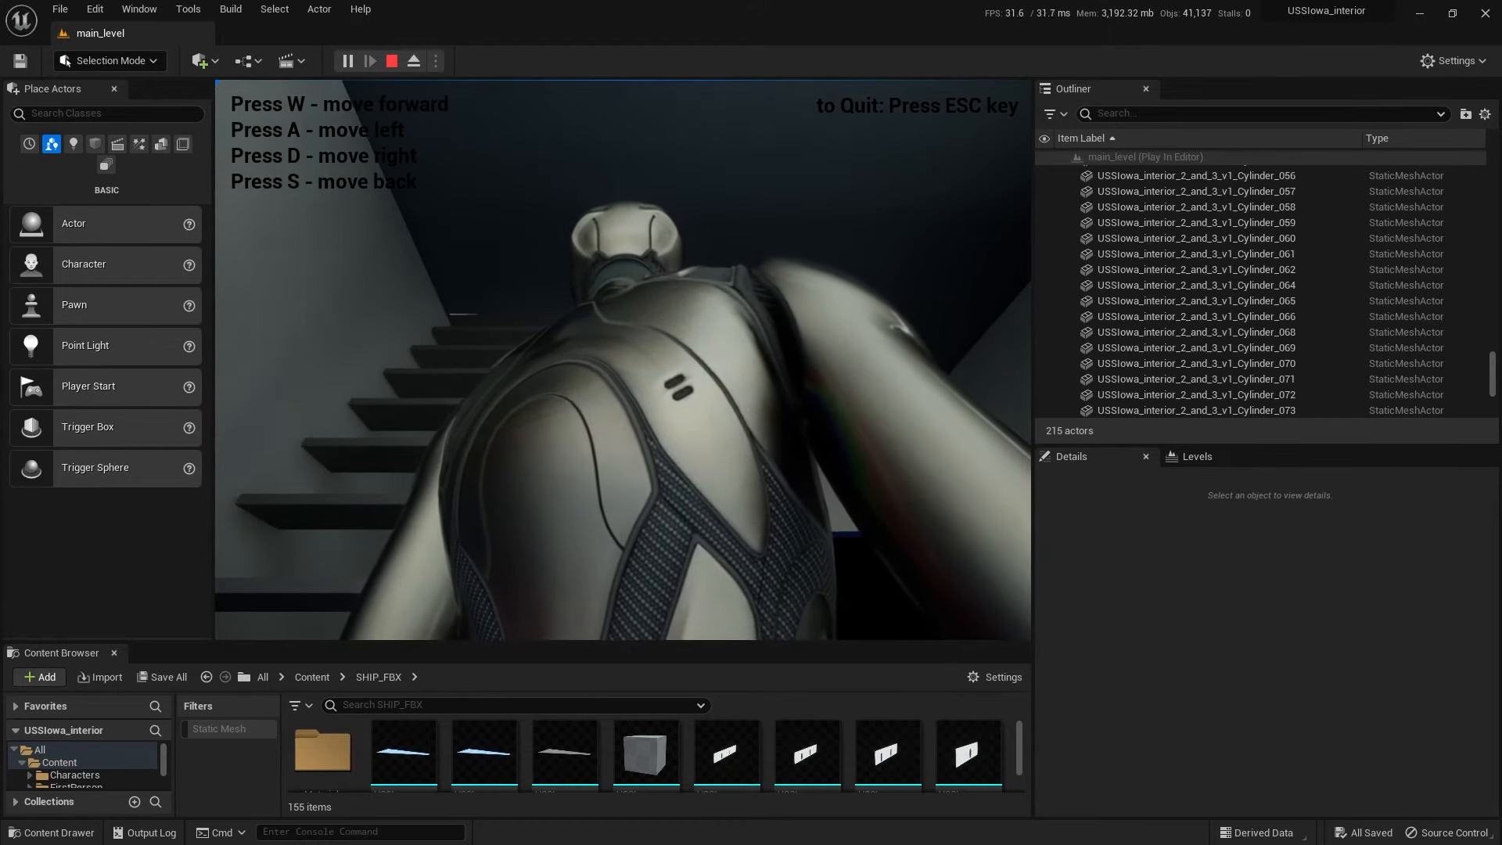
{"action": "key", "text": "w"}
{"action": "key", "text": "w"}
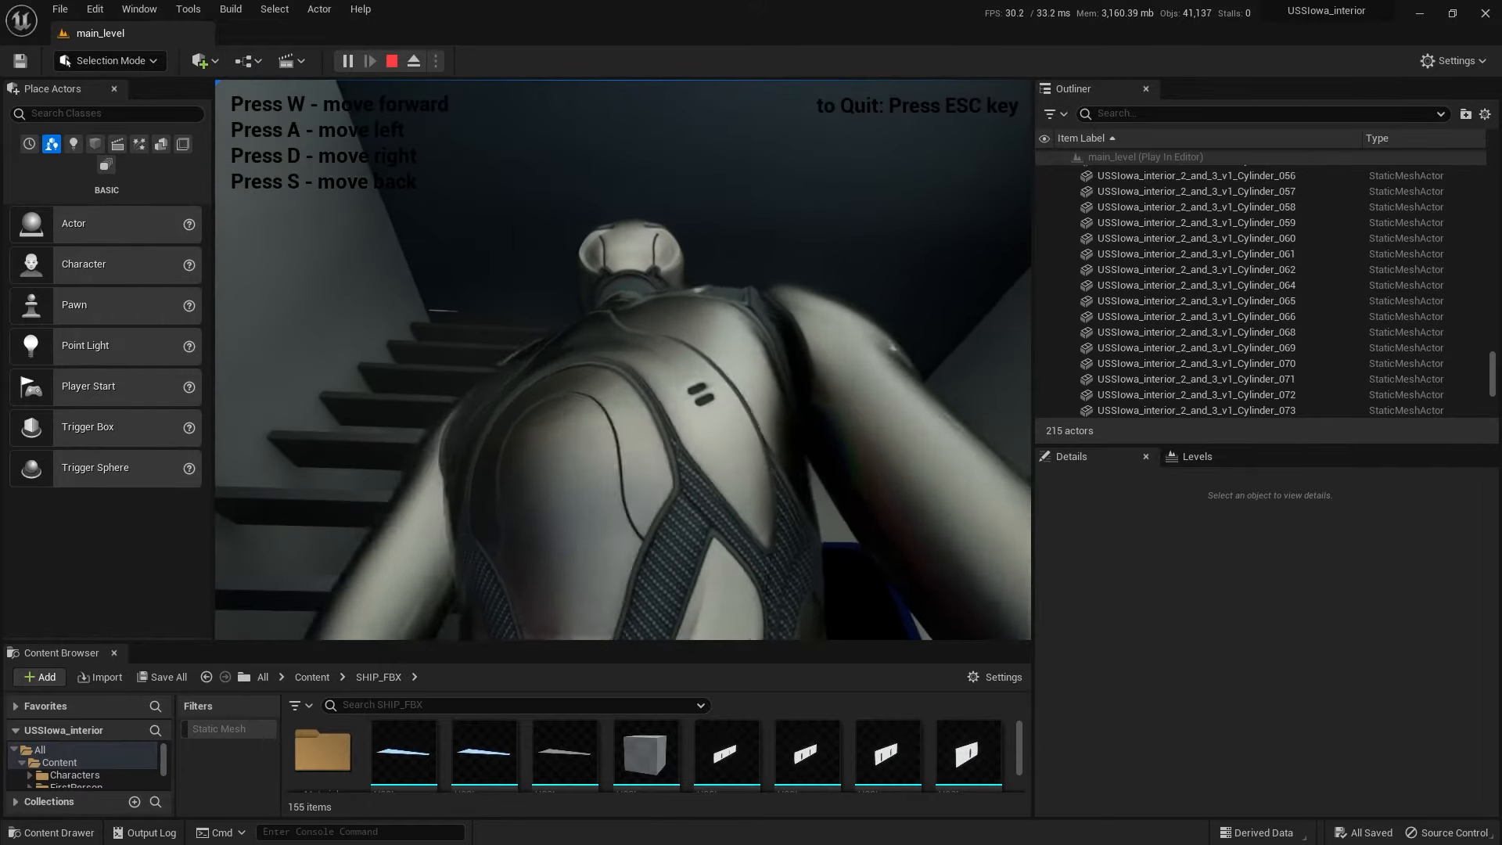
{"action": "key", "text": "w"}
{"action": "key", "text": "w"}
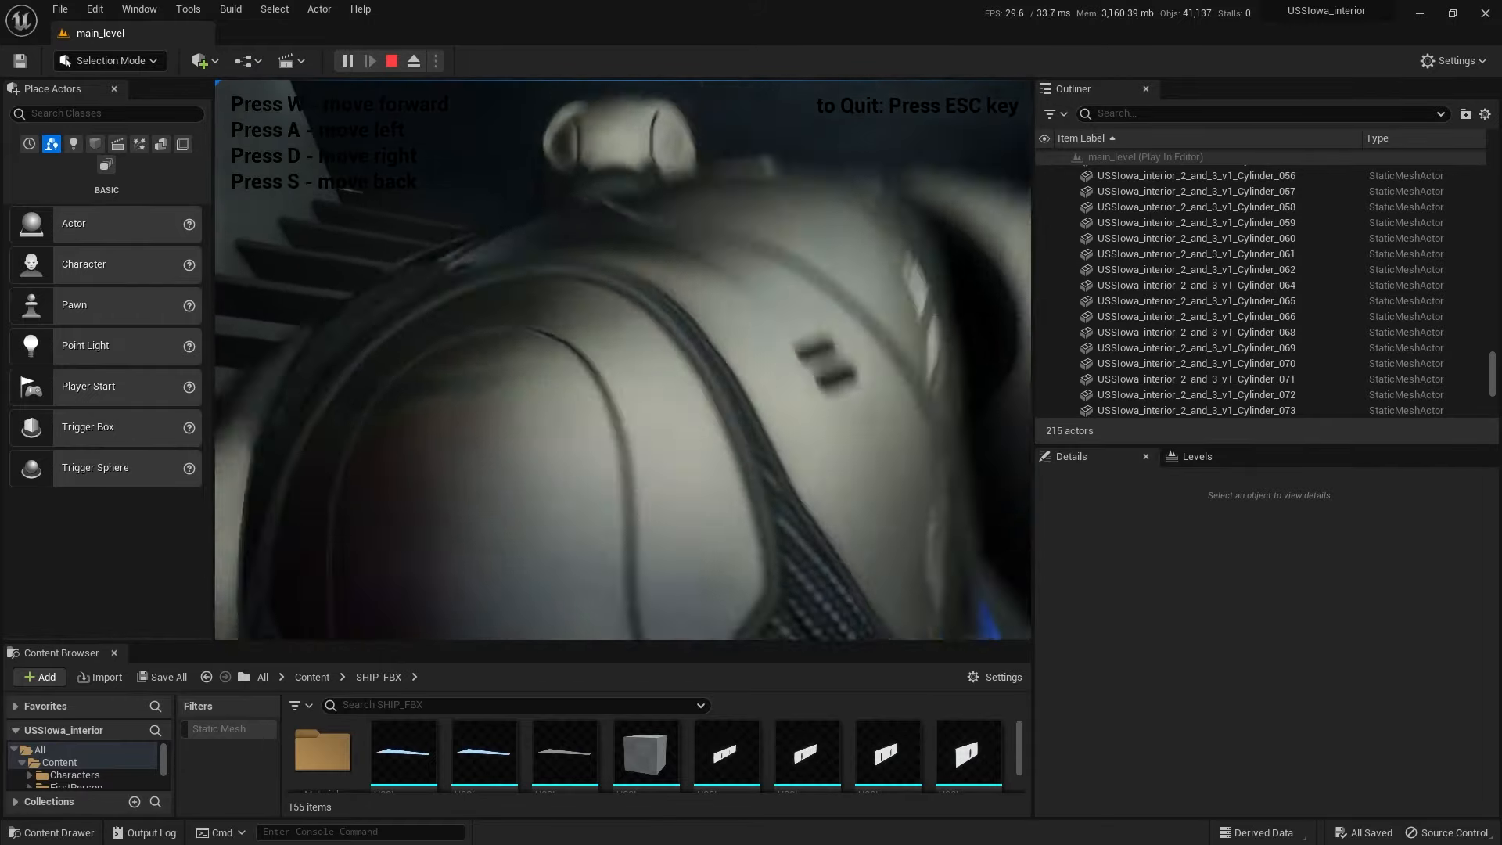
{"action": "key", "text": "w"}
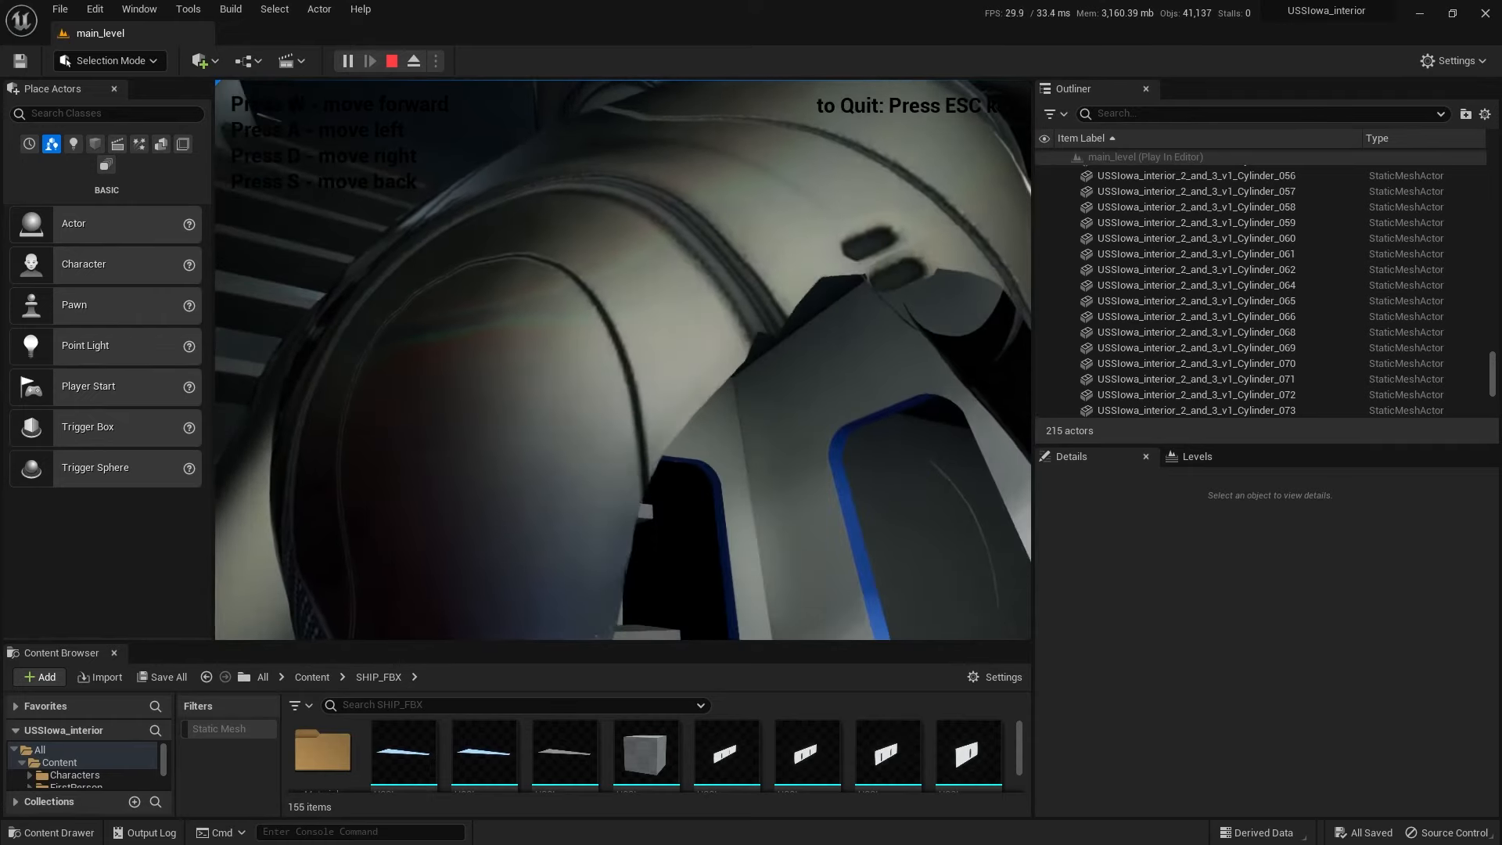
{"action": "key", "text": "Escape"}
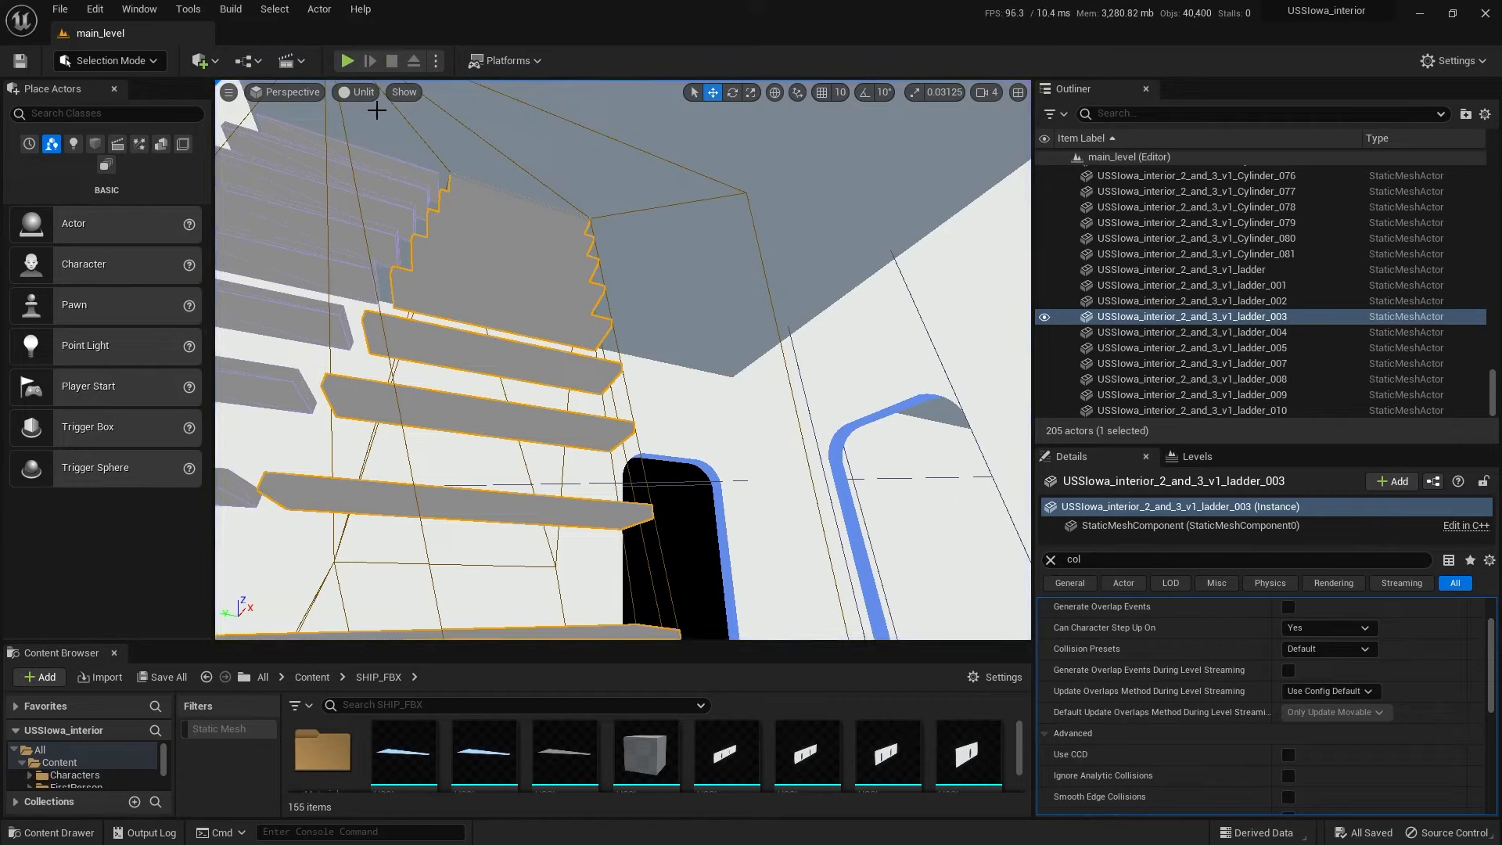
Step: Check the viewport Show menu, frame the ladder_003 stairs, and bring up its Outliner actions
{"action": "left_click", "coordinate": [405, 93]}
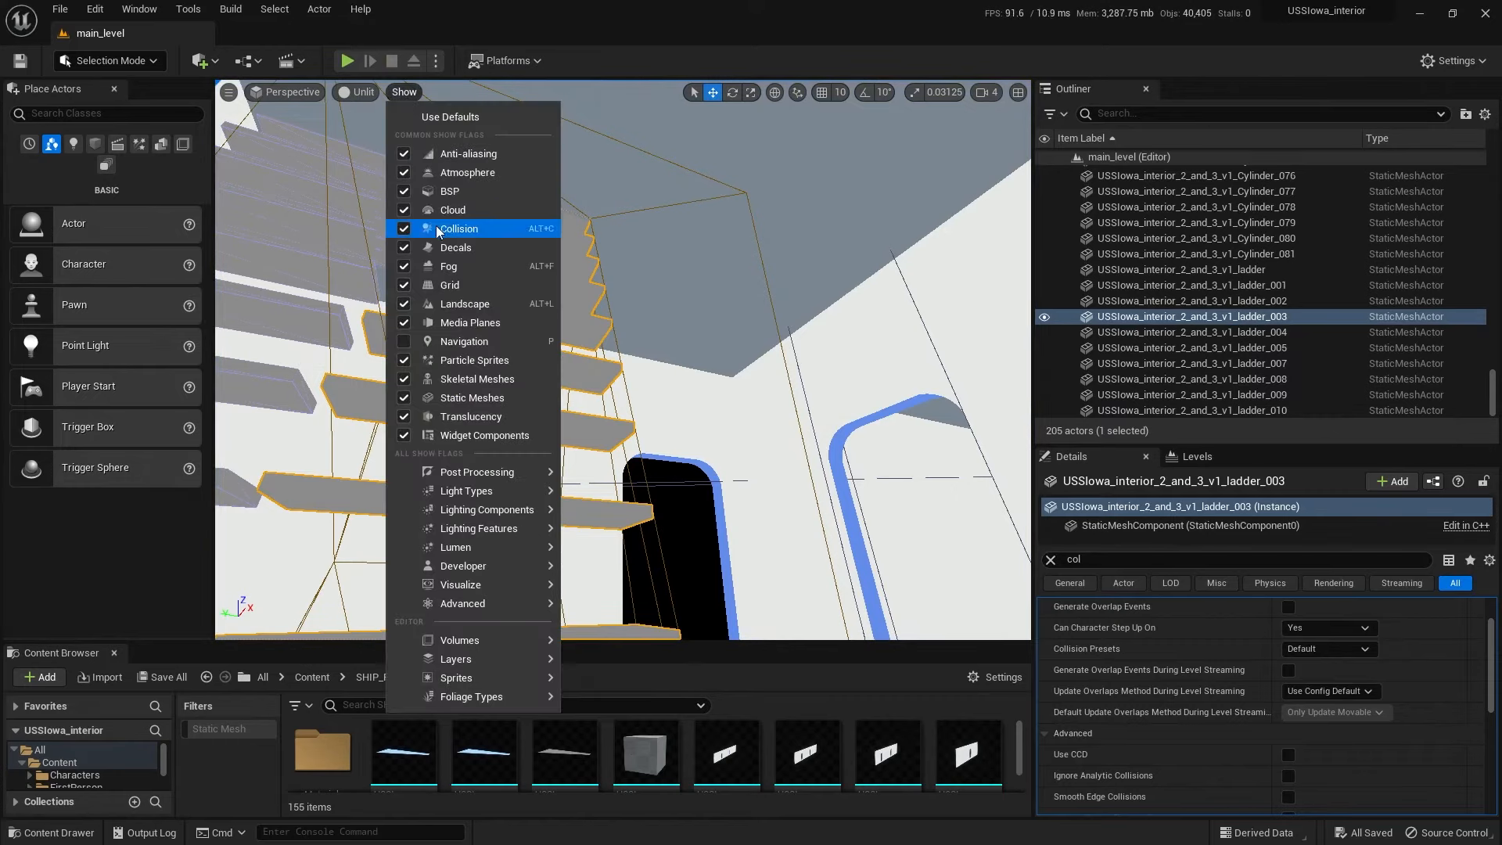
{"action": "left_click", "coordinate": [399, 94]}
{"action": "scroll", "coordinate": [798, 382], "scroll_direction": "up", "scroll_amount": 3}
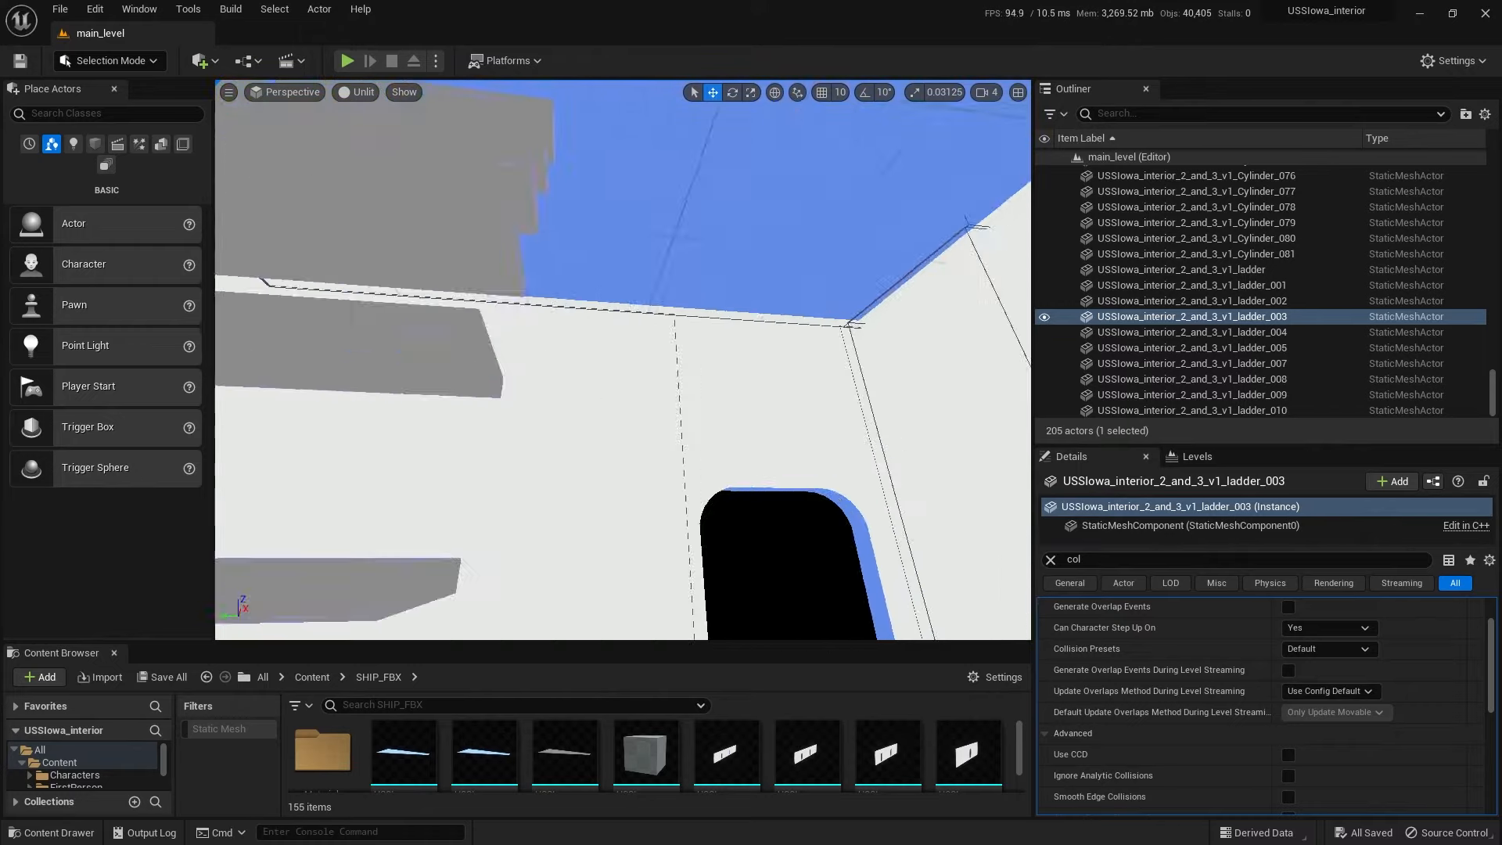
{"action": "scroll", "coordinate": [798, 381], "scroll_direction": "up", "scroll_amount": 3}
{"action": "scroll", "coordinate": [798, 382], "scroll_direction": "up", "scroll_amount": 1}
{"action": "scroll", "coordinate": [798, 382], "scroll_direction": "down", "scroll_amount": 3}
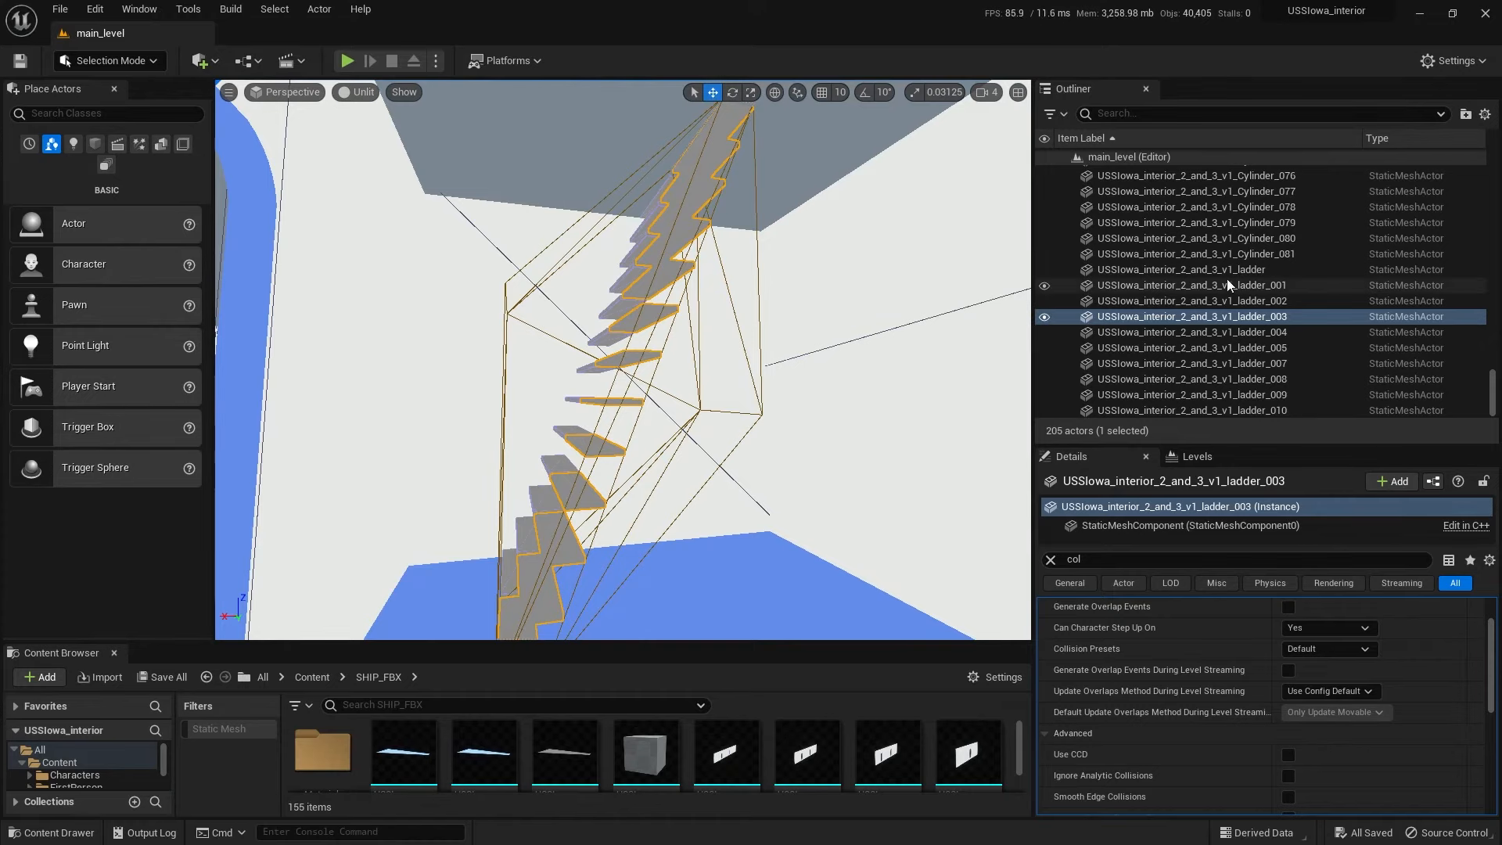
{"action": "right_click", "coordinate": [1188, 316]}
Step: Open ladder_003's static mesh, frame it, and show both Simple and Complex Collision
{"action": "left_click", "coordinate": [1206, 366]}
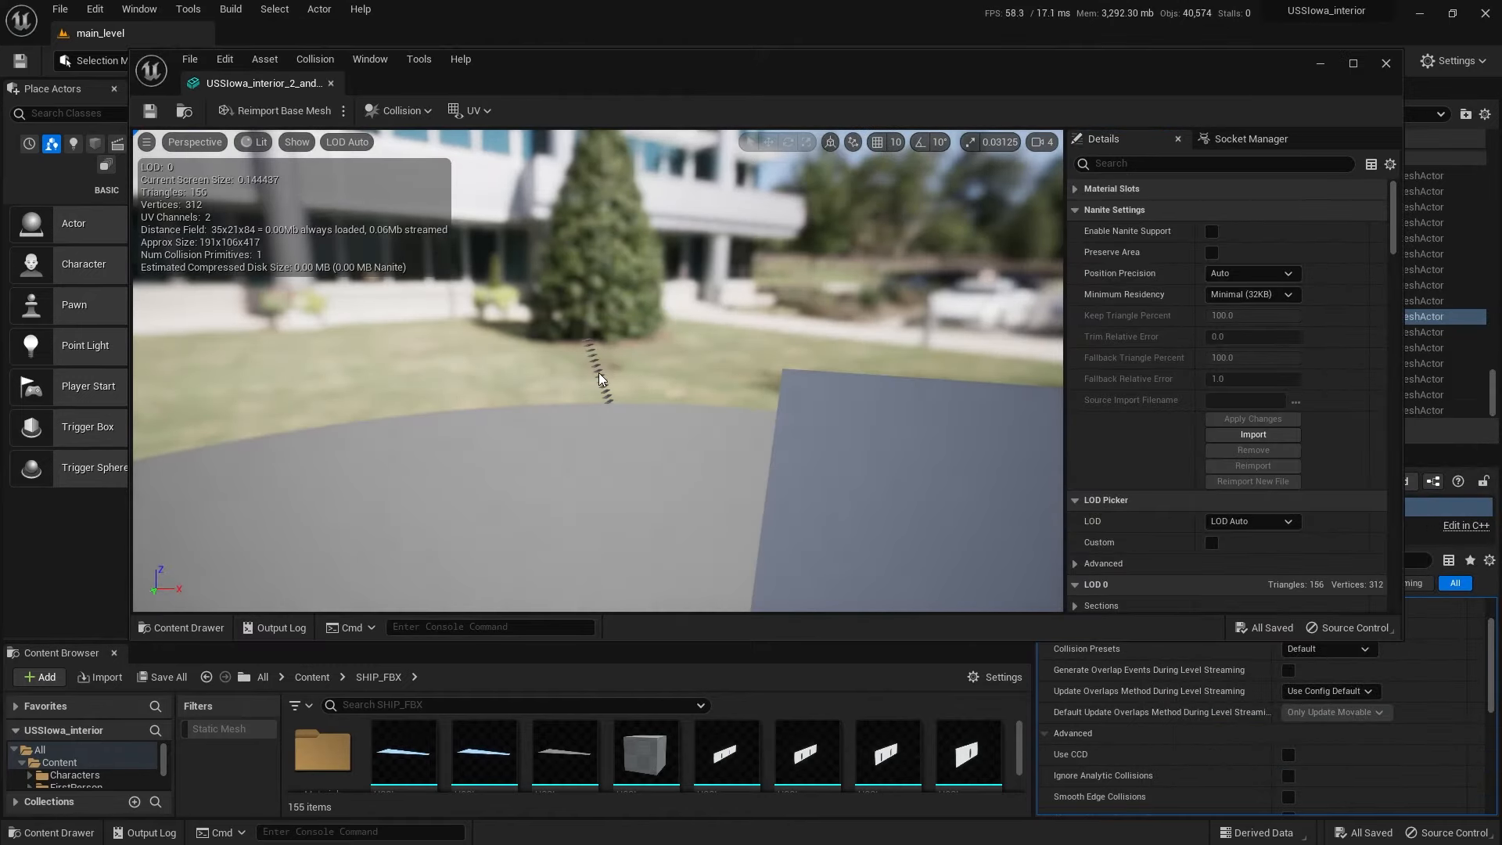
{"action": "key", "text": "f"}
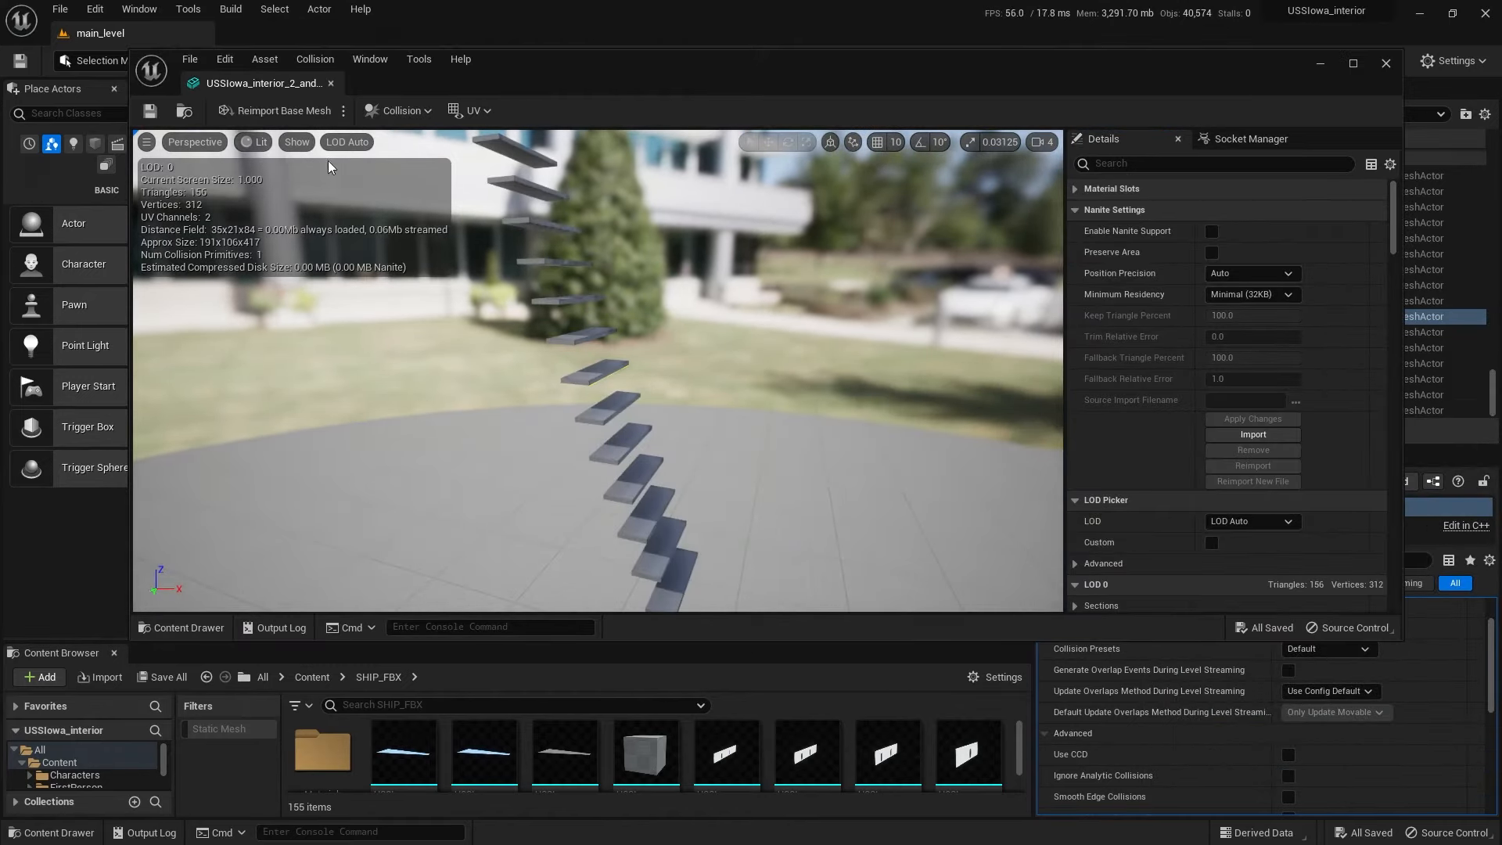
{"action": "left_click", "coordinate": [304, 143]}
{"action": "left_click", "coordinate": [338, 359]}
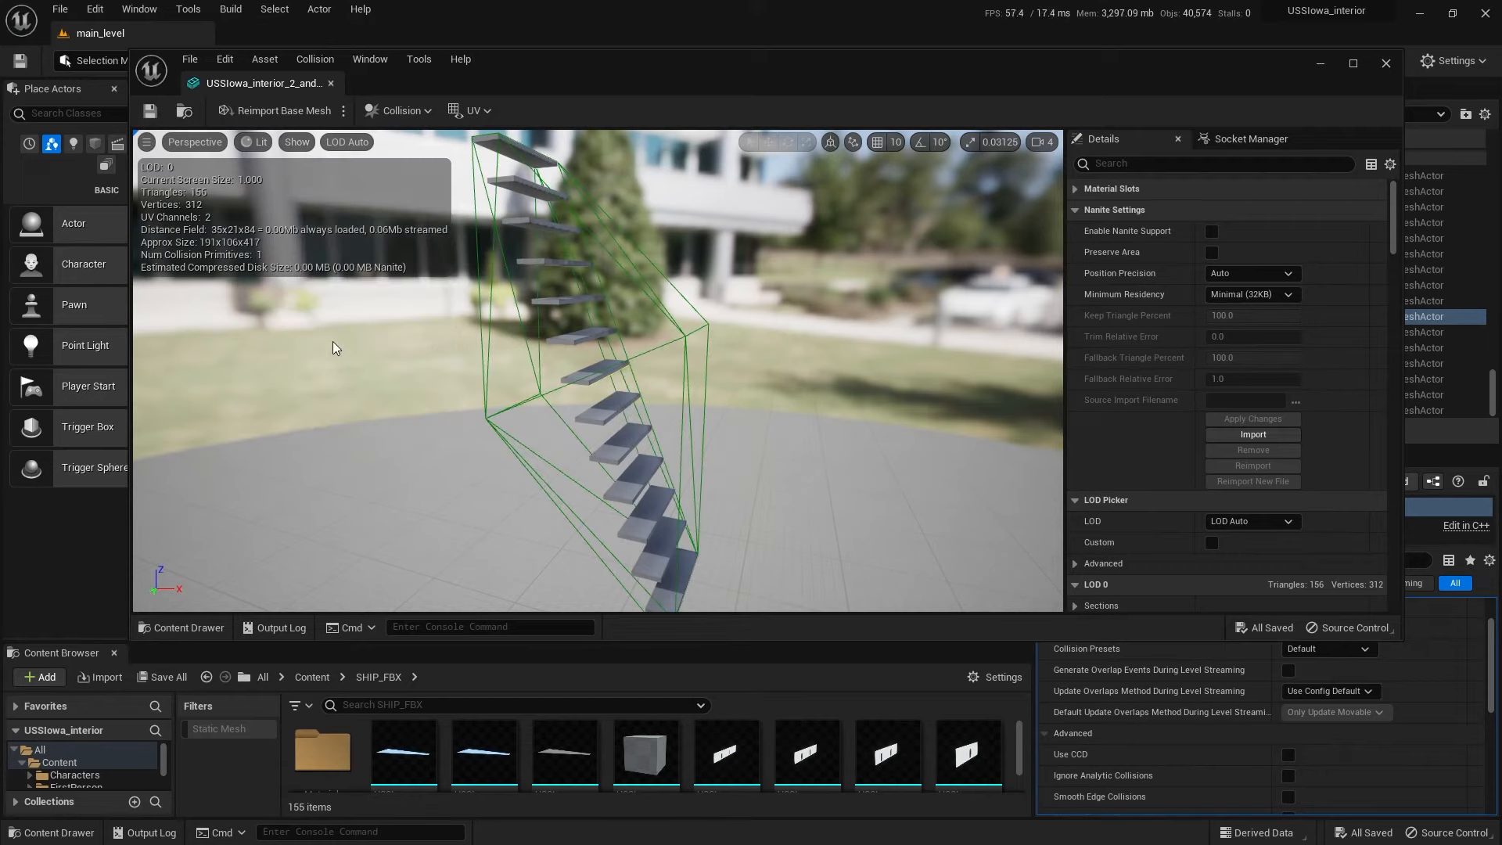
{"action": "left_click", "coordinate": [297, 143]}
{"action": "left_click", "coordinate": [332, 386]}
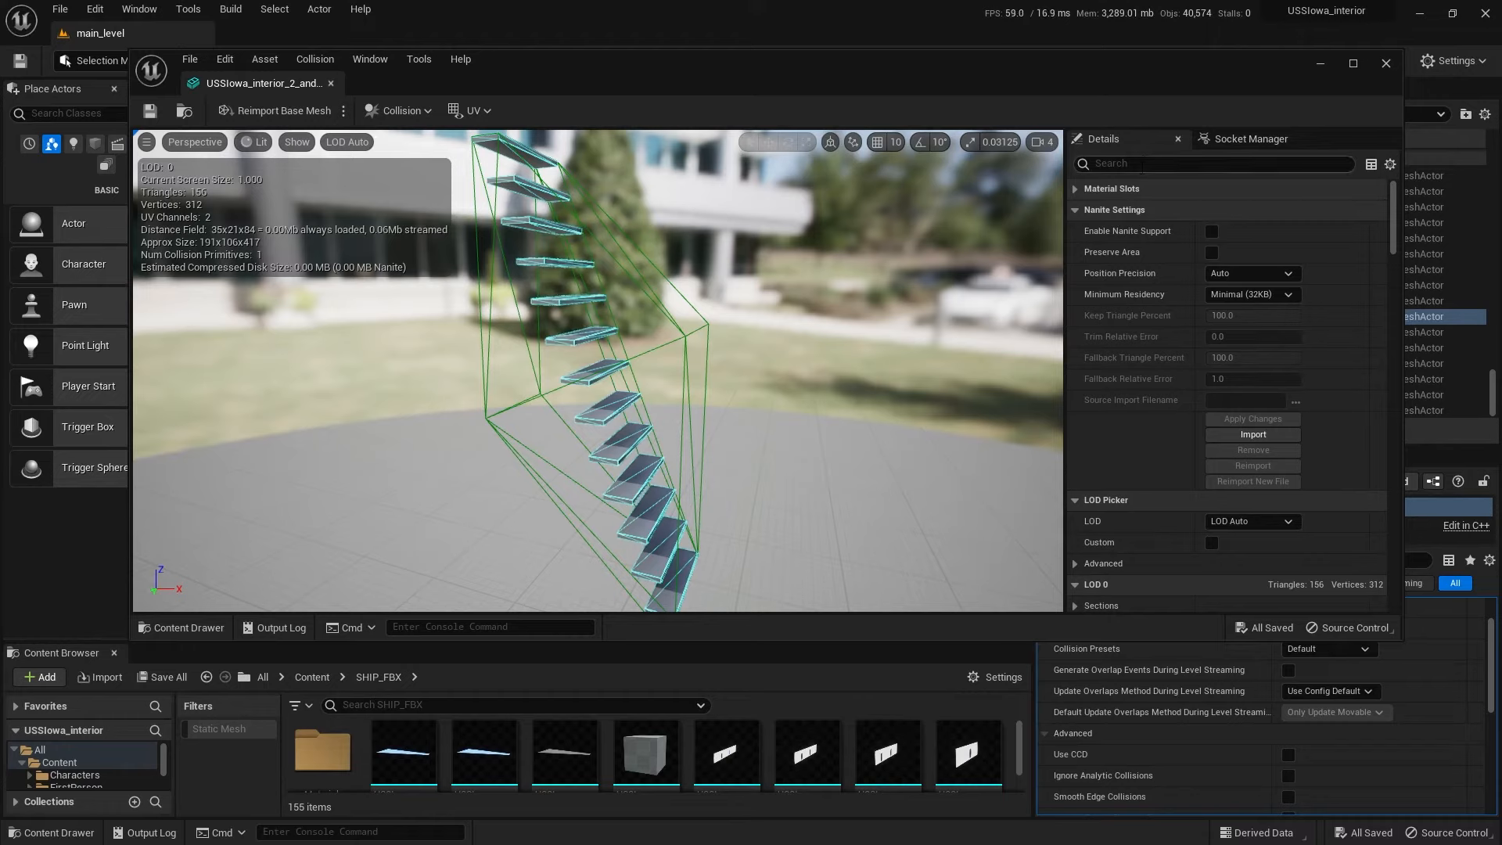
Step: Filter Details by 'compl', set Collision Complexity to Use Complex Collision As Simple, and save the stairs mesh
{"action": "left_click", "coordinate": [1220, 164]}
{"action": "type", "text": "ompl"}
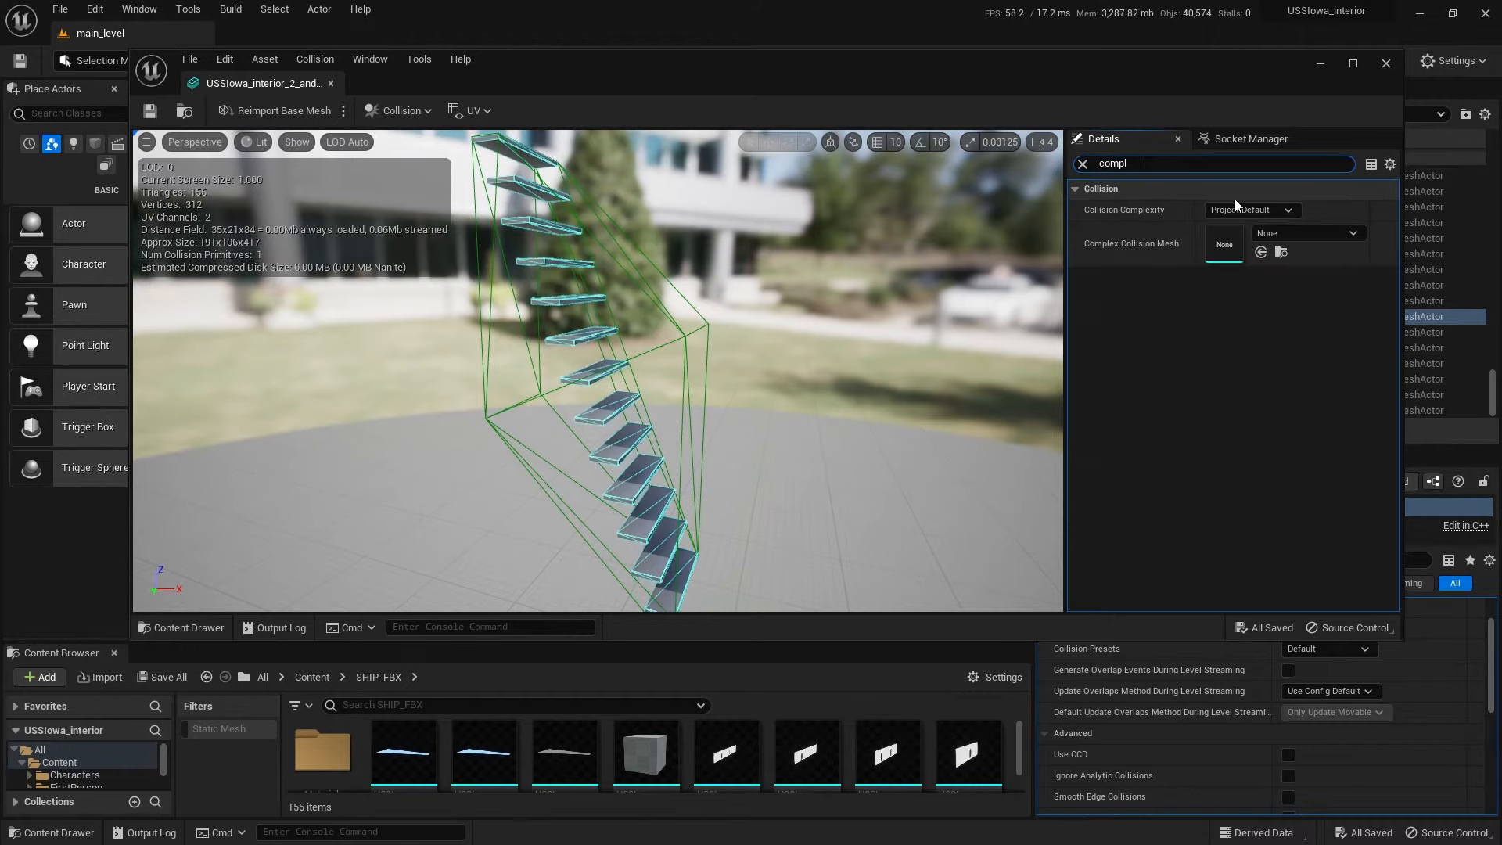
{"action": "left_click", "coordinate": [1242, 211]}
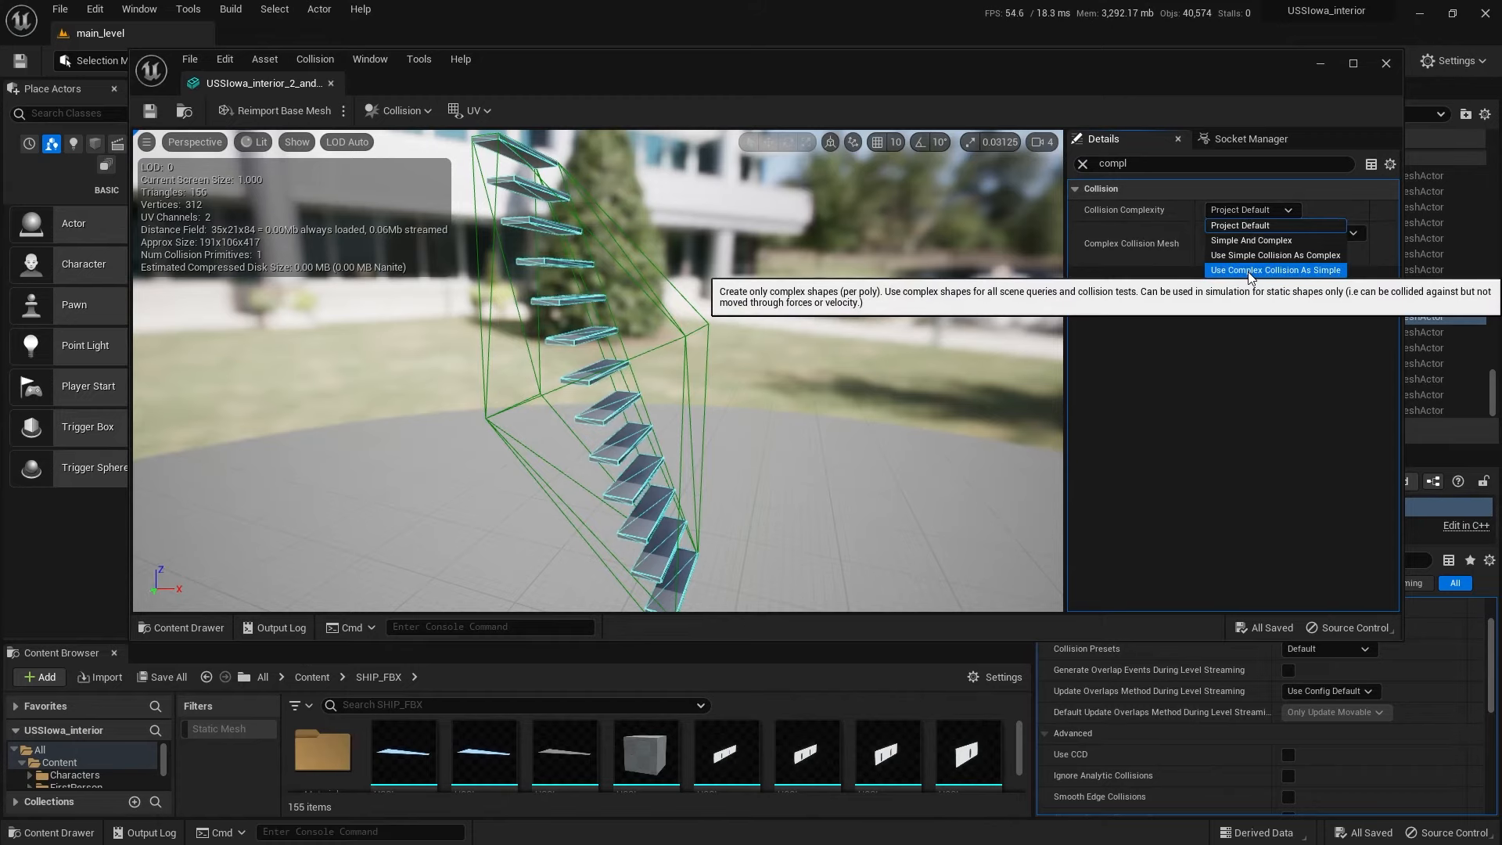
{"action": "left_click", "coordinate": [1248, 271]}
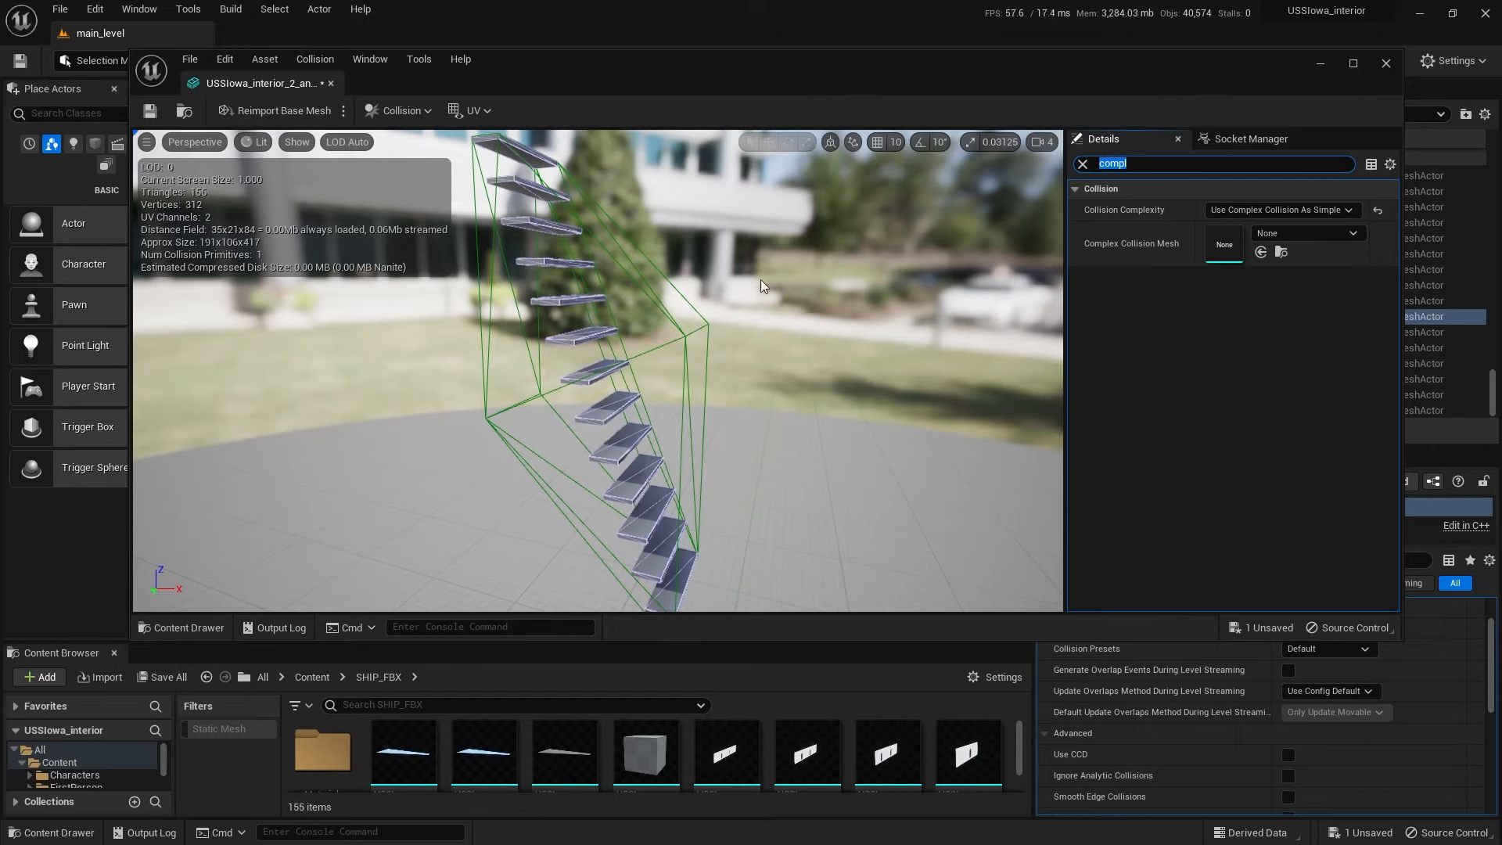
{"action": "left_click", "coordinate": [149, 108]}
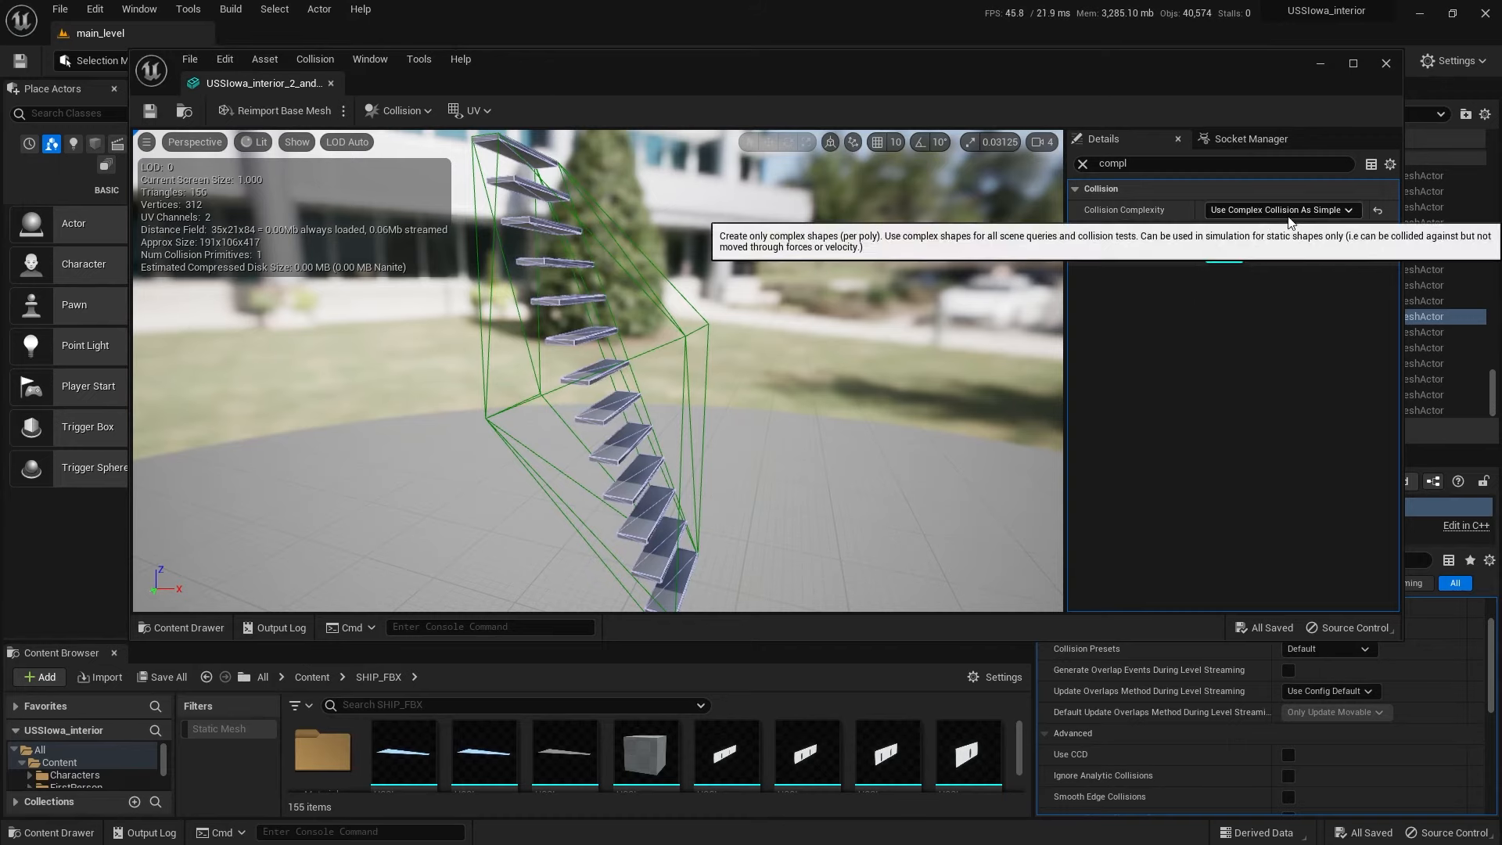
Step: Close the mesh editor, play the level, walk through the doorway and up the stairs, then stop with Esc
{"action": "left_click", "coordinate": [331, 83]}
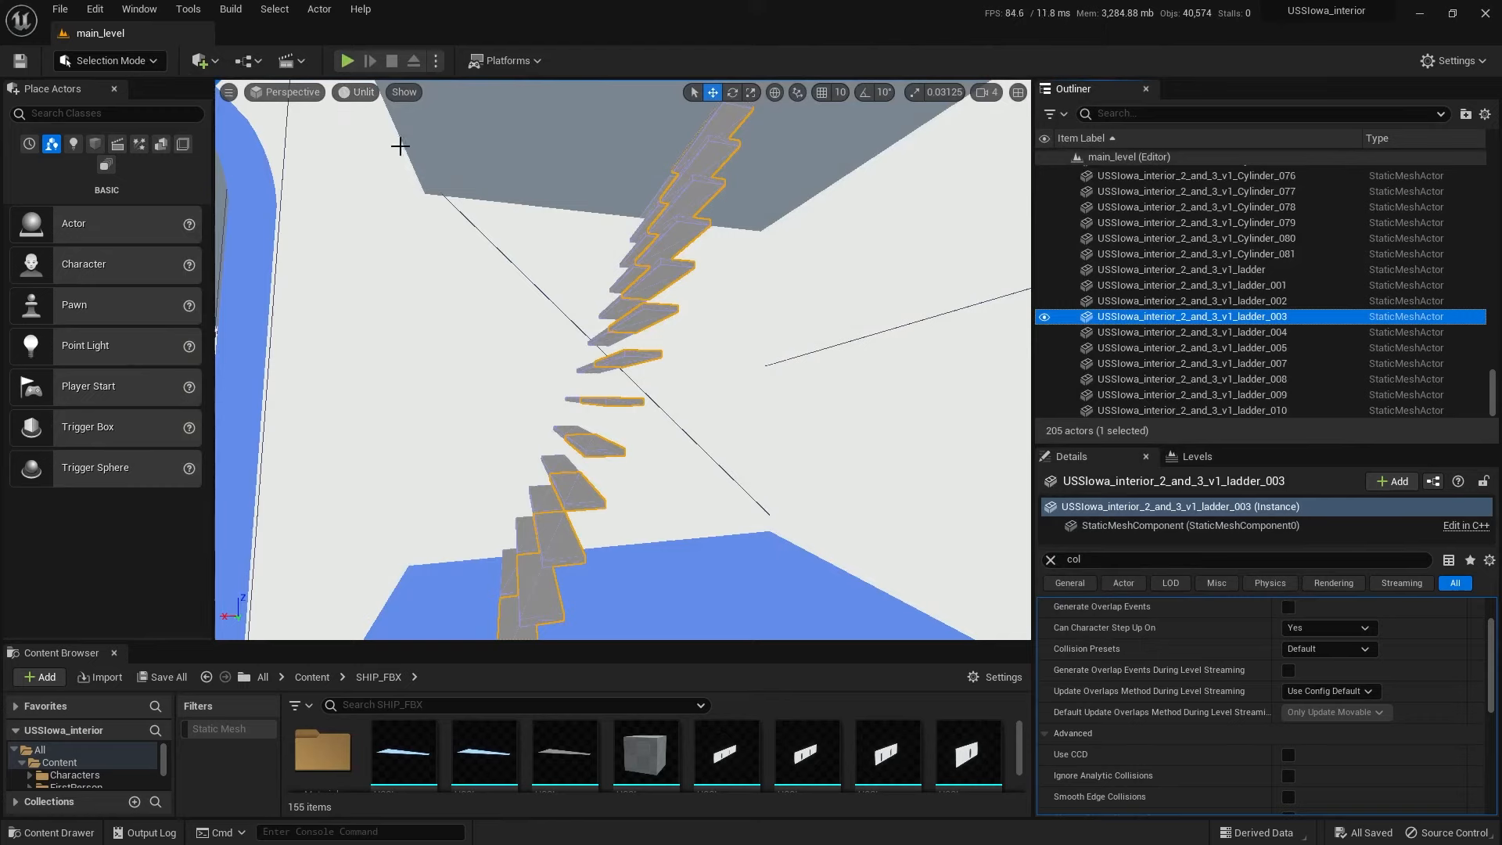
{"action": "left_click", "coordinate": [350, 59]}
{"action": "left_click", "coordinate": [430, 152]}
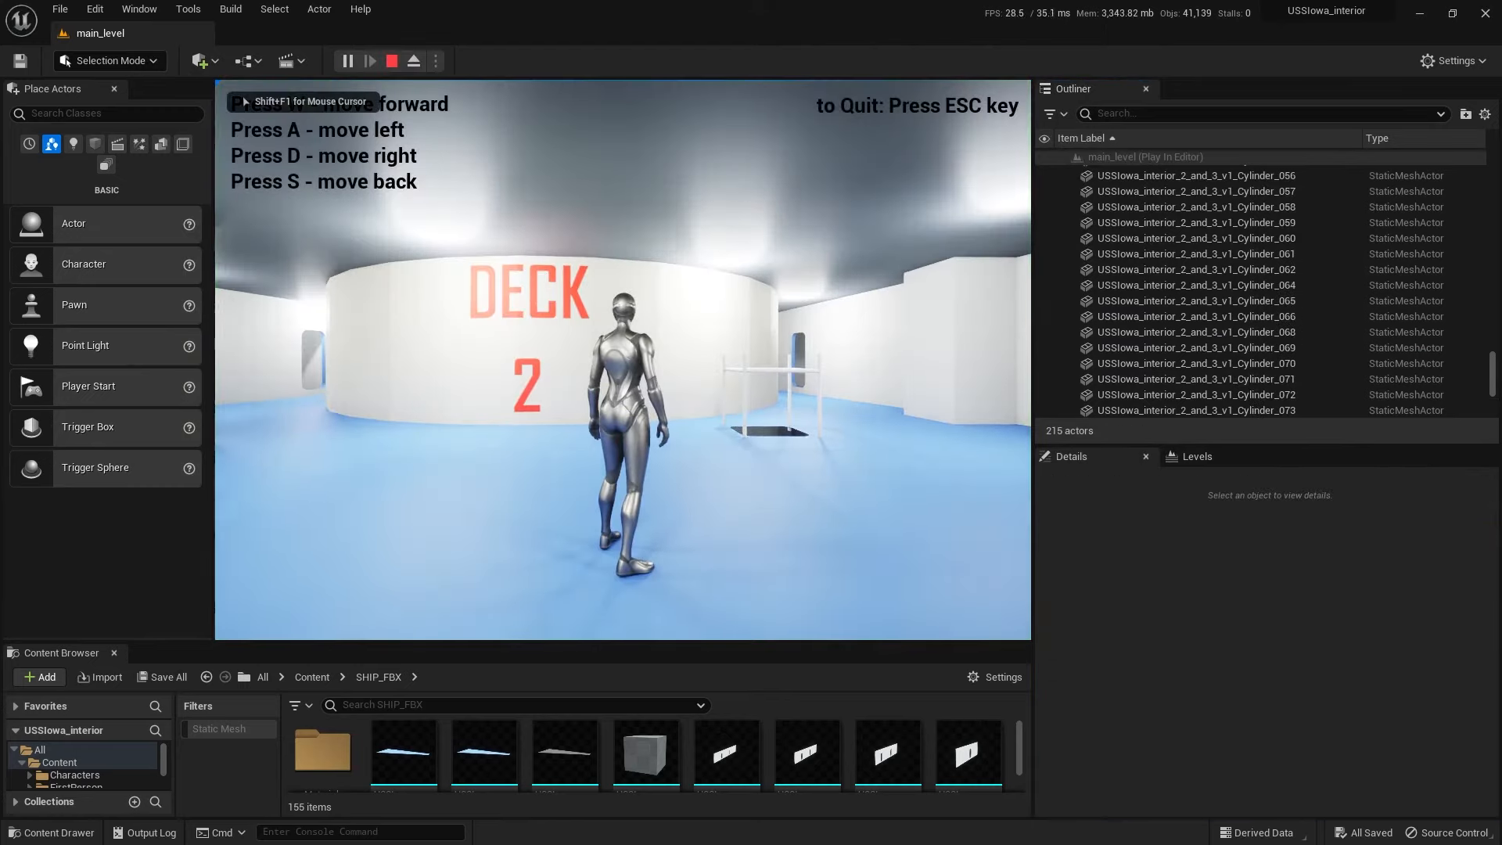
{"action": "key", "text": "w"}
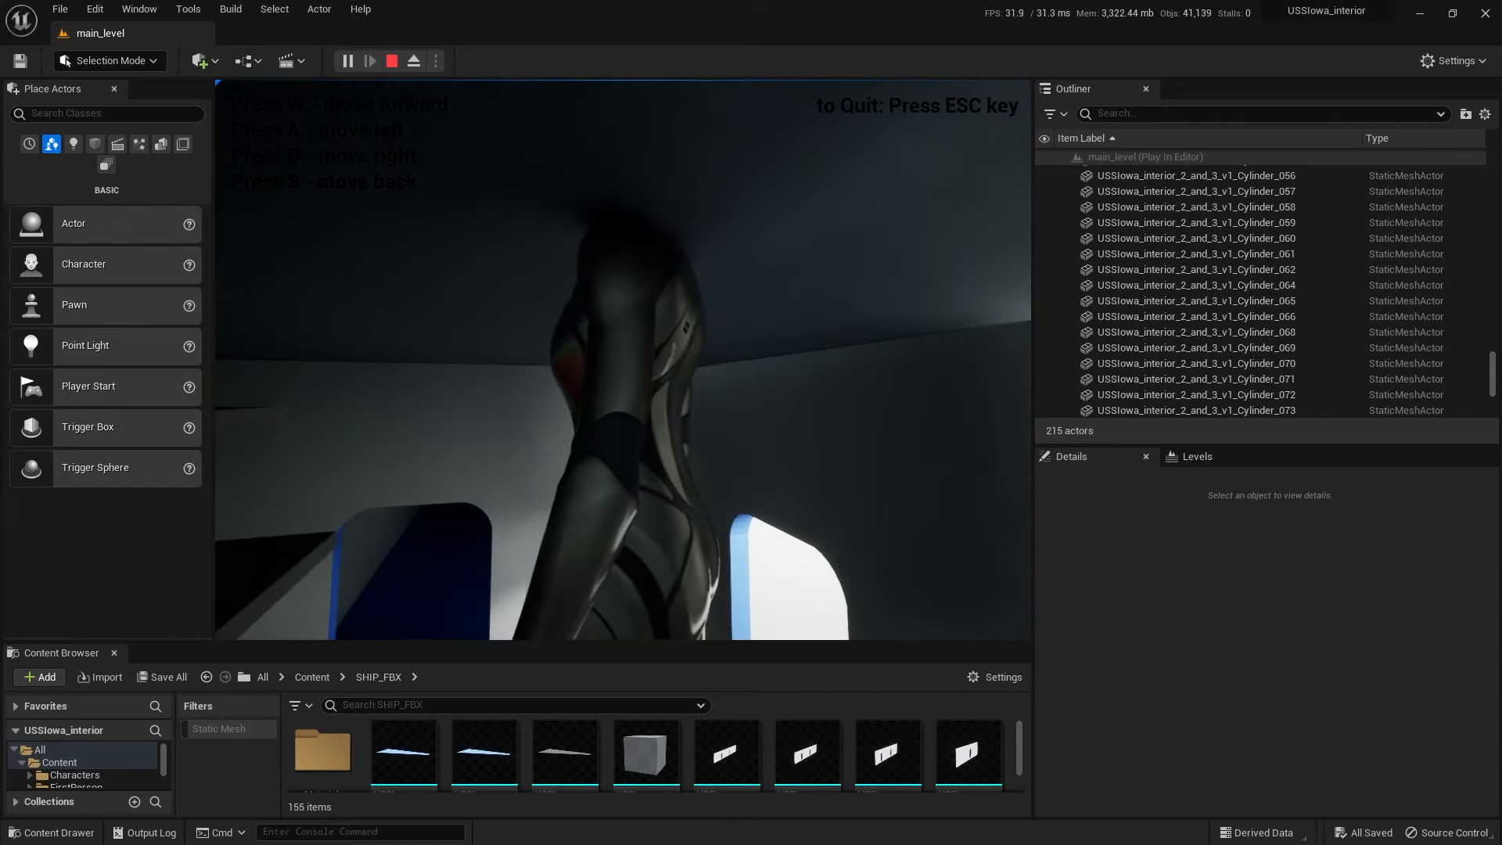
{"action": "key", "text": "w"}
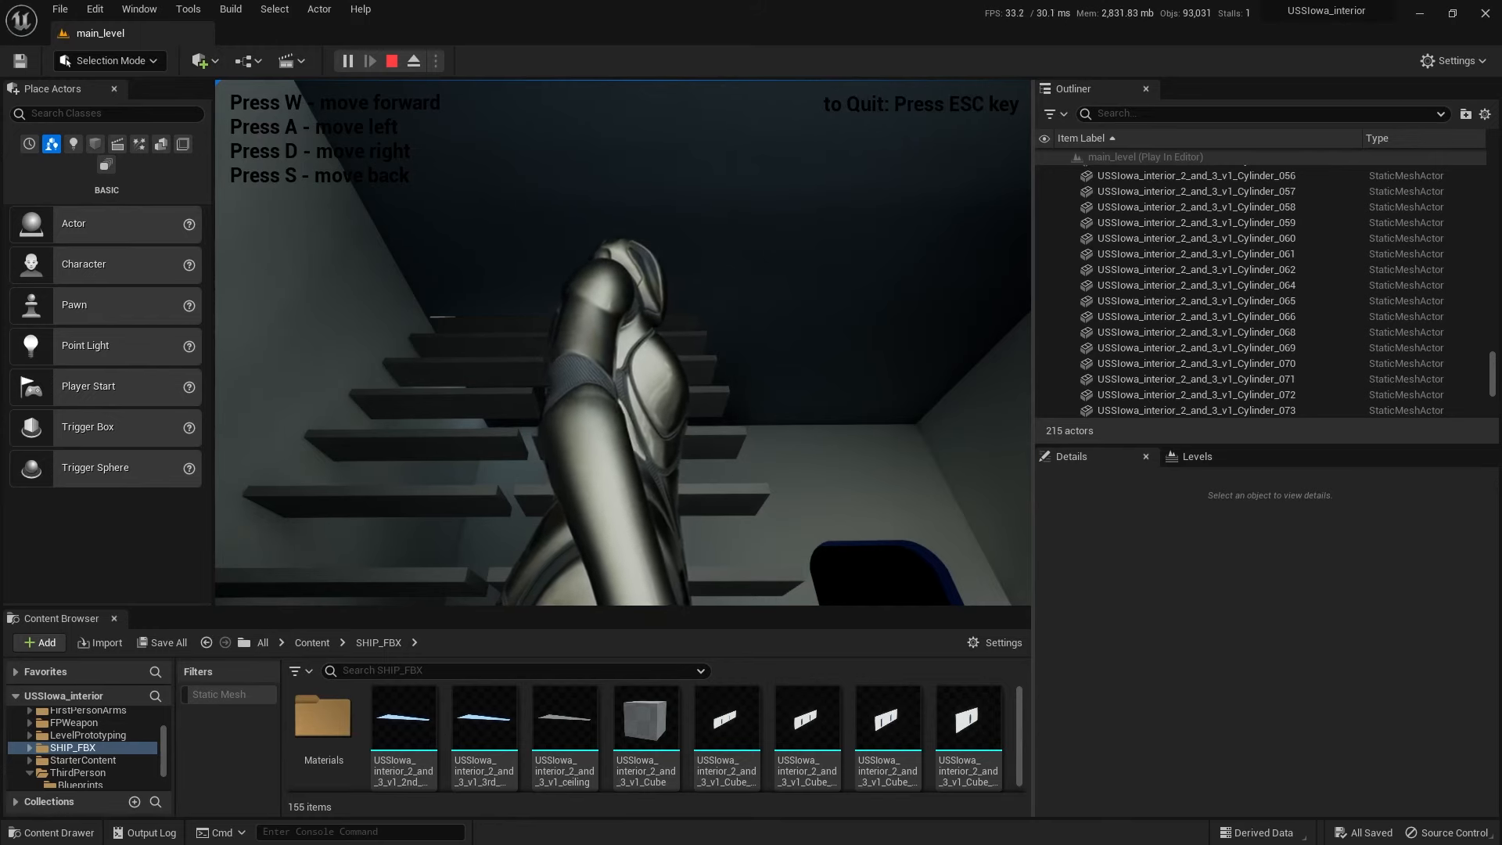
{"action": "key", "text": "w"}
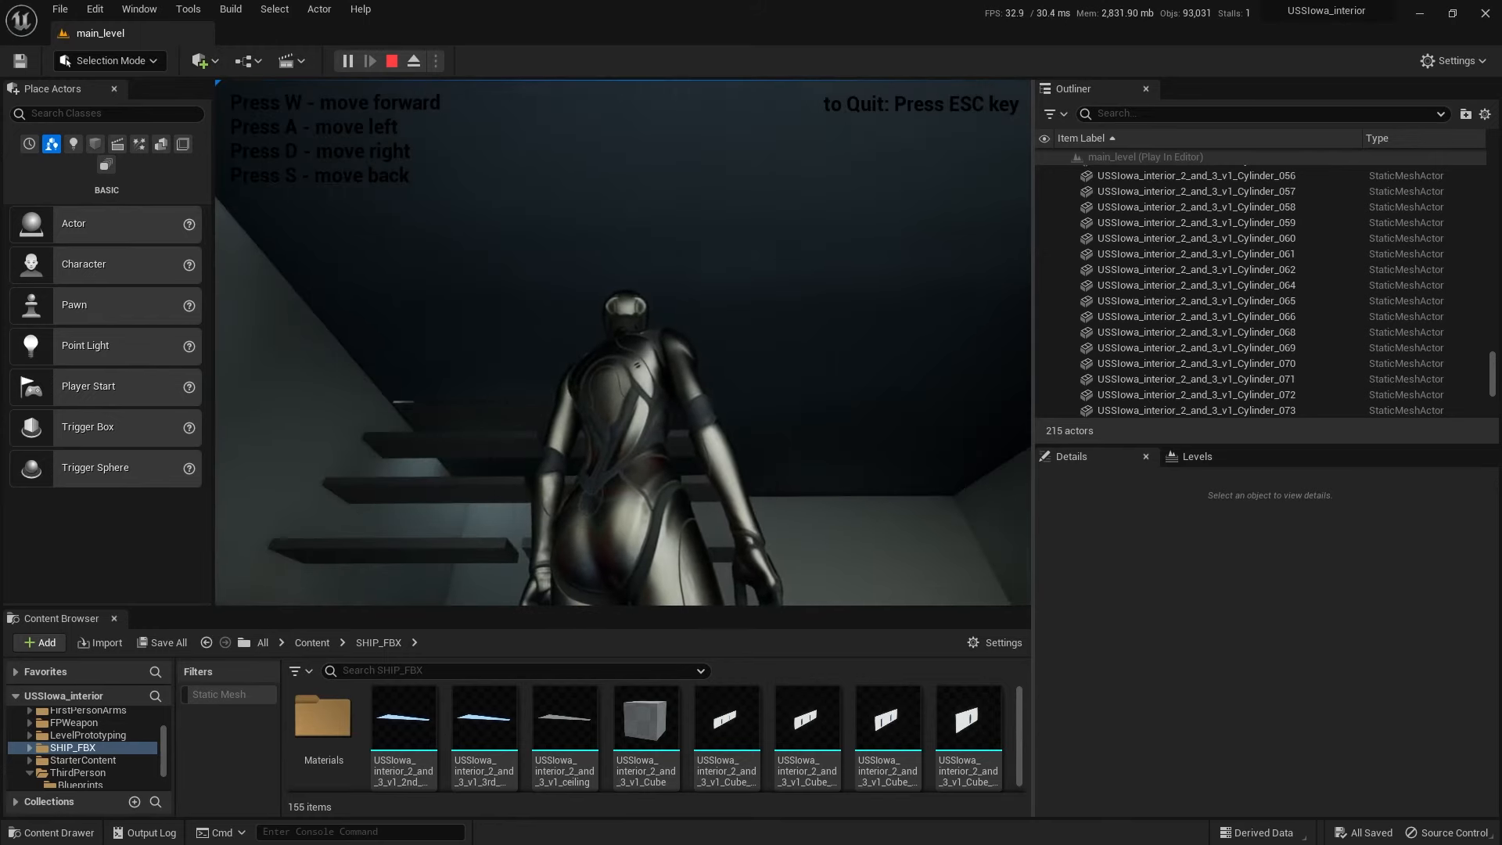
{"action": "key", "text": "w"}
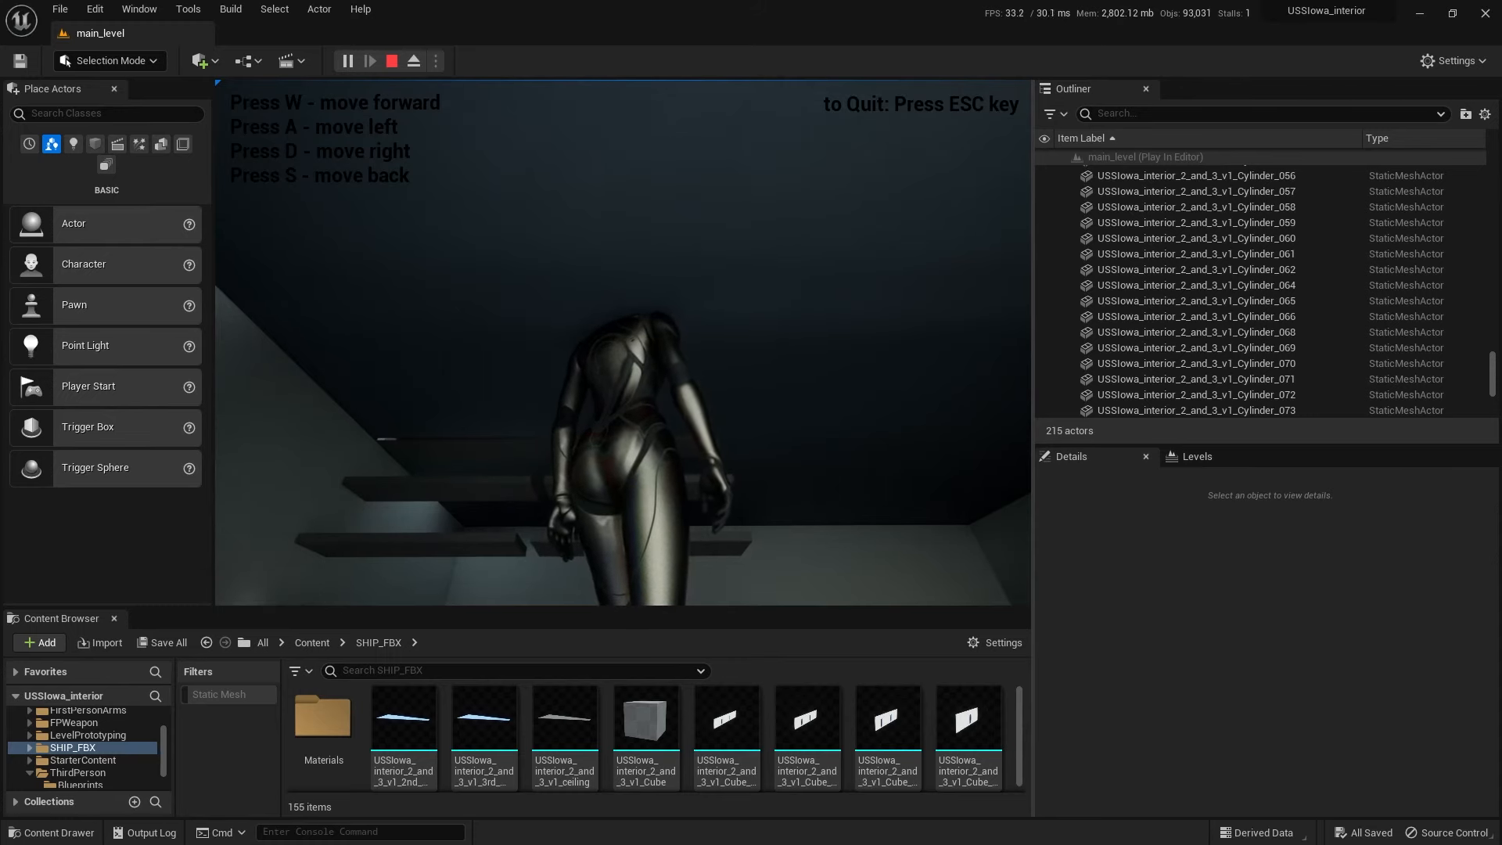
{"action": "key", "text": "s"}
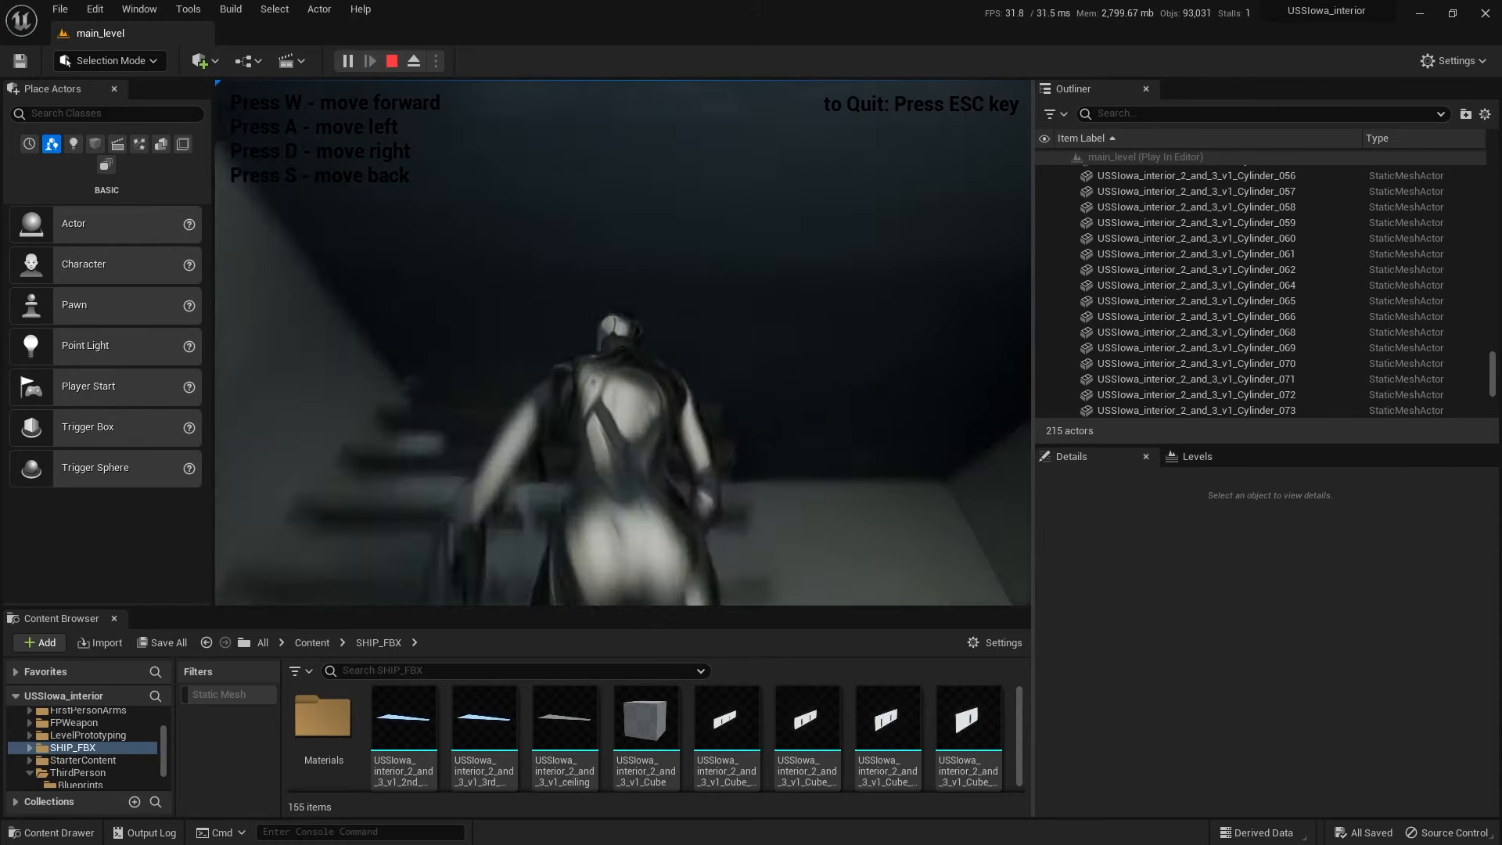
{"action": "key", "text": "w"}
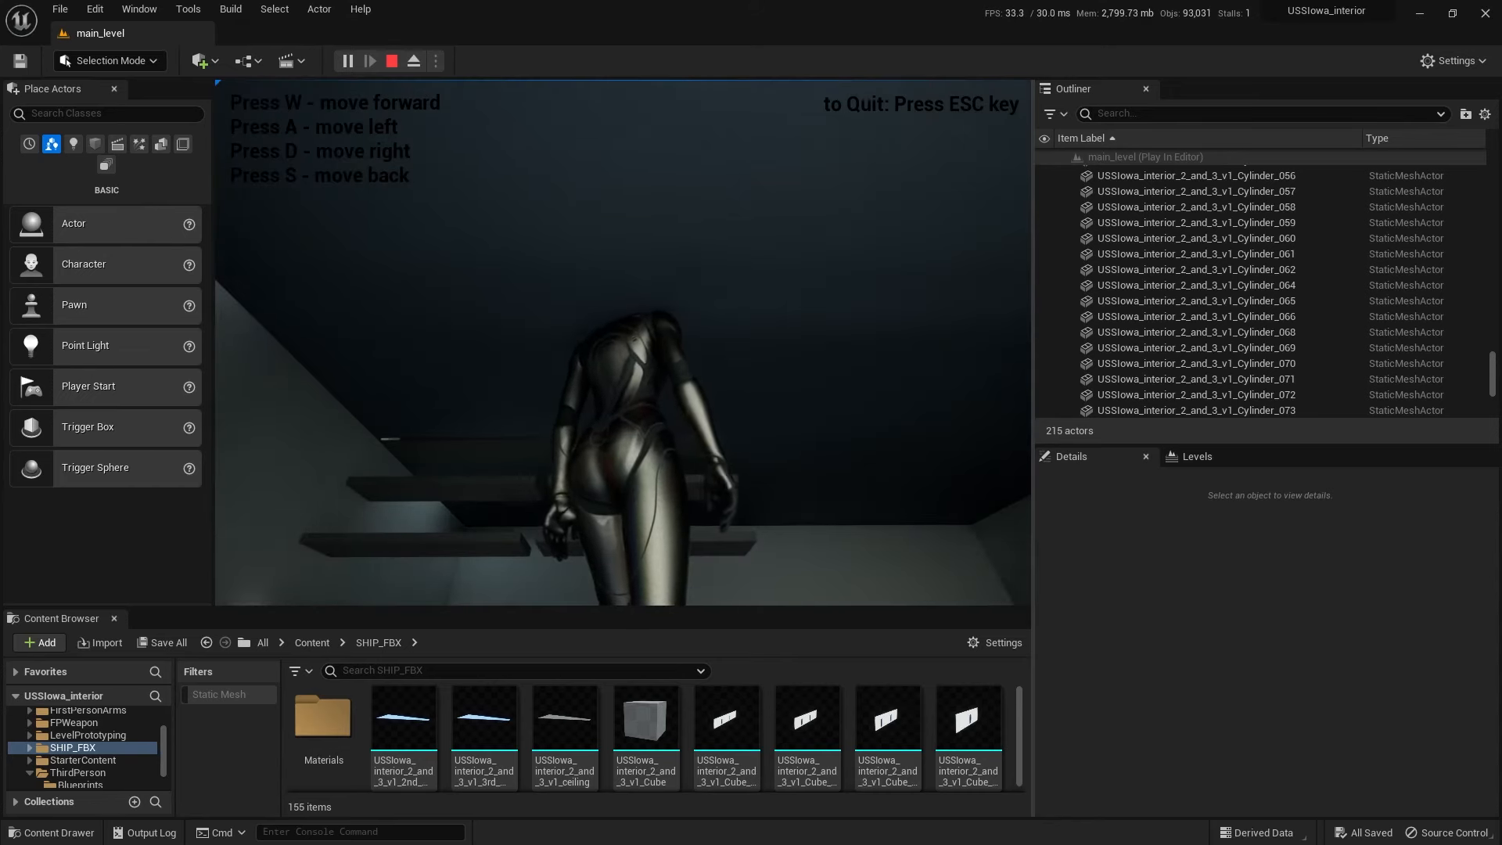
{"action": "key", "text": "Escape"}
{"action": "type", "text": "colf"}
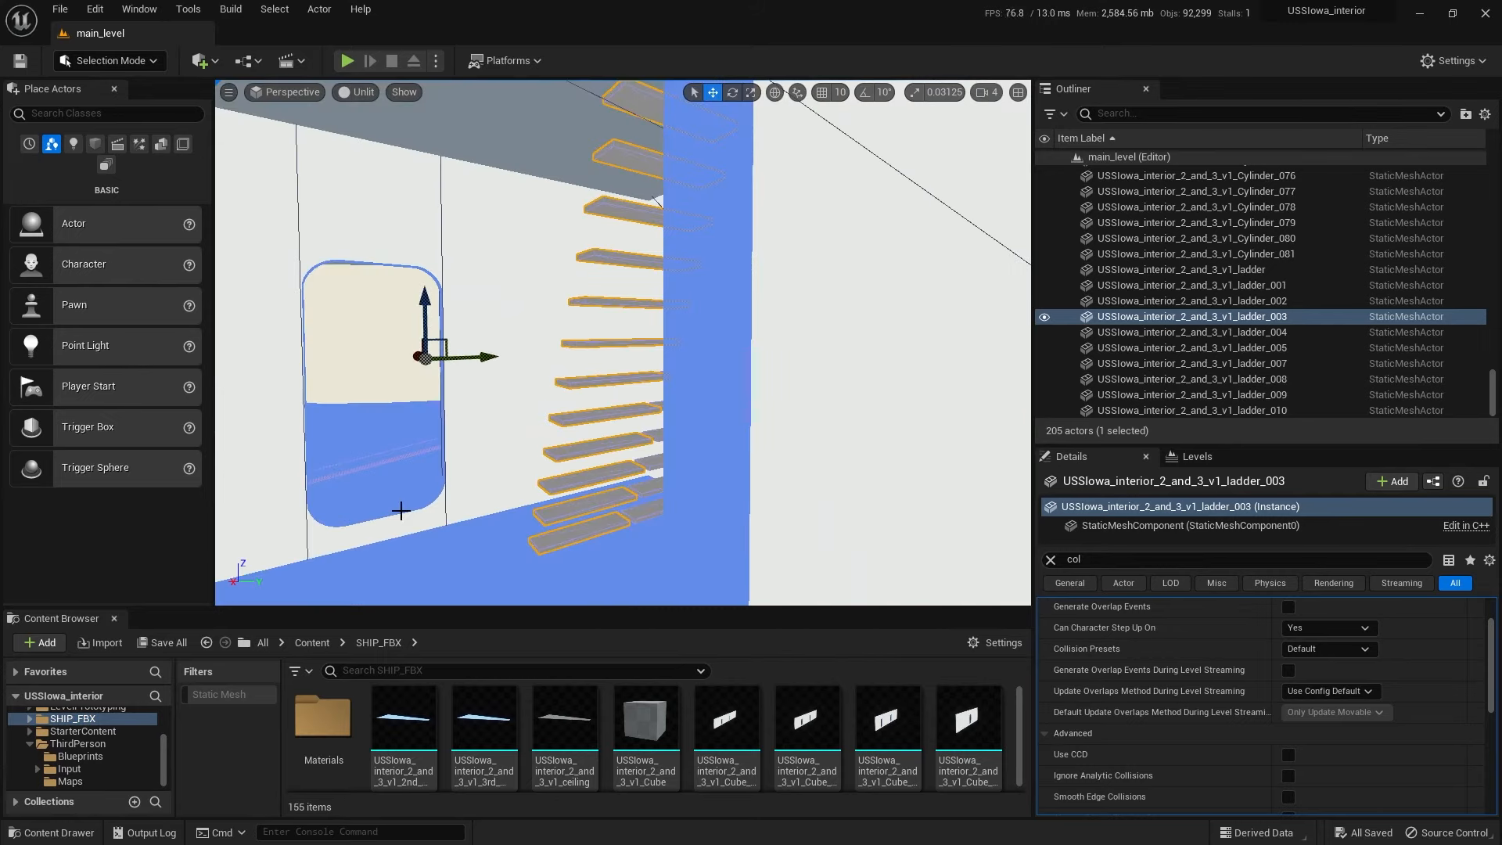
Step: Open BP_ThirdPersonCharacter from the ThirdPerson Blueprints folder and show its Viewport preview
{"action": "right_click_drag", "start_coordinate": [621, 352], "coordinate": [575, 352]}
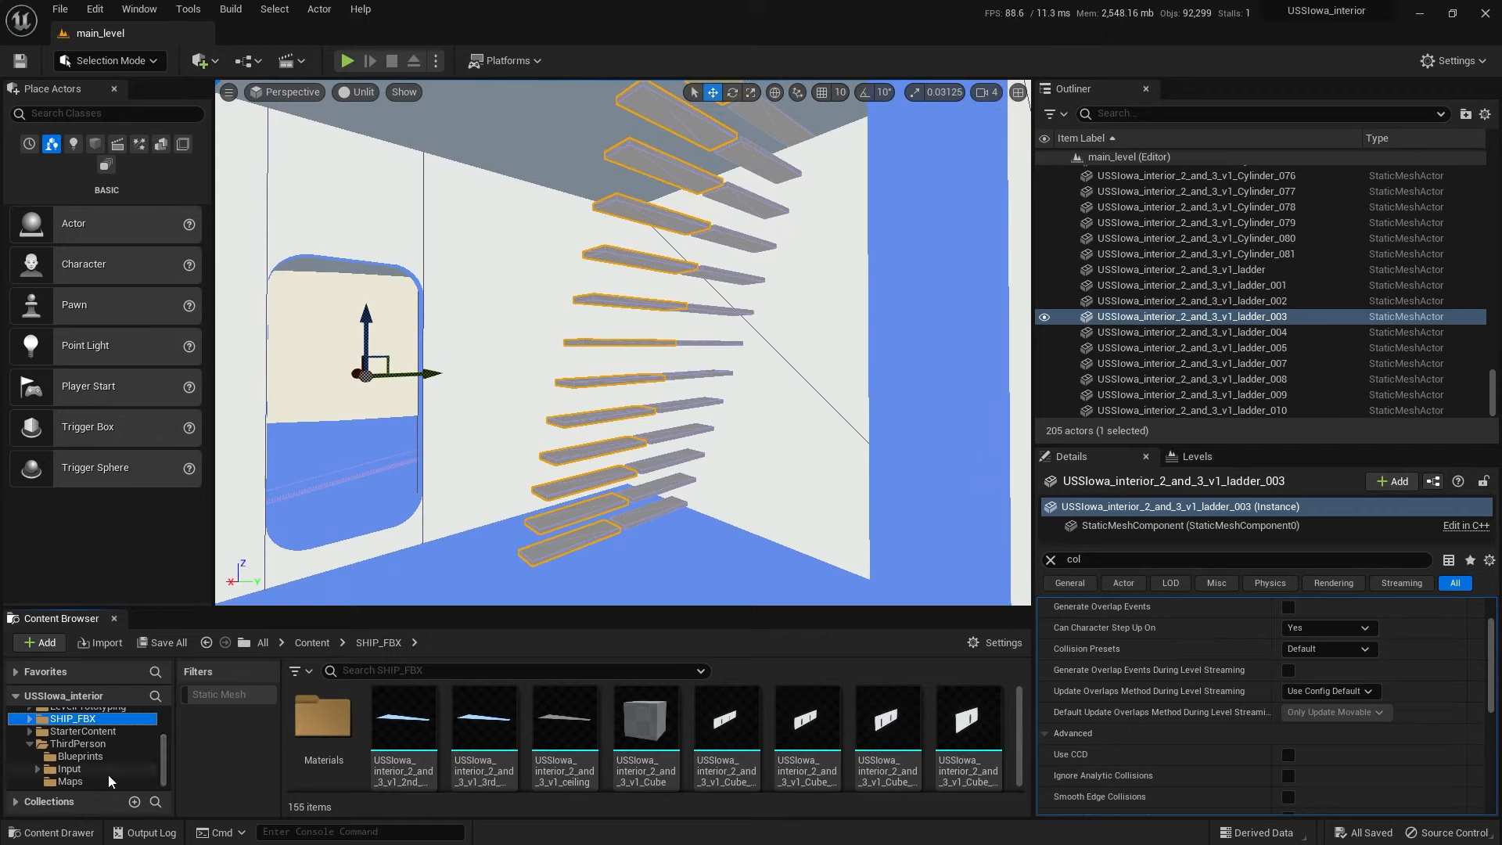
{"action": "left_click", "coordinate": [74, 758]}
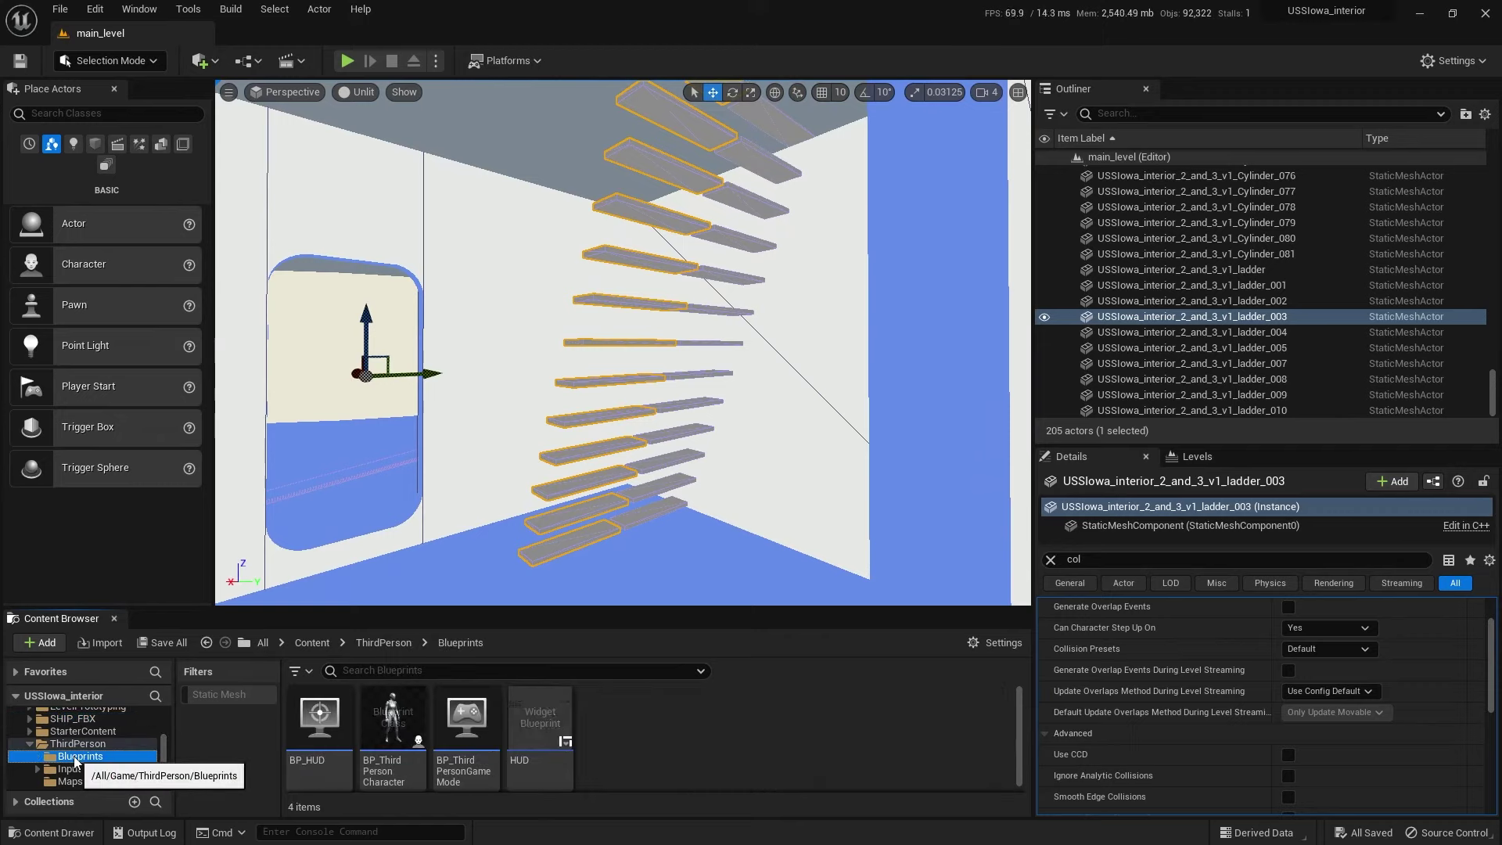
{"action": "left_click", "coordinate": [392, 730]}
{"action": "double_click", "coordinate": [392, 731]}
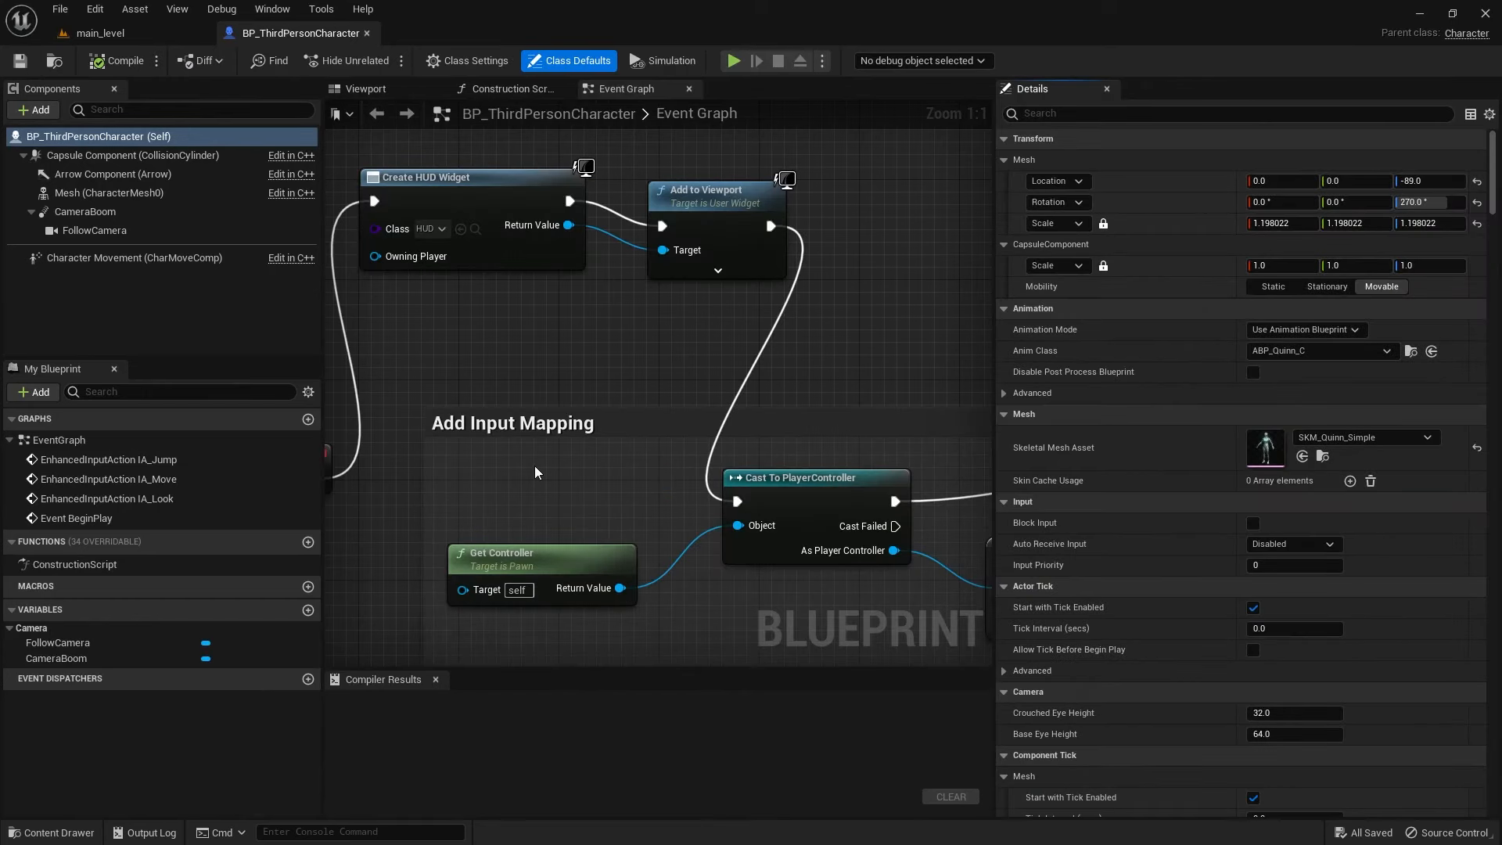
{"action": "left_click", "coordinate": [367, 91]}
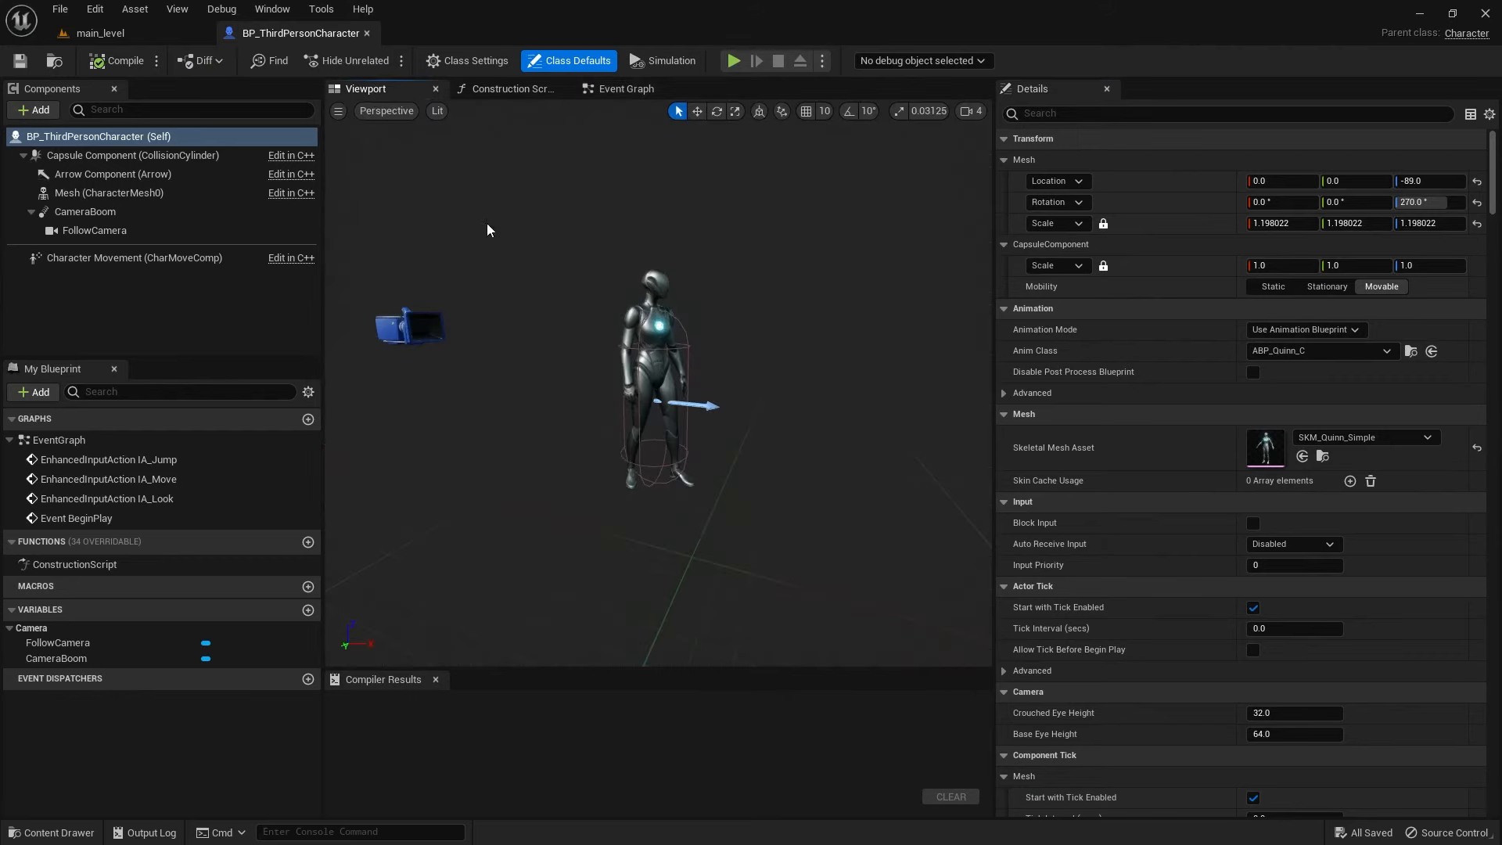
{"action": "scroll", "coordinate": [776, 375], "scroll_direction": "up", "scroll_amount": 5}
{"action": "scroll", "coordinate": [776, 375], "scroll_direction": "down", "scroll_amount": 4}
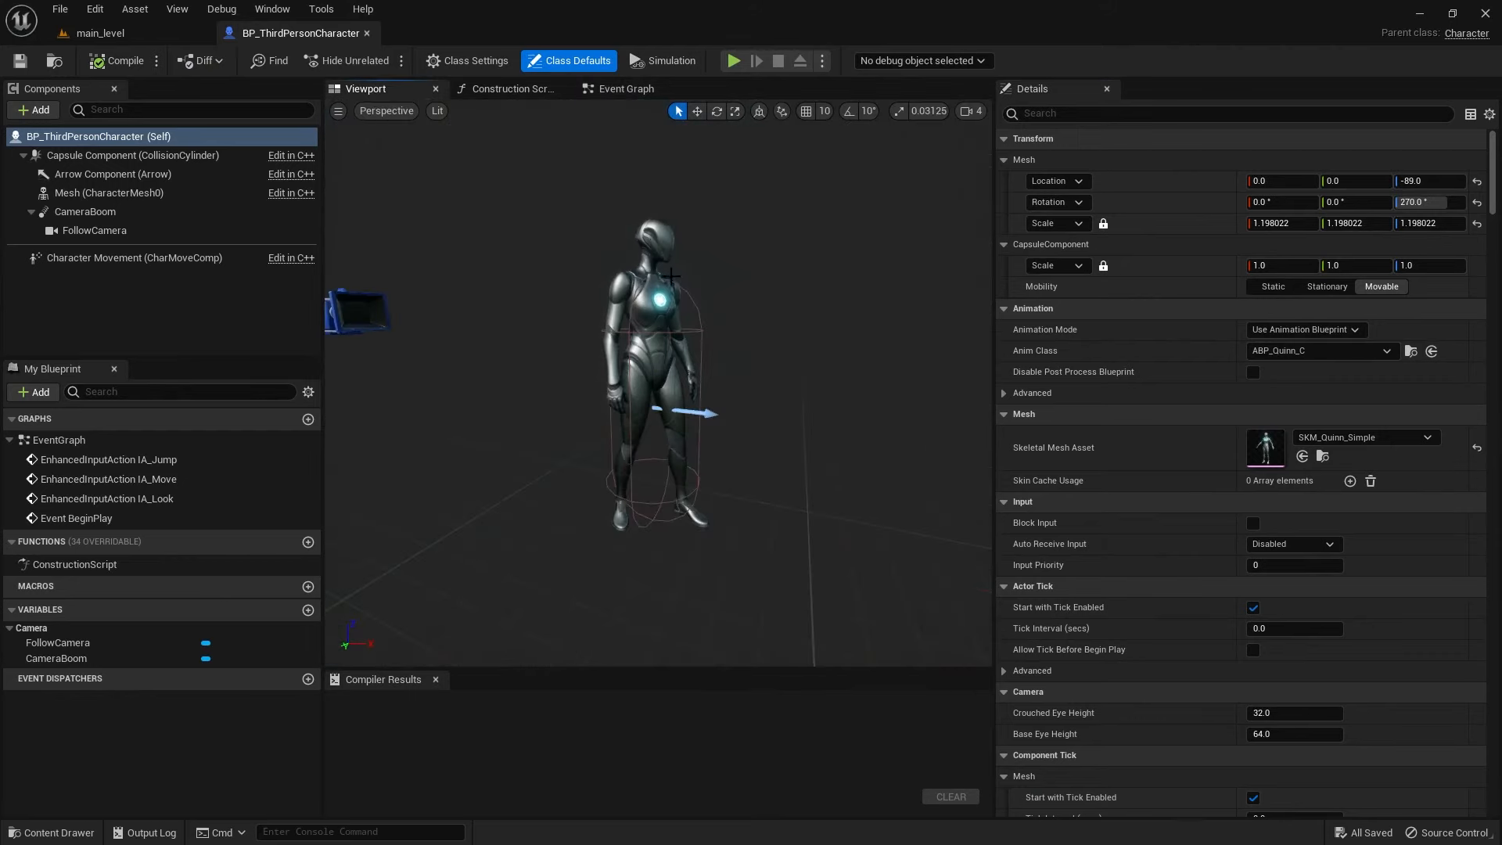
Step: Select the Capsule Component and lower Capsule Half Height from 90 to 88
{"action": "left_click", "coordinate": [657, 238]}
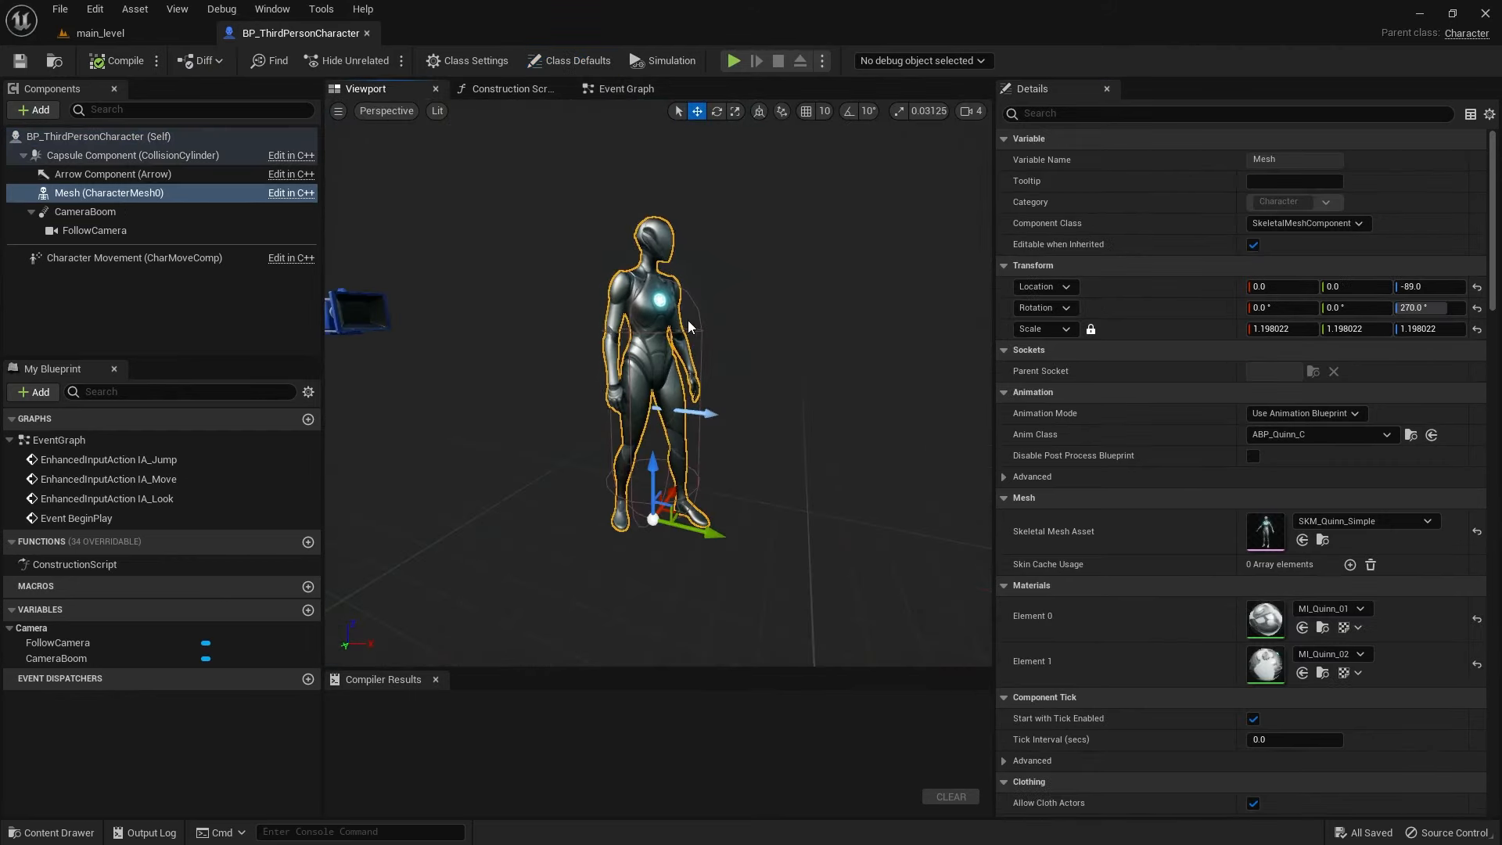
{"action": "left_click", "coordinate": [696, 352]}
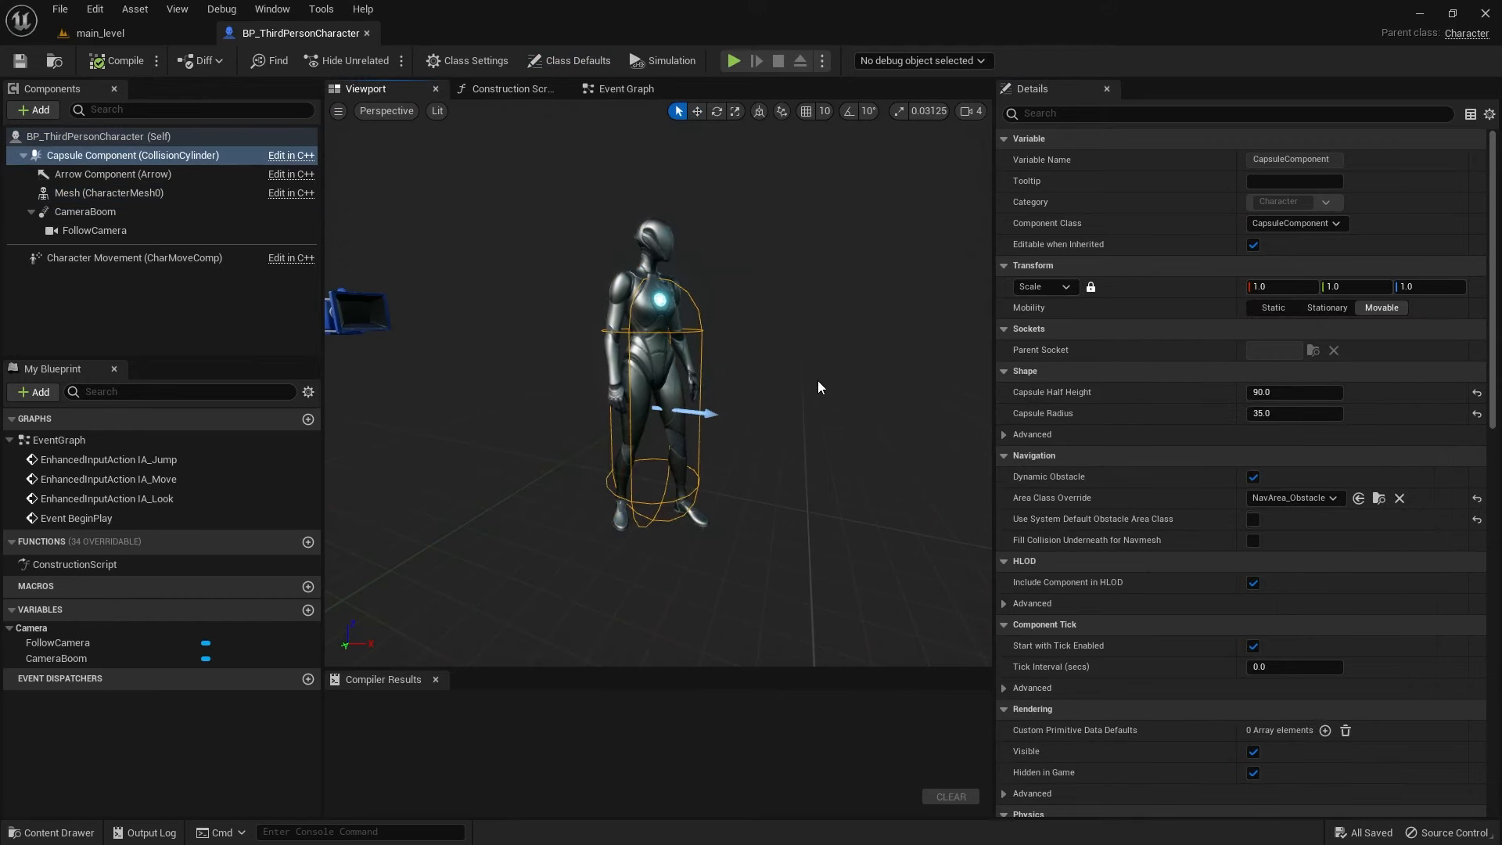
{"action": "left_click", "coordinate": [129, 156]}
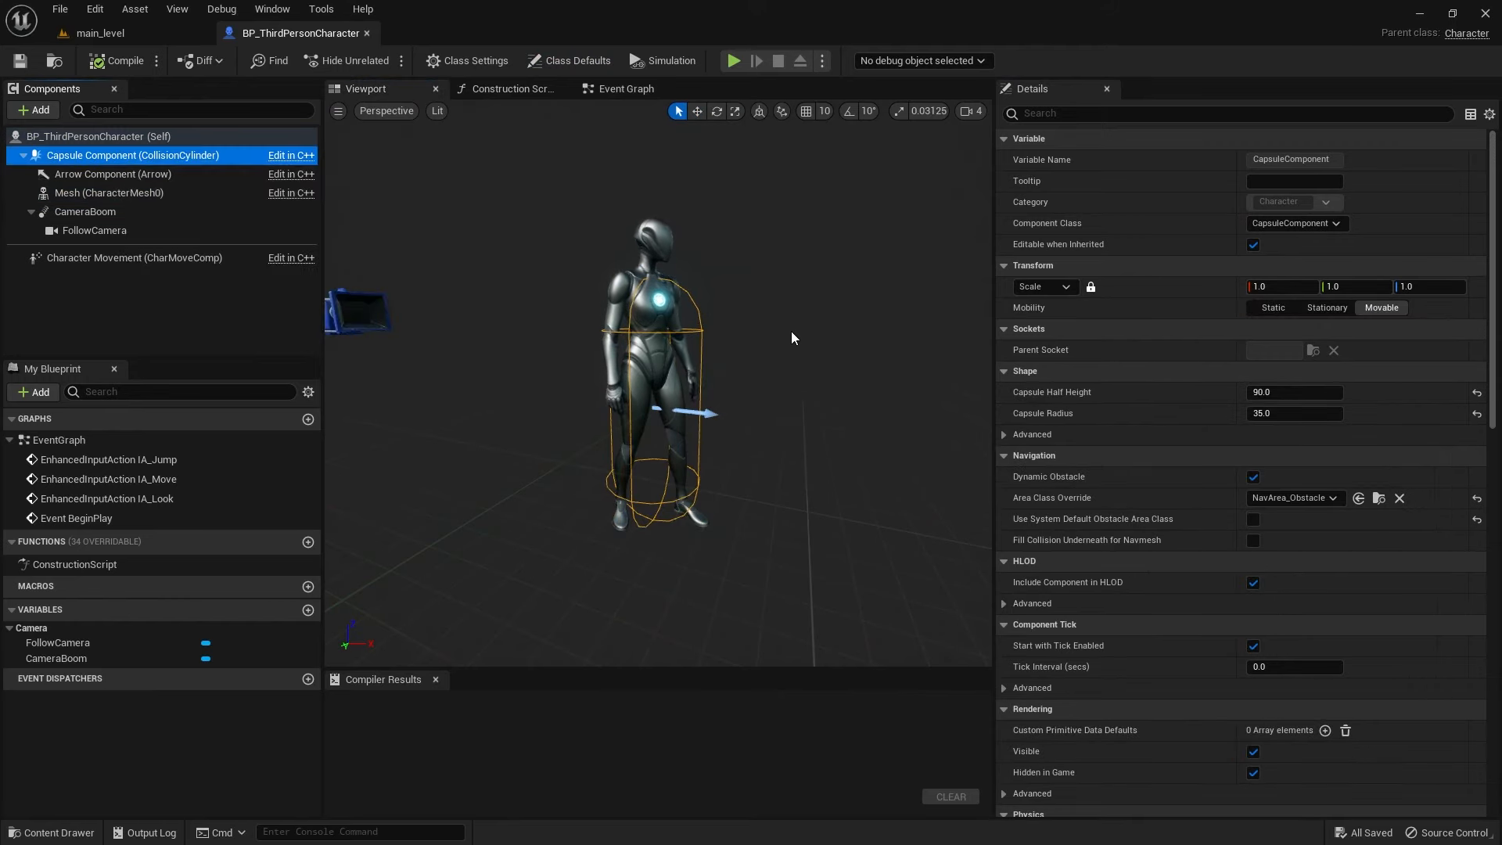
{"action": "left_click_drag", "start_coordinate": [791, 331], "coordinate": [741, 339]}
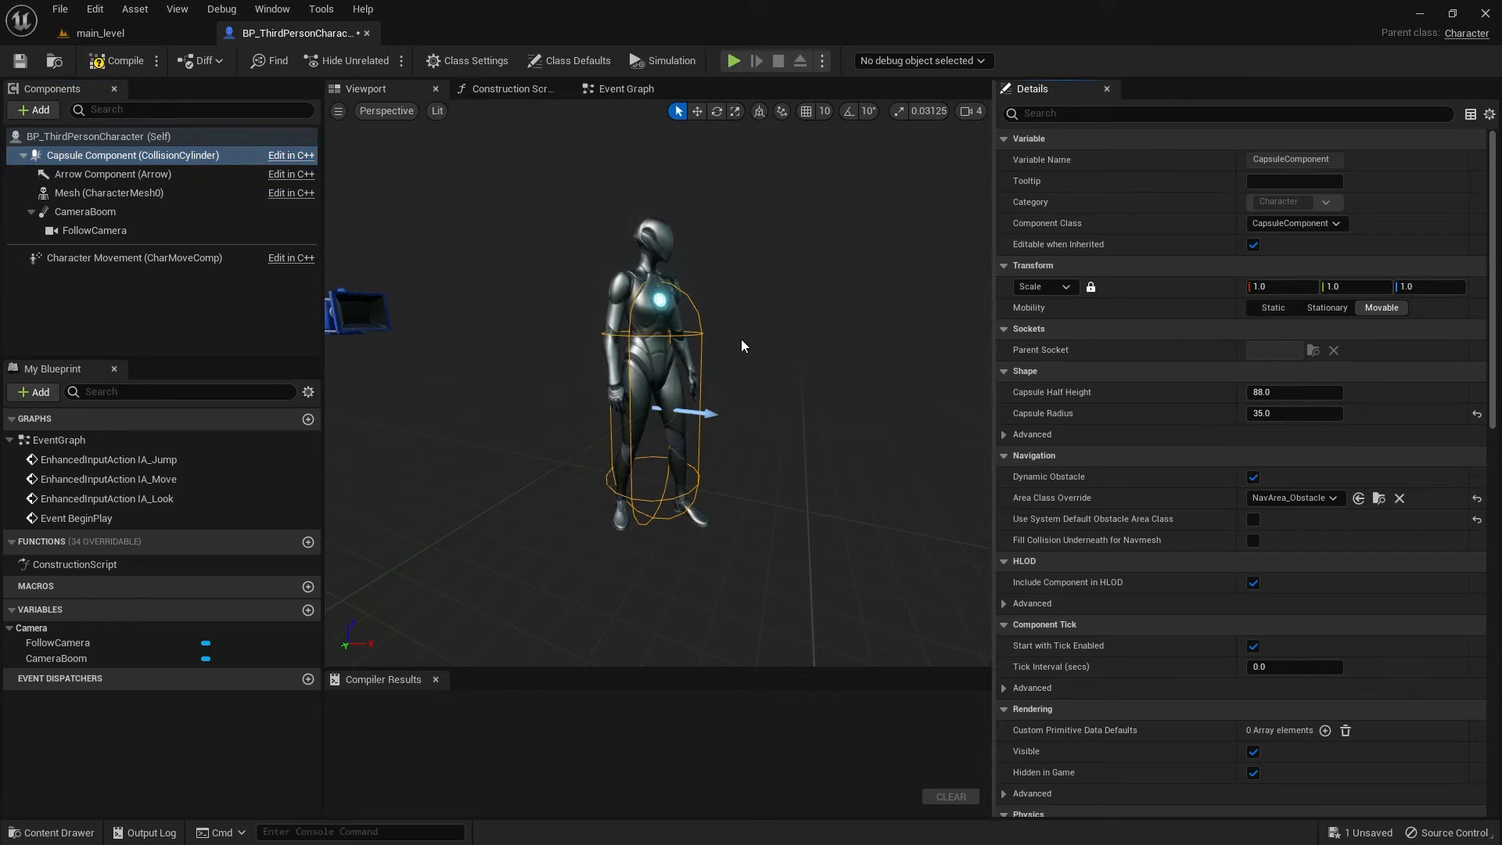
Step: Unlock the capsule scale, try a Z scale of 1.025, then reset it to 1.0 and relock
{"action": "left_click", "coordinate": [1067, 288]}
{"action": "left_click", "coordinate": [1090, 288]}
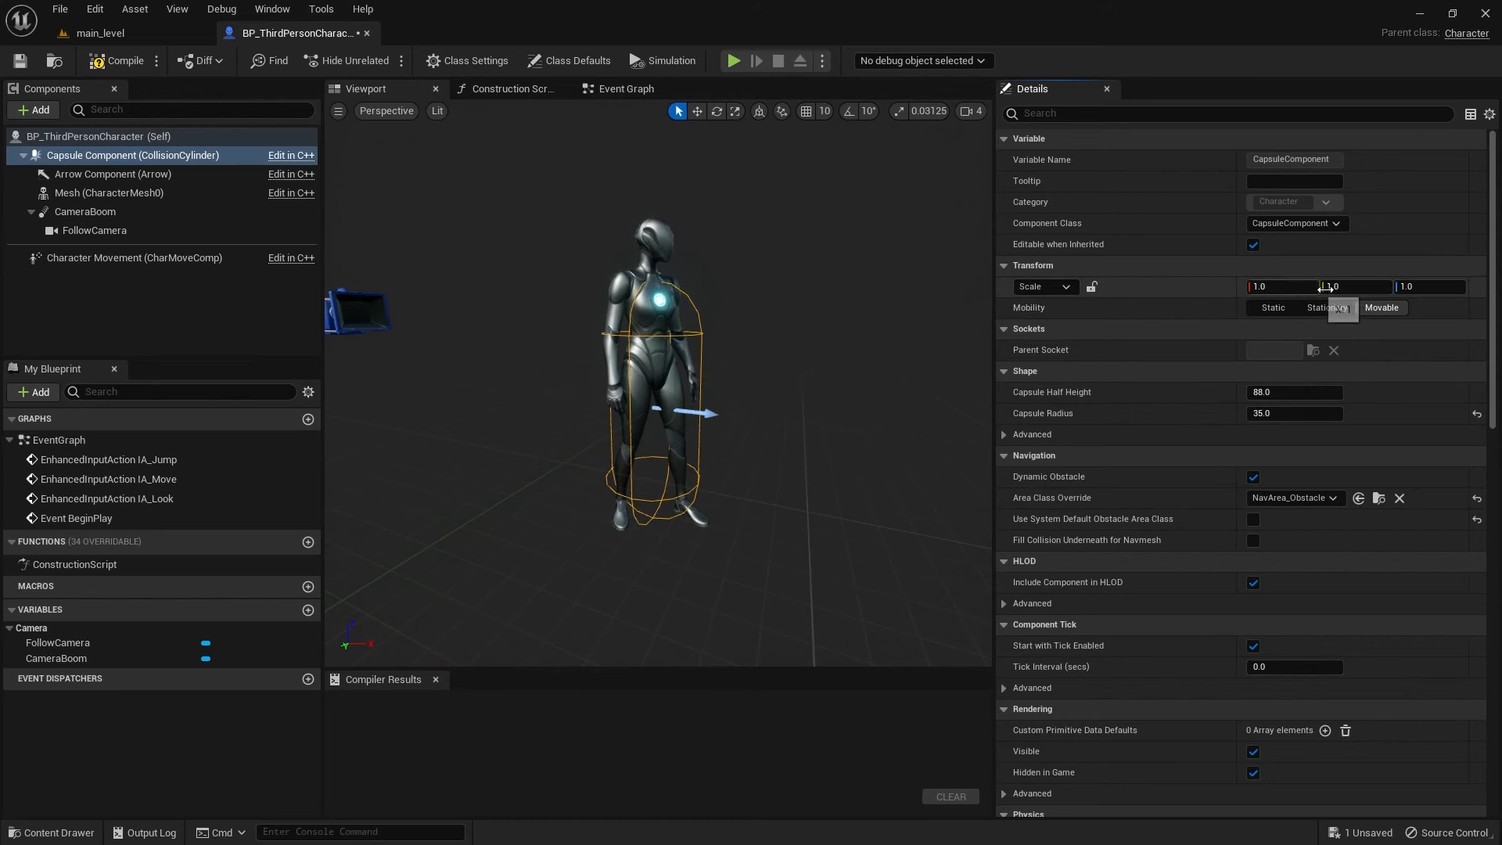
{"action": "left_click", "coordinate": [1407, 287]}
{"action": "type", "text": "1.04"}
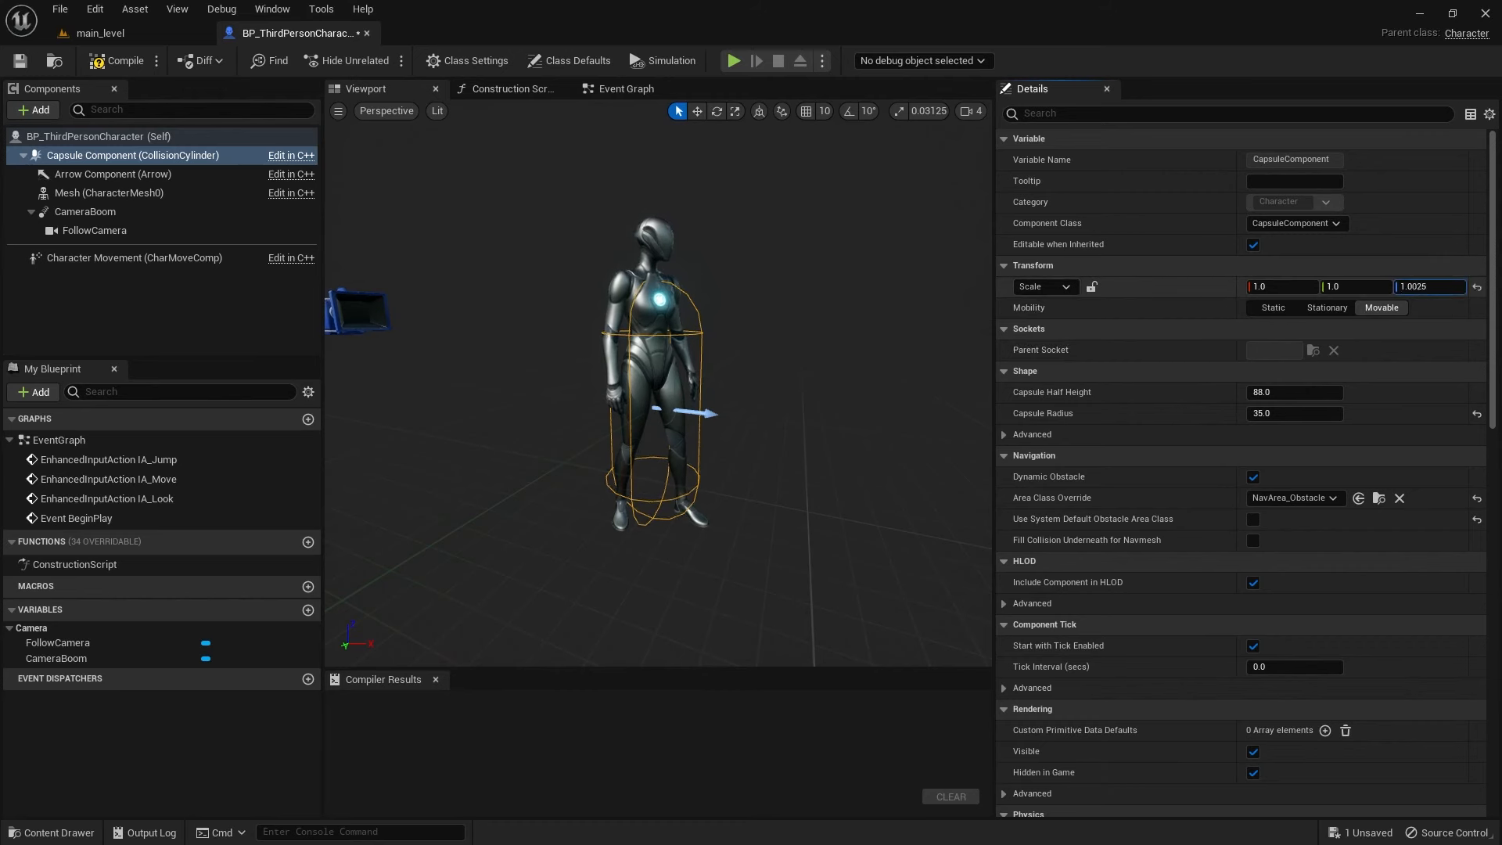
{"action": "key", "text": "BackSpace"}
{"action": "type", "text": "25"}
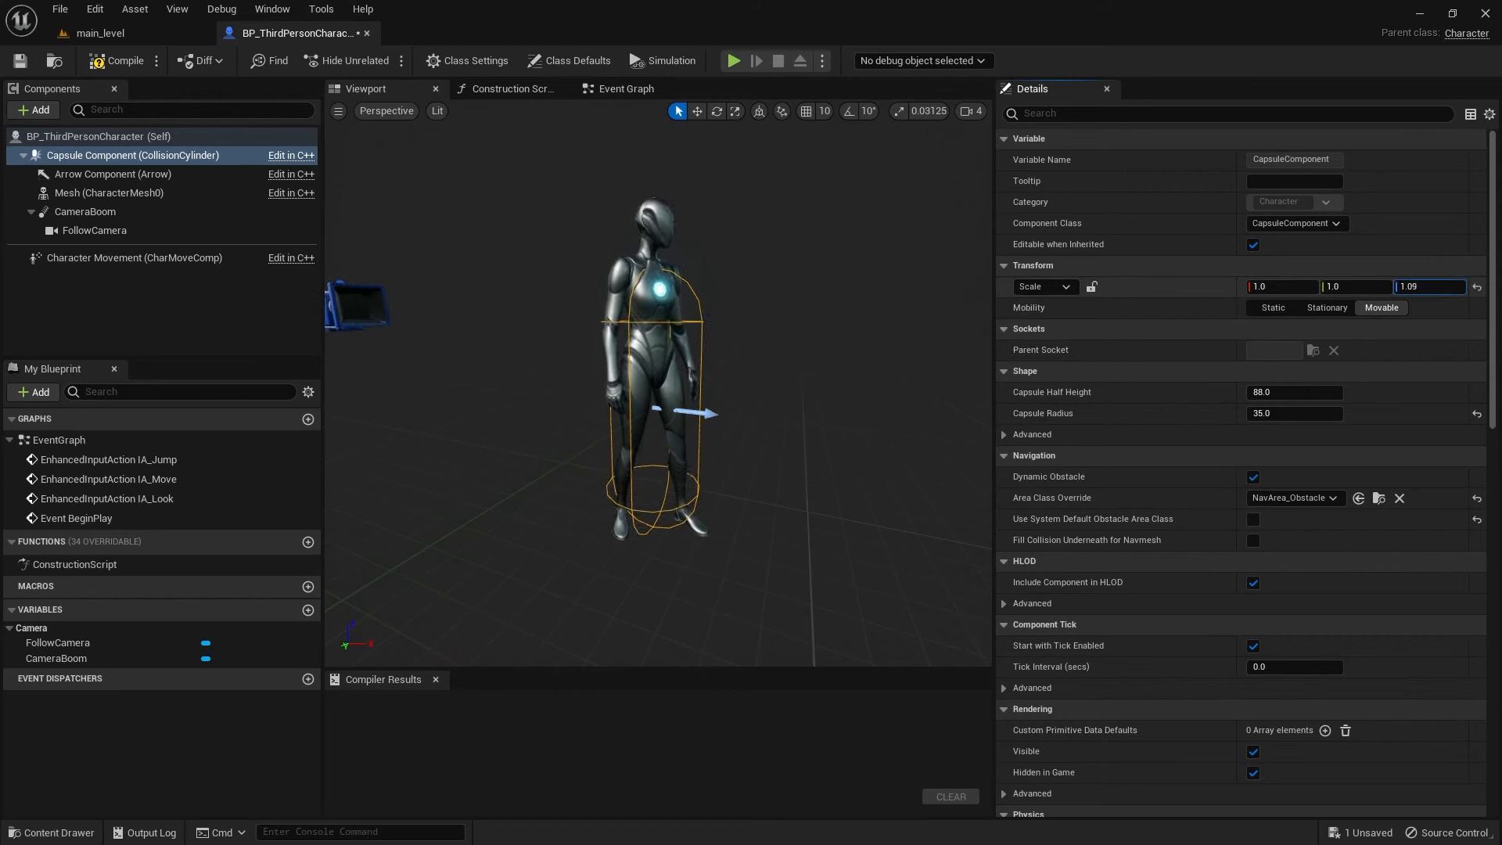
{"action": "key", "text": "Return"}
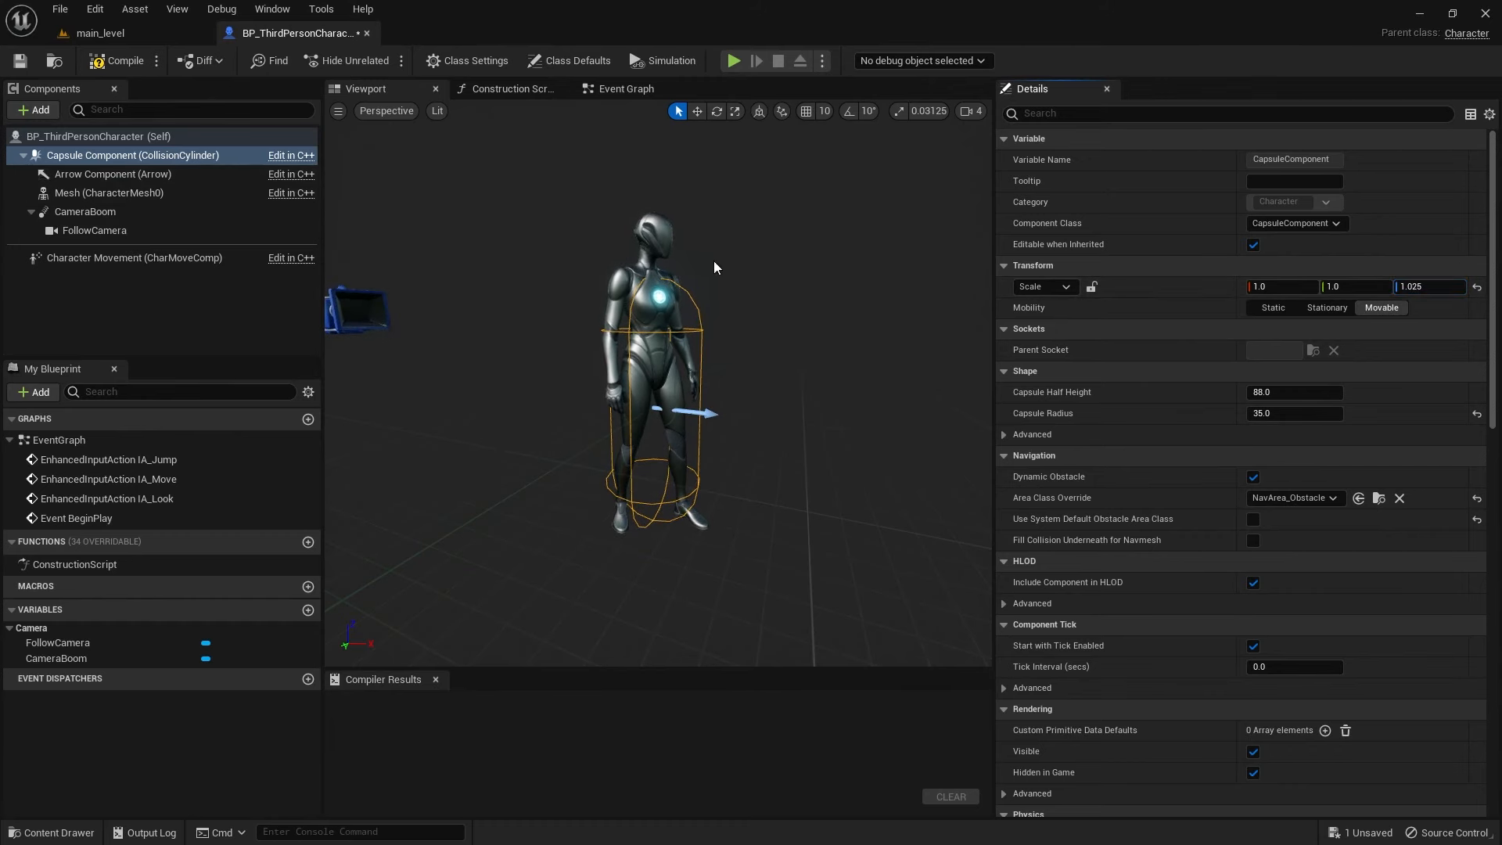
{"action": "left_click", "coordinate": [1476, 287]}
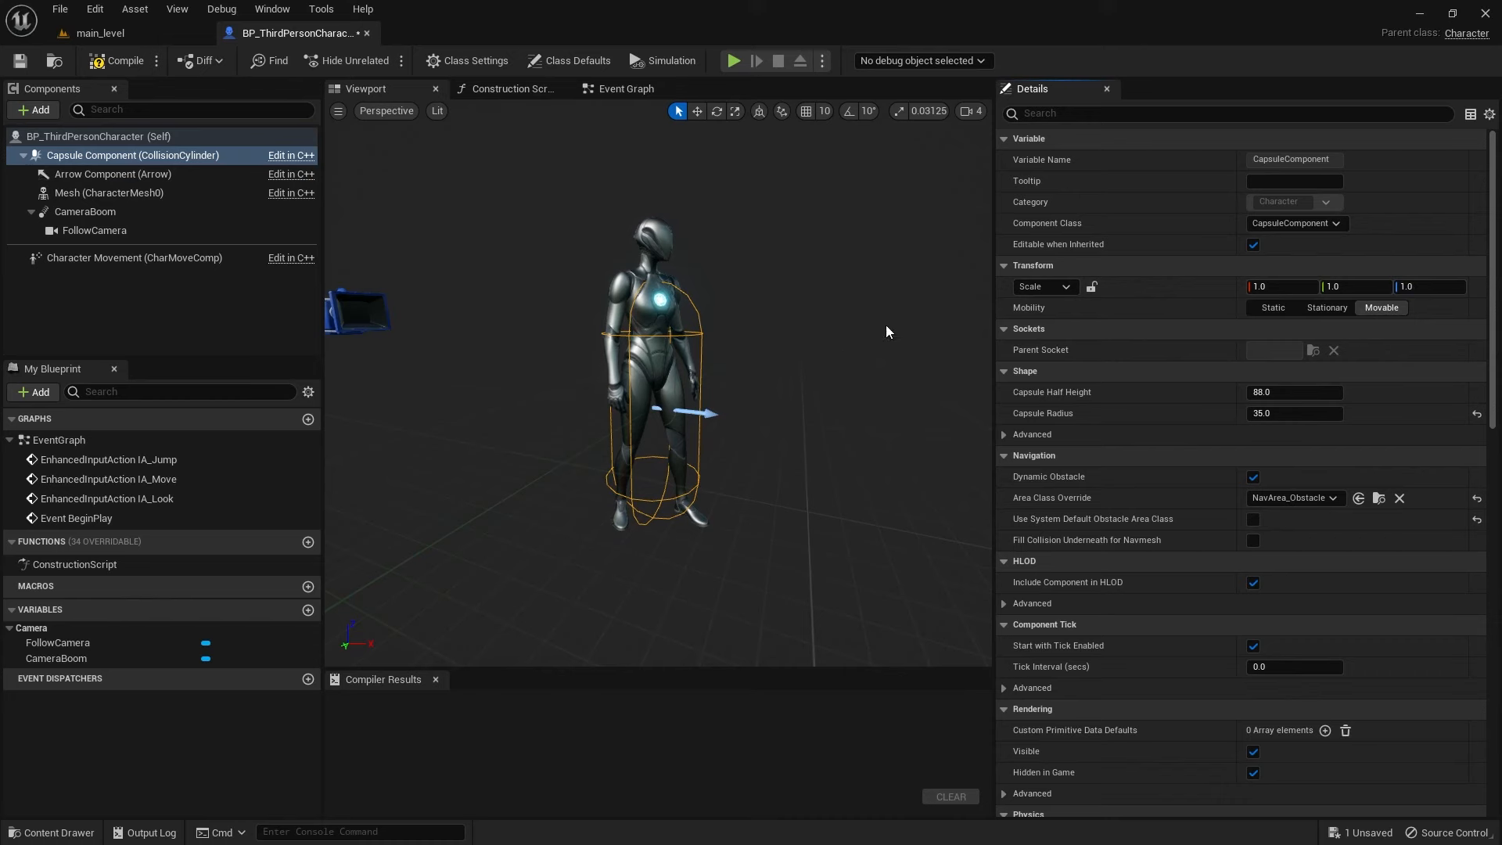
{"action": "left_click", "coordinate": [1091, 287]}
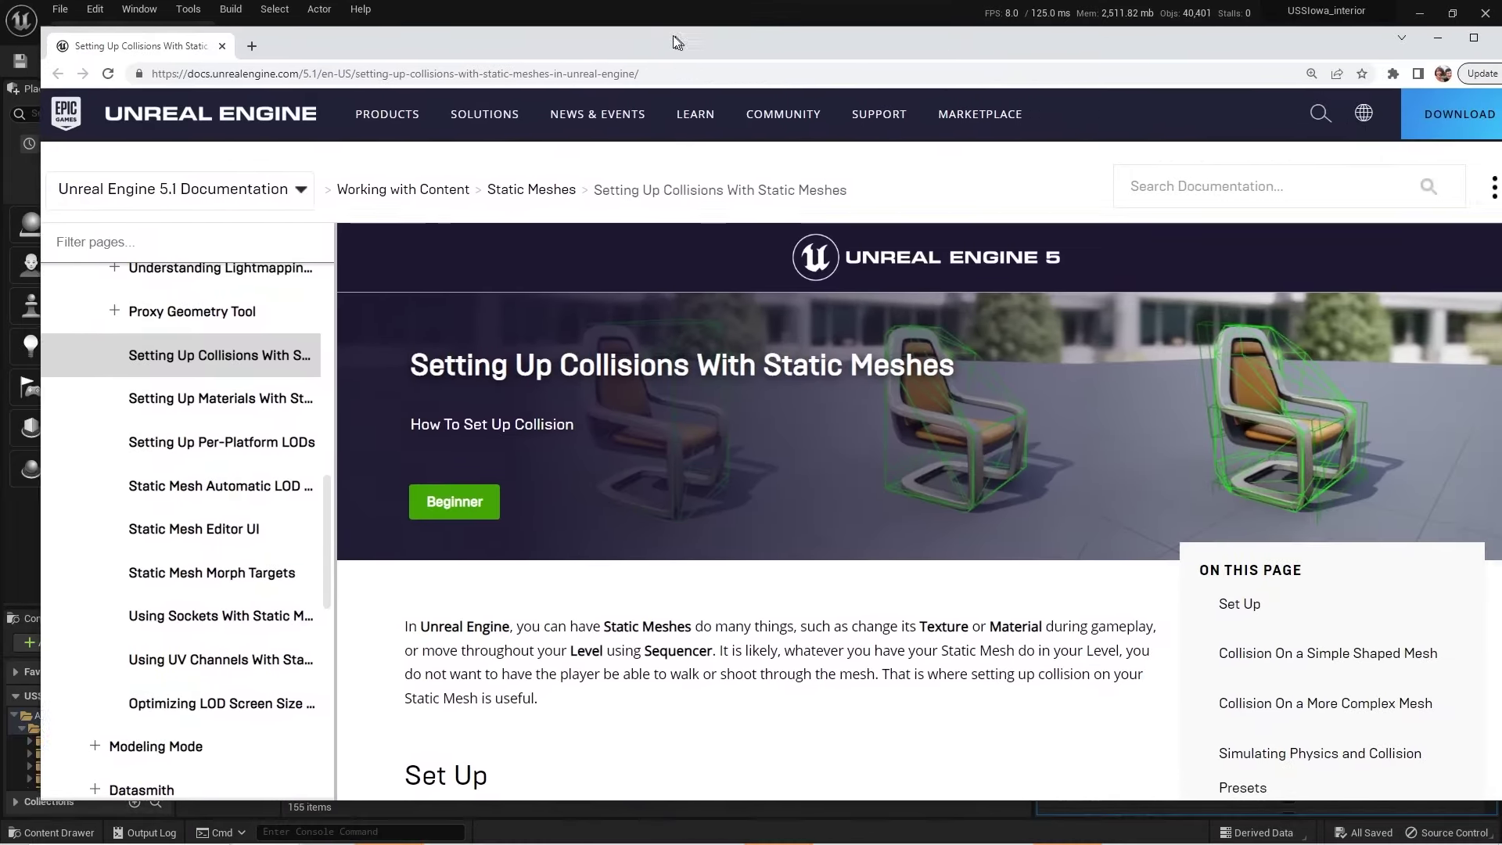
Step: Reposition the 'Setting Up Collisions With Static Meshes' docs window over the editor
{"action": "left_click_drag", "start_coordinate": [677, 43], "coordinate": [639, 30]}
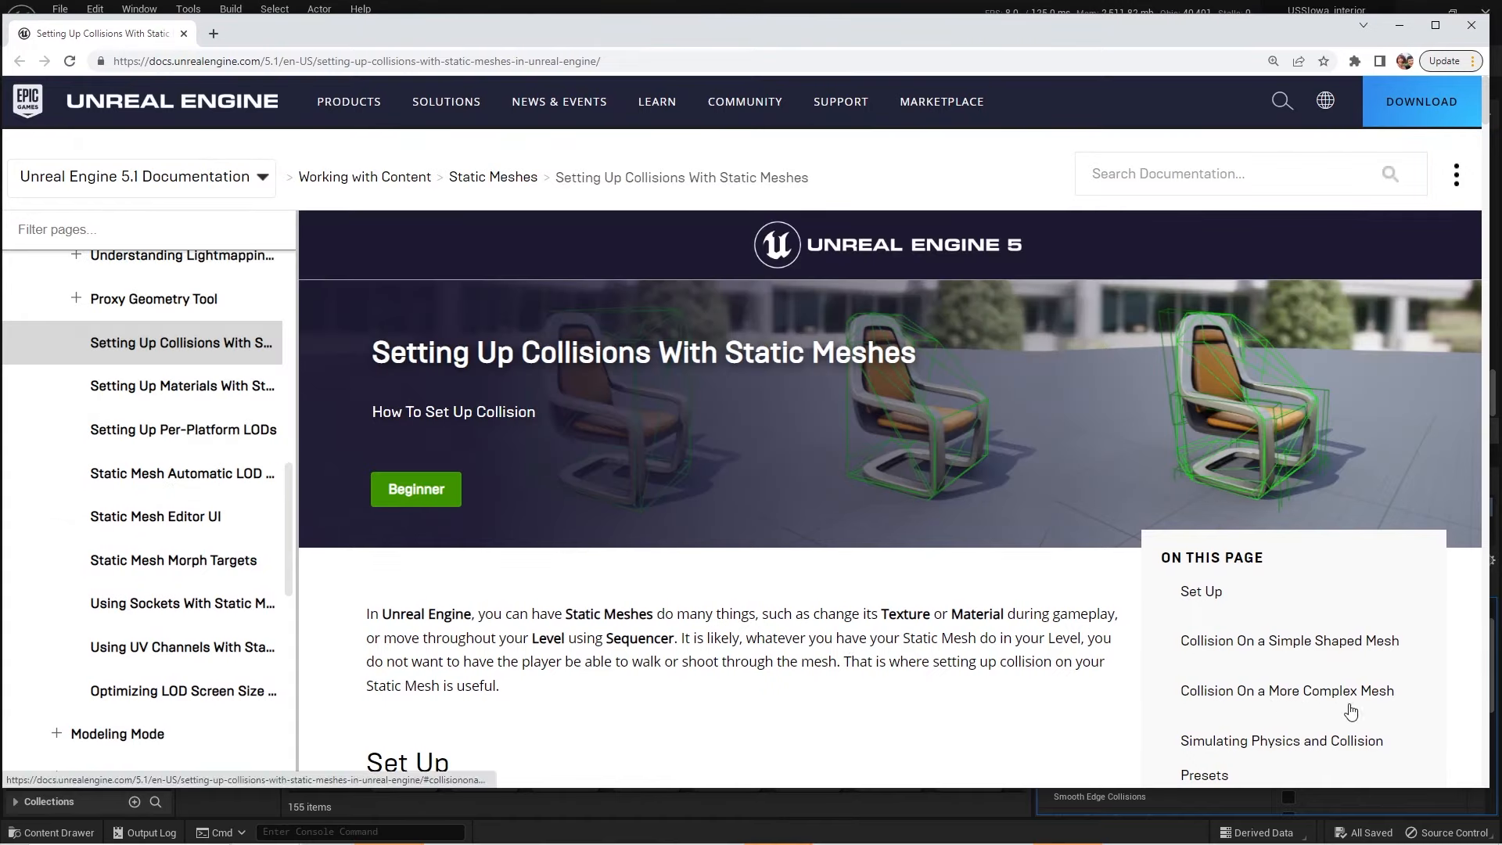
Step: Jump to the simple-shaped and complex-mesh collision sections via the On This Page list
{"action": "left_click", "coordinate": [1326, 695]}
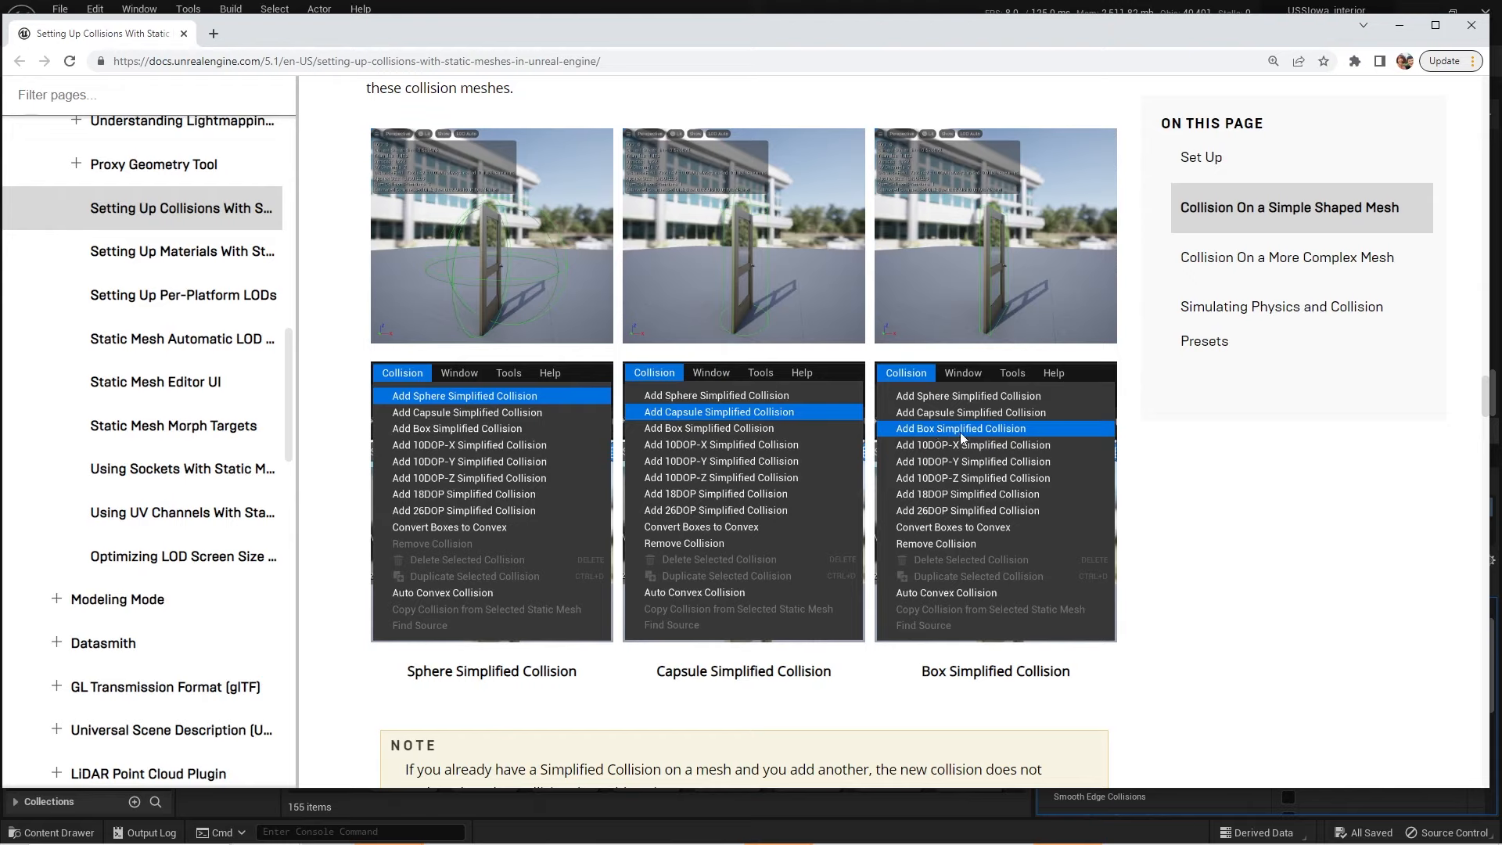
{"action": "left_click", "coordinate": [1251, 263]}
{"action": "scroll", "coordinate": [943, 488], "scroll_direction": "up", "scroll_amount": 2}
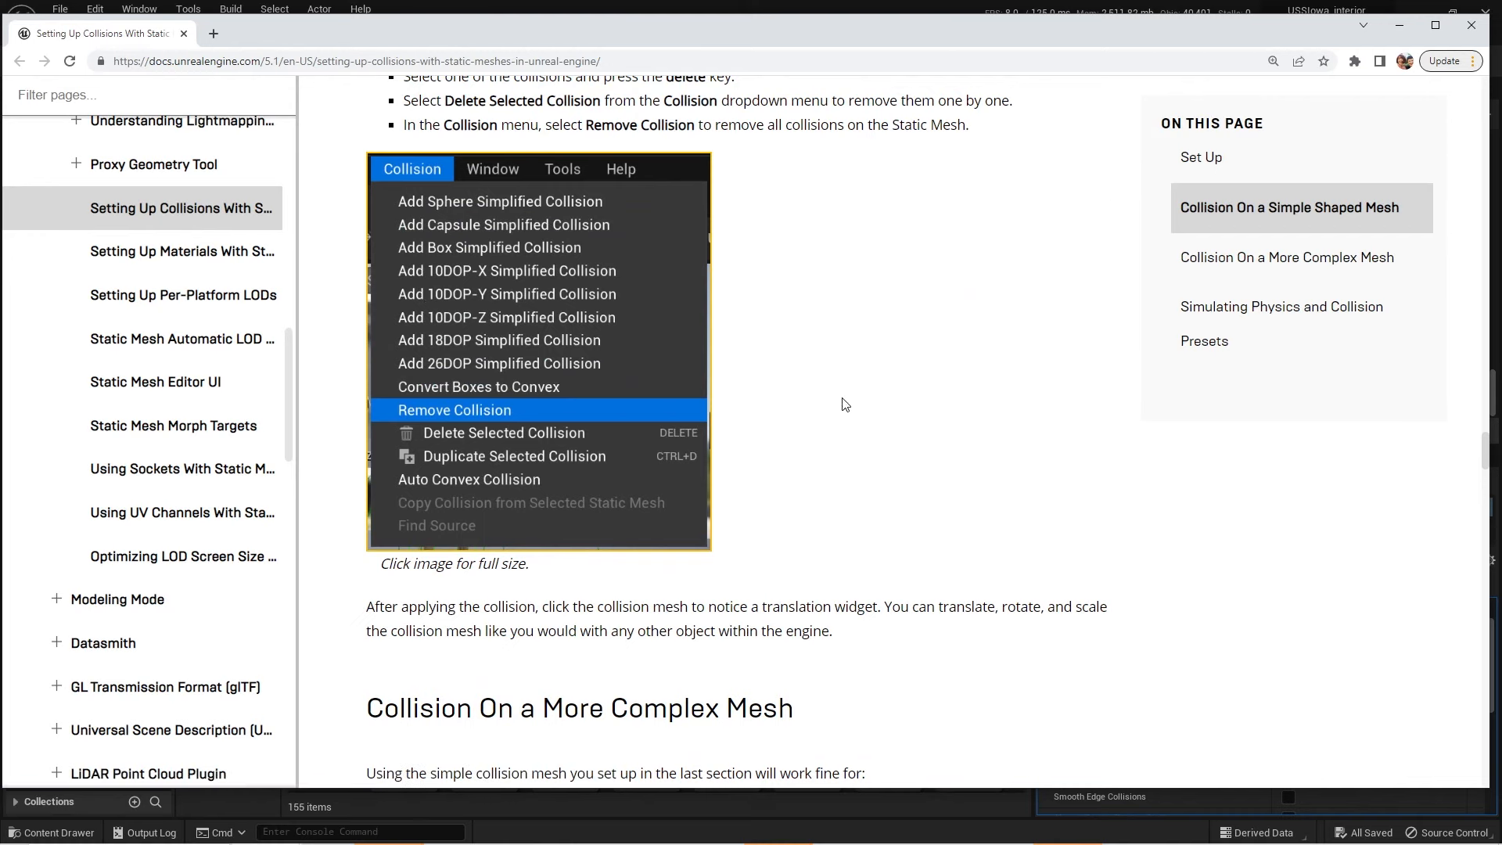
Step: Minimize the docs browser to return to the level viewport with ladder_003 selected
{"action": "left_click", "coordinate": [1399, 25]}
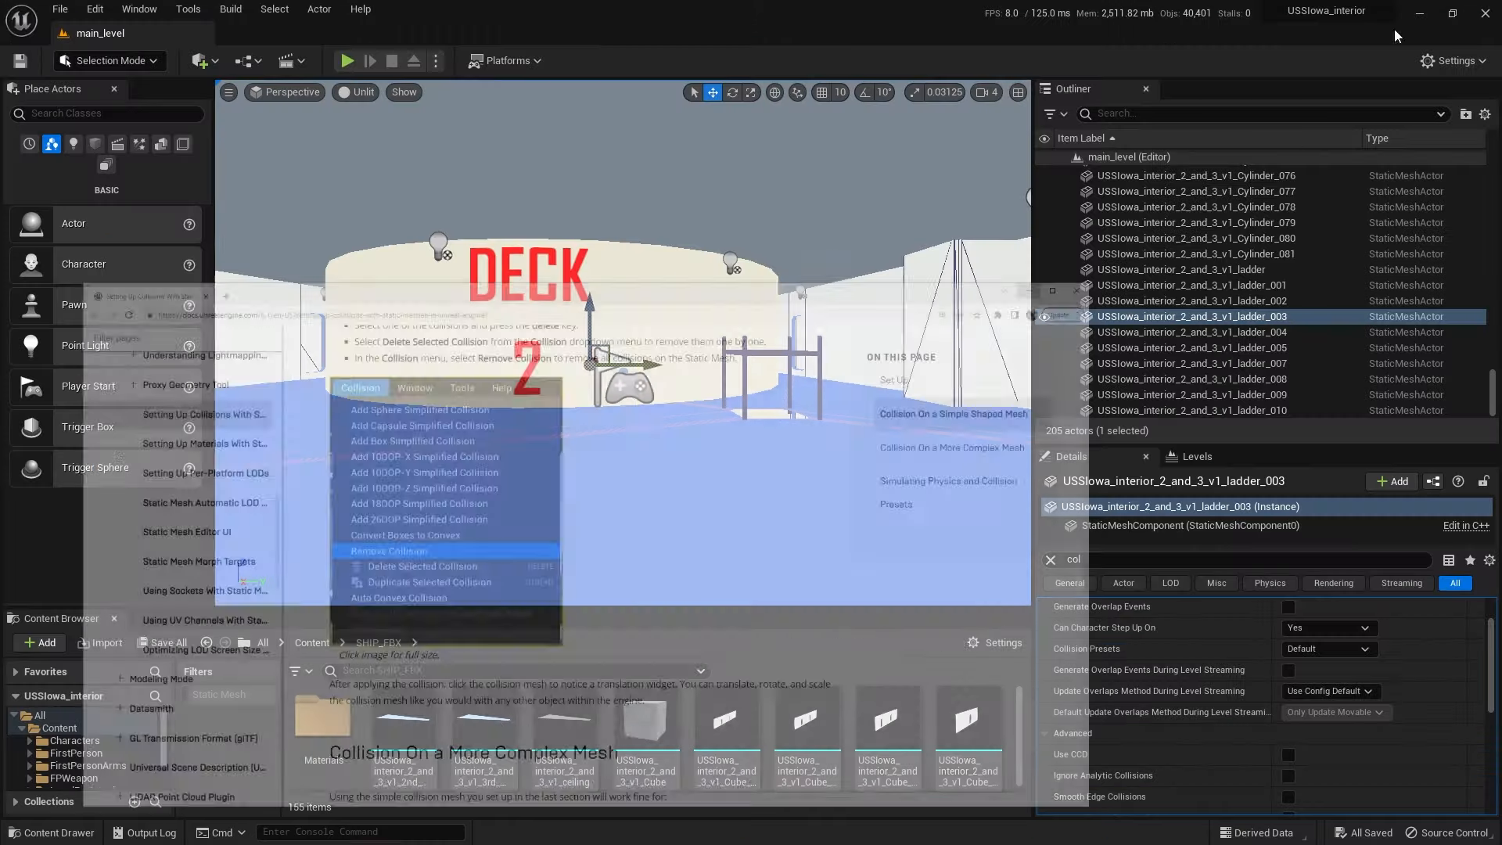